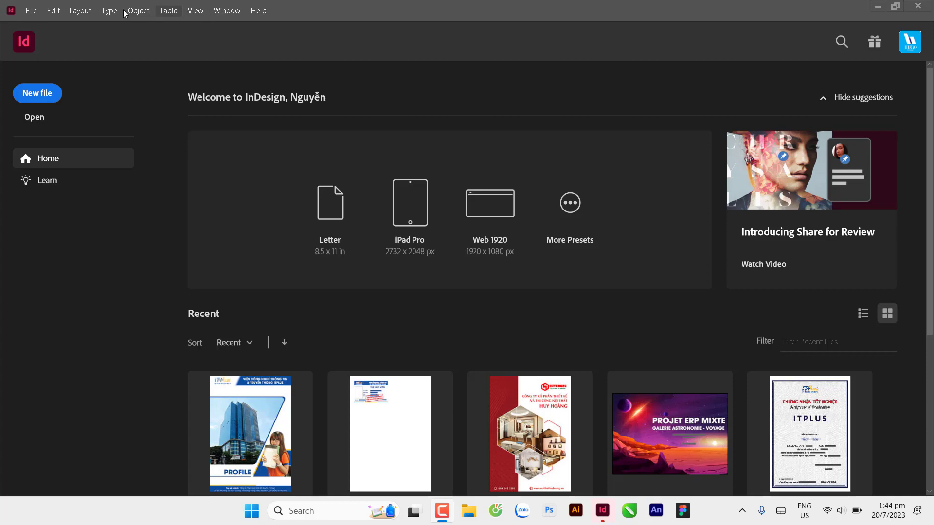
Step: Open the New Document dialog from File > New > Document
click(30, 10)
click(255, 23)
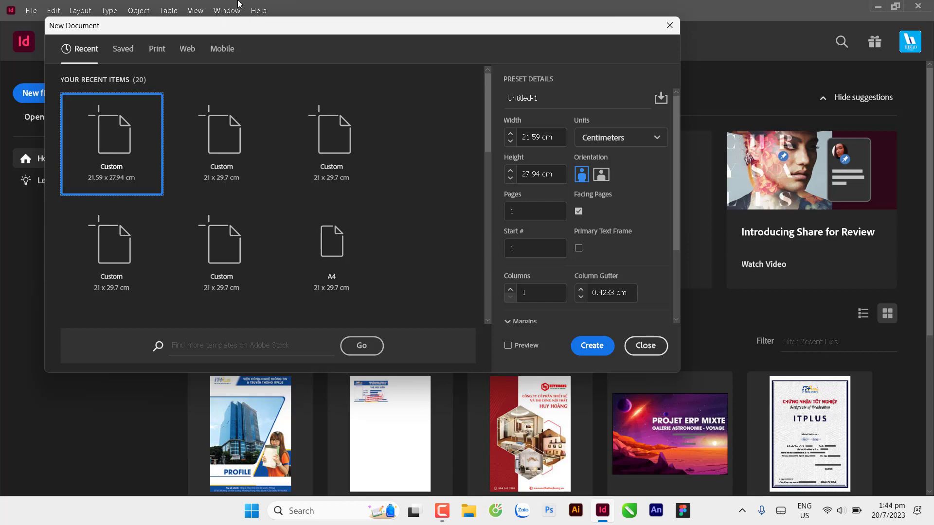
click(502, 97)
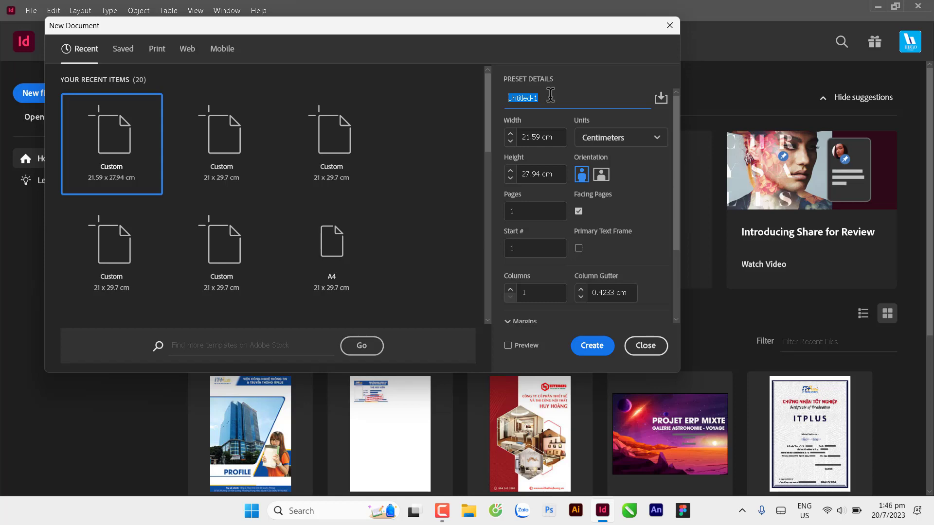
Step: Apply the Custom 21 × 29.7 cm page preset and clear the Pages field for re-entry
click(217, 155)
click(549, 137)
key(Tab)
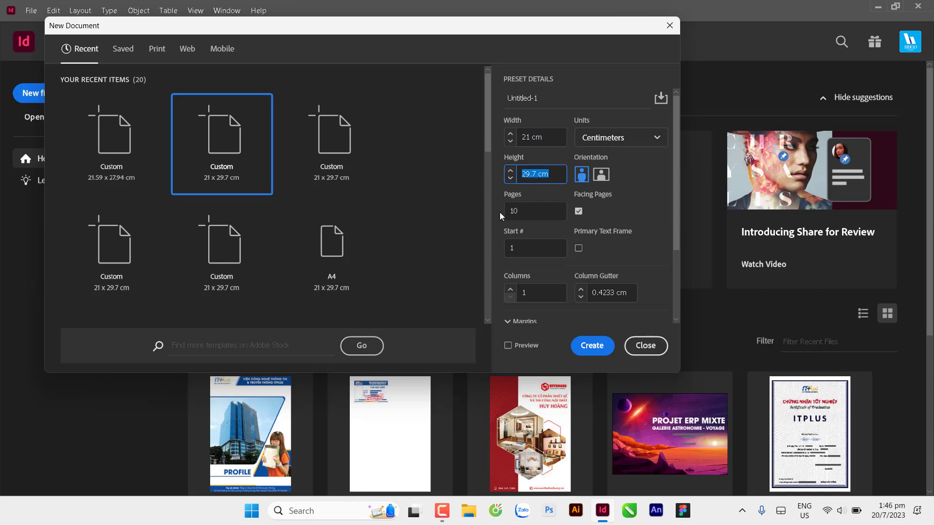
key(Tab)
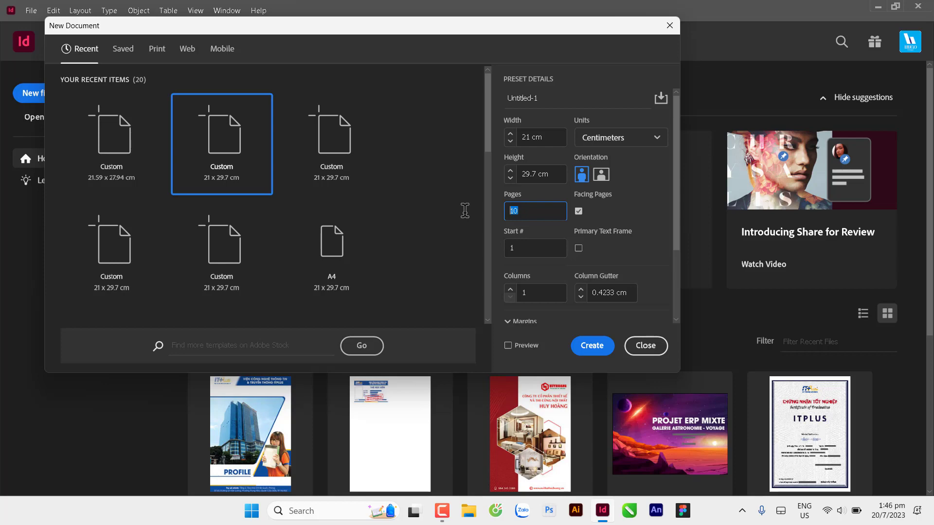
key(BackSpace)
text(1)
text(0)
click(579, 211)
click(579, 211)
click(579, 212)
scroll(579, 215, down, 3)
double_click(532, 147)
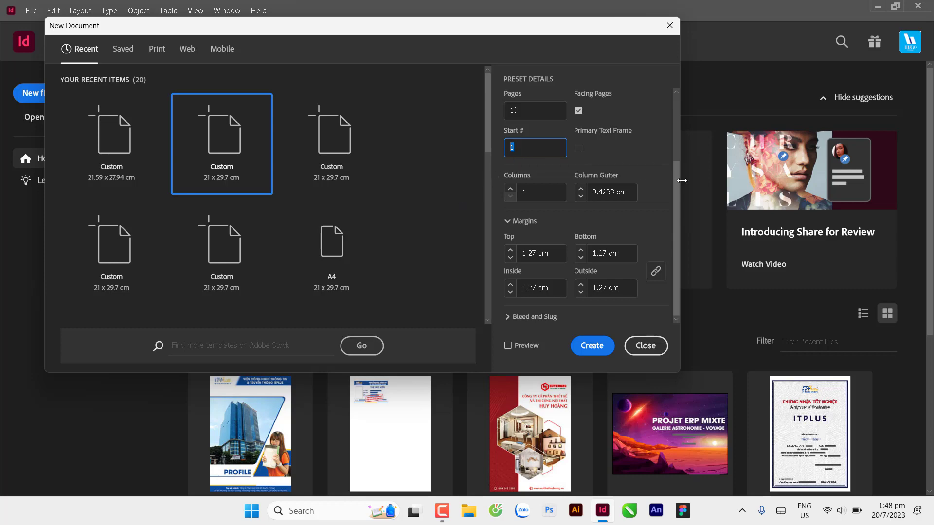
drag(679, 193, 677, 175)
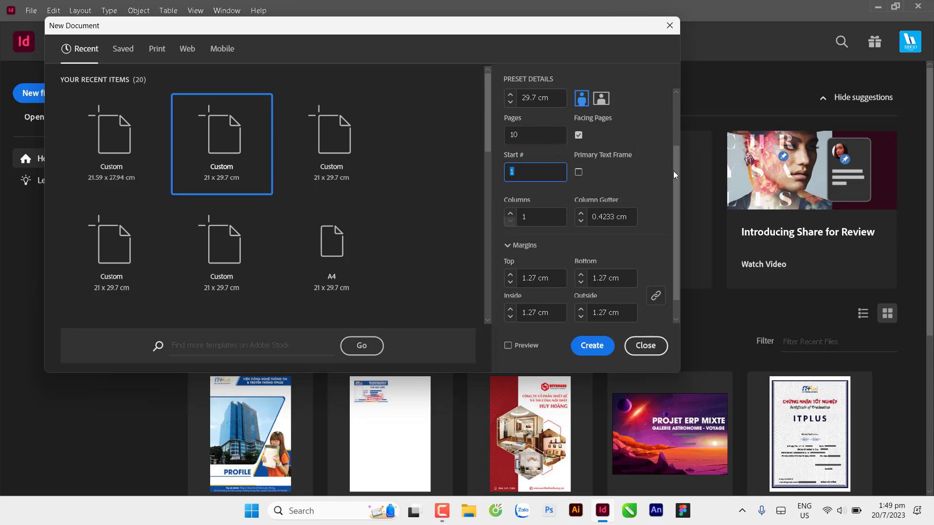
Step: Set one column with 1.27 cm margins for the 10-page A4 document
scroll(678, 169, up, 2)
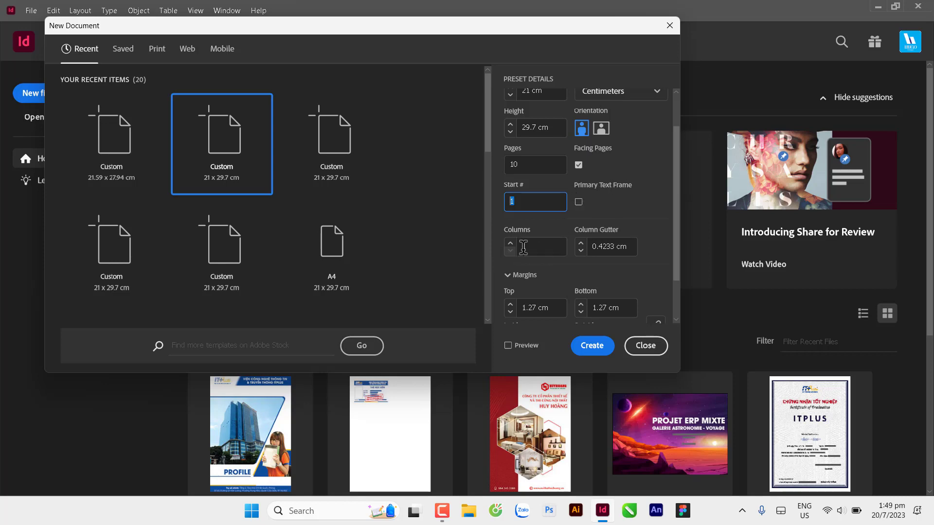
key(Tab)
scroll(647, 195, down, 2)
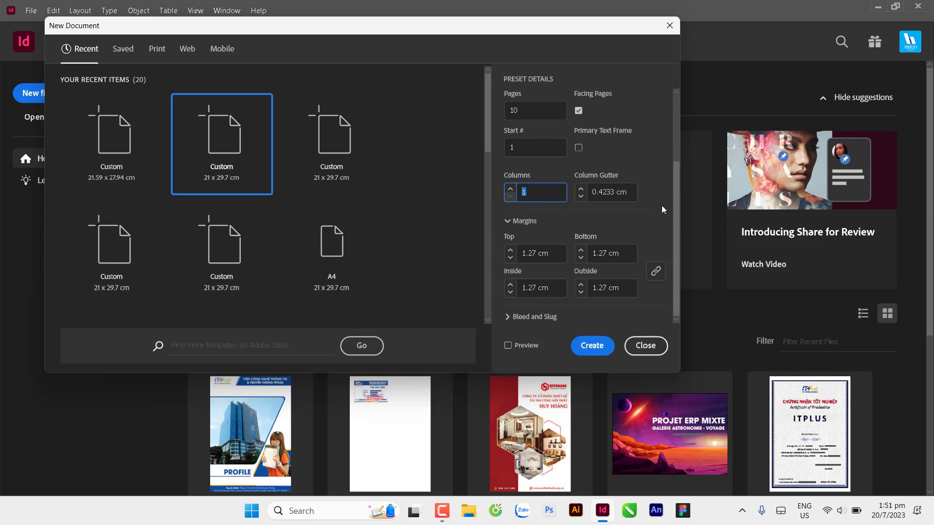
drag(677, 220, 677, 141)
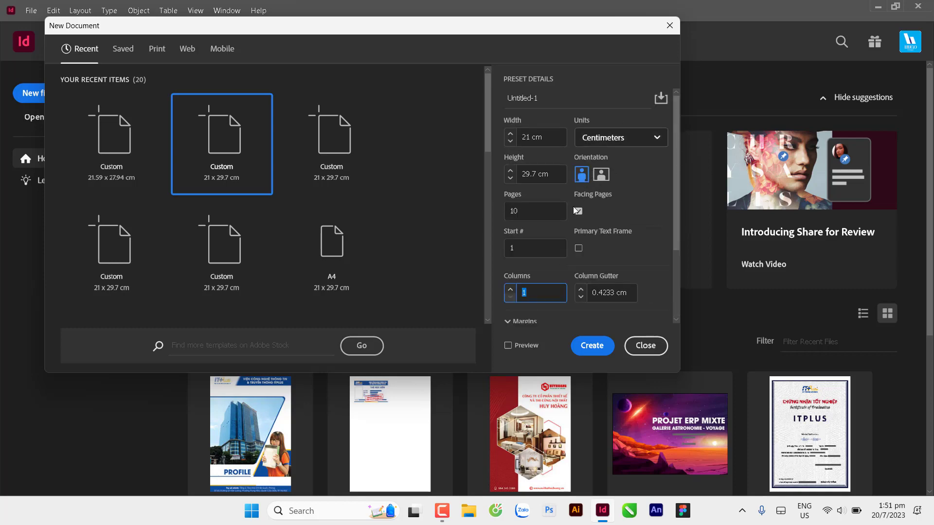
Step: Create the 10-page A4 document and narrow the Pages panel
click(587, 356)
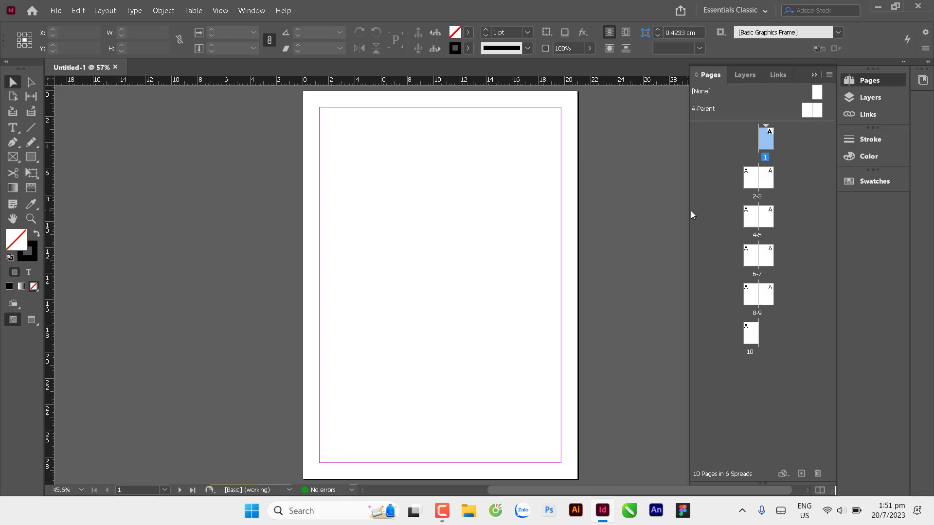
drag(689, 211, 727, 203)
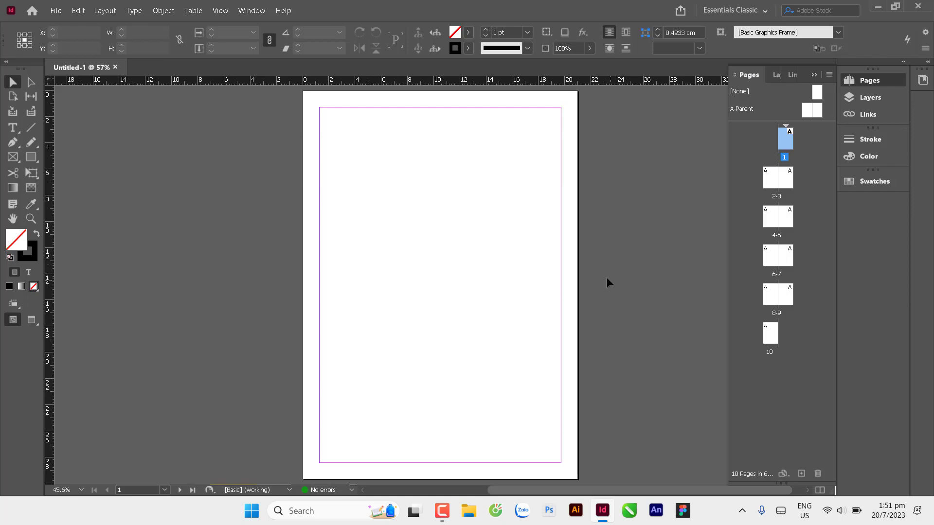
key(ctrl+alt+s)
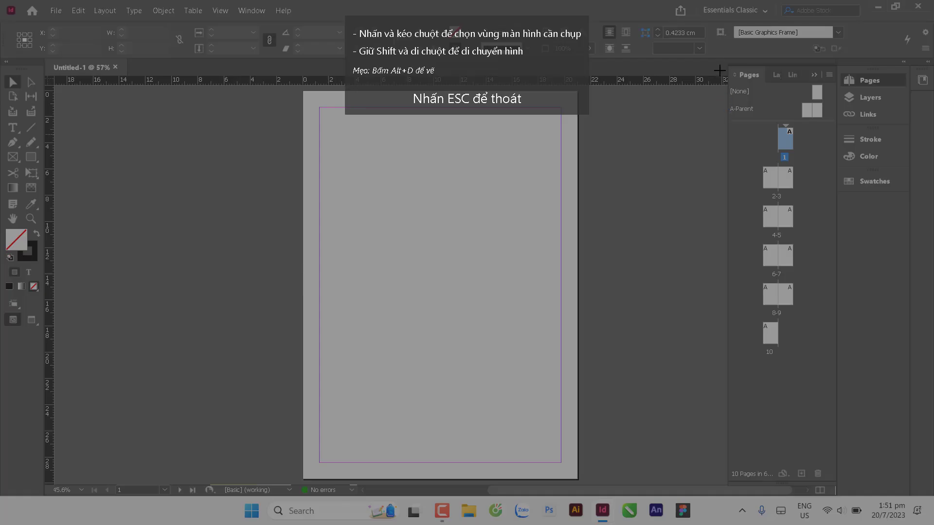
mouse_move(708, 37)
mouse_down()
mouse_move(812, 299)
mouse_move(885, 446)
mouse_up()
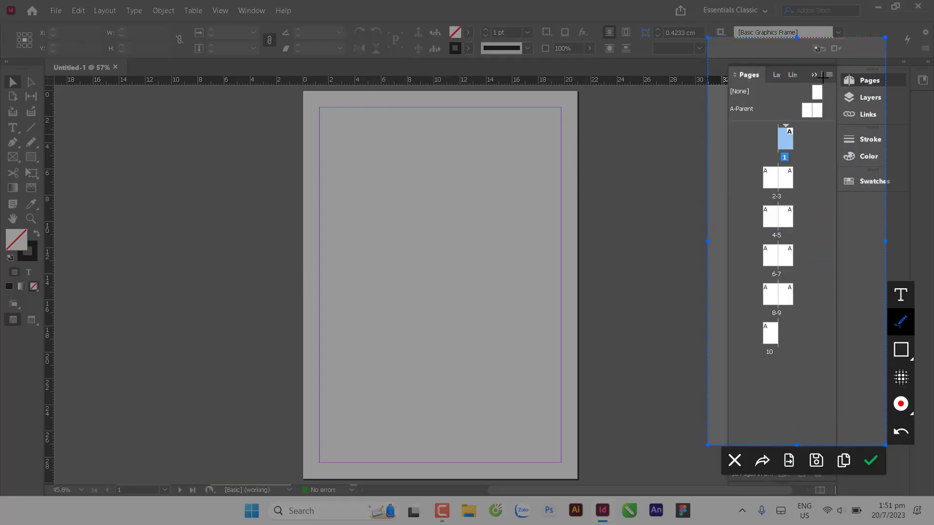
mouse_move(805, 74)
mouse_down()
mouse_move(715, 98)
mouse_move(835, 87)
mouse_move(801, 68)
mouse_move(769, 104)
mouse_up()
key(ctrl+z)
mouse_move(749, 75)
mouse_down()
mouse_move(720, 103)
mouse_move(764, 104)
mouse_move(733, 72)
mouse_move(777, 118)
mouse_up()
key(Escape)
key(ctrl+alt+s)
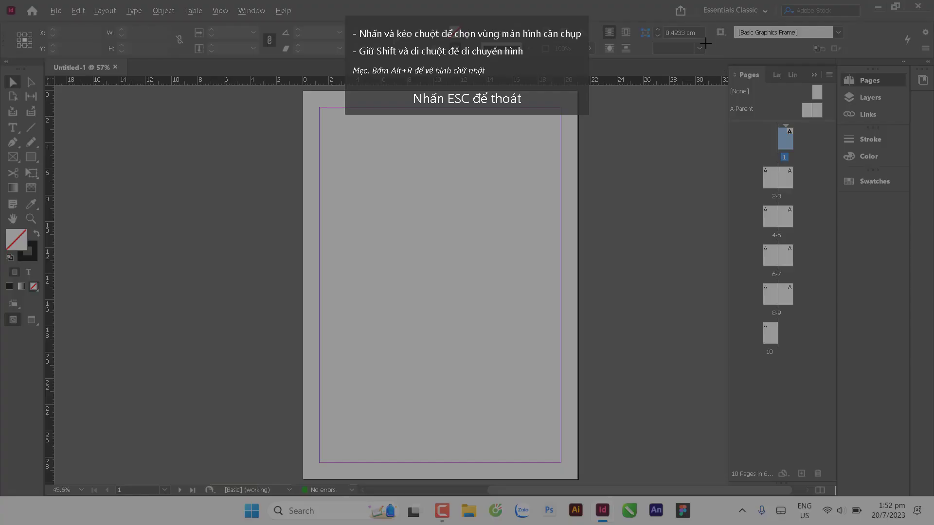
drag(706, 44, 837, 338)
drag(847, 370, 868, 448)
mouse_move(810, 131)
mouse_down()
mouse_move(810, 355)
mouse_move(758, 359)
mouse_move(779, 365)
mouse_up()
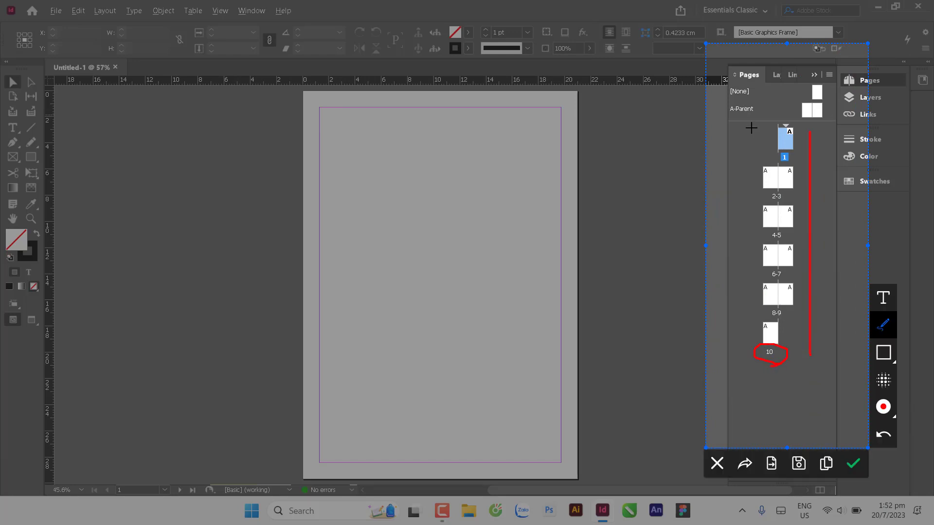
mouse_move(752, 127)
mouse_down()
mouse_move(736, 129)
mouse_move(745, 341)
mouse_up()
key(Escape)
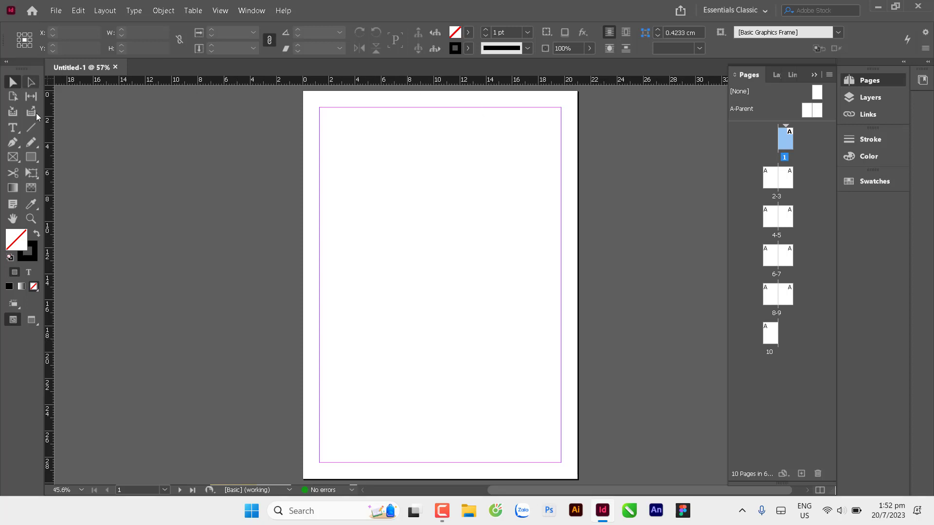
Step: Draw a black, outline-free 18.4424 × 9.3124 cm rectangle across page 1's top margins
click(31, 157)
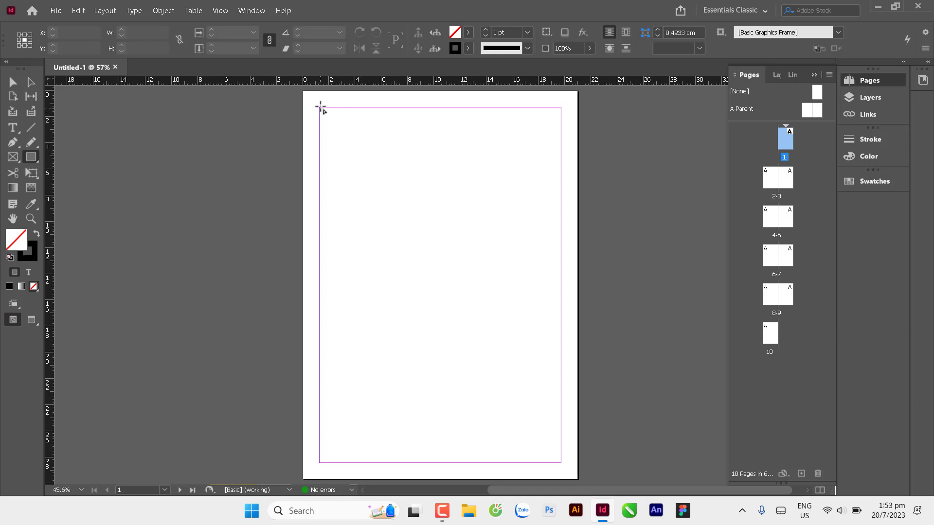
mouse_move(320, 108)
mouse_down()
mouse_move(457, 197)
mouse_move(562, 229)
mouse_up()
key(shift+x)
key(v)
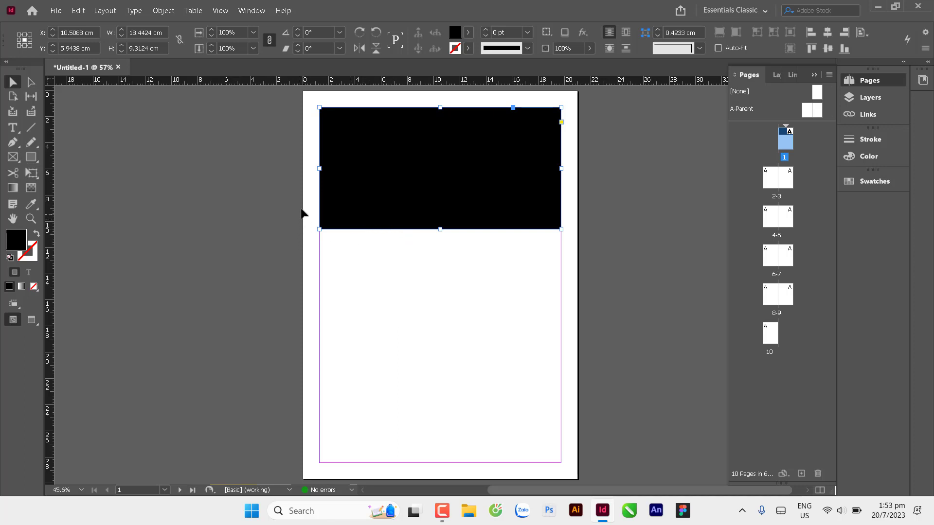
click(57, 12)
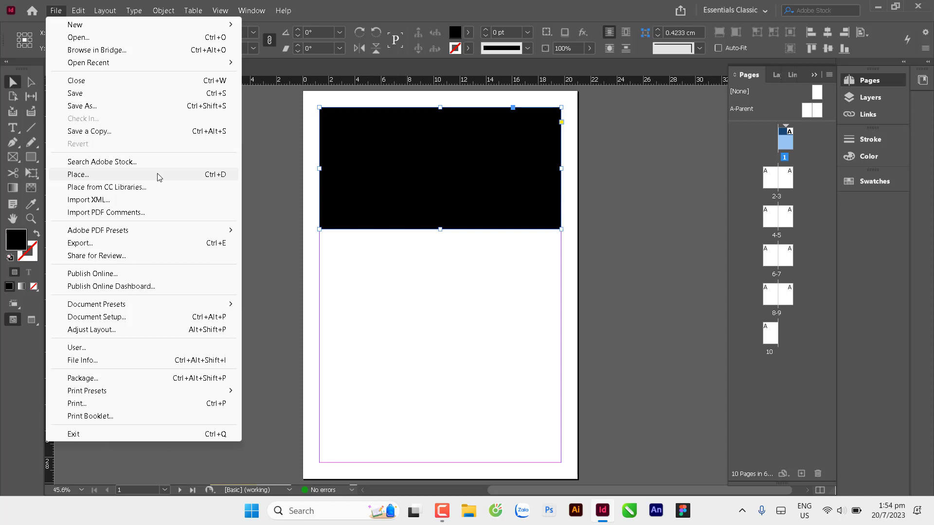
Step: Place the doctor-man-consulting photo into the black top rectangle
click(444, 285)
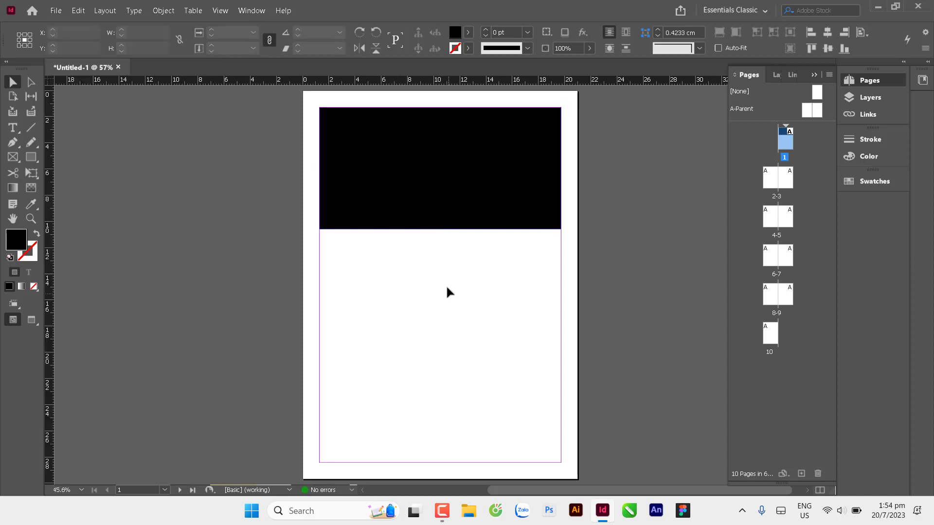
click(408, 169)
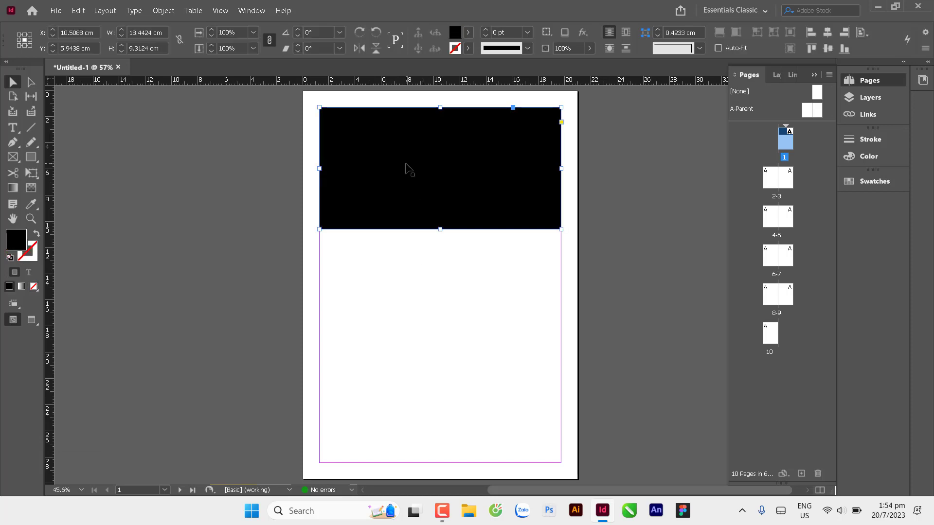
click(340, 273)
click(55, 11)
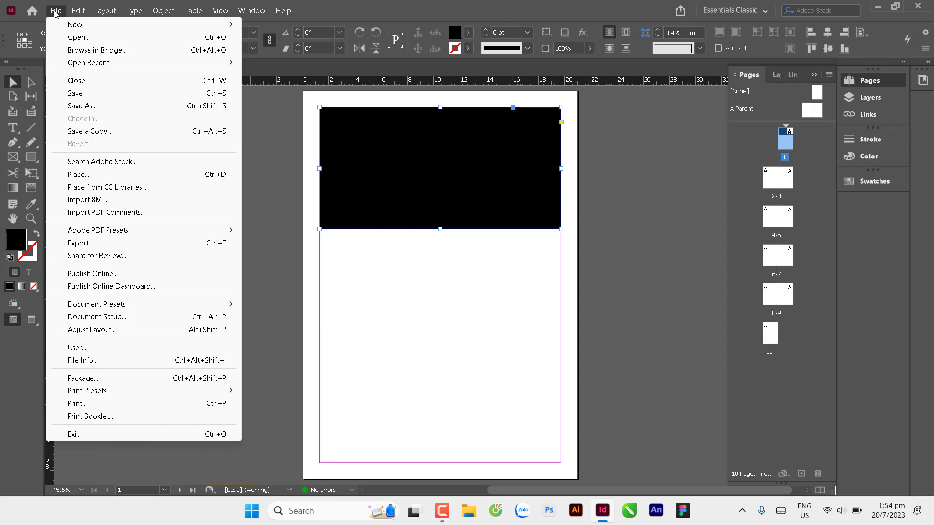
click(109, 174)
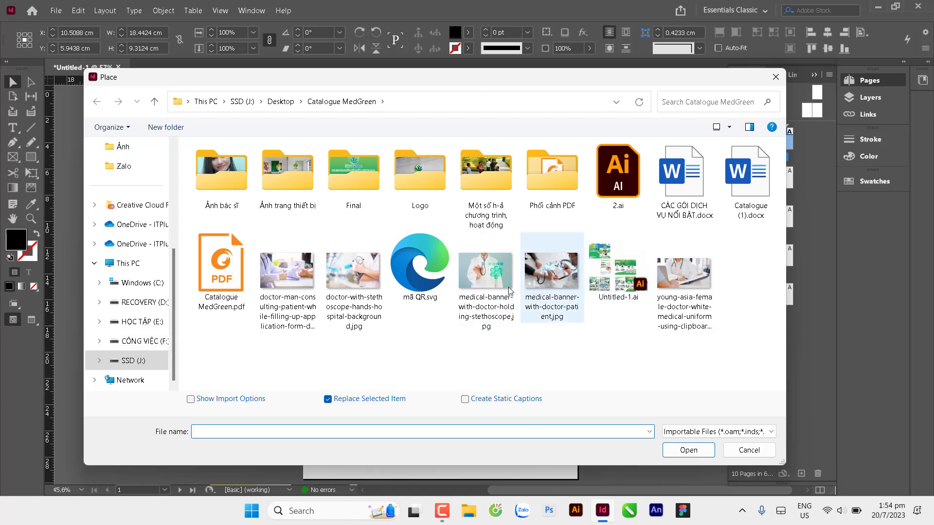
double_click(293, 279)
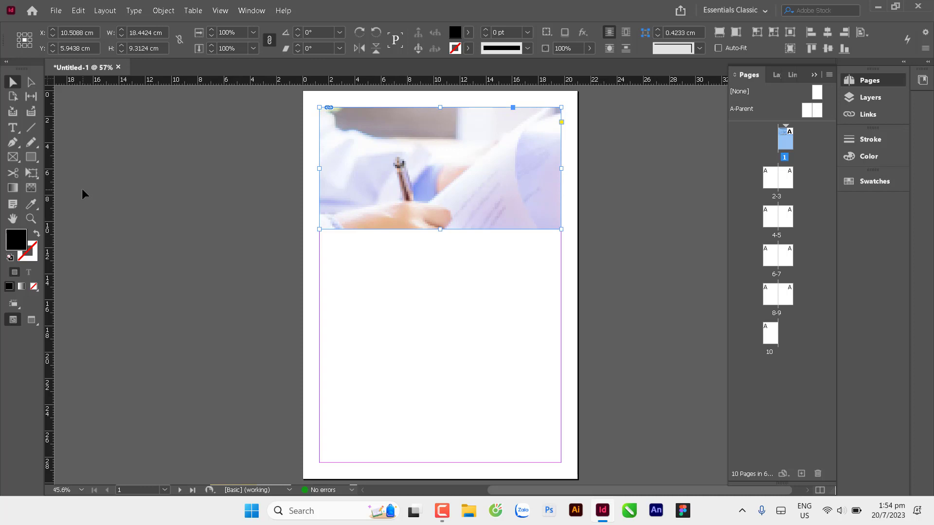
Step: Fit the doctor photo to its frame with Fill Frame Proportionally
right_click(402, 144)
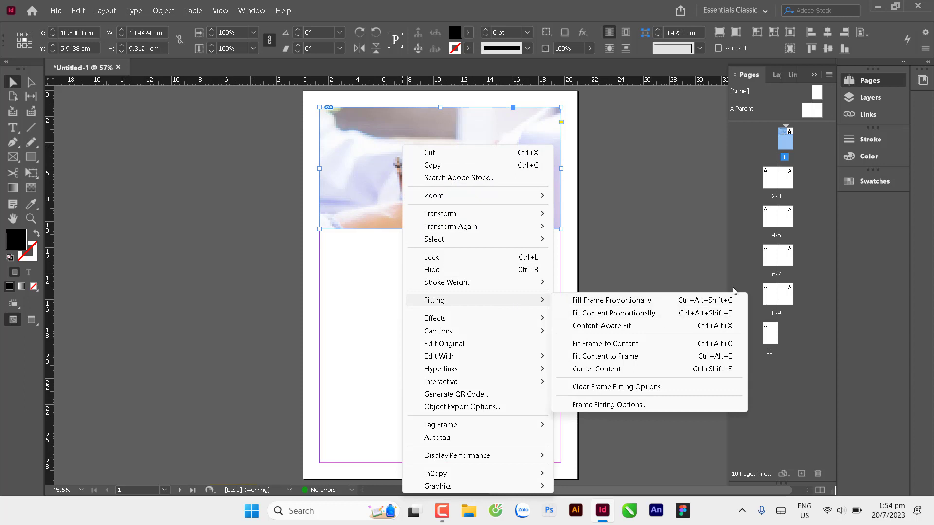
right_click(378, 137)
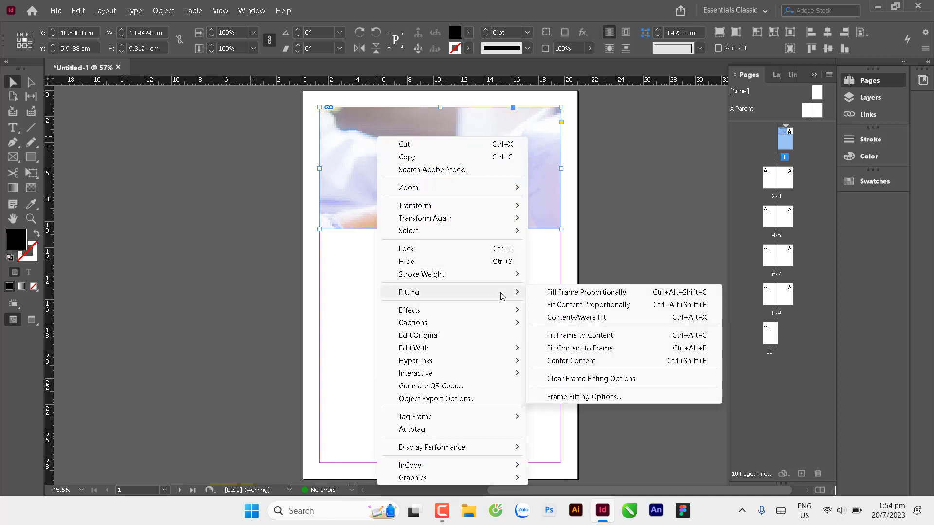
mouse_move(409, 292)
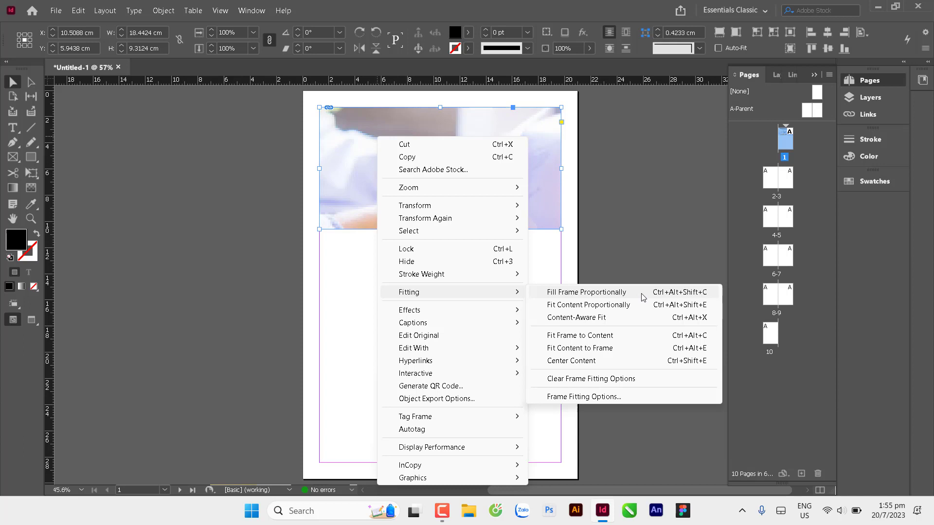
click(642, 295)
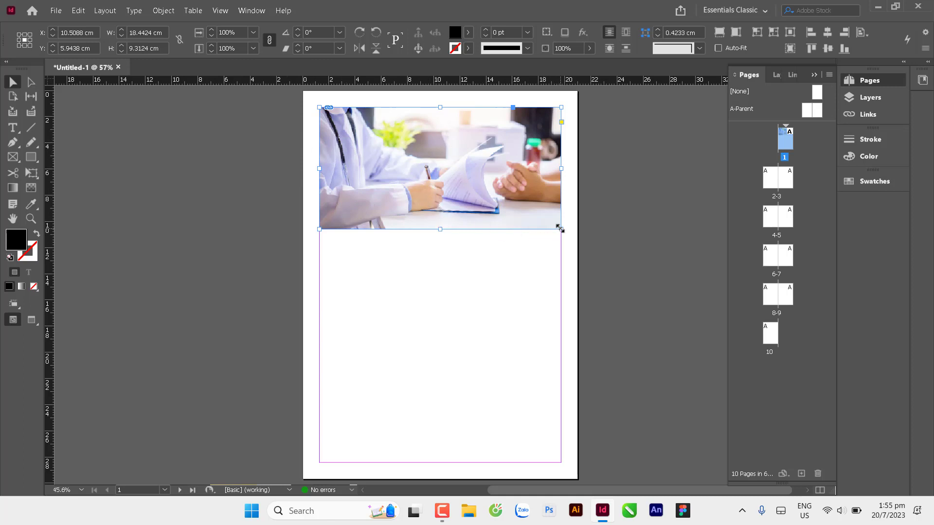
mouse_move(561, 229)
mouse_down()
mouse_move(526, 213)
mouse_move(561, 229)
mouse_up()
Step: Draw a black square frame below the photo on the left
click(559, 257)
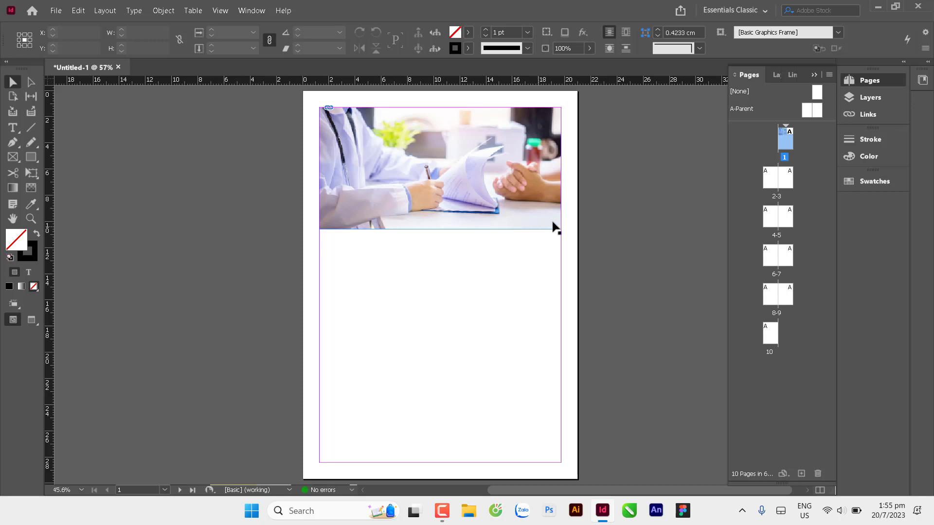
key(m)
drag(360, 257, 480, 377)
key(shift+x)
key(v)
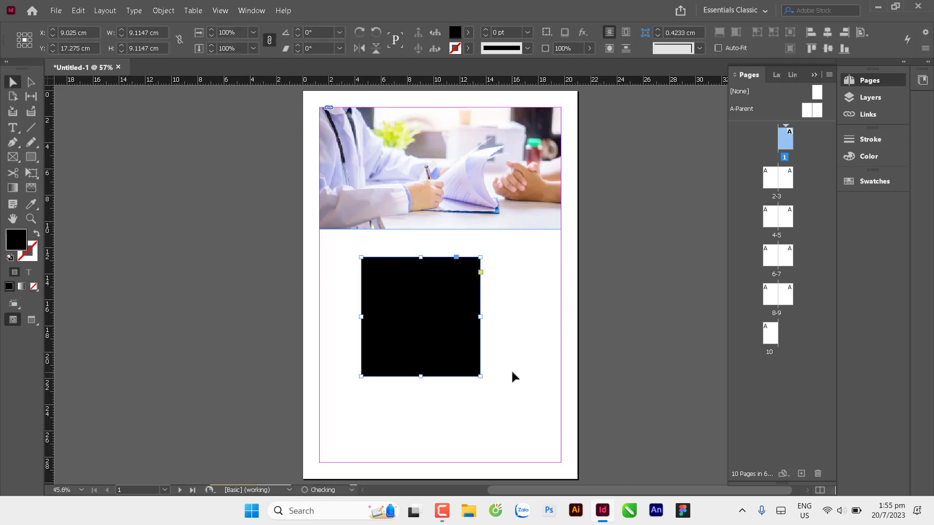
Step: Resize the black square to about 14.8 cm per side, then delete it
drag(480, 377, 475, 337)
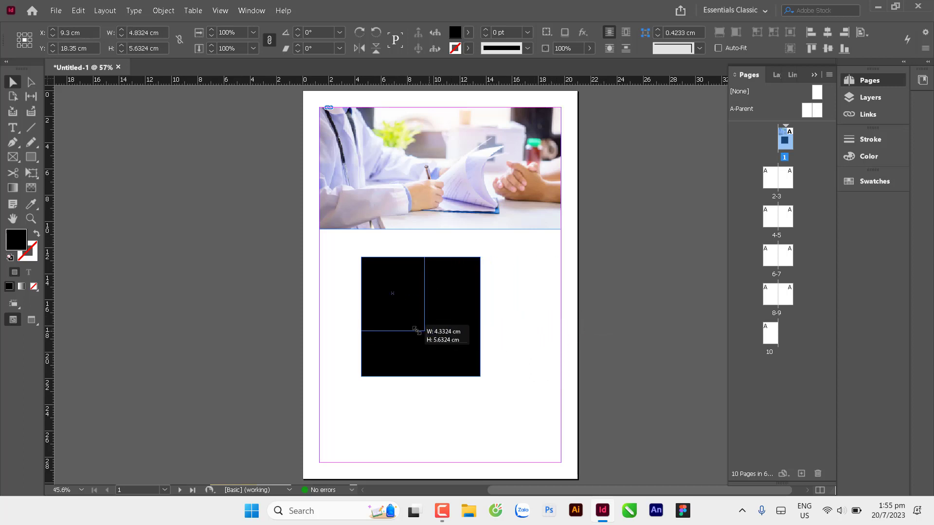
drag(475, 337, 561, 323)
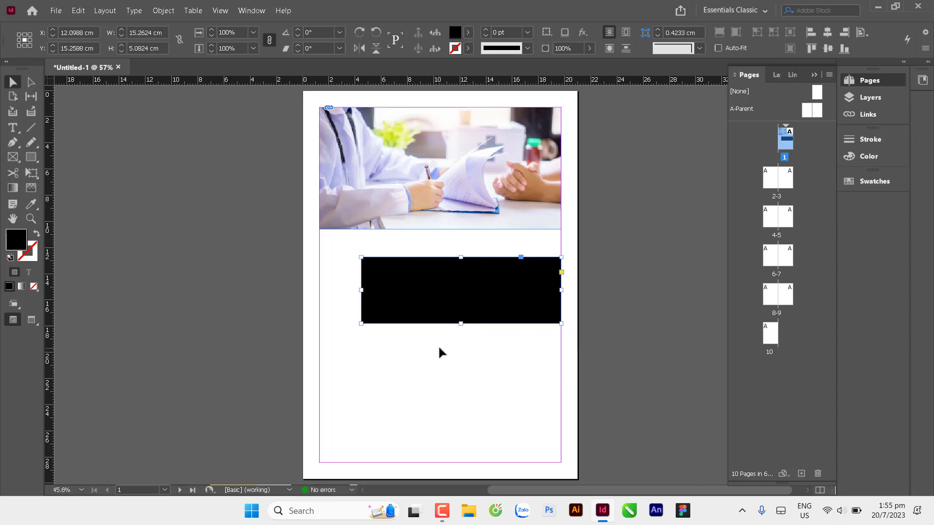
key(ctrl+z)
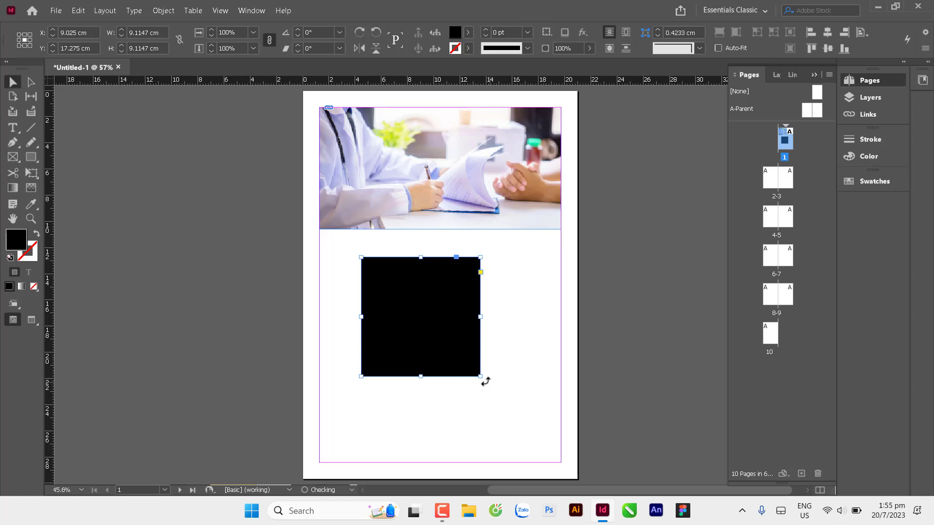
mouse_move(480, 378)
mouse_down()
mouse_move(405, 300)
mouse_move(555, 451)
mouse_up()
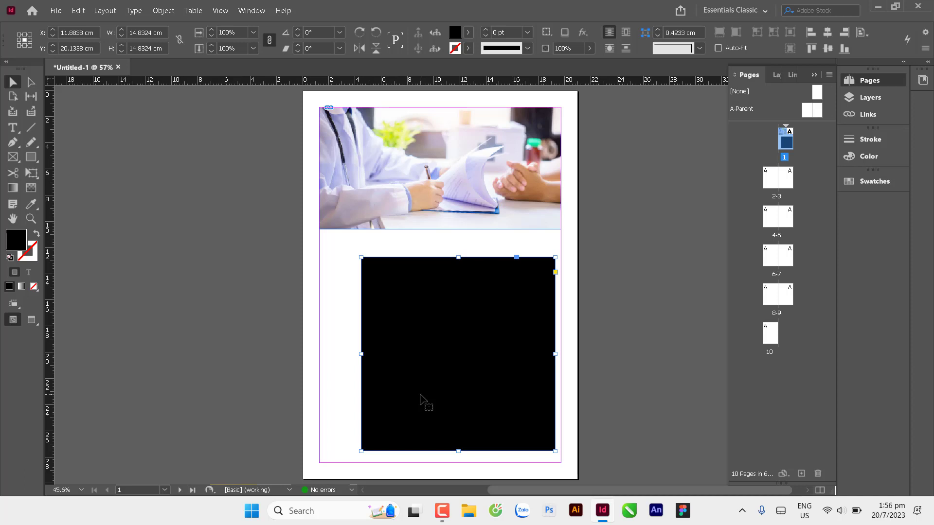
key(Delete)
Step: Shrink the photo frame and restore it to full page width
scroll(416, 375, up, 1)
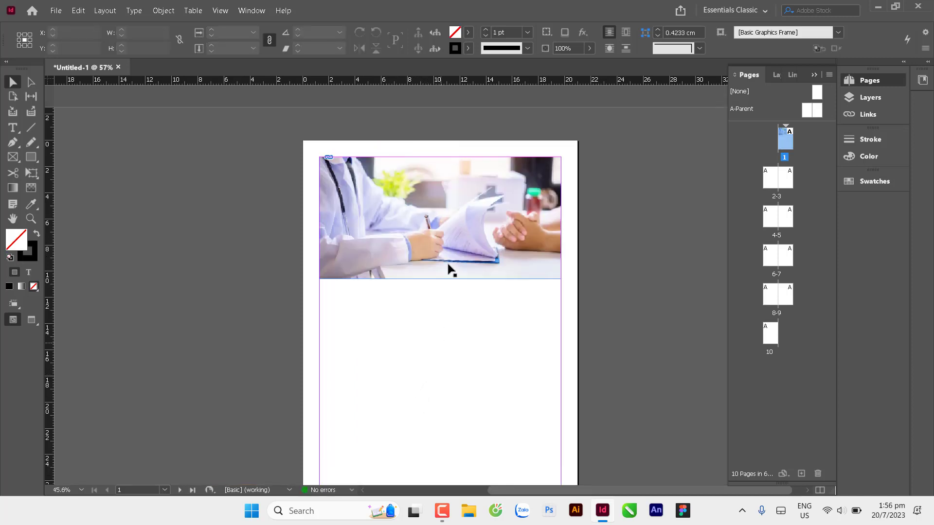
scroll(448, 257, up, 1)
scroll(462, 292, up, 1)
scroll(446, 302, up, 1)
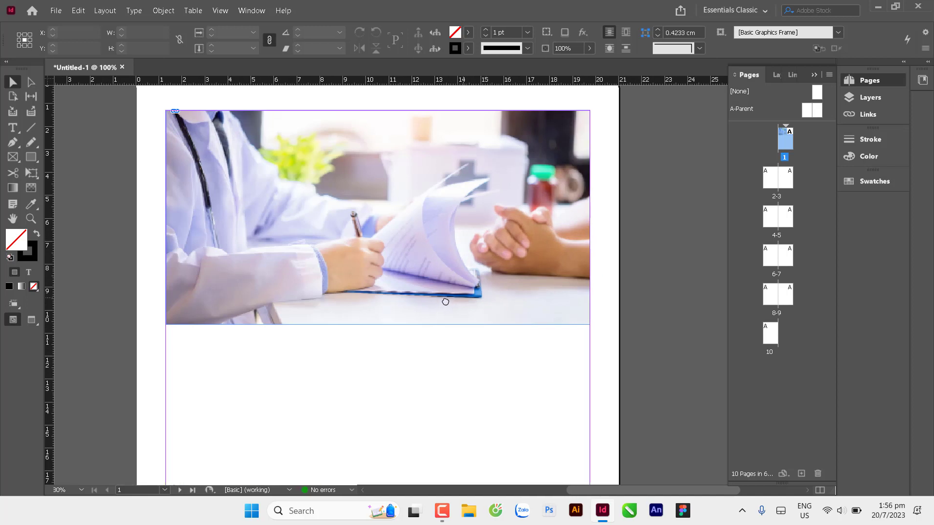
scroll(445, 302, right, 1)
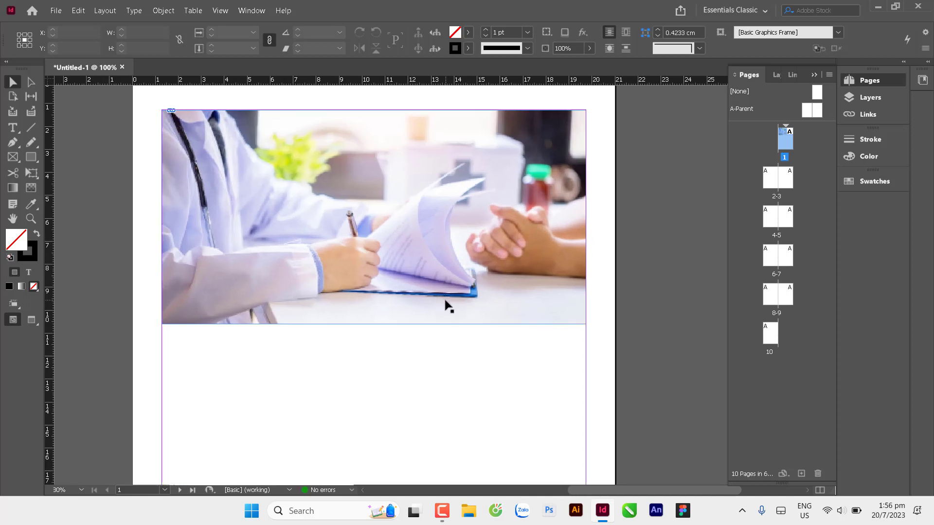
click(282, 186)
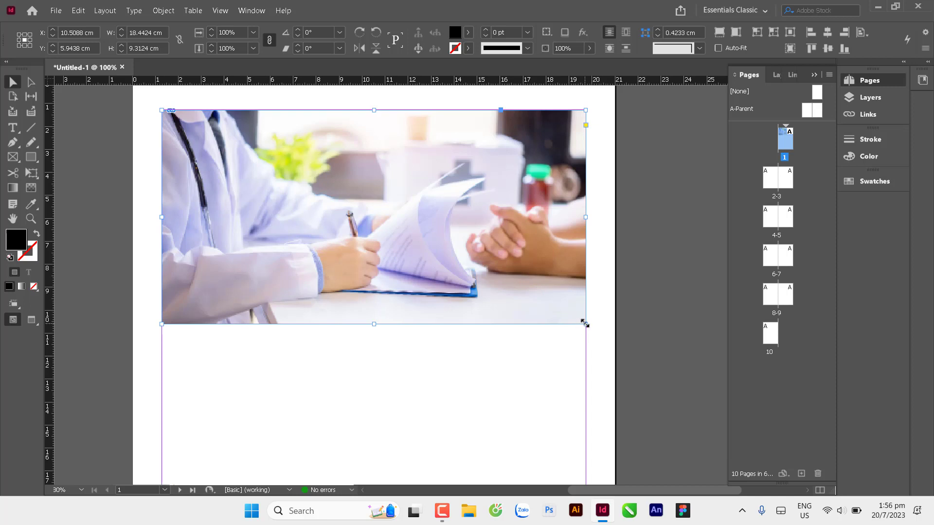
mouse_move(585, 324)
mouse_down()
mouse_move(433, 252)
mouse_move(442, 251)
mouse_up()
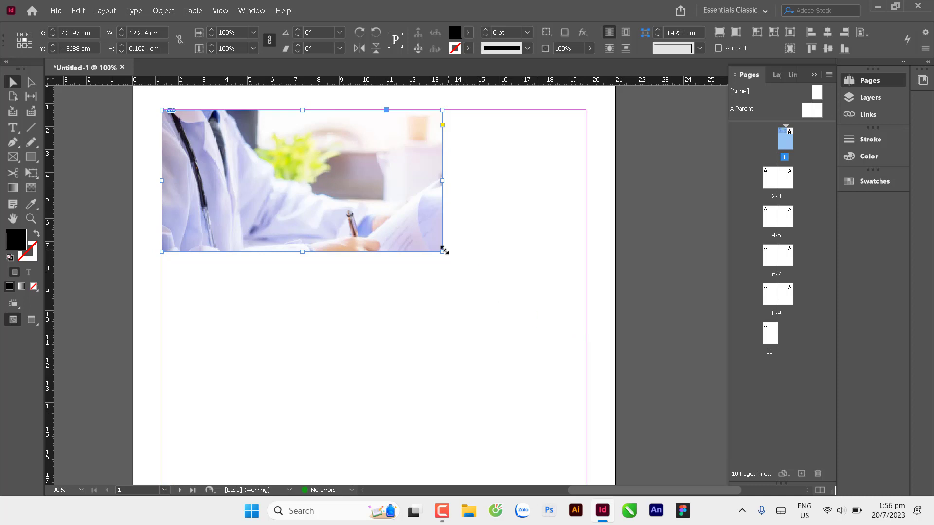
drag(443, 250, 584, 323)
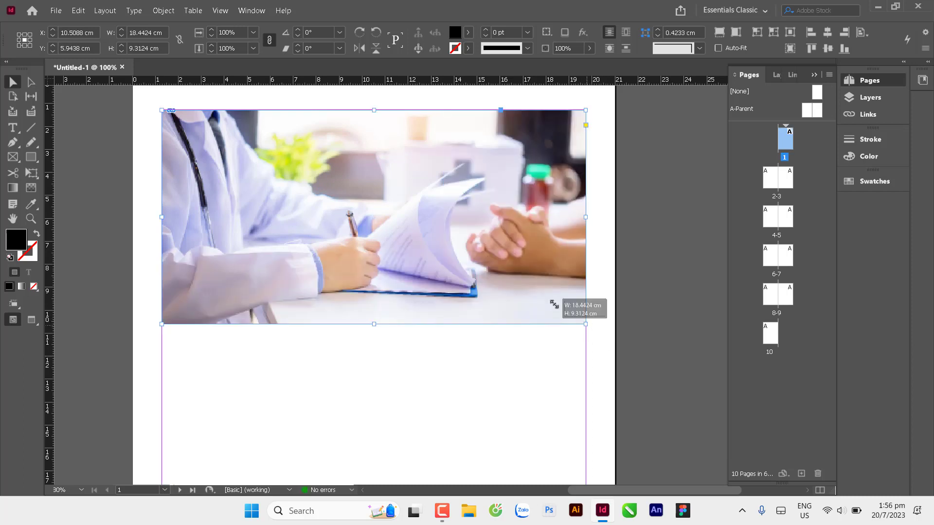
key(ctrl+z)
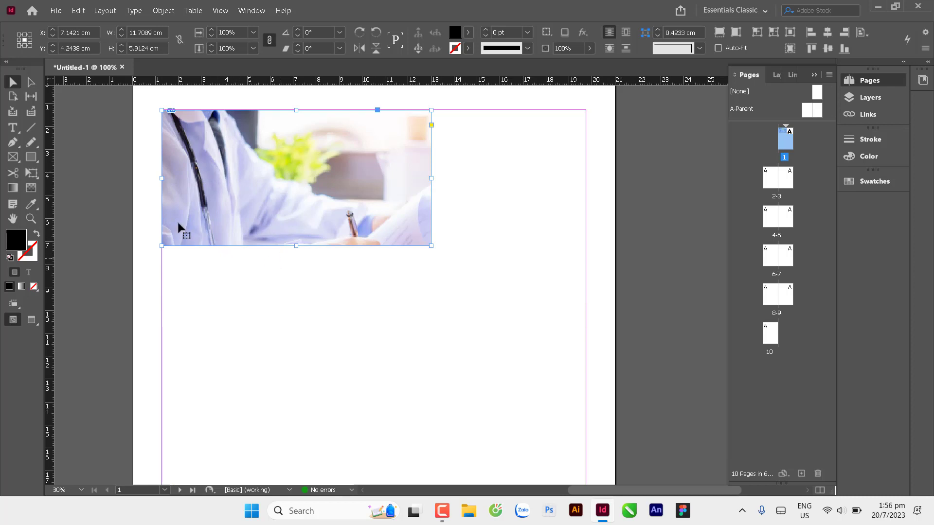
key(ctrl+shift+z)
Step: Draw and resize a test black square below the photo, then delete it
key(m)
drag(353, 361, 355, 217)
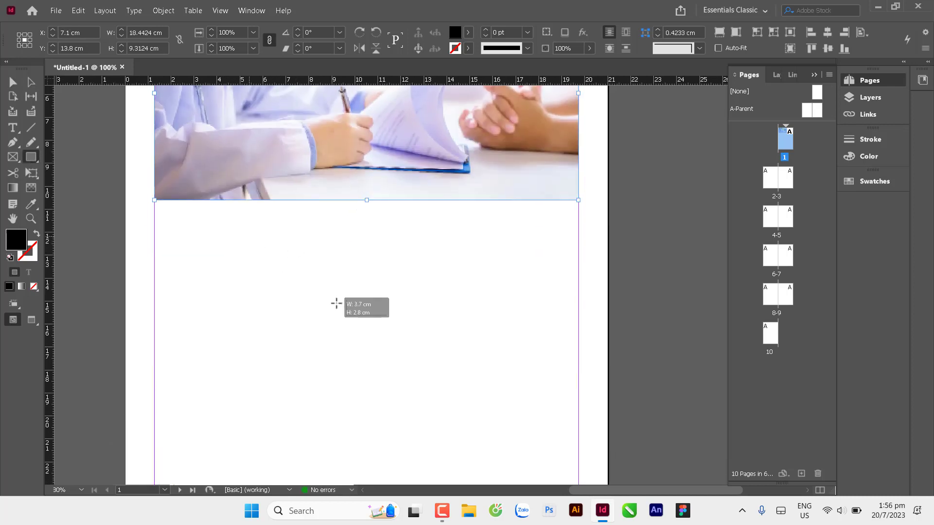
drag(250, 237, 488, 384)
key(v)
click(357, 356)
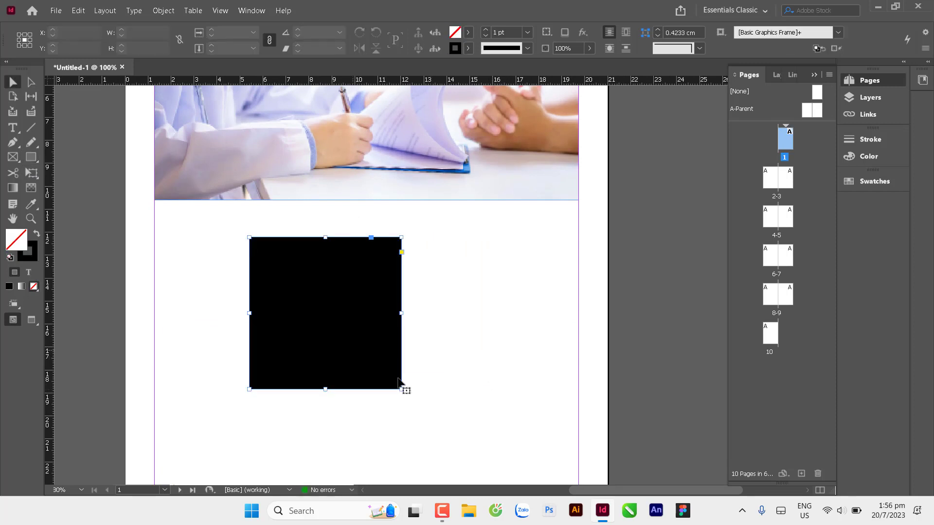
mouse_move(401, 390)
mouse_down()
mouse_move(331, 318)
mouse_move(452, 443)
mouse_up()
scroll(471, 316, up, 3)
click(414, 297)
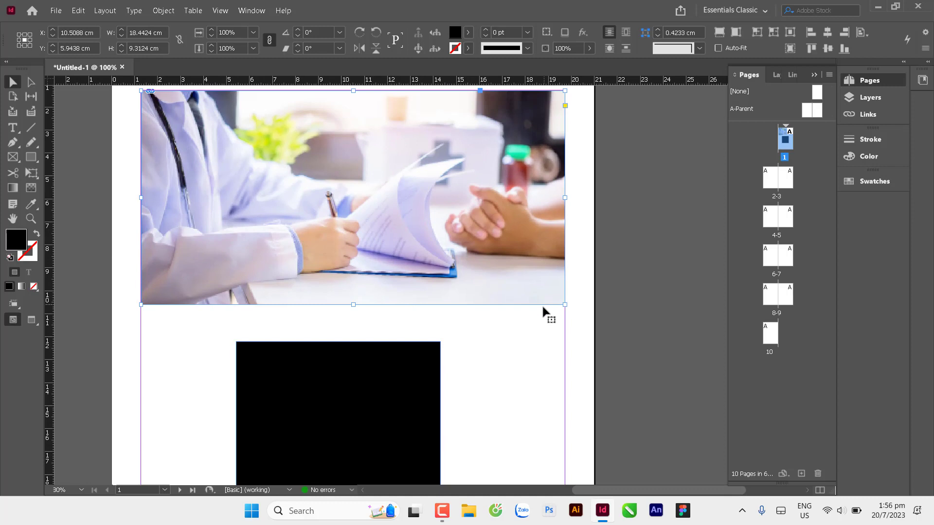
click(395, 411)
key(Delete)
scroll(393, 407, up, 3)
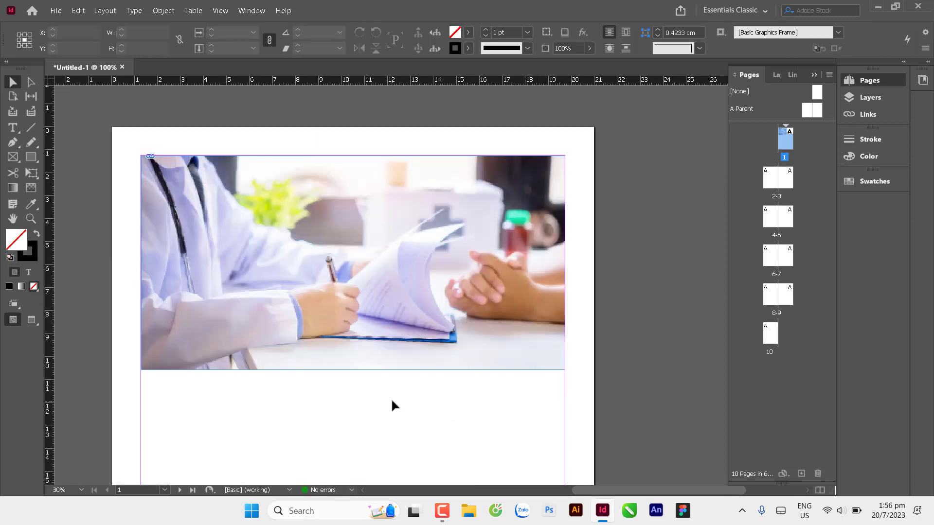
scroll(437, 370, left, 2)
click(453, 365)
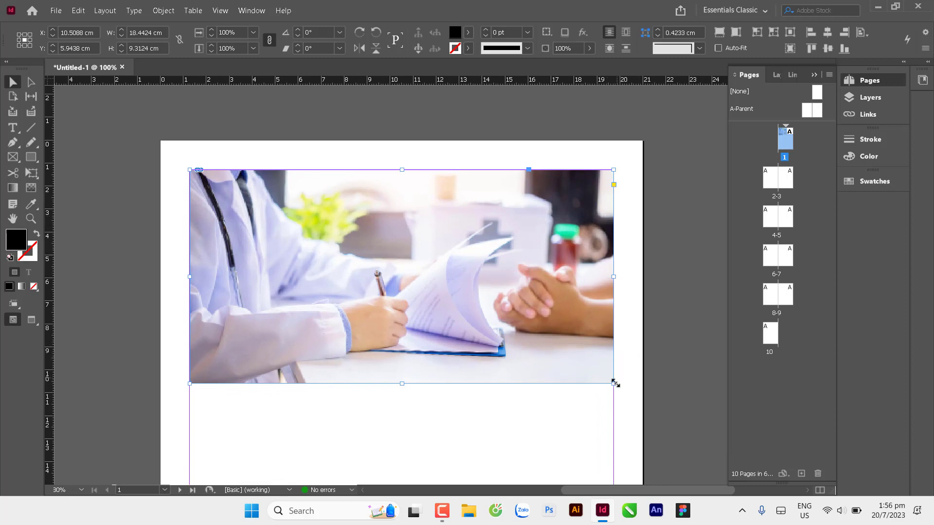
mouse_move(614, 383)
mouse_down()
mouse_move(485, 302)
mouse_move(437, 295)
mouse_up()
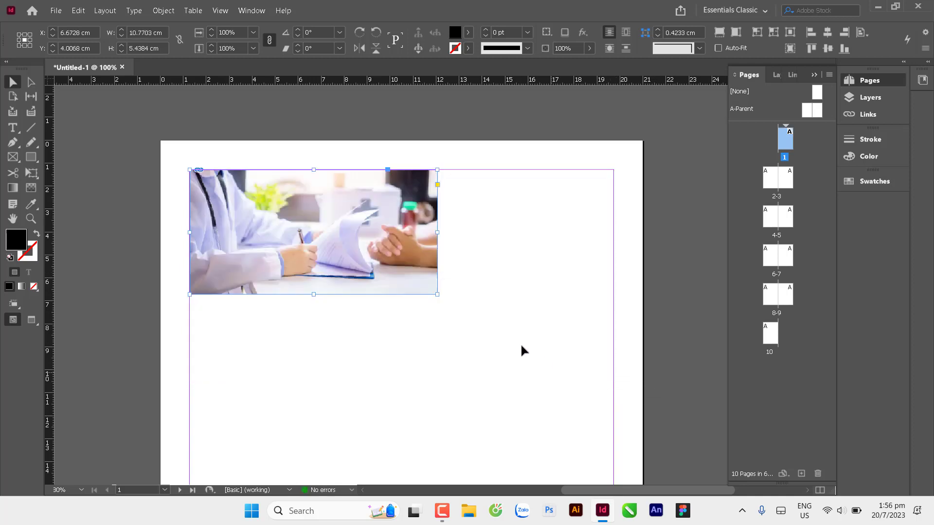
mouse_move(575, 367)
mouse_down()
mouse_move(622, 400)
mouse_move(628, 391)
mouse_up()
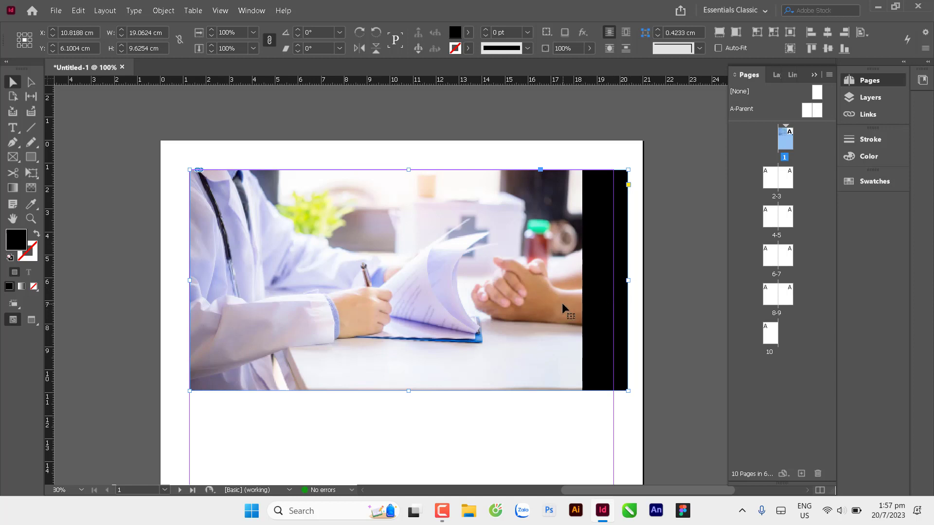
key(ctrl+z)
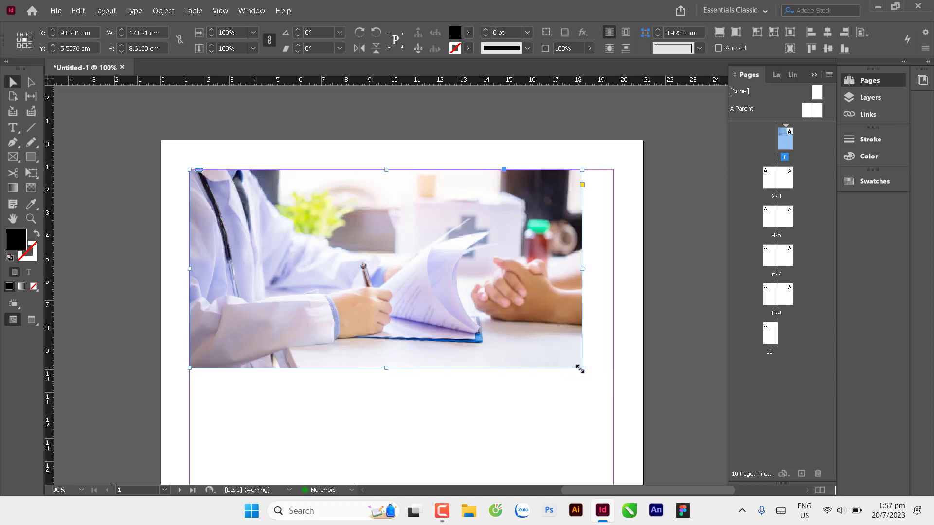
mouse_move(580, 368)
mouse_down()
mouse_move(306, 229)
mouse_move(613, 383)
mouse_up()
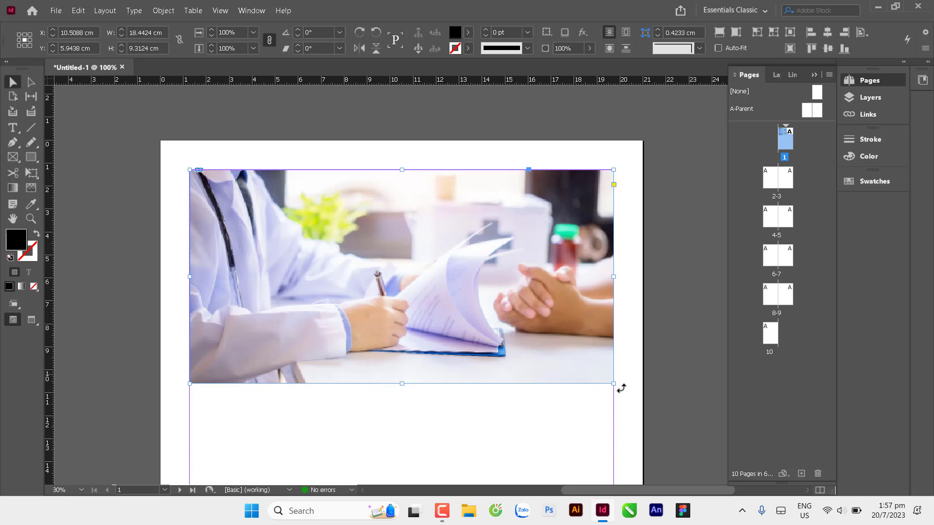
drag(612, 385, 582, 276)
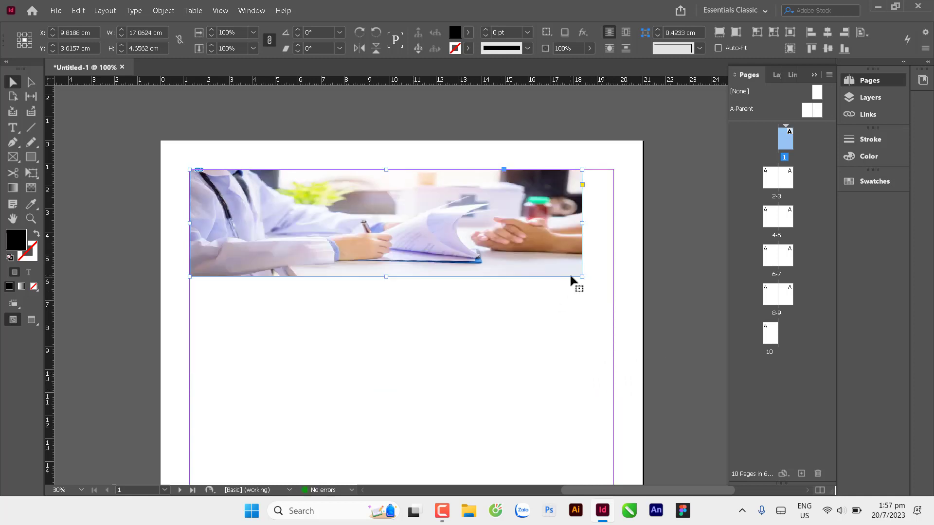
key(ctrl+z)
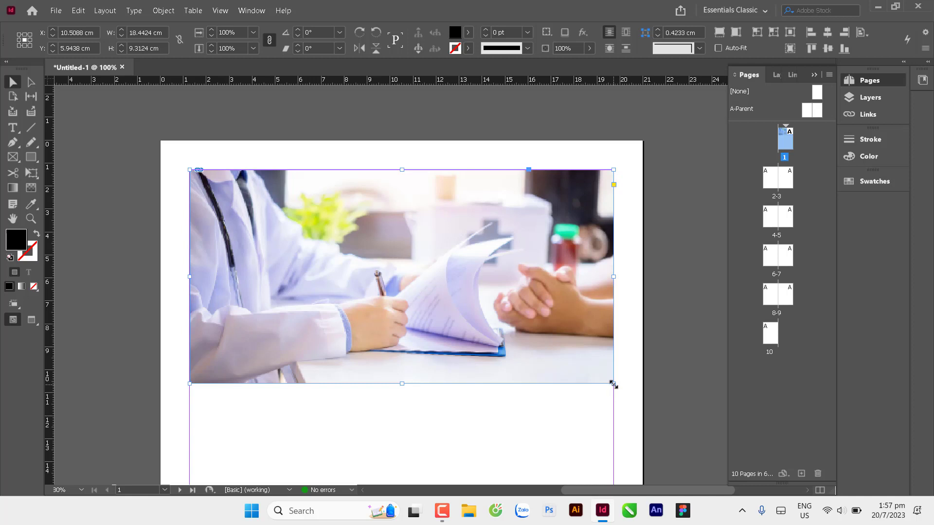
drag(613, 385, 454, 302)
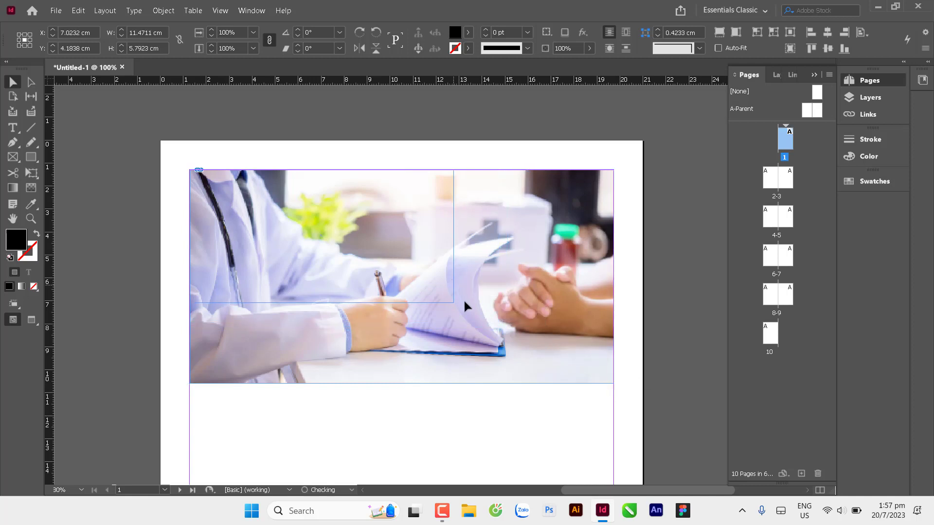
key(ctrl+z)
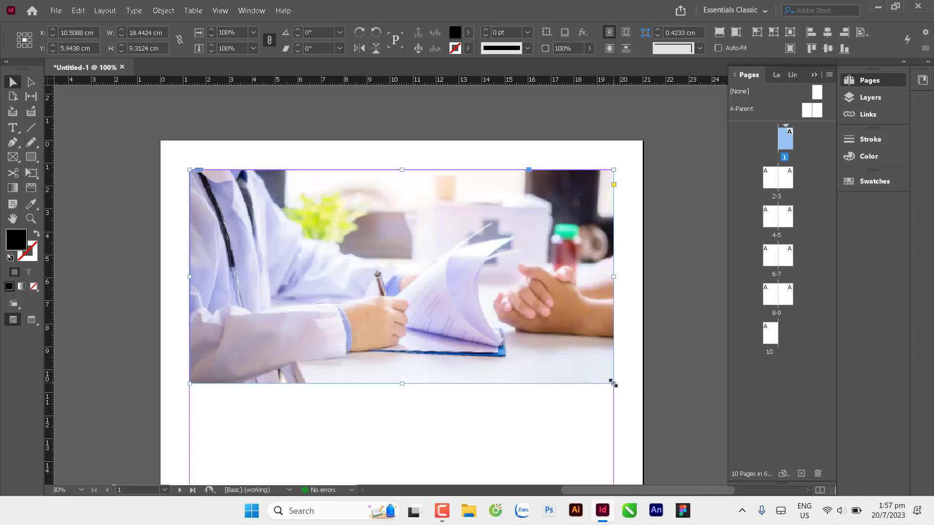
drag(613, 384, 412, 271)
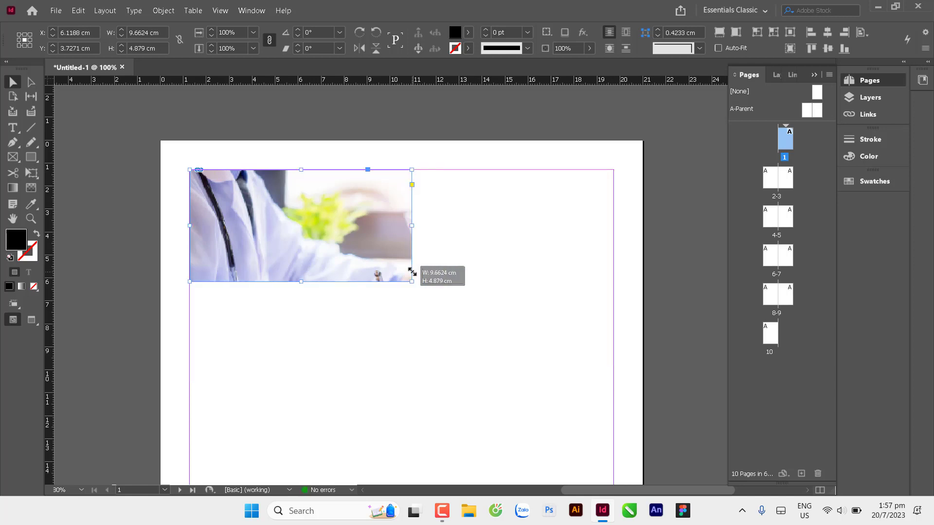
key(ctrl+z)
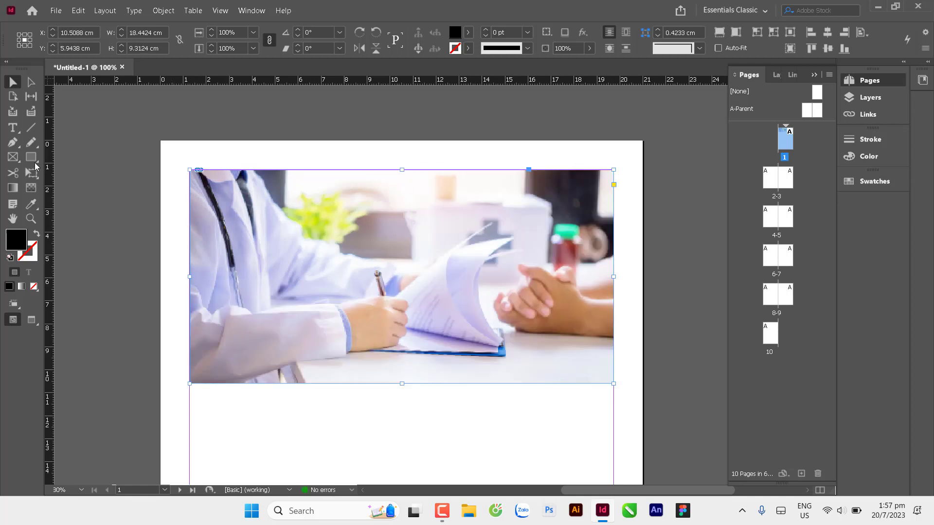
Step: Draw a black rectangle below the photo and stretch it to about 13.27 × 5.49 cm
click(32, 159)
scroll(279, 250, down, 5)
drag(251, 234, 438, 325)
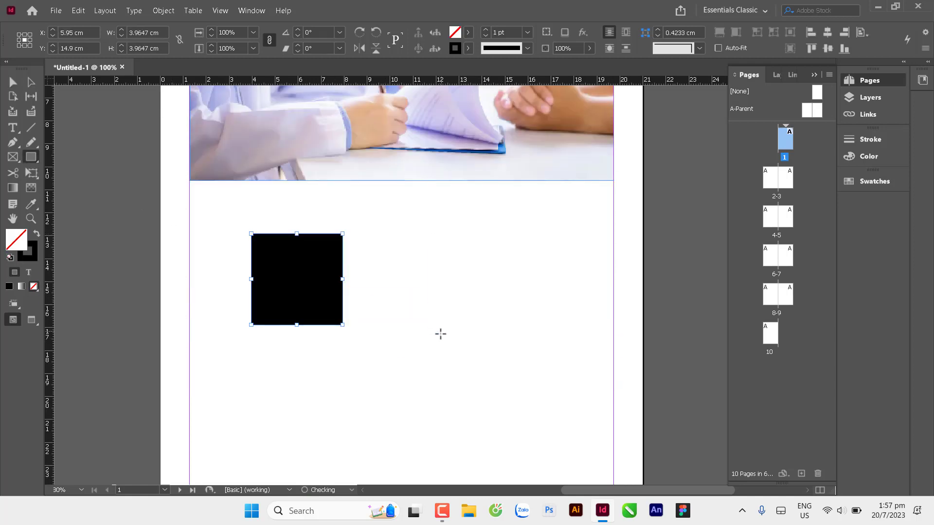
key(v)
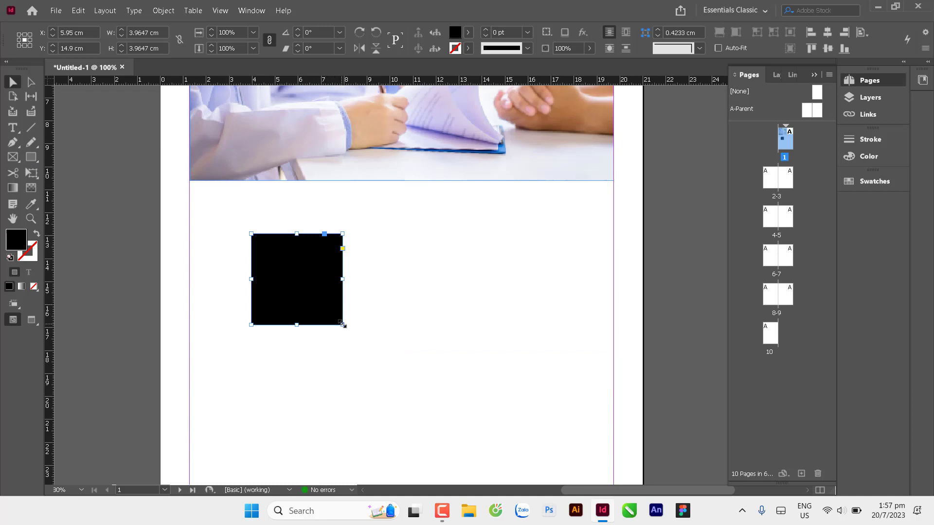
mouse_move(342, 325)
mouse_down()
mouse_move(415, 398)
mouse_move(545, 338)
mouse_up()
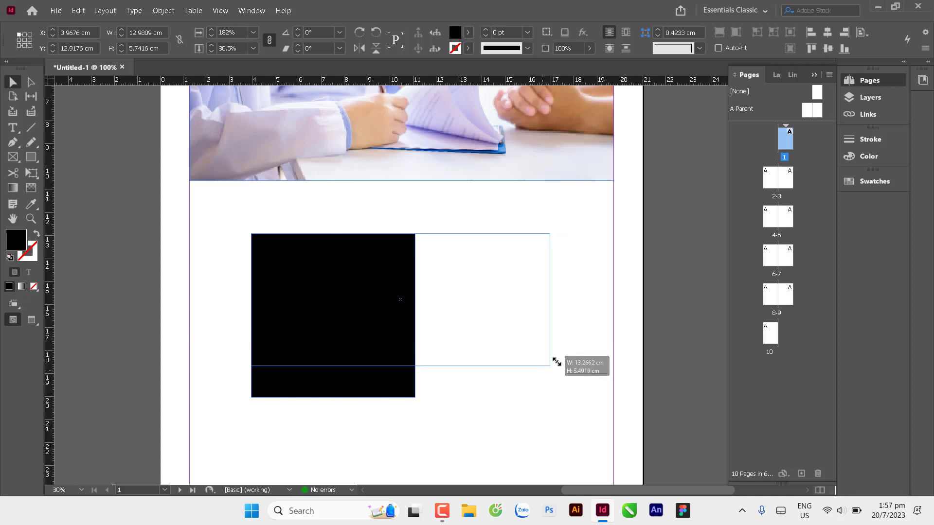
drag(544, 338, 556, 360)
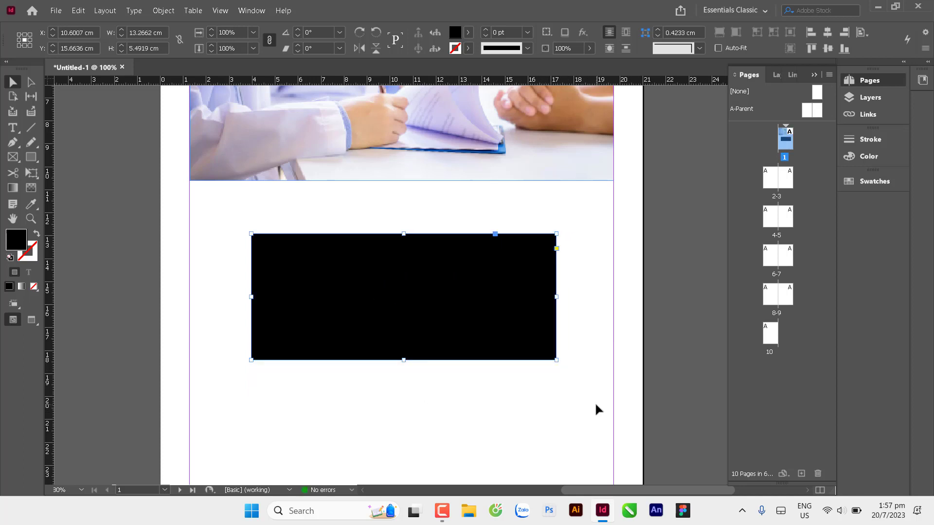
scroll(574, 390, up, 3)
click(473, 278)
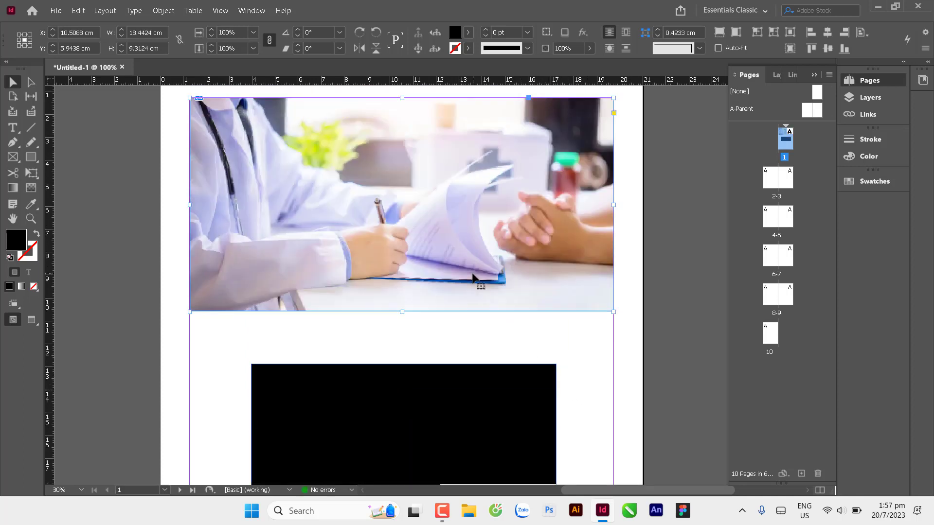
mouse_move(612, 312)
mouse_down()
mouse_move(408, 182)
mouse_move(538, 243)
mouse_up()
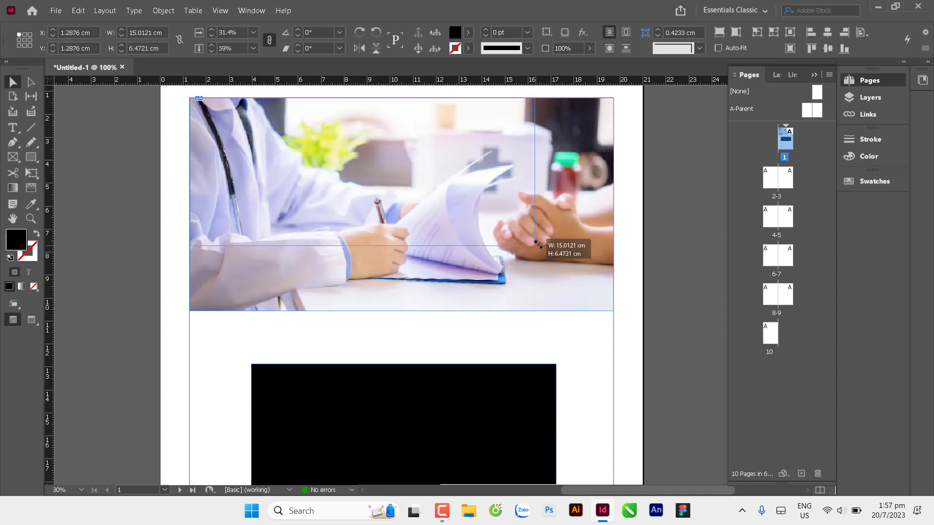
drag(538, 244, 570, 165)
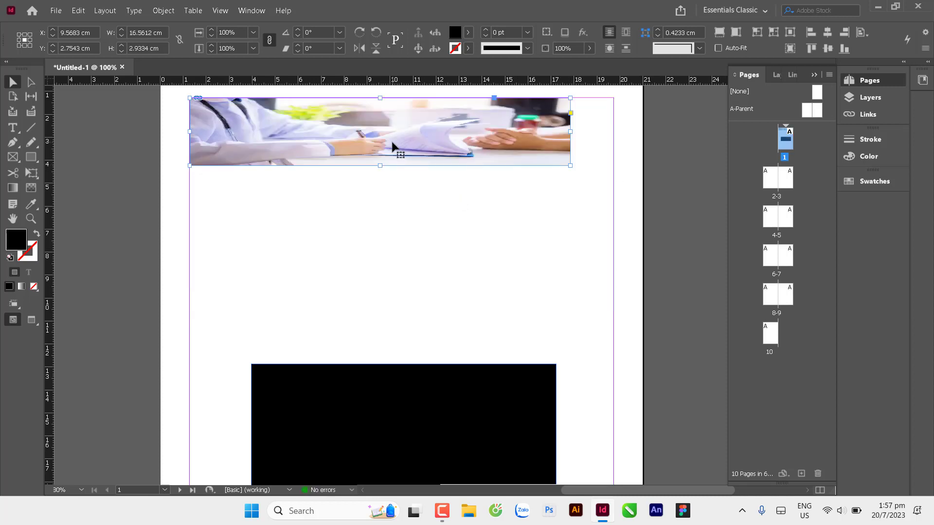
key(ctrl+z)
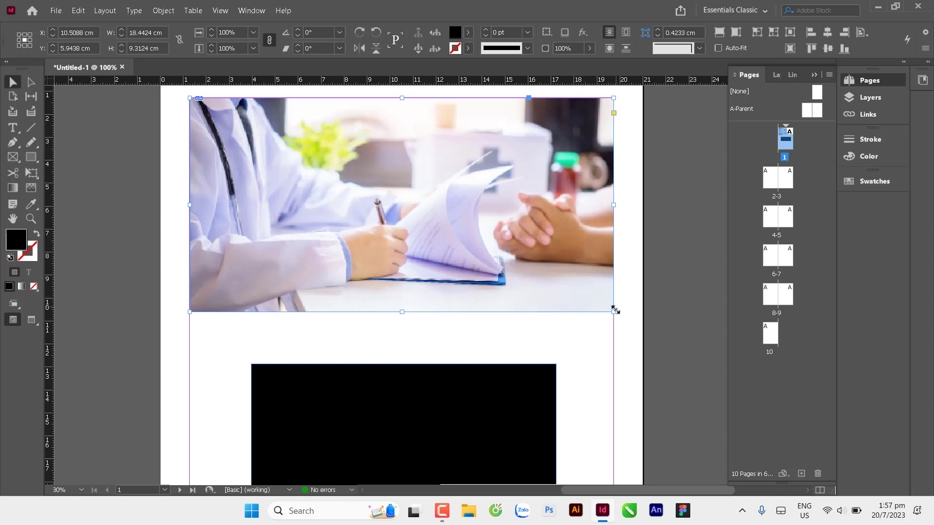
drag(614, 313, 505, 271)
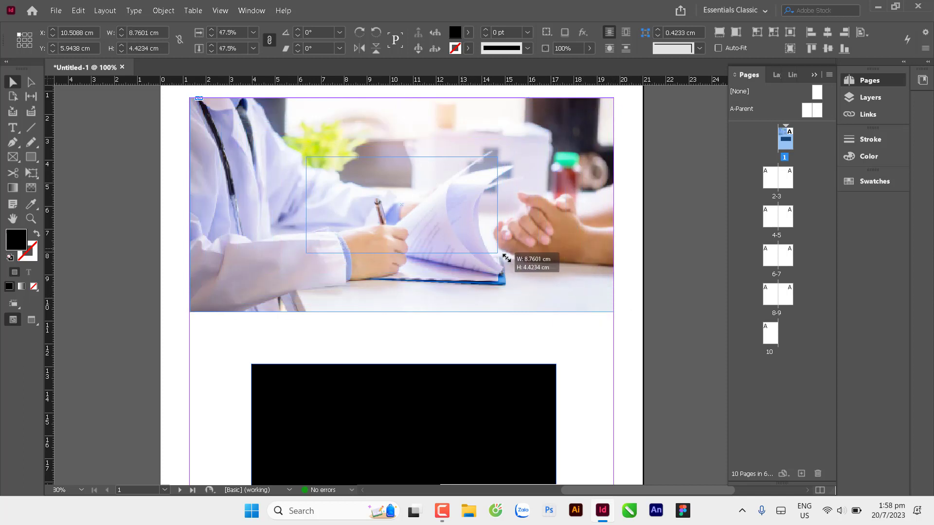
drag(505, 271, 549, 279)
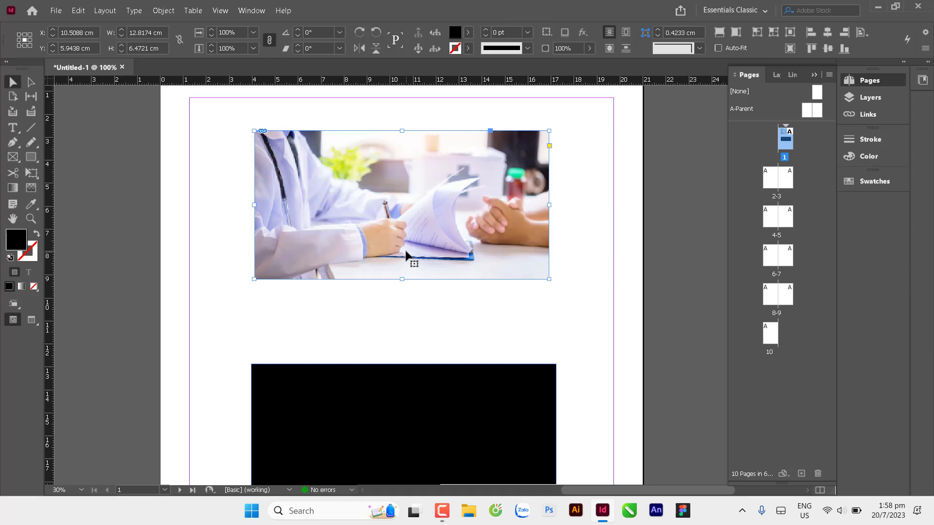
key(ctrl+z)
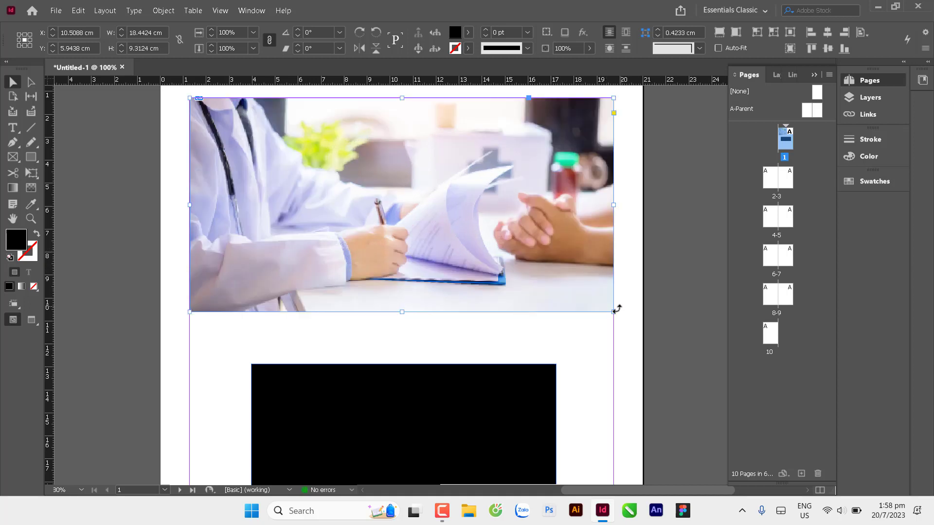
mouse_move(613, 312)
mouse_down()
mouse_move(490, 238)
mouse_move(479, 241)
mouse_up()
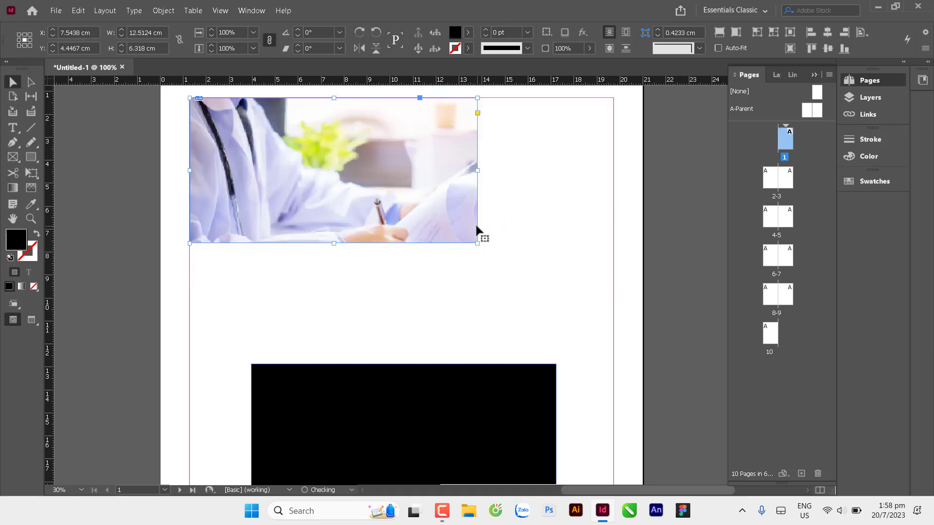
key(ctrl+z)
drag(612, 312, 507, 250)
key(ctrl+z)
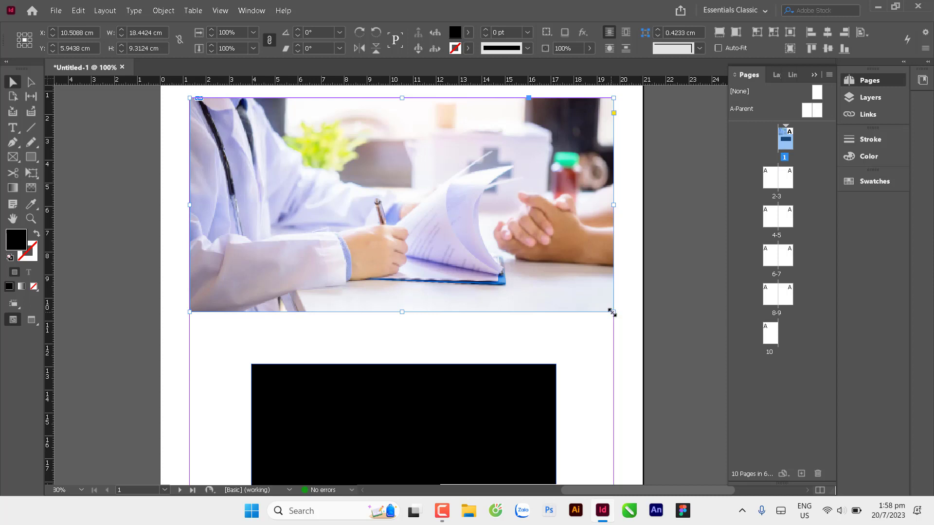
drag(612, 312, 480, 244)
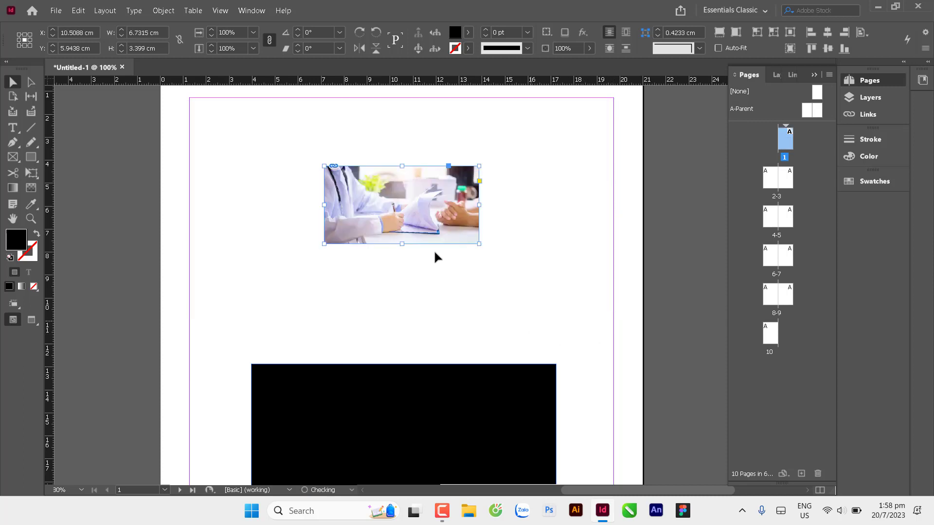
drag(303, 144, 495, 239)
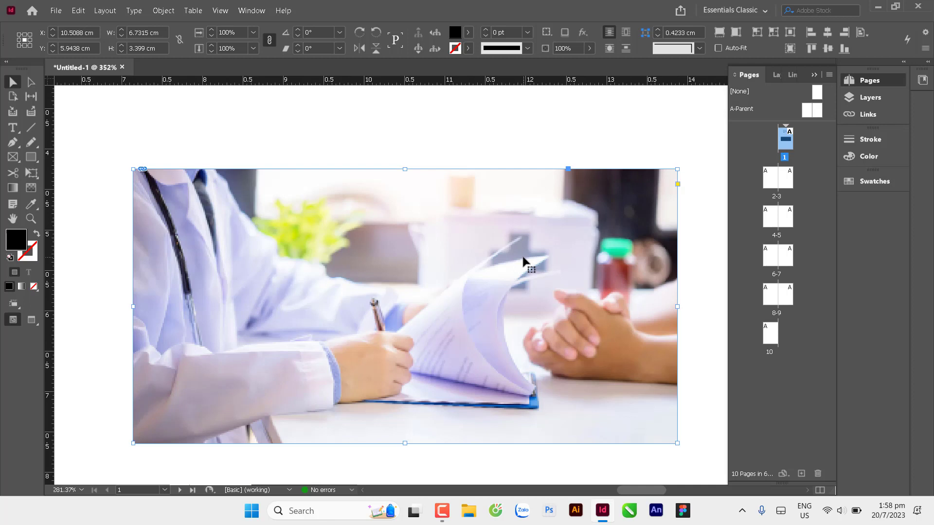
key(ctrl+0)
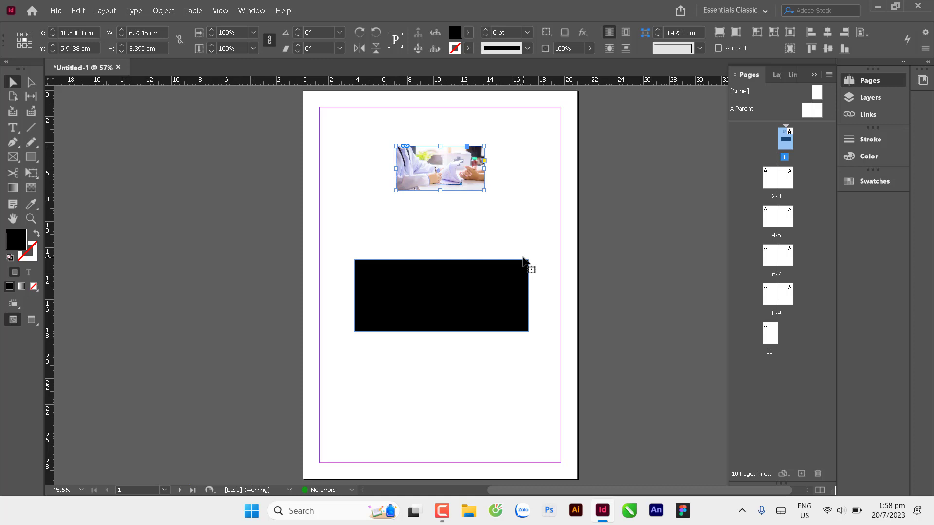
key(ctrl+z)
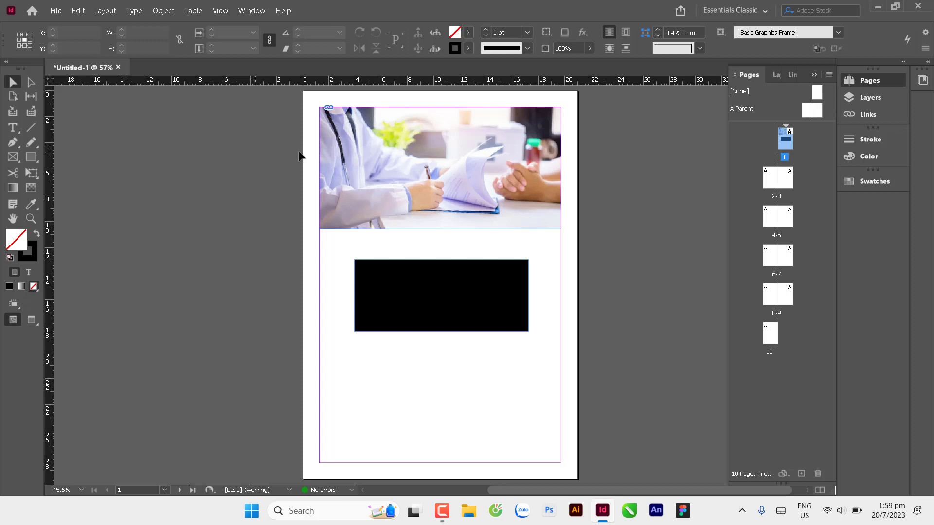
drag(282, 142, 501, 281)
Step: Delete the photo and black rectangle, and draw a small square frame at the top-left margin
key(Delete)
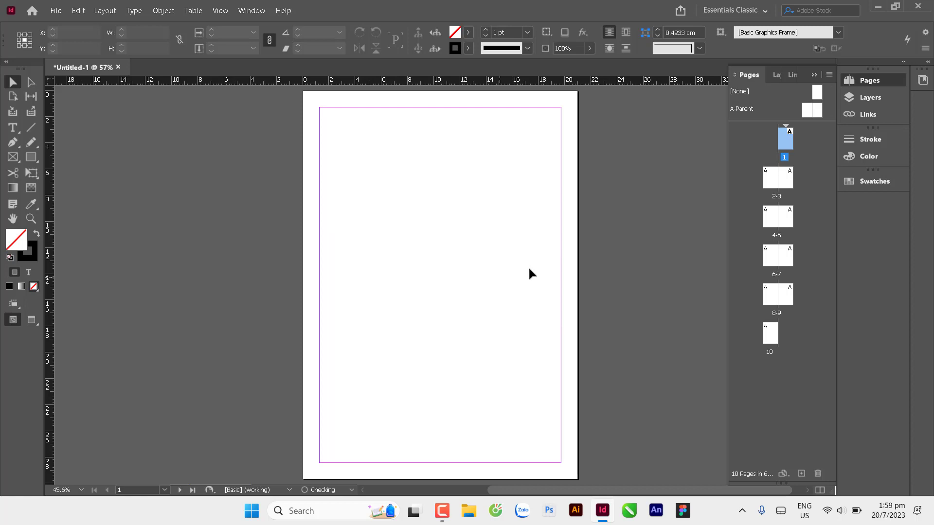
key(m)
drag(319, 107, 358, 145)
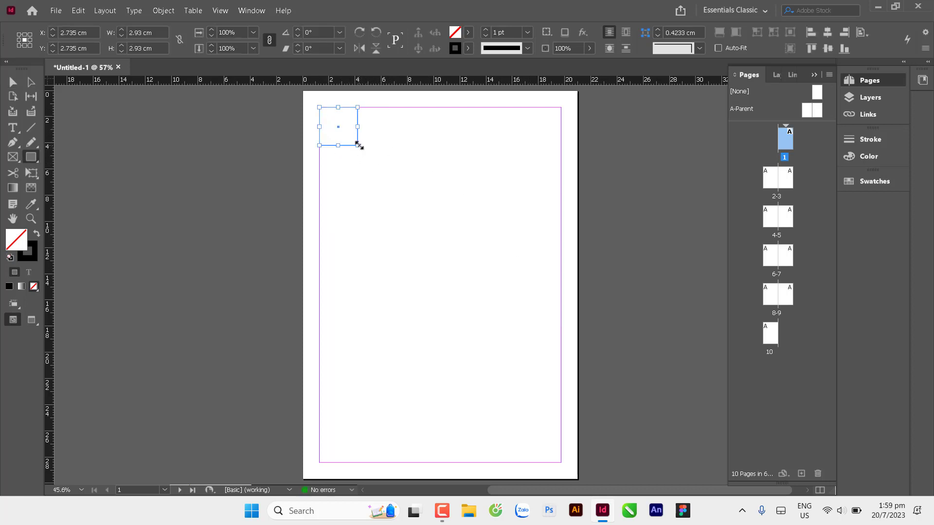
click(360, 149)
click(488, 281)
drag(485, 258, 446, 235)
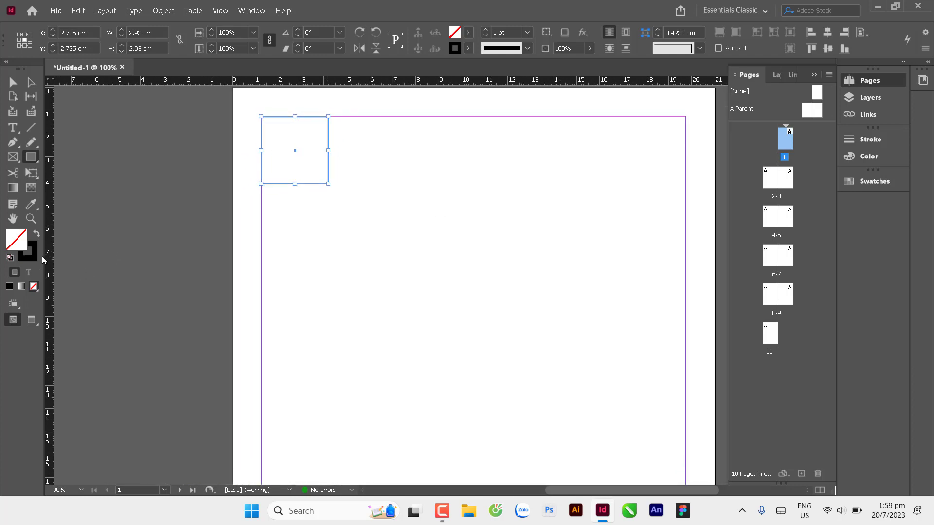
Step: Fill the new square frame with black
key(Print)
drag(0, 174, 196, 313)
mouse_move(129, 244)
mouse_down()
mouse_move(73, 244)
mouse_move(85, 250)
mouse_up()
key(Escape)
key(shift+x)
key(v)
click(120, 133)
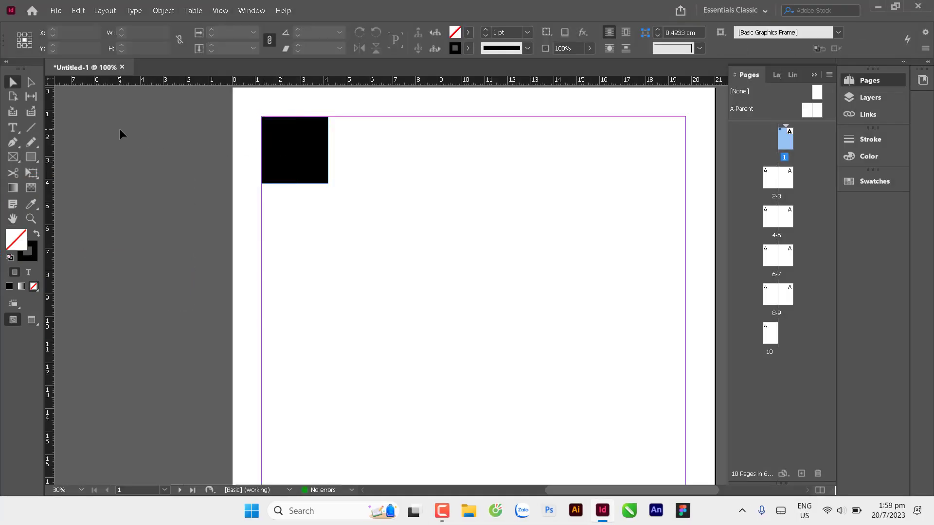
click(306, 158)
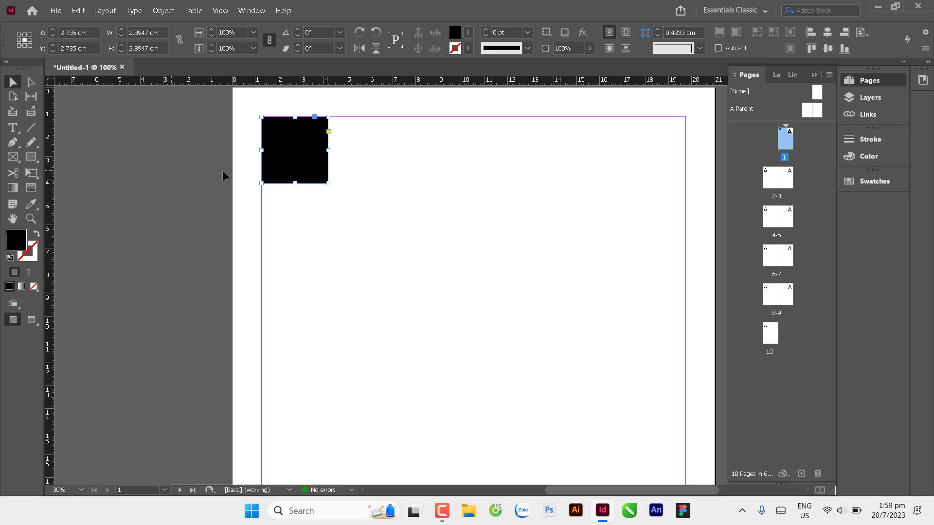
Step: Duplicate the black square into a grid of six columns and four rows
drag(292, 155, 359, 151)
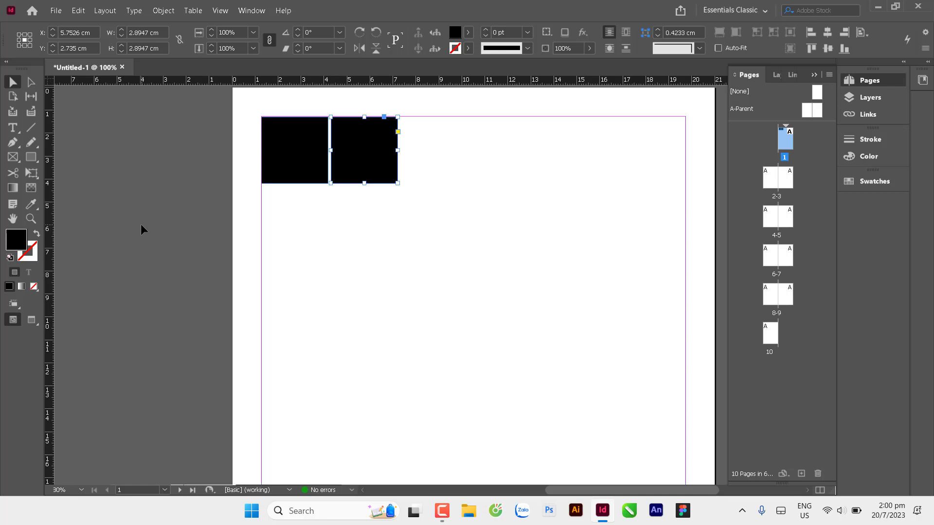
key(ctrl+alt+shift+d)
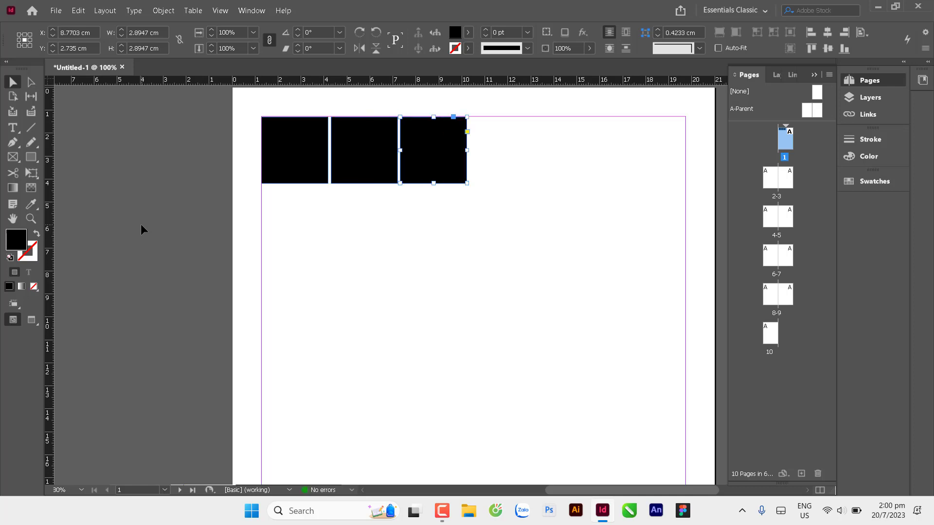
key(ctrl+alt+shift+d)
key(ctrl+alt+shift+d)
key(ctrl+alt+shift+d)
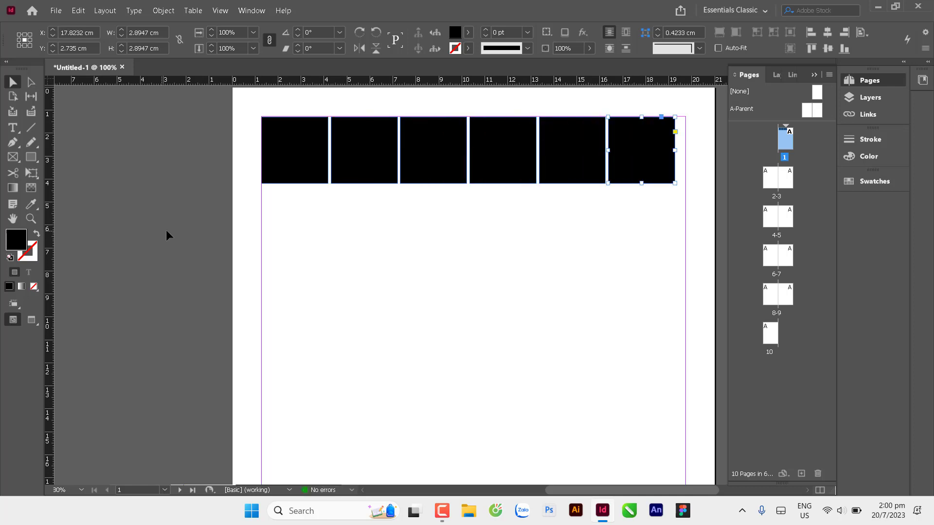
mouse_move(313, 216)
mouse_down()
mouse_move(650, 146)
mouse_move(640, 214)
mouse_up()
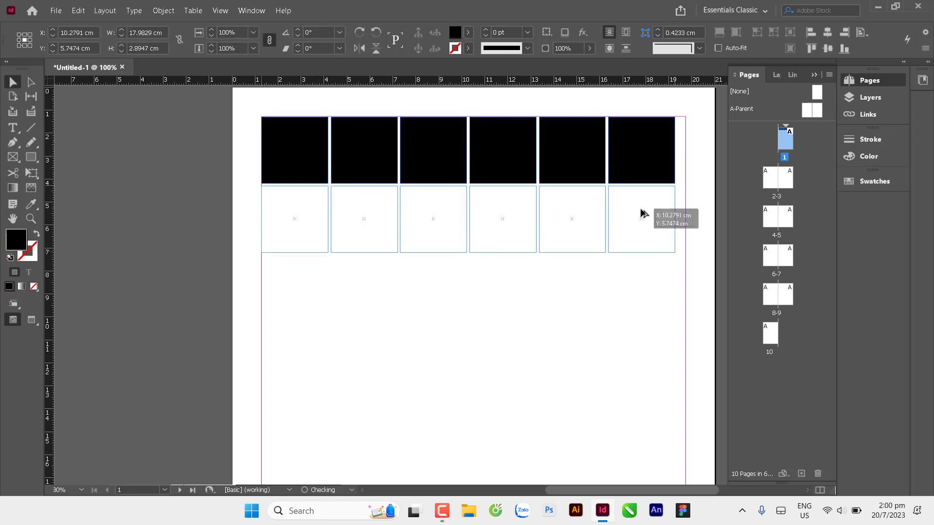
drag(641, 213, 641, 213)
key(ctrl+alt+4)
key(ctrl+alt+4)
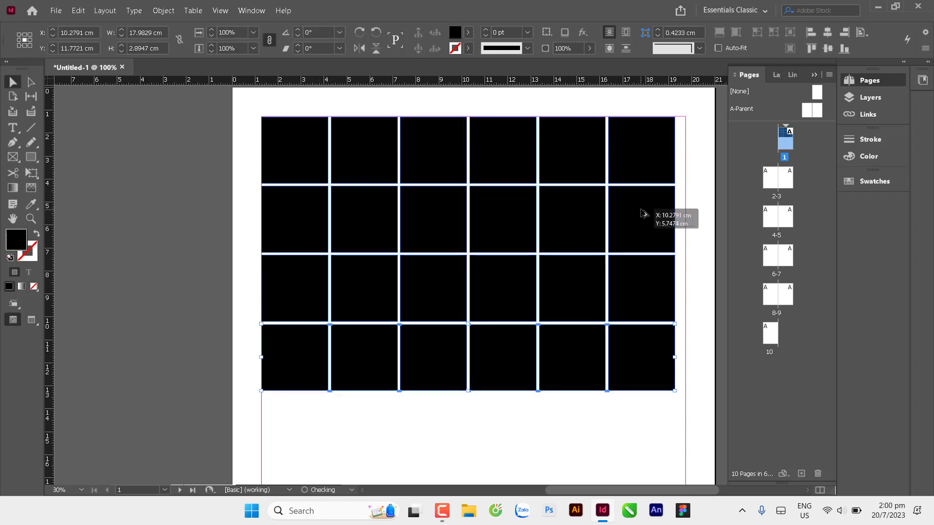
Step: Scale the whole grid to span the margin width, about 18.44 × 12.24 cm
key(ctrl+minus)
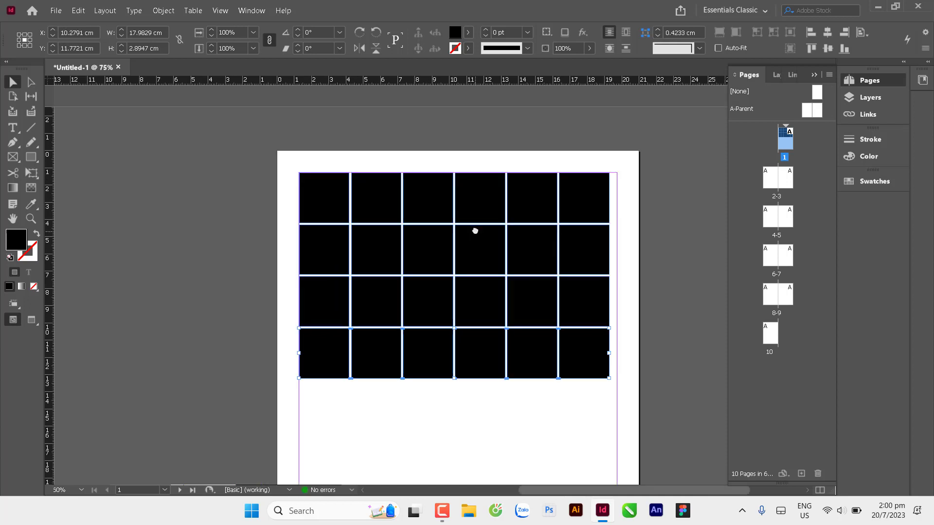
key(ctrl+a)
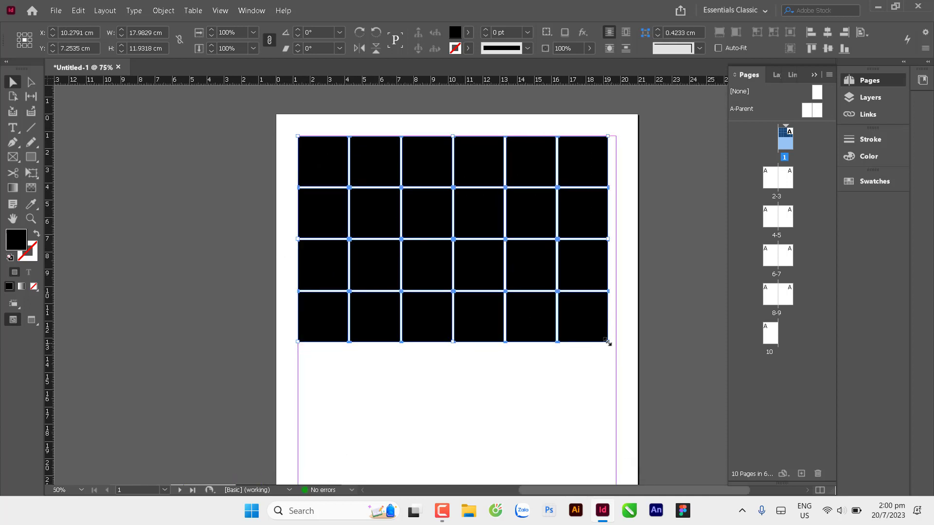
drag(608, 342, 615, 342)
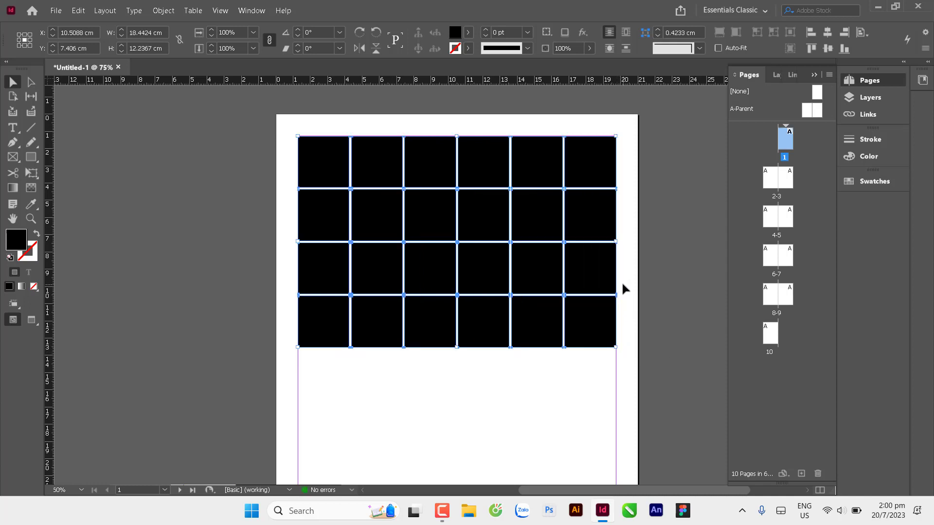
click(635, 286)
drag(259, 129, 657, 379)
key(ctrl+d)
double_click(559, 273)
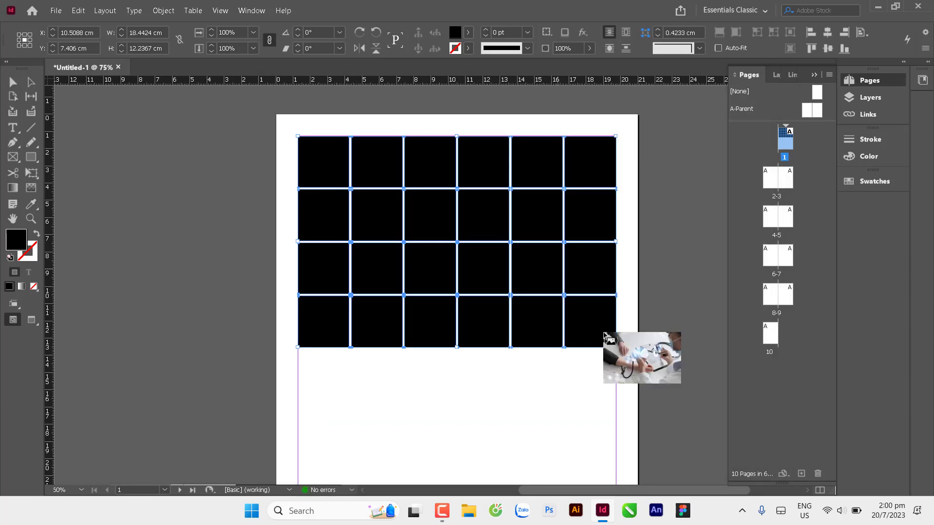
click(329, 152)
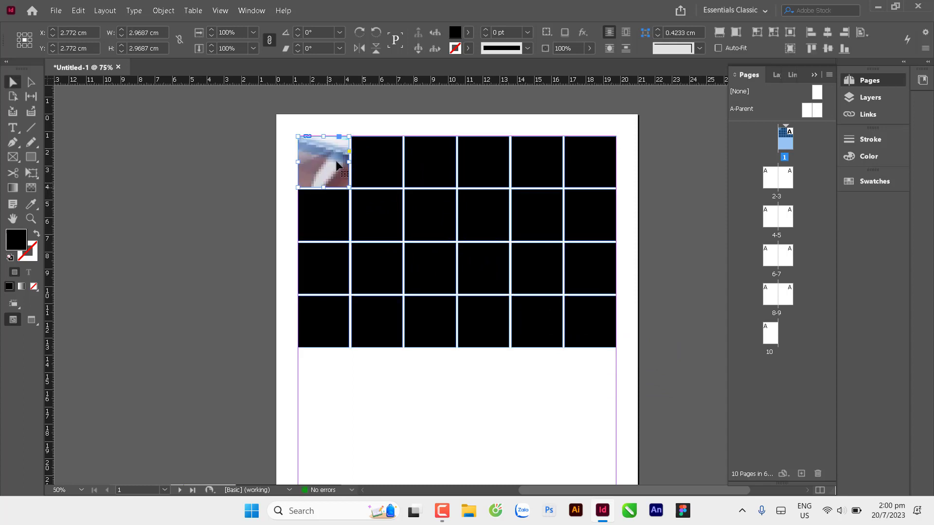
key(ctrl+z)
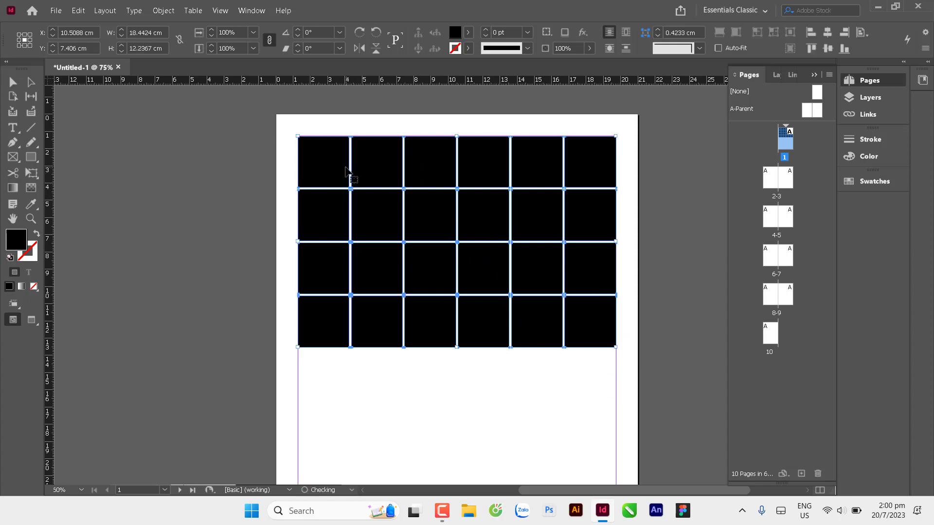
key(Escape)
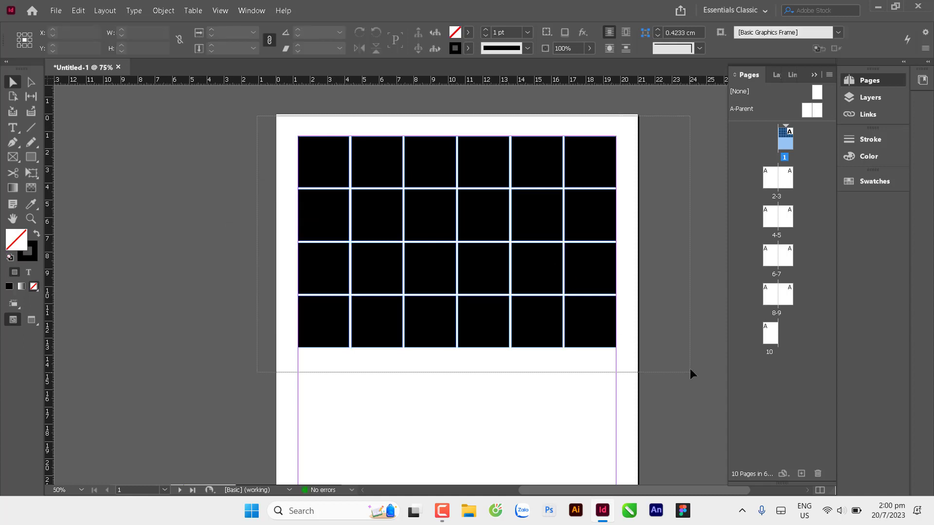
key(ctrl+a)
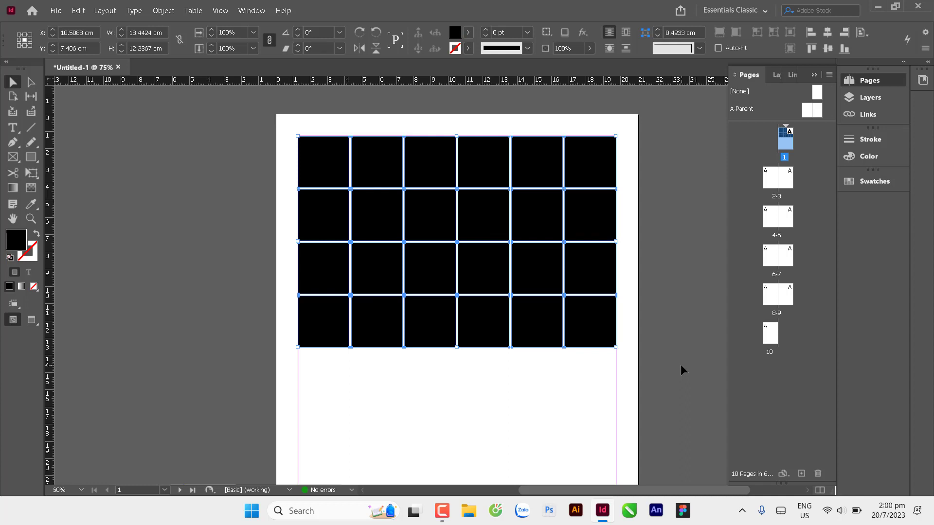
click(649, 244)
click(587, 180)
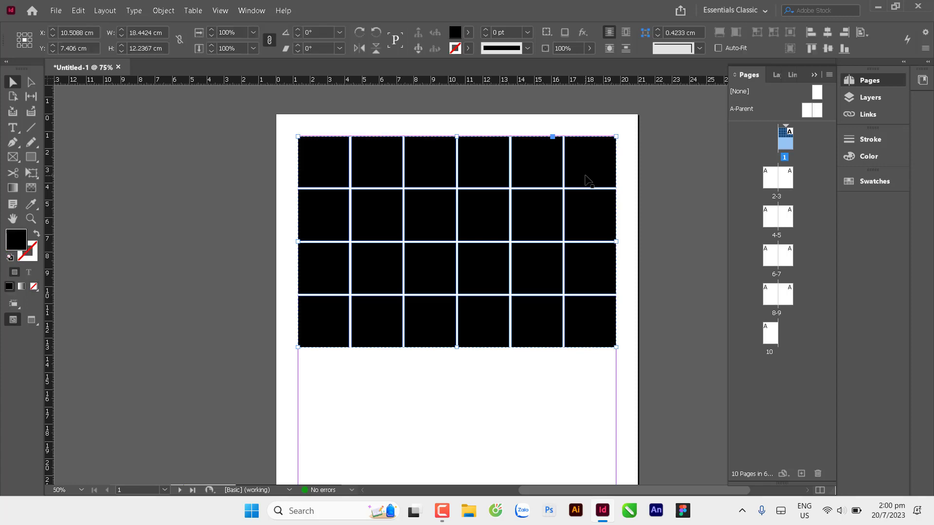
key(ctrl+d)
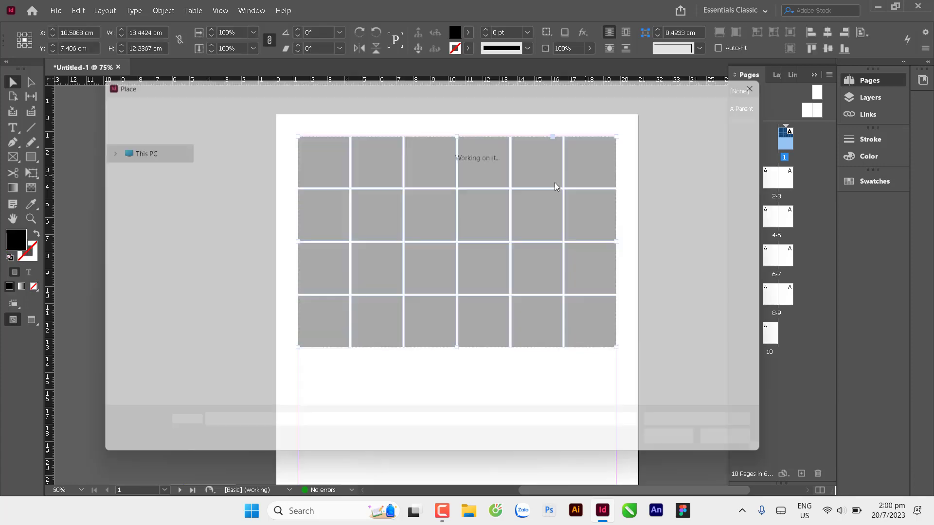
double_click(479, 277)
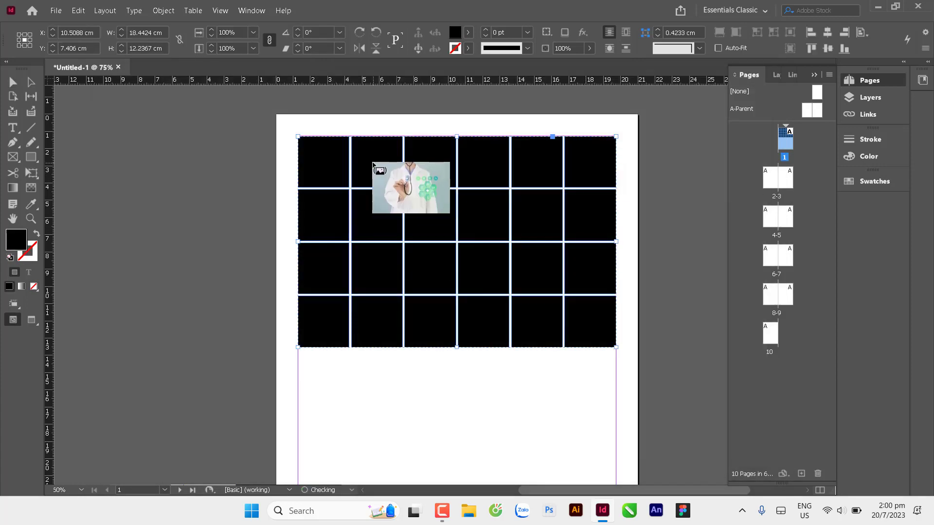
click(375, 164)
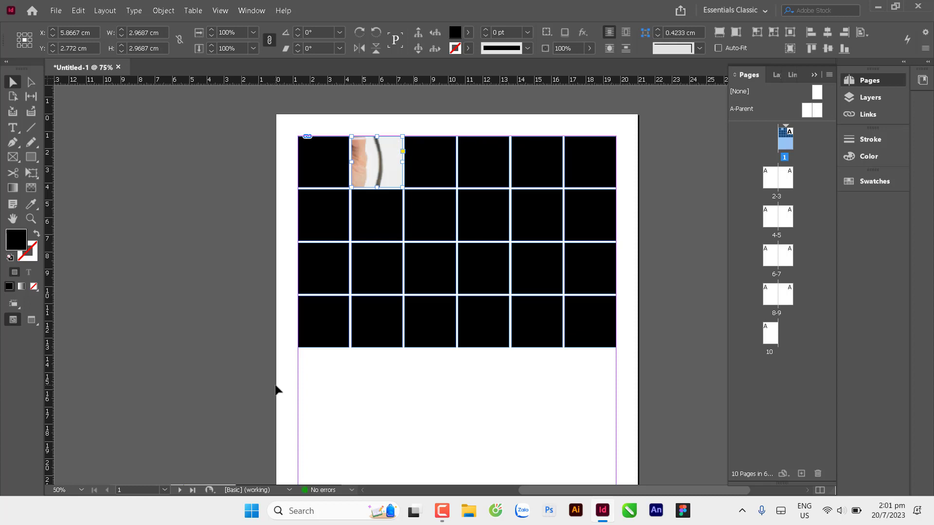
key(ctrl+z)
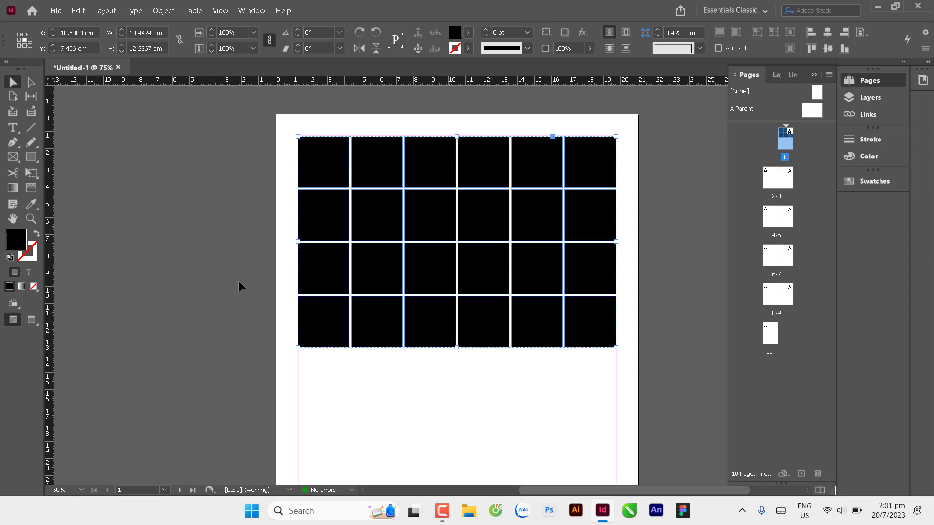
Step: Select all 24 grid frames and merge them with Object > Paths > Make Compound Path
click(238, 150)
key(ctrl+a)
click(165, 11)
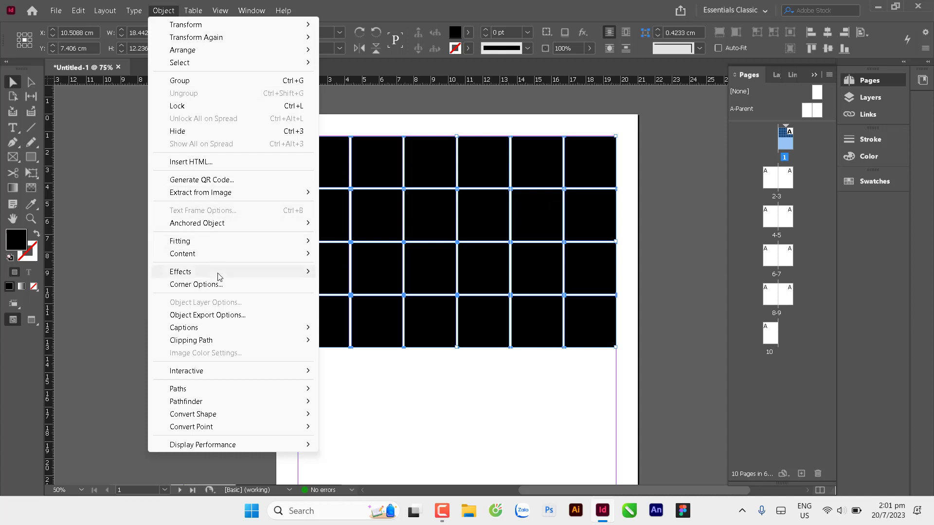
mouse_move(178, 390)
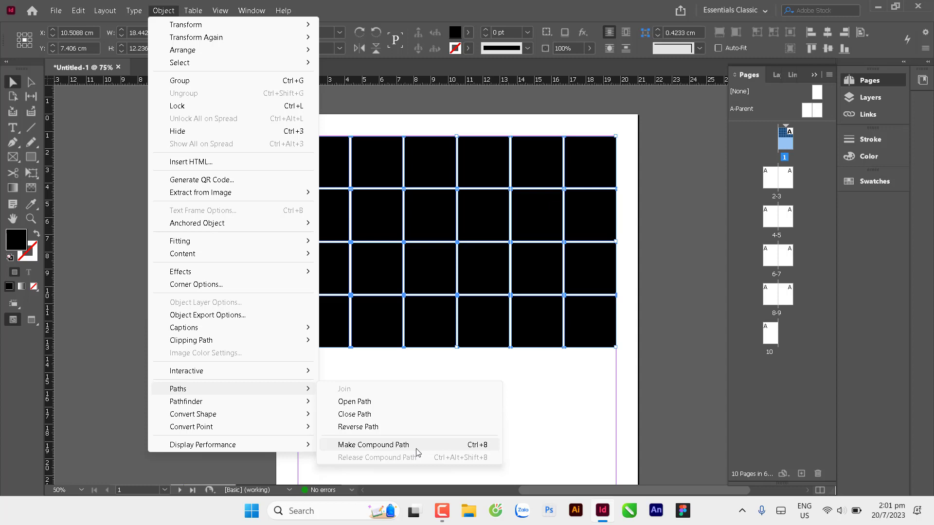
click(416, 449)
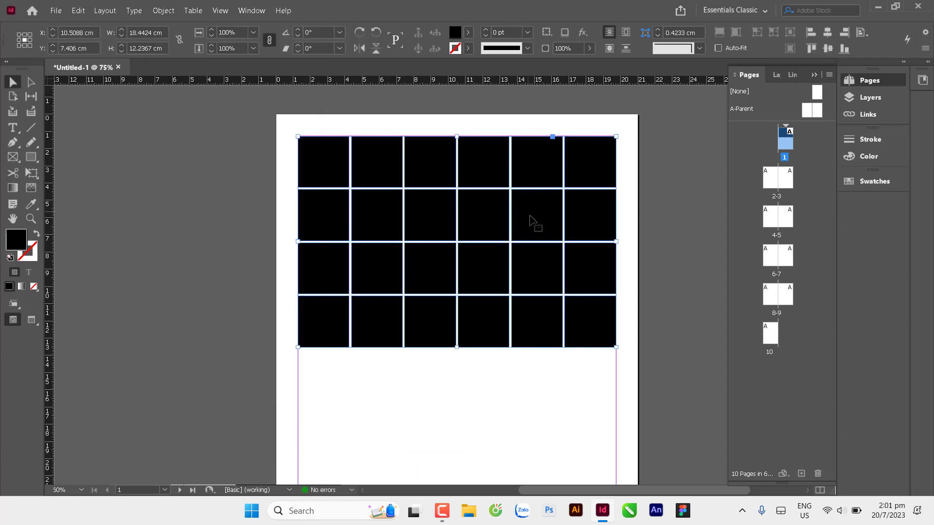
Step: Place the doctor-with-stethoscope JPG into the compound grid so it shows through all 24 cells
key(ctrl+d)
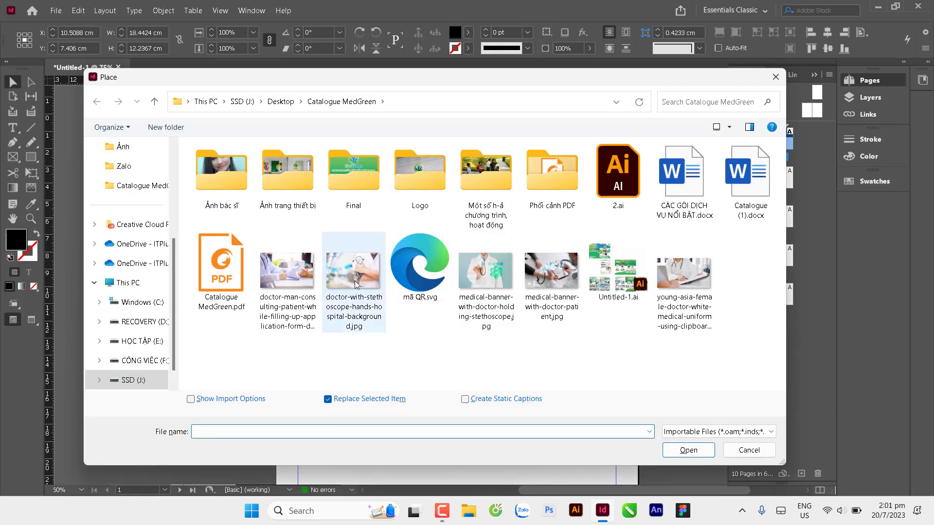
double_click(355, 284)
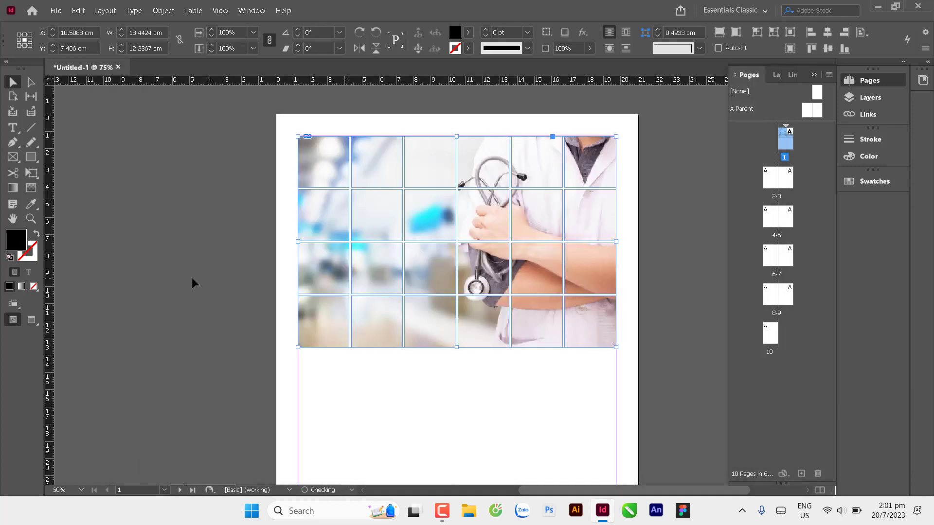
click(193, 279)
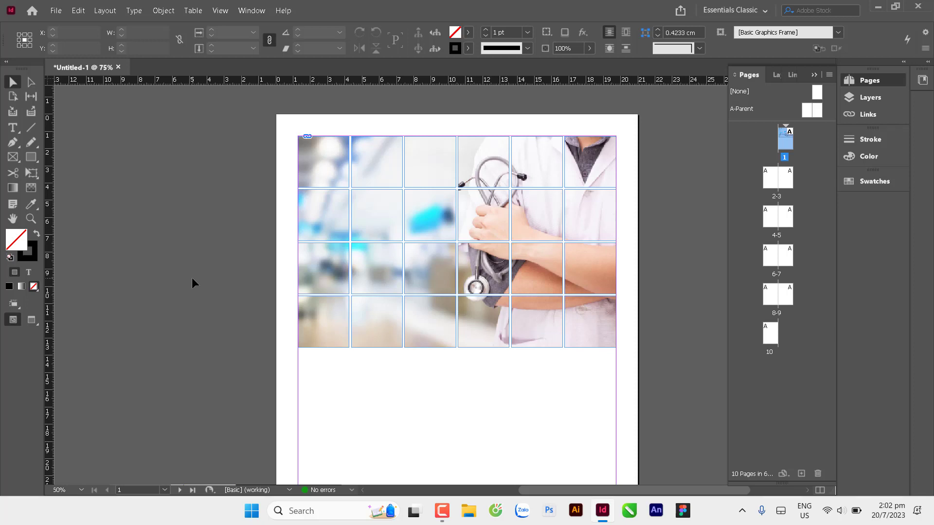
click(370, 248)
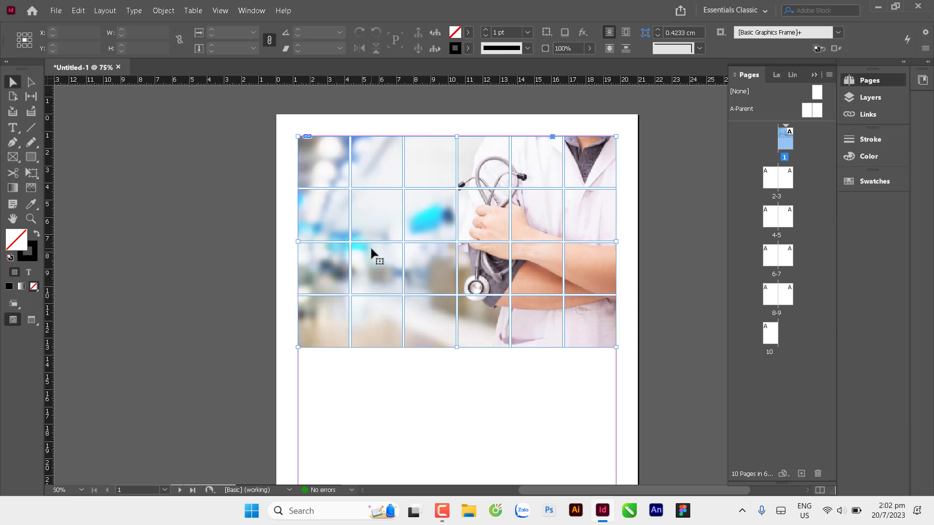
Step: Delete the photo grid from page 1 and bring up the New Document settings
key(Delete)
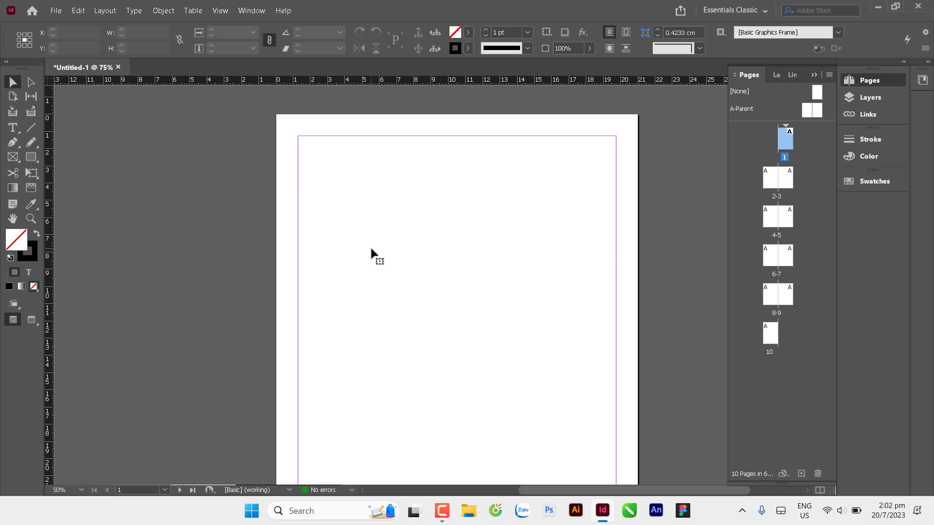
key(ctrl+n)
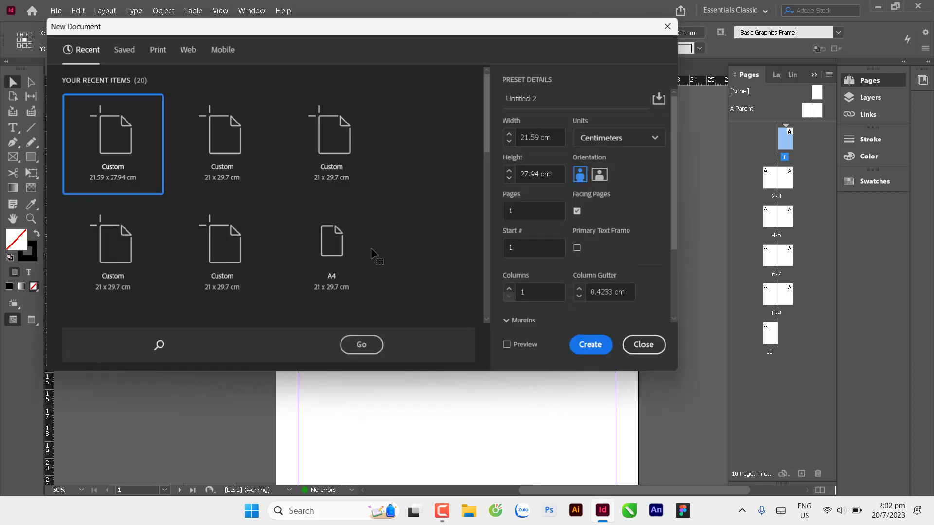
scroll(628, 191, down, 3)
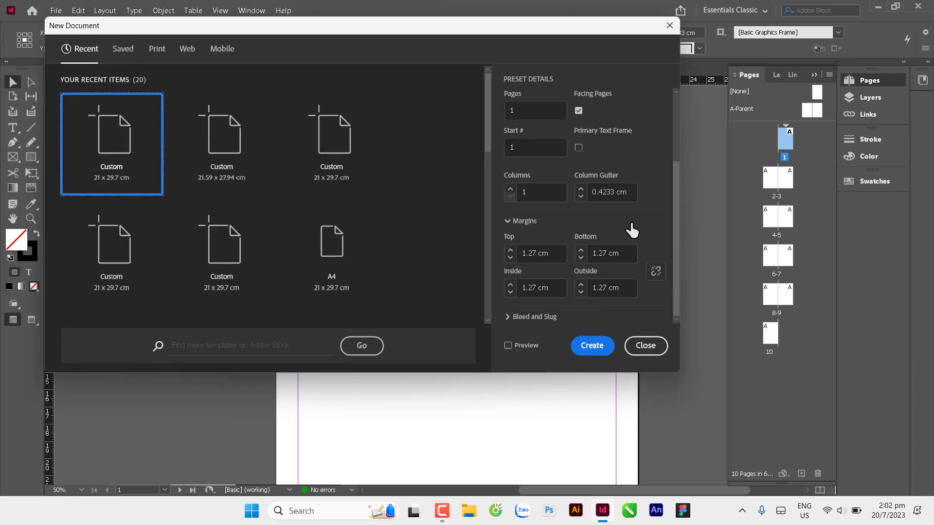
Step: Mark up the Columns and Column Gutter settings in a capture, then close the dialog unused
key(ctrl+alt+s)
drag(442, 60, 705, 350)
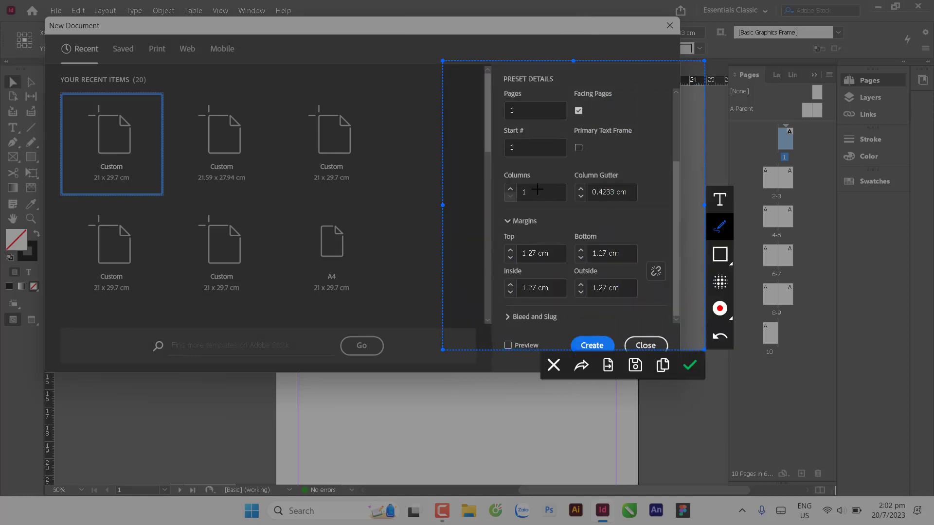
drag(533, 160, 547, 164)
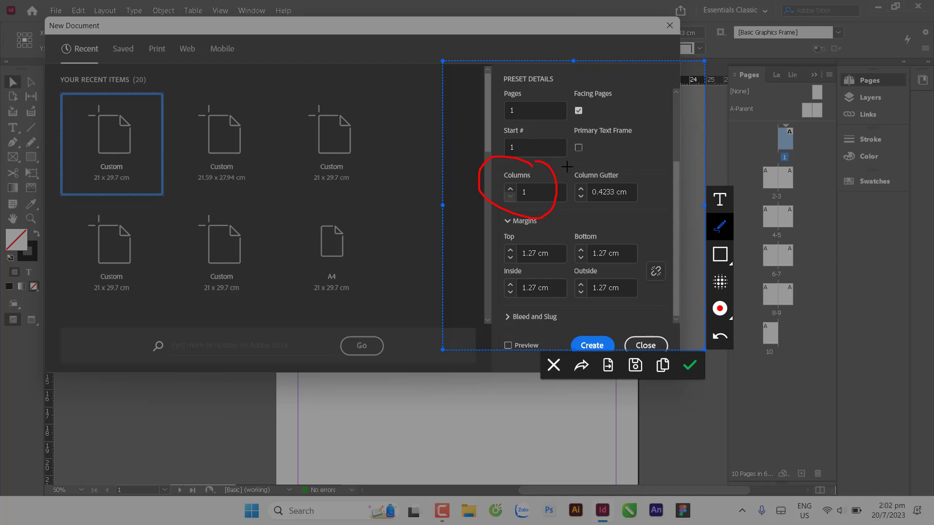
mouse_move(567, 167)
mouse_down()
mouse_move(643, 182)
mouse_move(618, 213)
mouse_move(561, 194)
mouse_move(563, 177)
mouse_up()
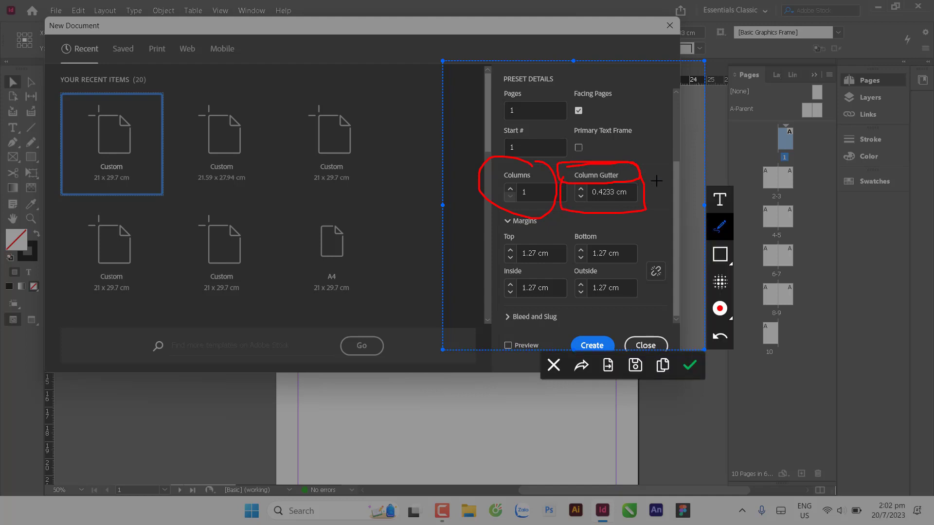
drag(654, 130, 653, 174)
mouse_move(652, 107)
mouse_down()
mouse_move(625, 157)
mouse_move(638, 149)
mouse_up()
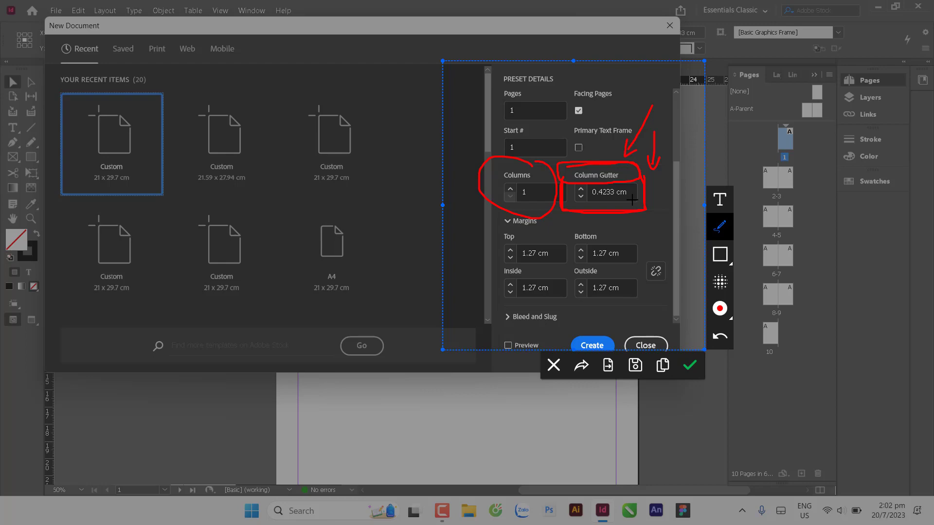
key(Escape)
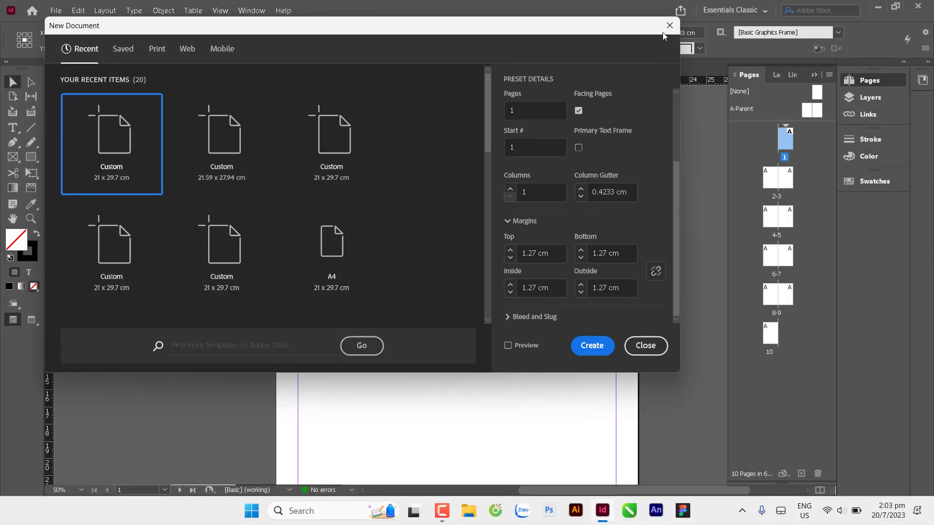
click(670, 25)
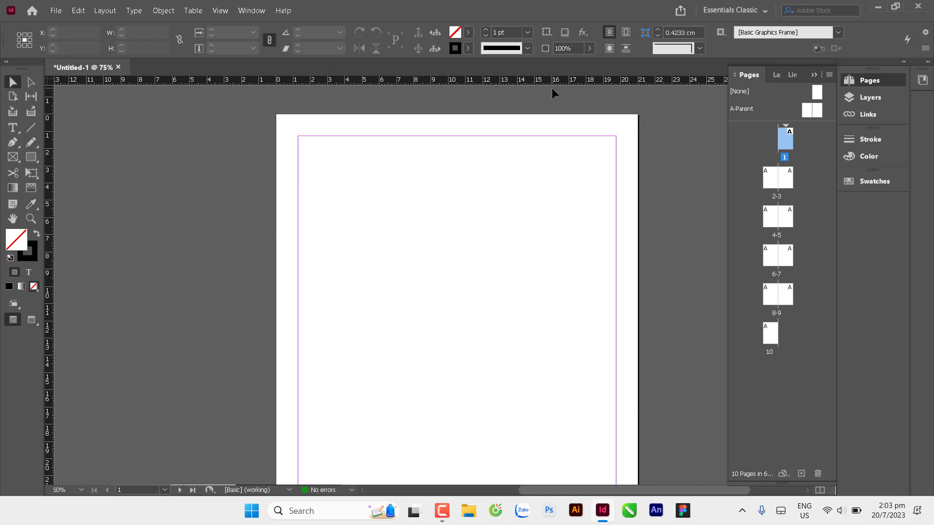
Step: Draw a trial two-column frame on page 1, then clear the old frames away
scroll(452, 174, down, 3)
scroll(453, 181, down, 2)
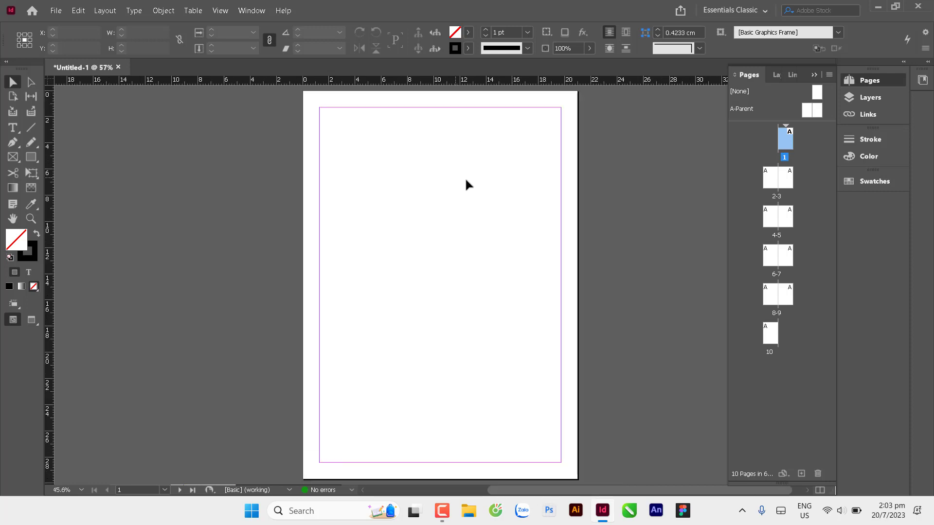
key(m)
mouse_move(320, 107)
mouse_down()
mouse_move(527, 252)
mouse_move(552, 228)
mouse_move(545, 259)
mouse_move(476, 272)
mouse_move(558, 276)
mouse_move(467, 263)
mouse_move(500, 238)
mouse_move(477, 234)
mouse_move(506, 249)
mouse_move(496, 256)
mouse_move(528, 259)
mouse_move(433, 200)
mouse_move(448, 256)
mouse_up()
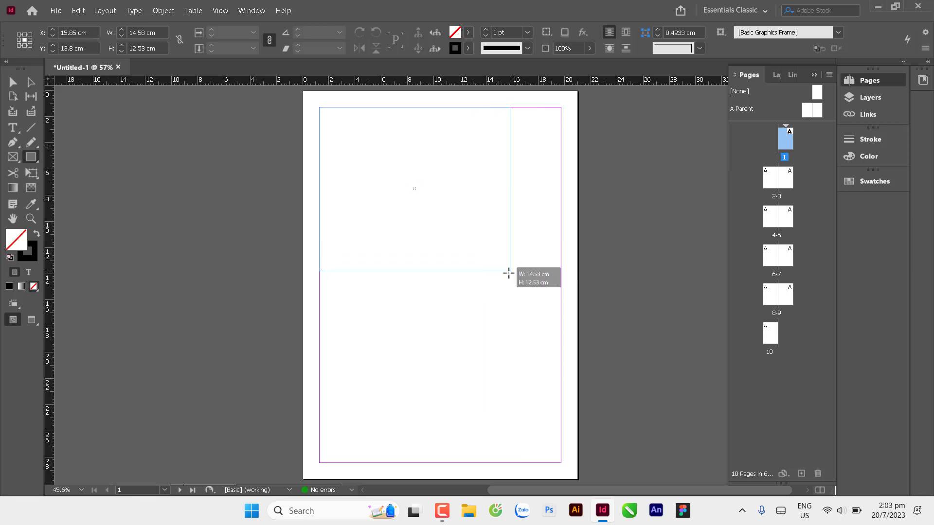
drag(483, 273, 508, 274)
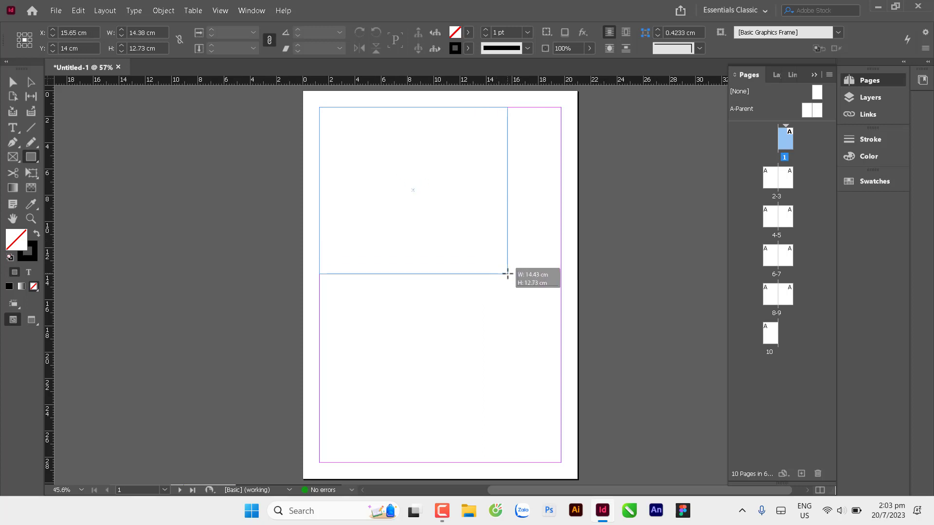
mouse_move(507, 273)
mouse_down()
mouse_move(473, 263)
mouse_move(507, 268)
mouse_up()
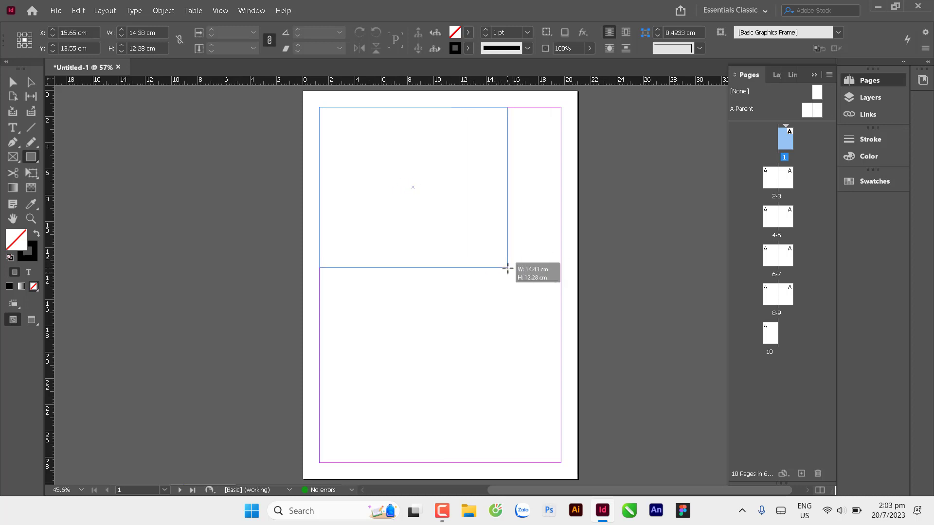
key(Right)
drag(507, 268, 529, 278)
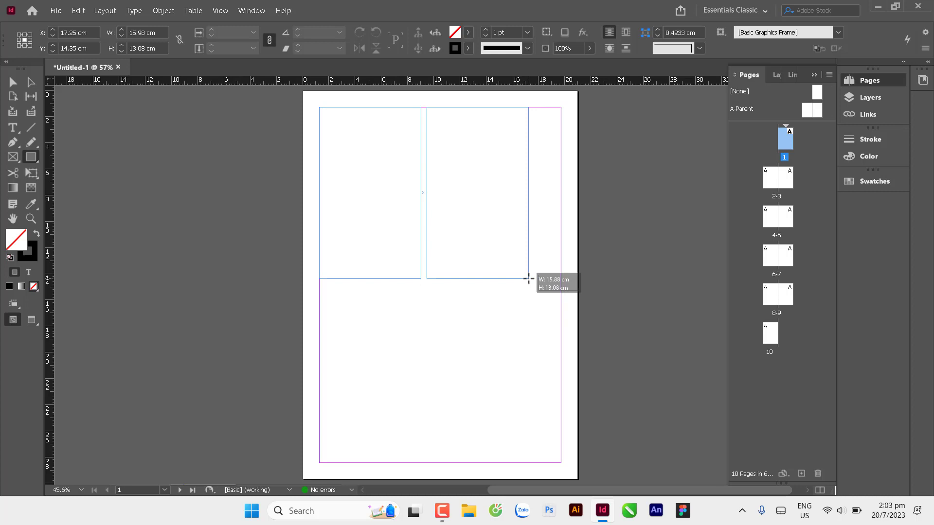
drag(529, 278, 517, 254)
key(shift+x)
key(Delete)
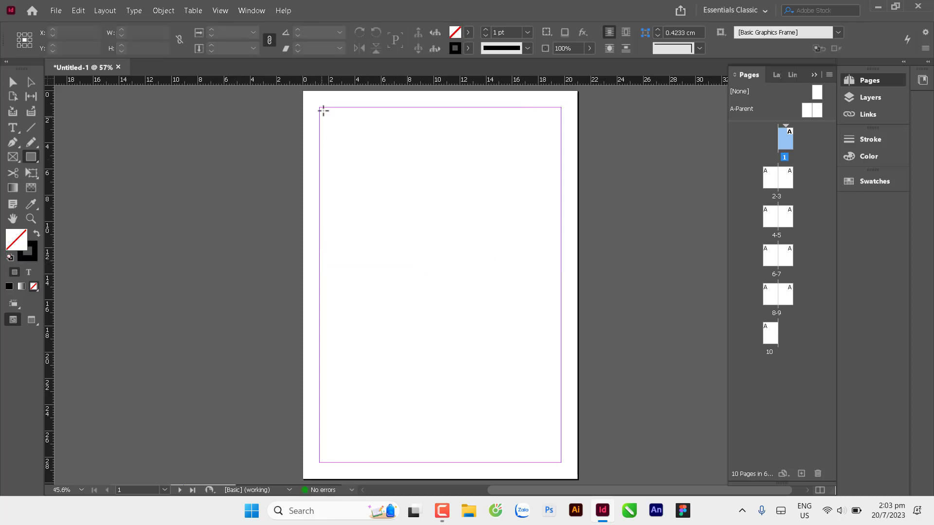
Step: Draw a two-column, four-row frame grid from margin to margin on page 1
mouse_move(323, 111)
mouse_down()
mouse_move(495, 235)
mouse_move(456, 249)
mouse_up()
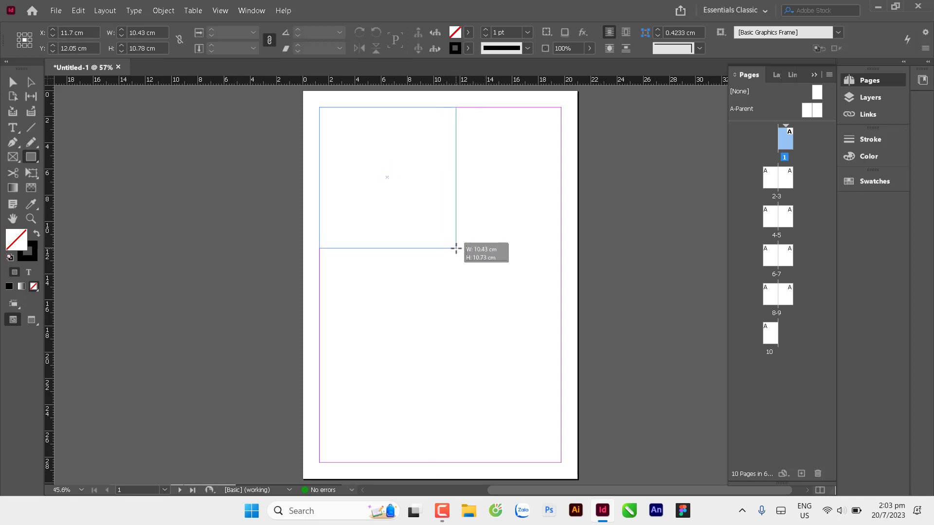
mouse_move(455, 249)
mouse_down()
mouse_move(479, 269)
mouse_move(511, 267)
mouse_move(540, 286)
mouse_up()
key(Right)
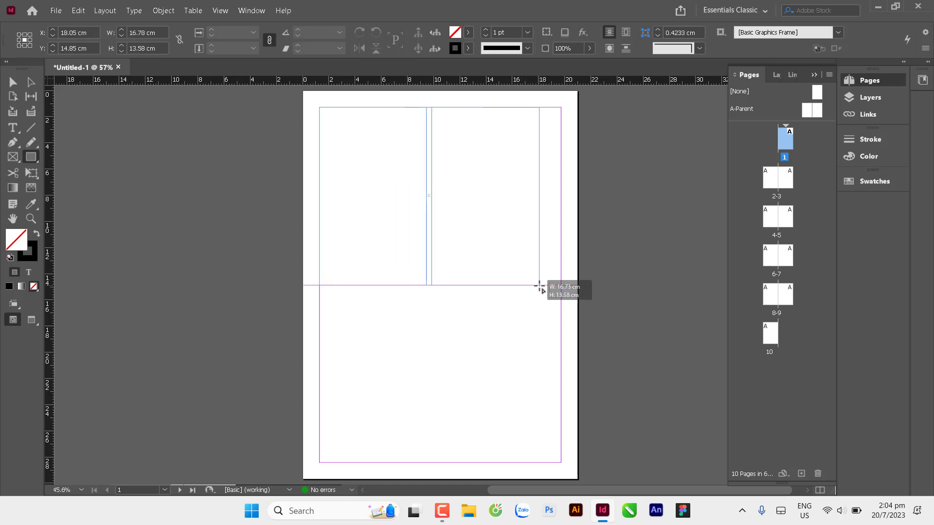
key(Up)
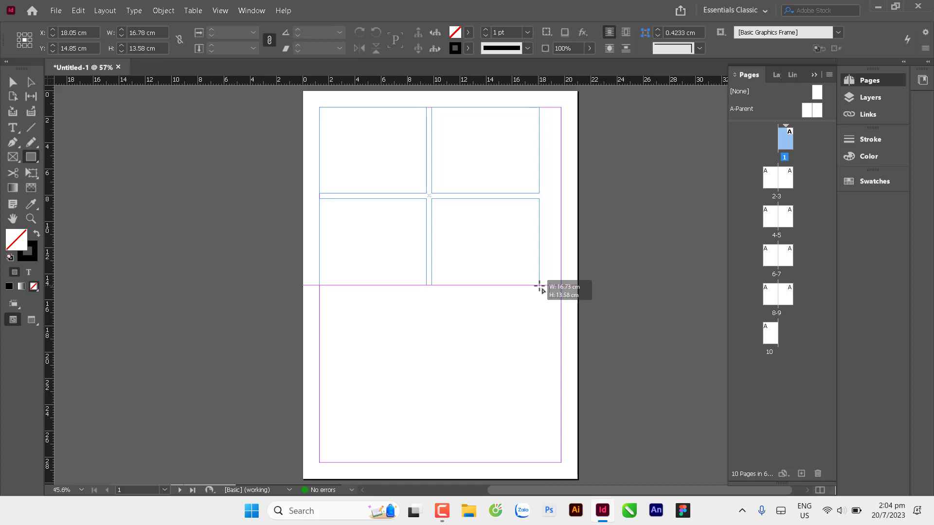
key(Down)
key(Up)
drag(540, 286, 559, 462)
key(Up)
key(Up)
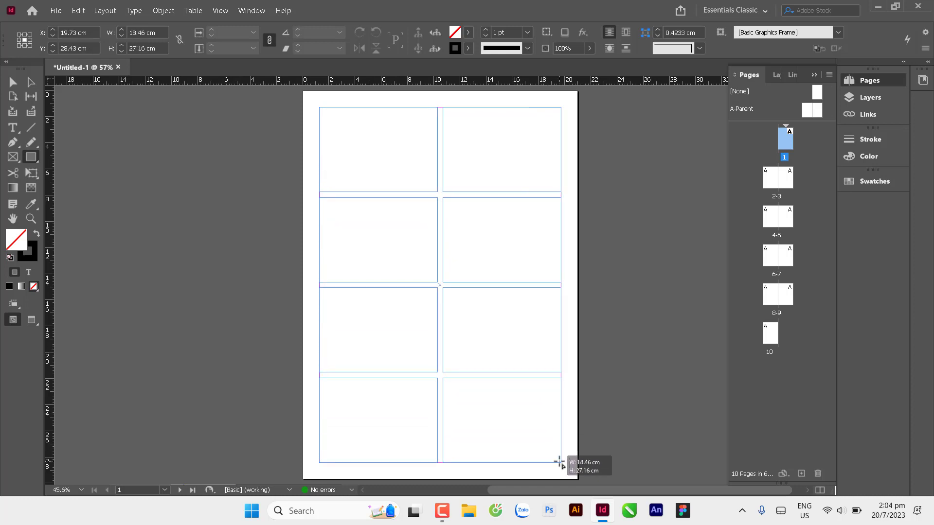
mouse_move(560, 463)
mouse_down()
mouse_move(463, 261)
mouse_move(491, 308)
mouse_move(481, 432)
mouse_move(494, 465)
mouse_move(529, 360)
mouse_move(554, 392)
mouse_move(547, 453)
mouse_move(560, 463)
mouse_up()
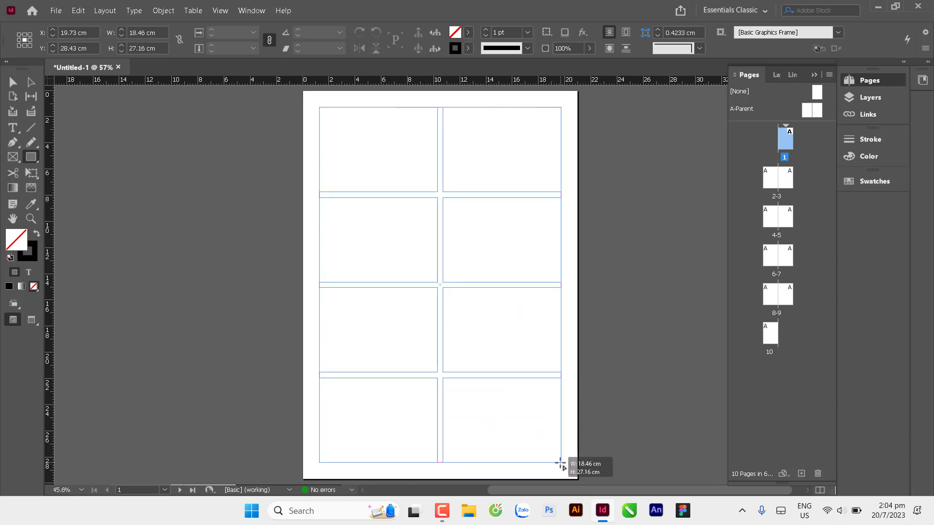
drag(560, 464, 561, 464)
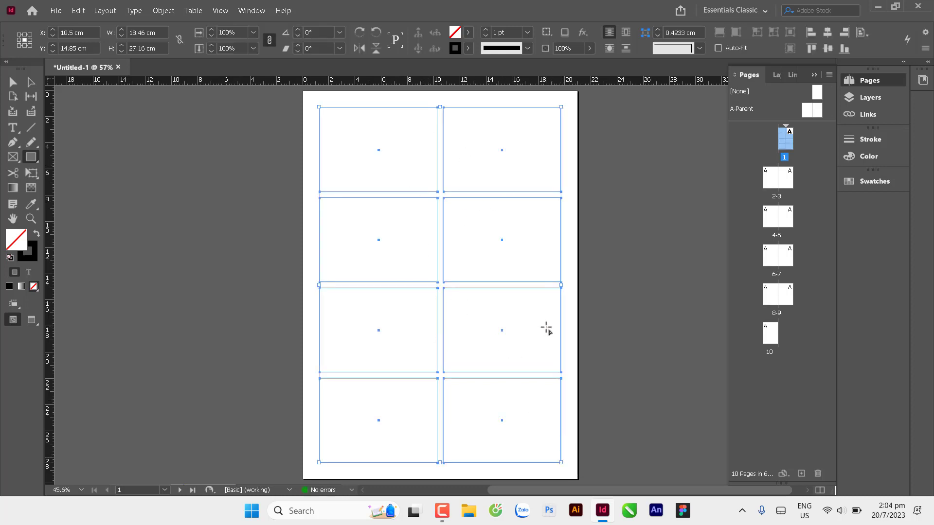
Step: Fill the 2×4 frames with black and check them by selecting
key(shift+x)
key(v)
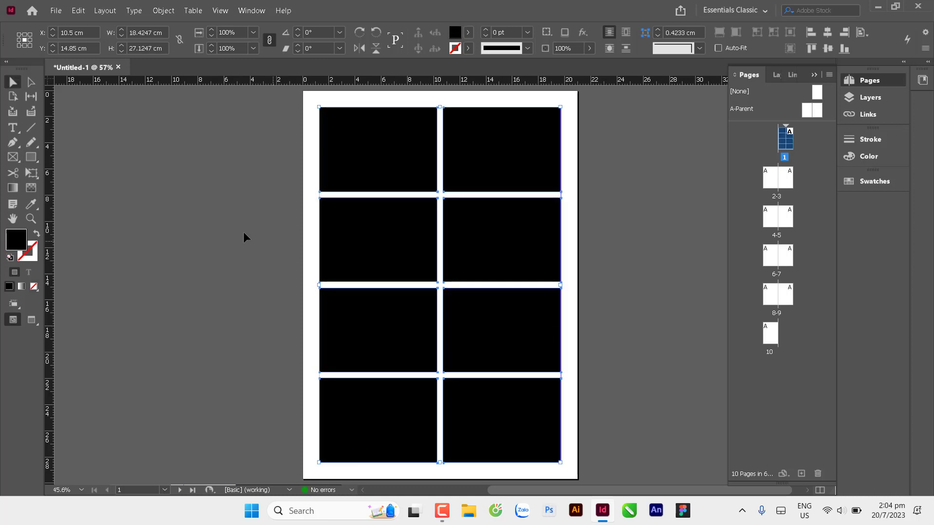
click(229, 223)
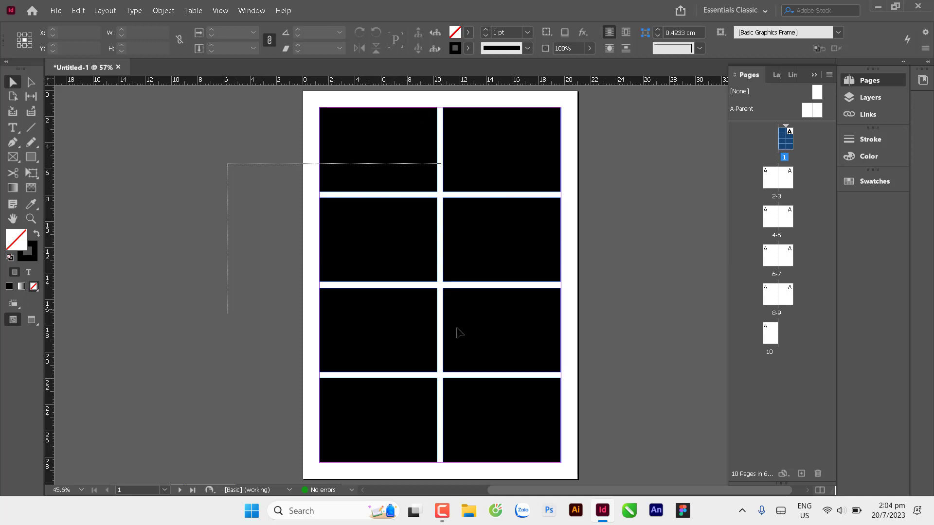
drag(222, 165, 579, 397)
click(622, 397)
Step: Scroll to page 2 and begin a frame grid from its top-left margin
scroll(340, 162, down, 1)
scroll(299, 225, down, 8)
scroll(298, 225, left, 4)
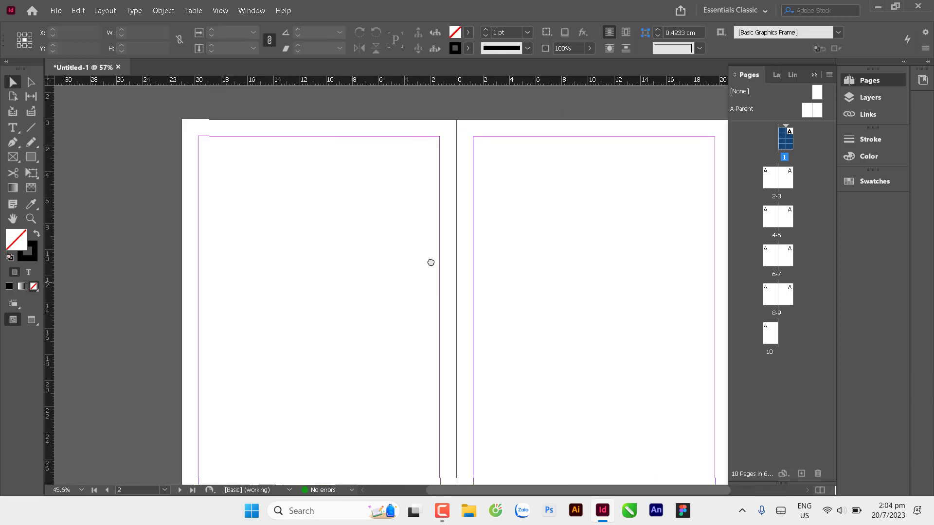
scroll(381, 242, down, 1)
key(m)
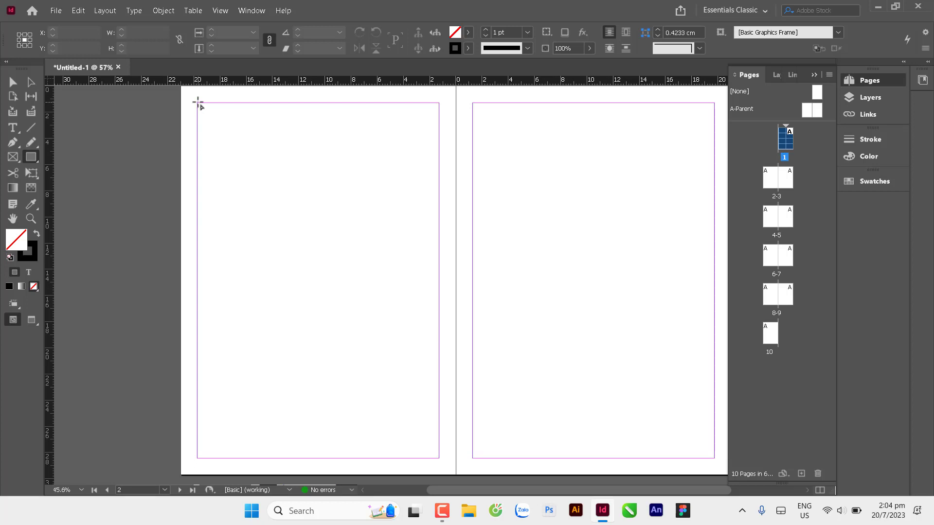
mouse_move(197, 103)
mouse_down()
mouse_move(307, 271)
mouse_move(335, 251)
mouse_up()
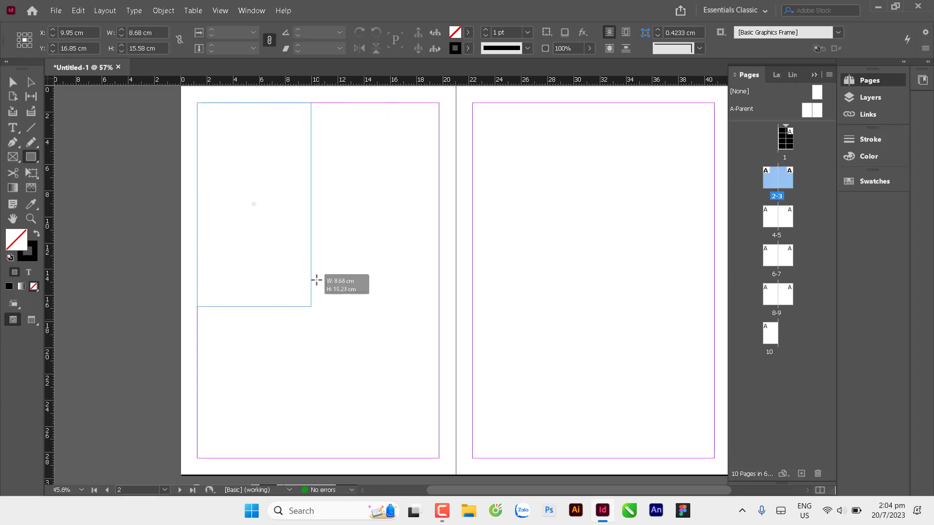
key(Right)
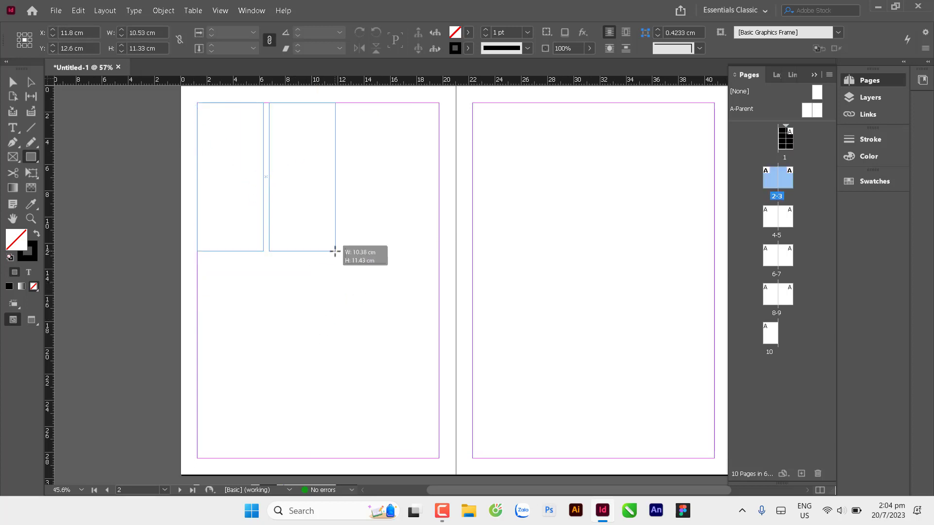
drag(335, 251, 393, 348)
Step: Adjust the grid to three columns and four rows, stretched to page 2's margins
key(Right)
key(Right)
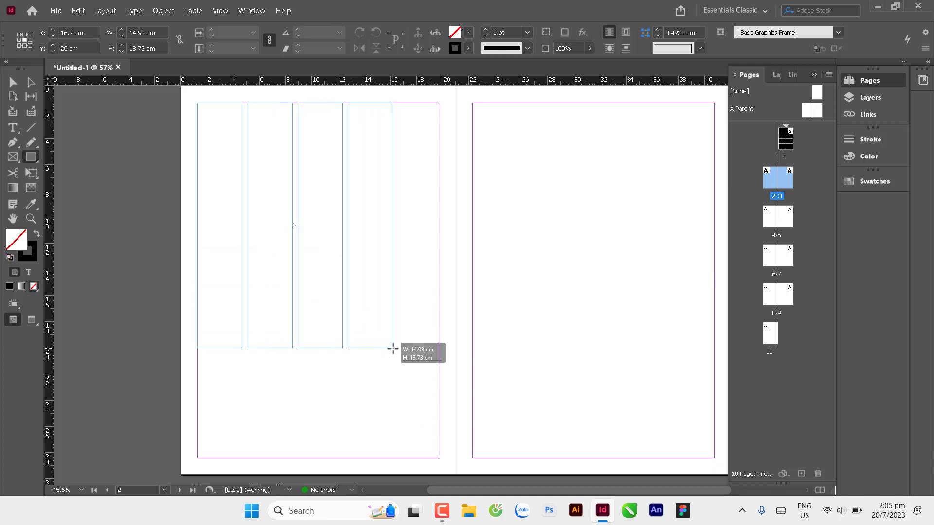
key(Right)
key(Right)
drag(392, 348, 424, 348)
key(Right)
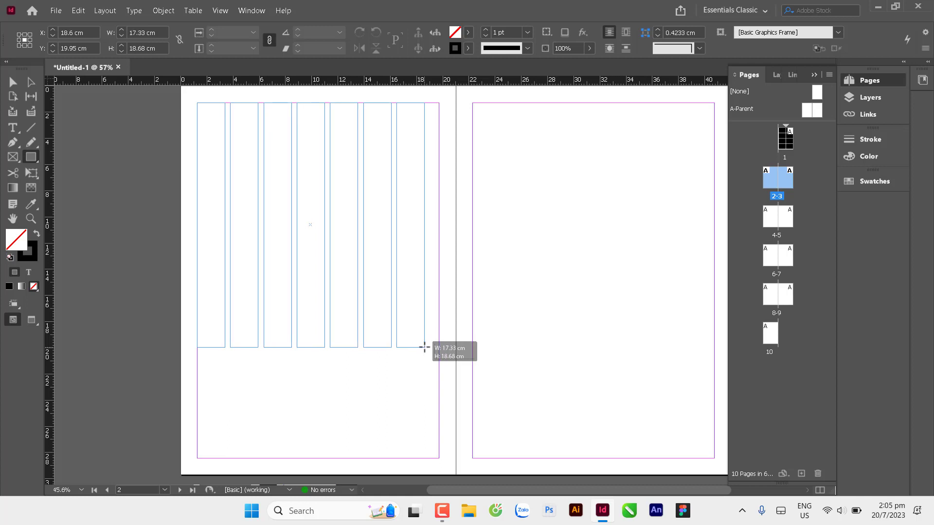
key(Left)
key(Left)
key(Left)
key(Left)
key(Left)
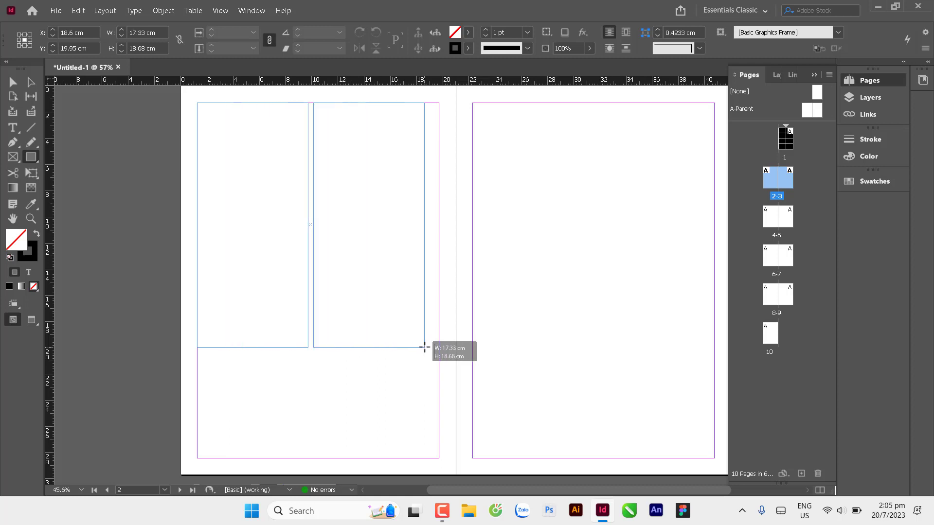
key(Right)
key(Right)
key(Right)
key(Right)
key(Right)
key(Right)
key(Right)
key(Right)
key(Right)
key(Right)
key(Right)
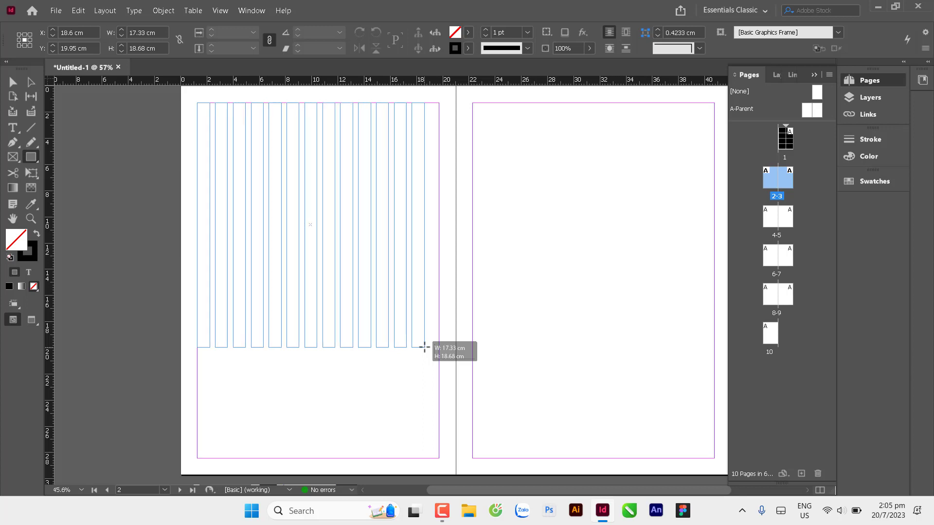
drag(424, 347, 434, 347)
key(Left)
key(Left)
key(Left)
key(Left)
key(Left)
key(Left)
key(Left)
key(Left)
key(Left)
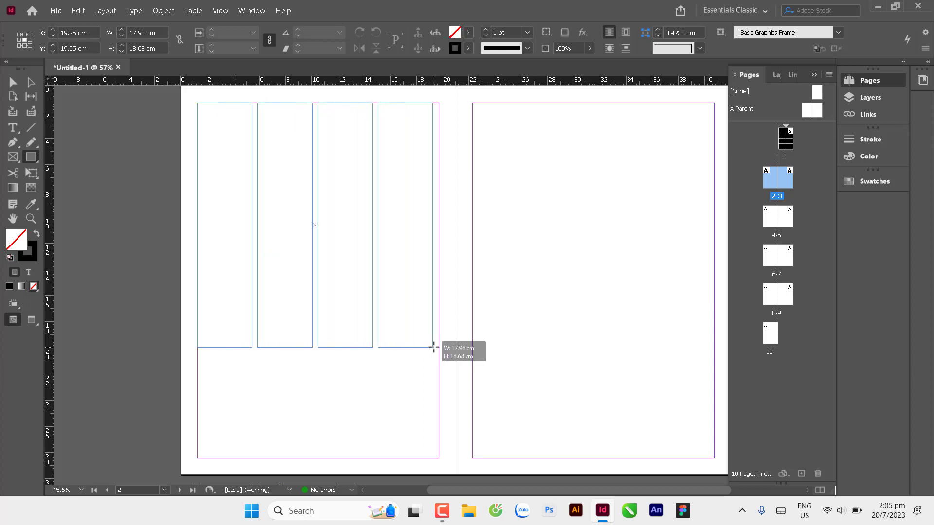
key(Left)
key(Left)
drag(434, 348, 439, 458)
key(Right)
key(Up)
key(Up)
key(Up)
Step: Fill the page 2 grid frames with black
key(shift+x)
key(v)
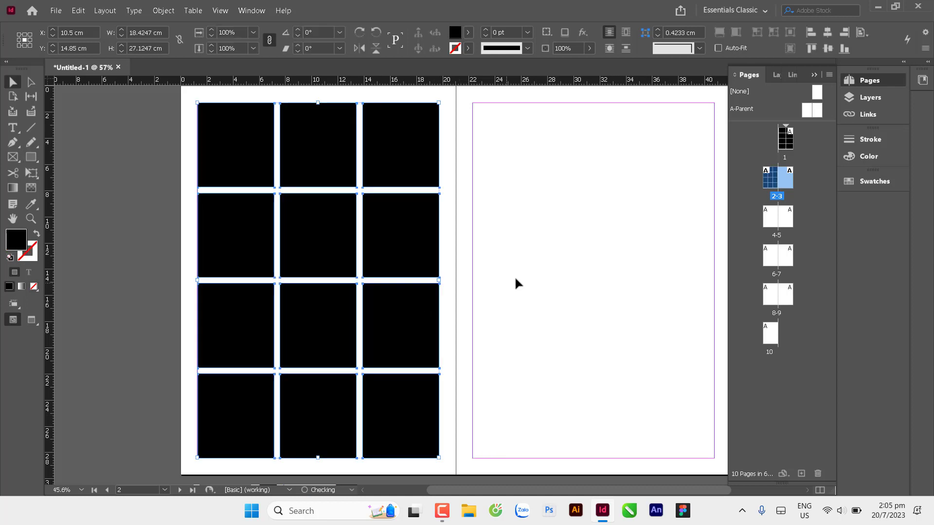
click(515, 275)
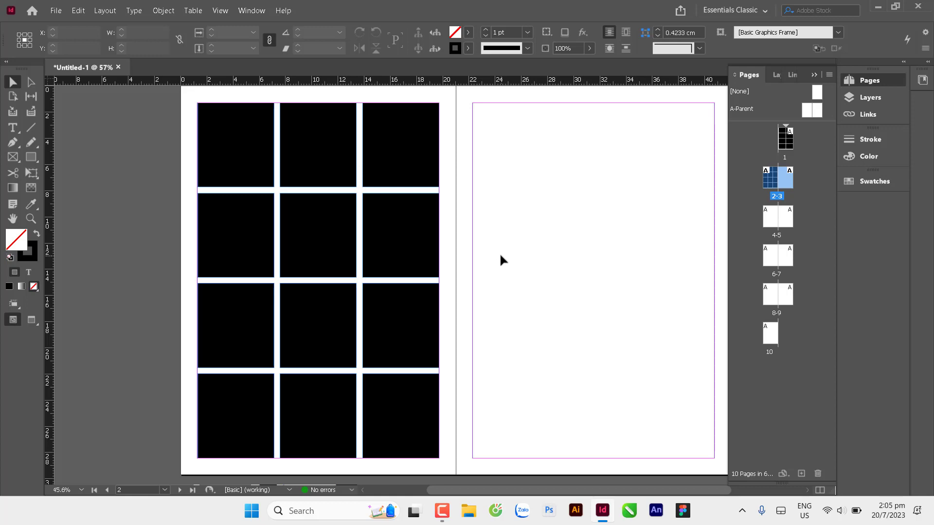
Step: In the Place dialog, browse to E:\1 Tư liệu học tập\thuvienanh\vespa
key(ctrl+d)
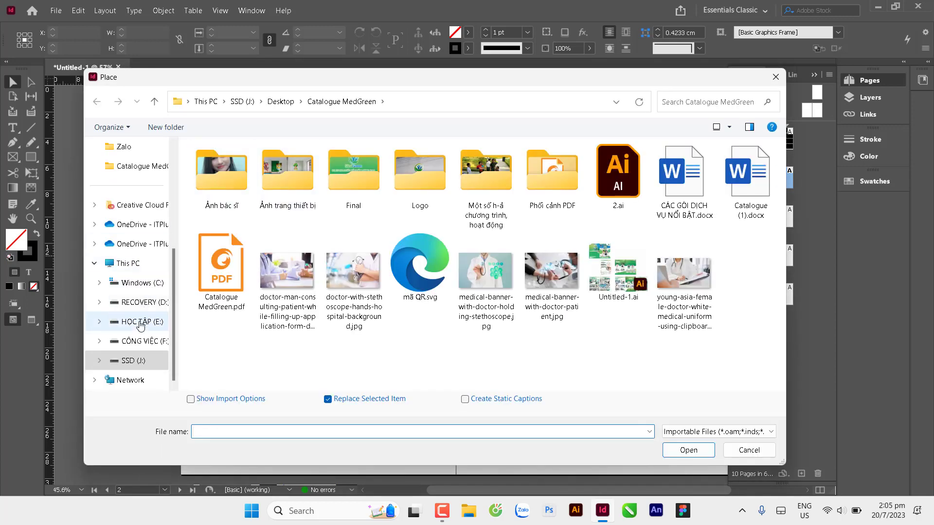
double_click(229, 197)
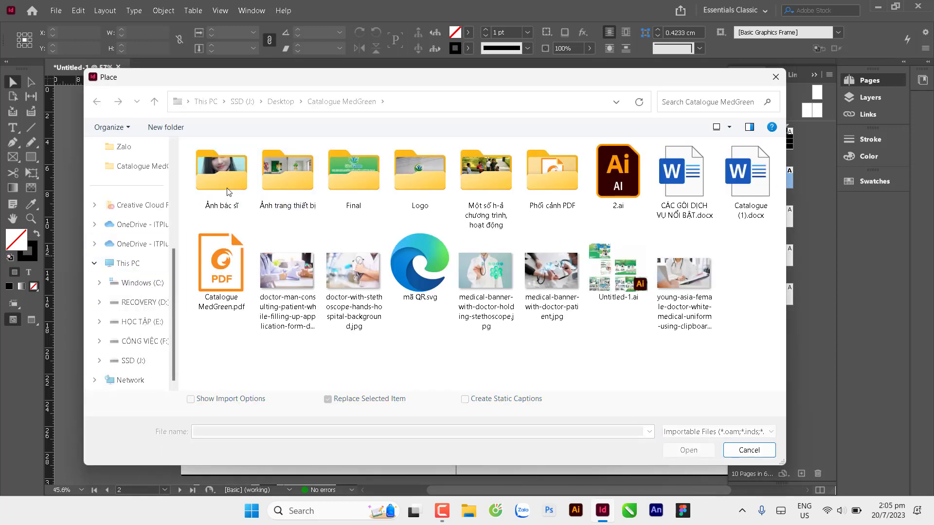
double_click(229, 191)
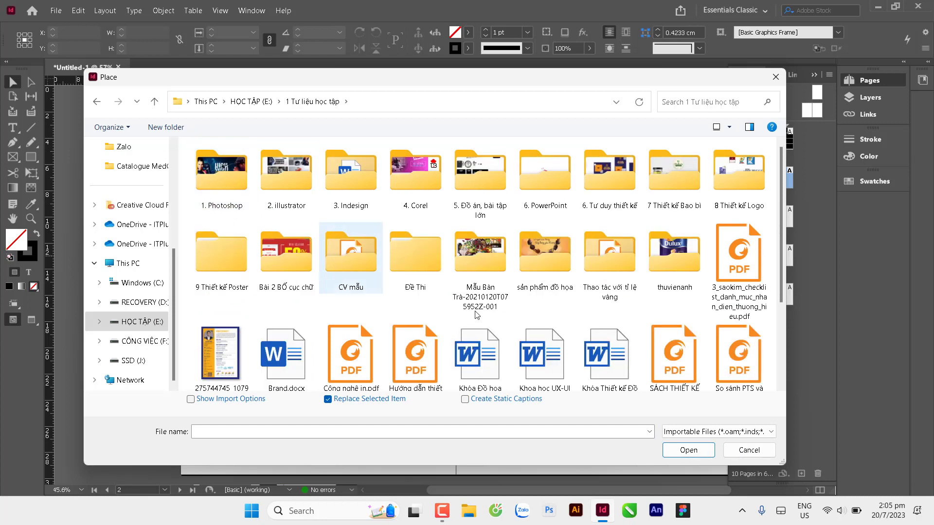
double_click(648, 260)
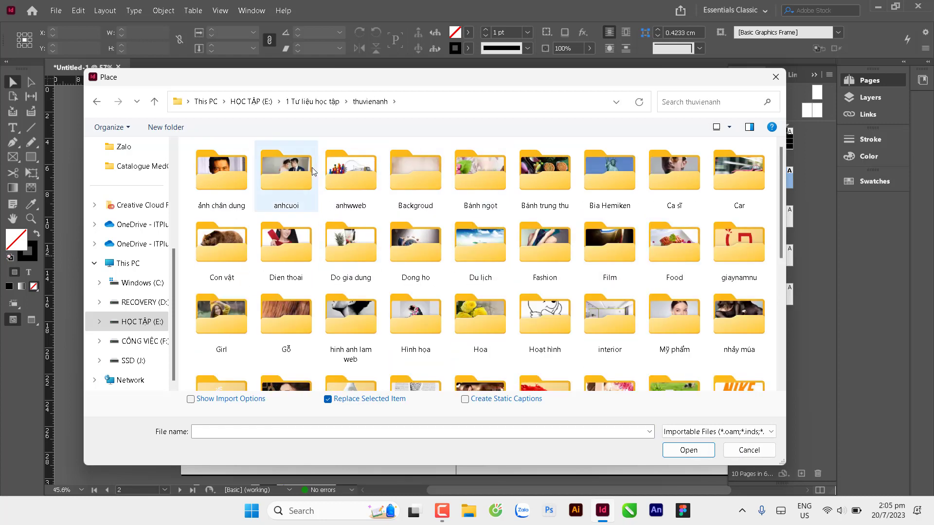
scroll(438, 204, down, 5)
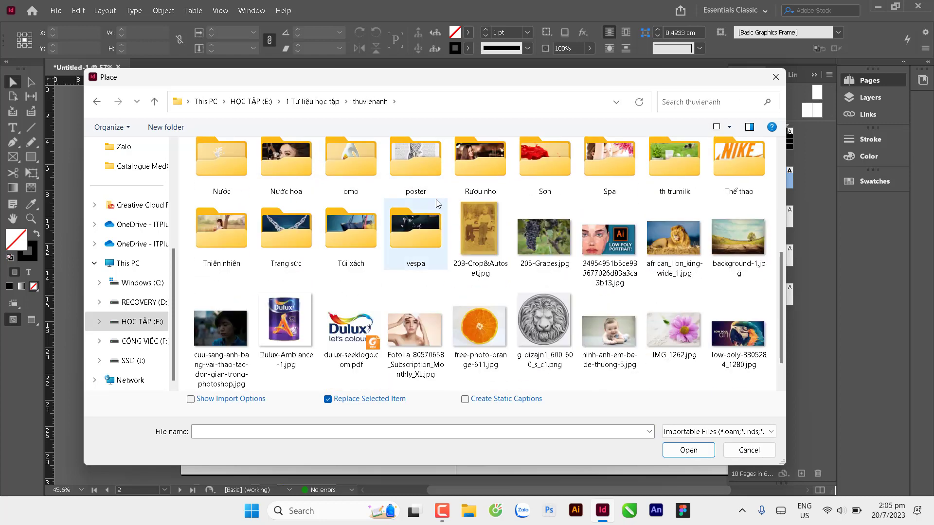
double_click(421, 228)
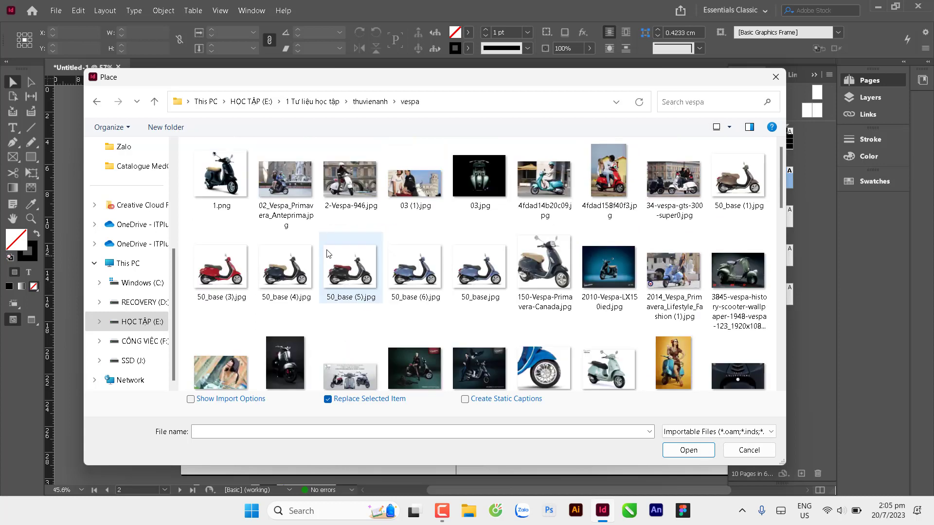
Step: Select twelve Vespa photos, 2-Vespa-946.jpg through piaggio-vespa-946-05.jpg, and load them
click(340, 174)
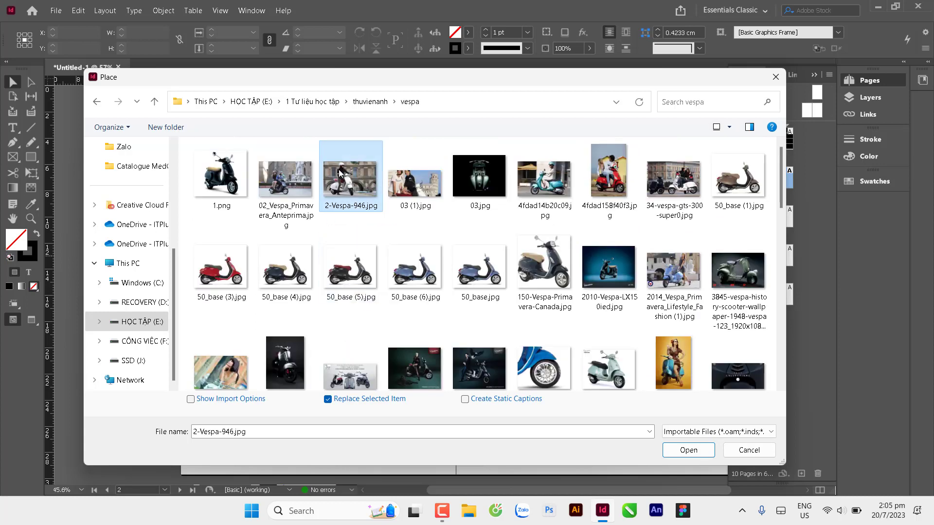
ctrl+click(281, 183)
ctrl+click(399, 185)
ctrl+click(544, 179)
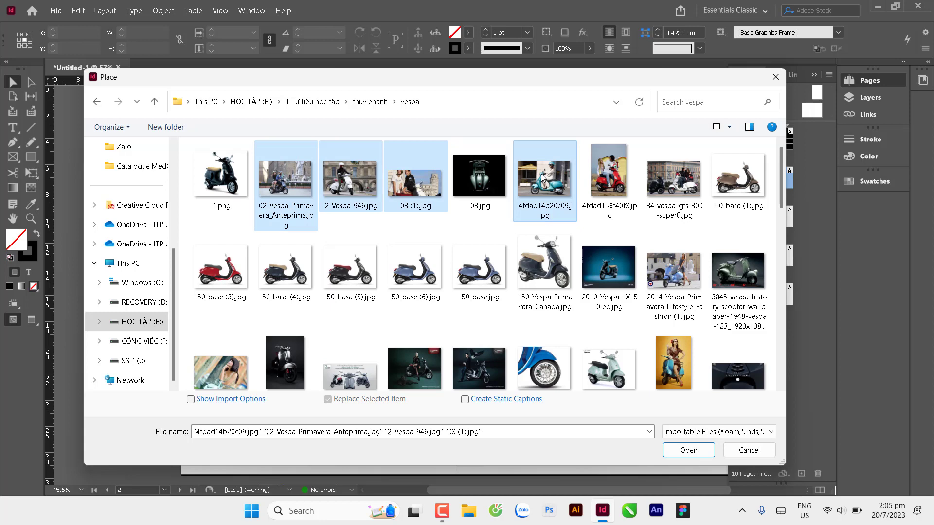
ctrl+click(677, 184)
scroll(657, 253, down, 1)
ctrl+click(475, 336)
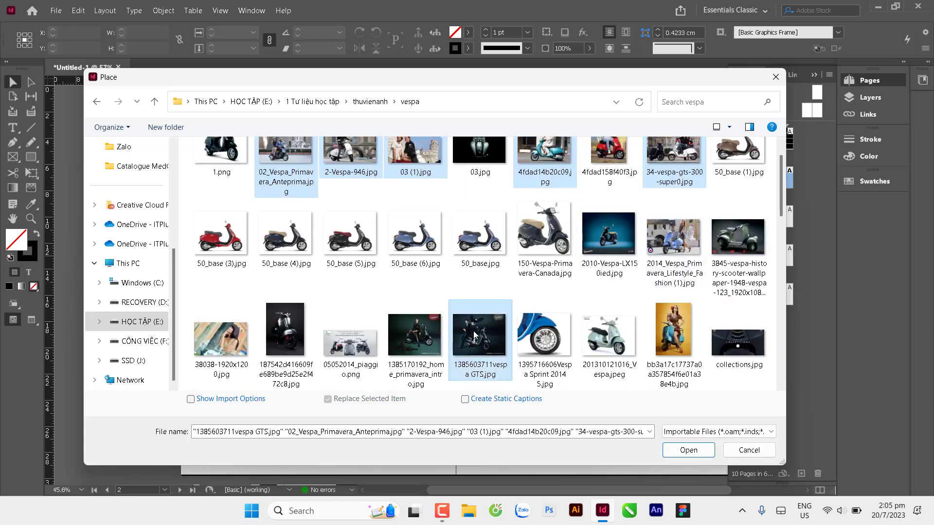
ctrl+click(415, 335)
ctrl+click(358, 340)
scroll(413, 300, down, 5)
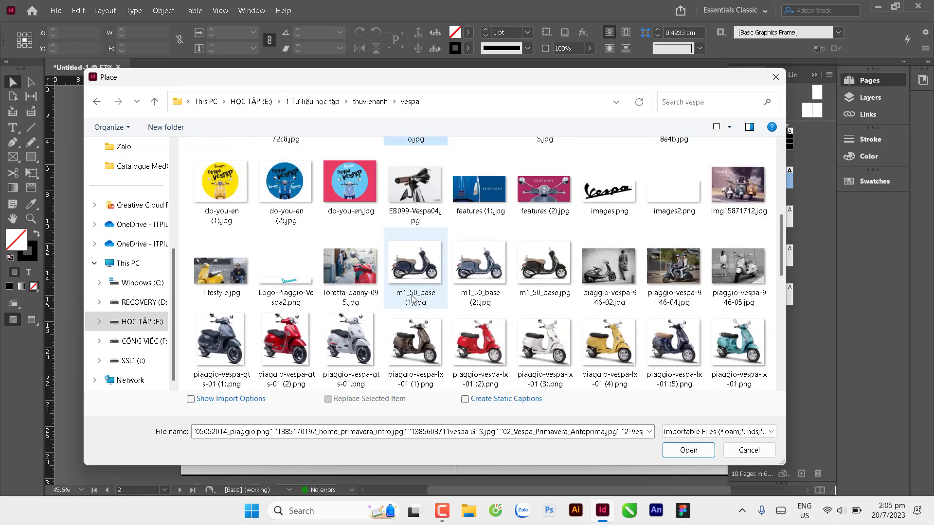
ctrl+click(350, 268)
ctrl+click(609, 275)
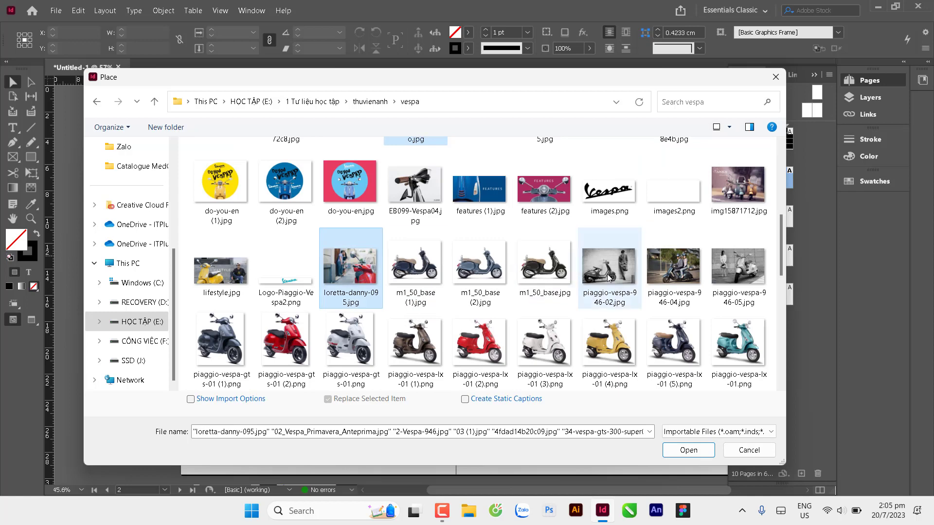
ctrl+click(680, 276)
ctrl+click(738, 267)
click(705, 450)
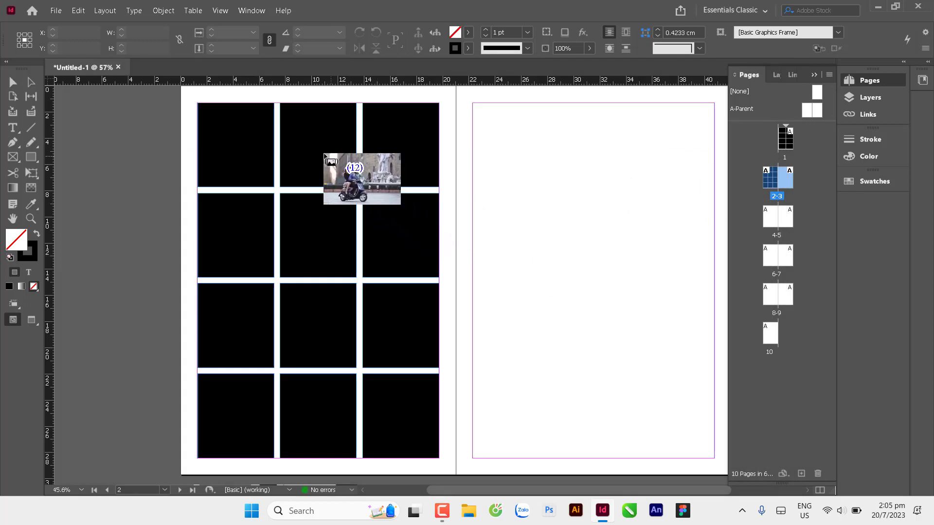
Step: Drop the loaded Vespa photos into the frames of the 3×4 grid
click(322, 152)
click(242, 230)
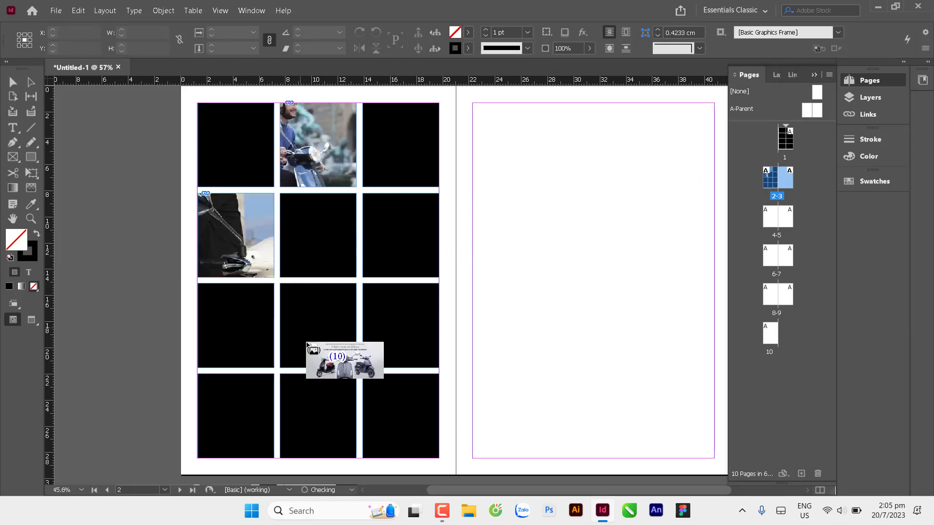
click(306, 343)
click(366, 328)
click(390, 247)
click(323, 234)
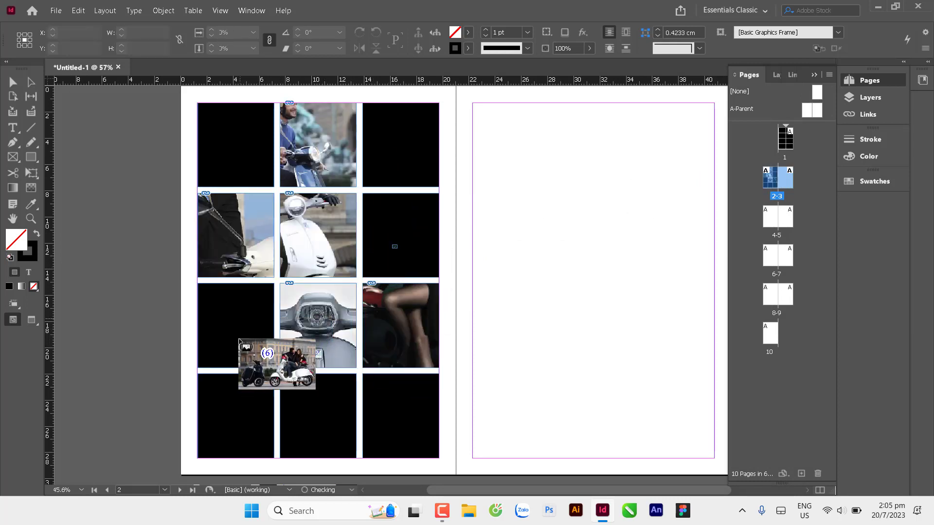
click(239, 341)
click(241, 392)
click(286, 398)
click(382, 408)
click(411, 159)
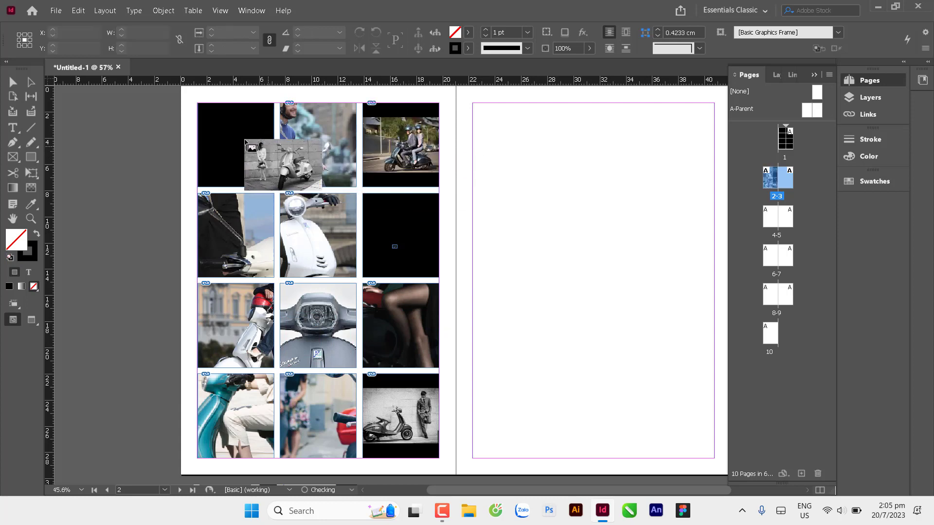
click(245, 141)
Step: Set all twelve grid frames to Fill Frame Proportionally
drag(544, 448, 156, 98)
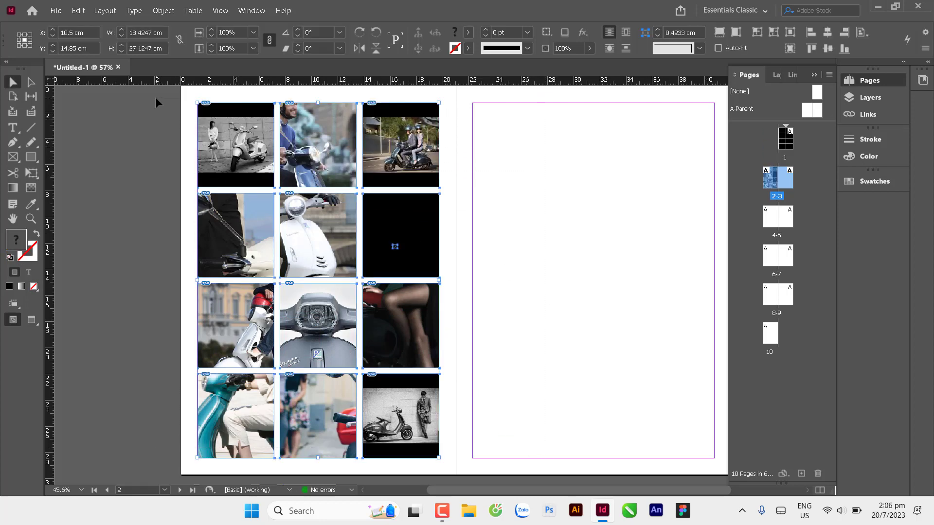
key(ctrl+alt+shift+c)
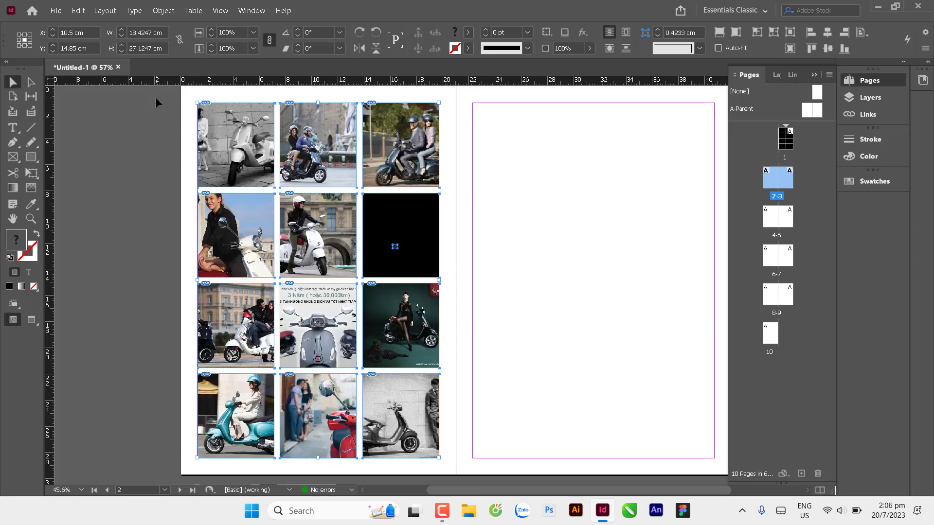
click(403, 249)
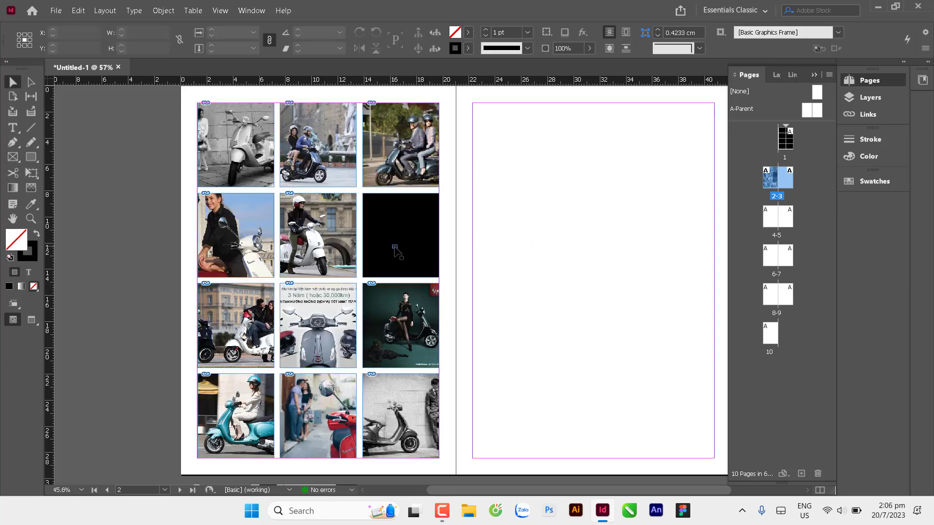
Step: Place a Vespa photo into the still-empty row-two frame, then bring page 3 into view
click(405, 246)
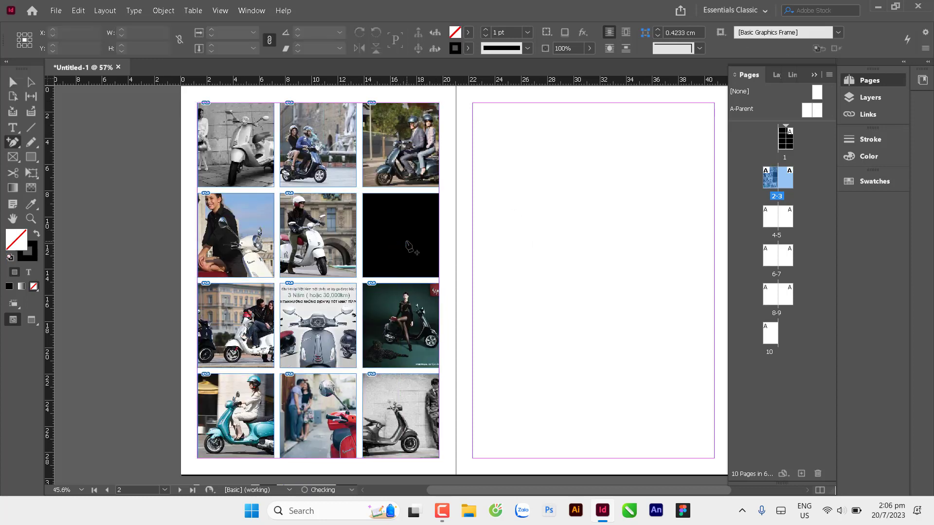
key(ctrl+d)
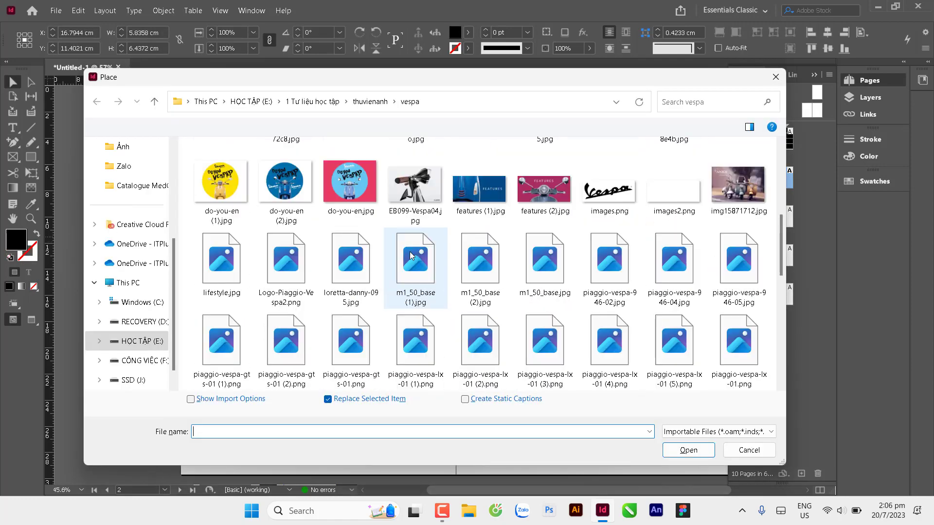
scroll(371, 334, down, 5)
double_click(307, 326)
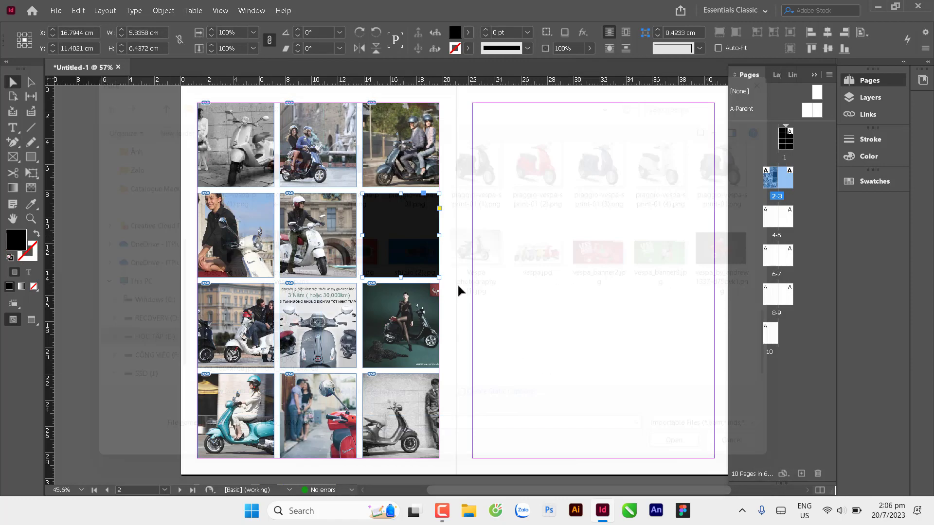
click(522, 245)
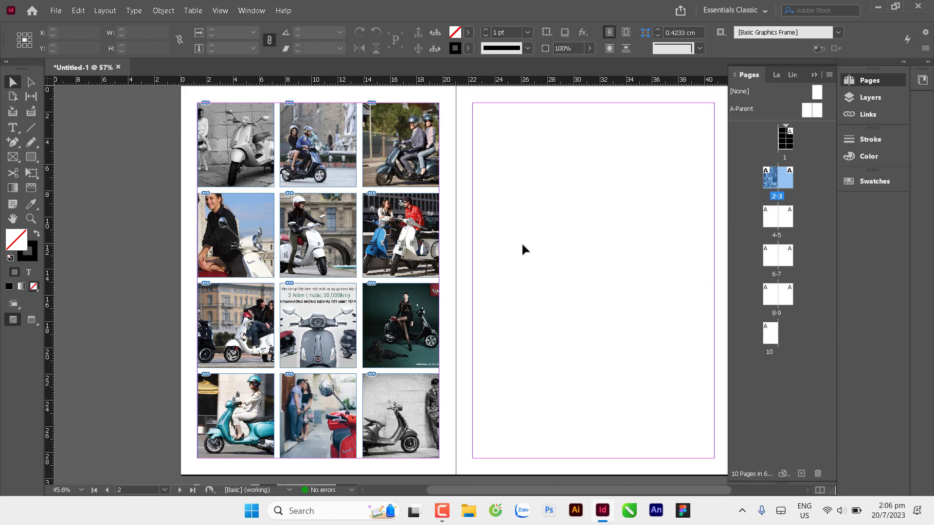
click(440, 511)
drag(544, 265, 452, 272)
scroll(452, 272, down, 1)
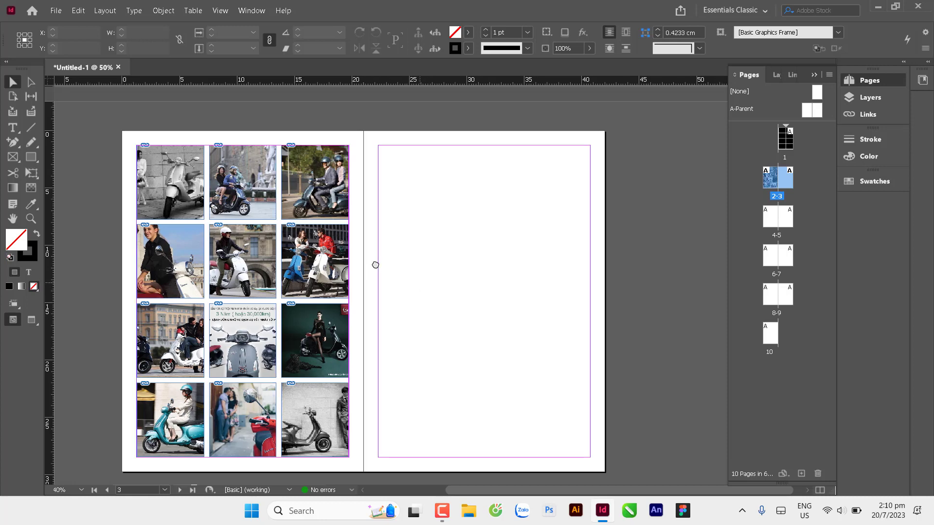
scroll(409, 214, down, 1)
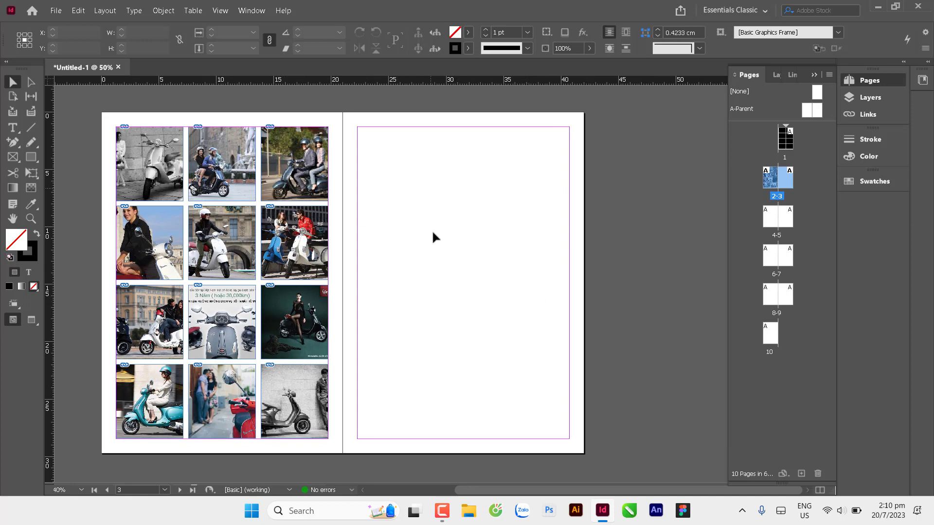
Step: Open the Place dialog and browse to thuvienanh > Trang sức > New folder
key(ctrl+d)
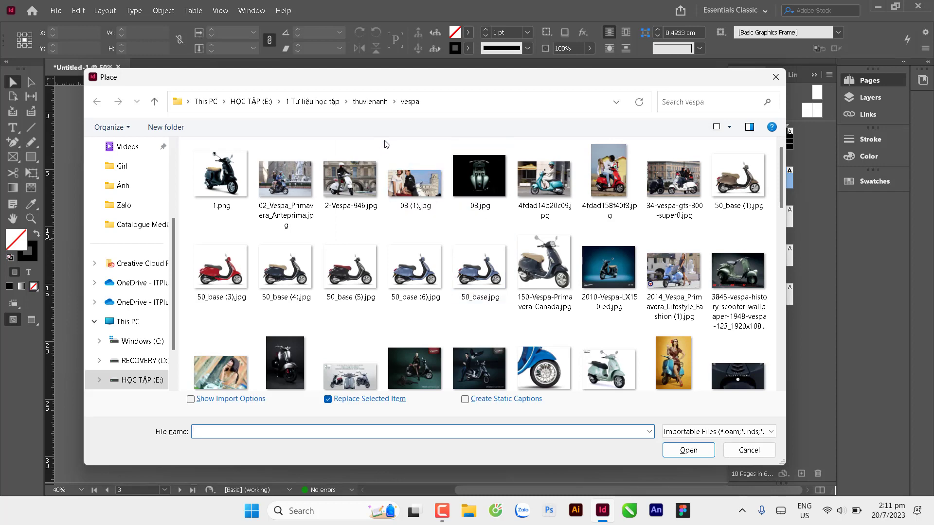
click(375, 108)
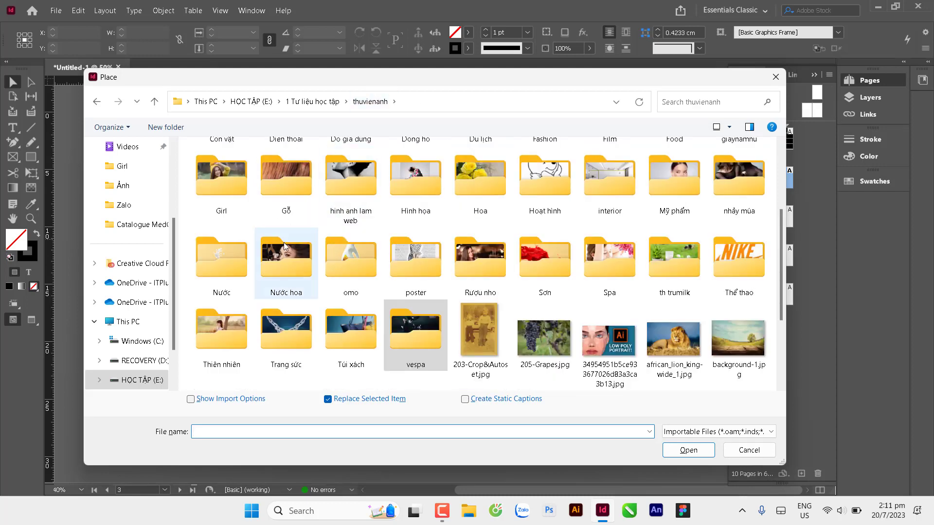
double_click(285, 331)
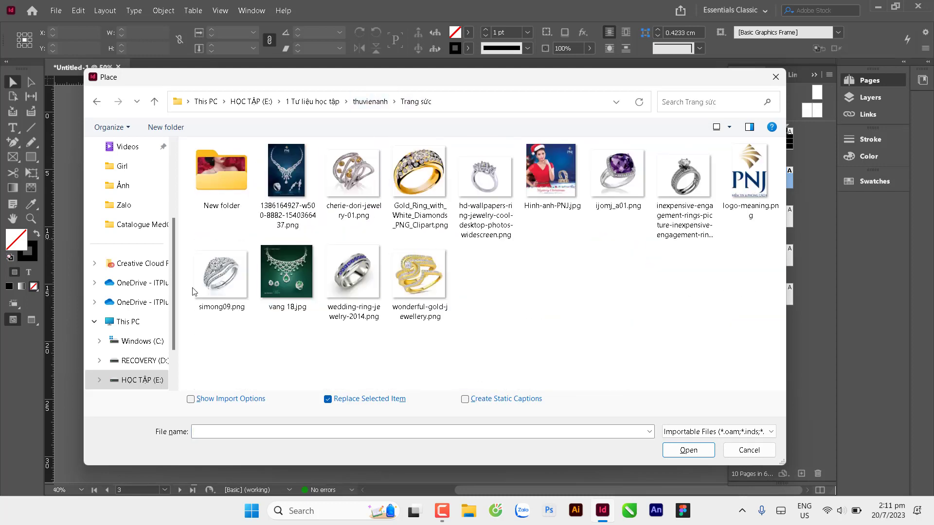
double_click(222, 175)
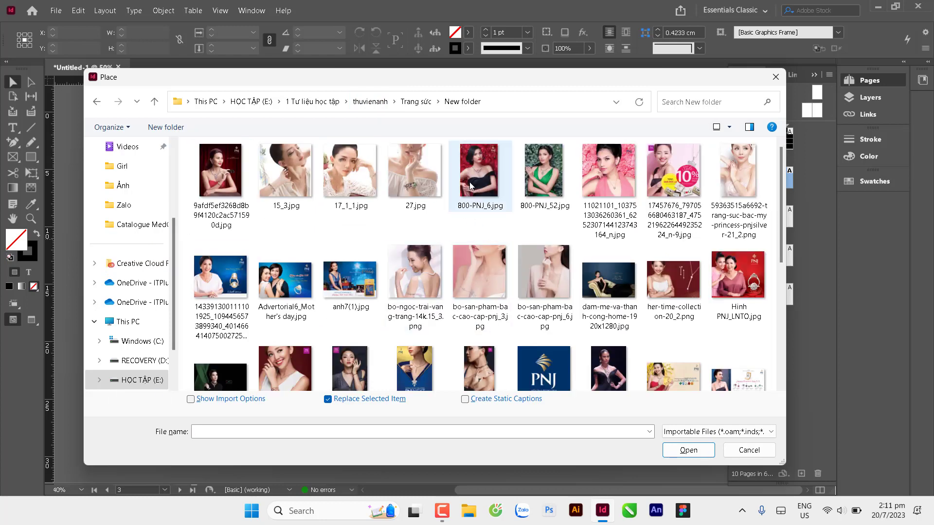
mouse_move(478, 173)
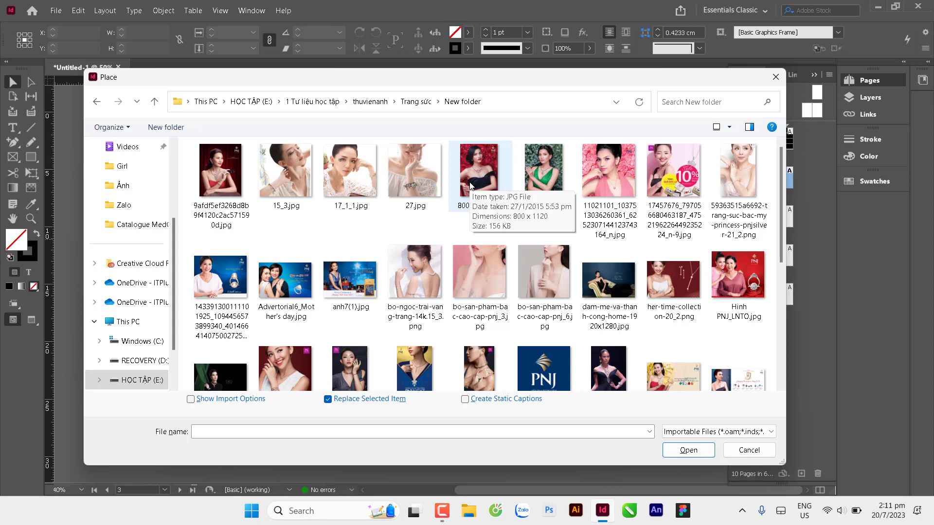
Step: Select twelve jewellery photos, such as 800-PNJ_6.jpg and pnj_52.jpg, and load them for placing
click(470, 186)
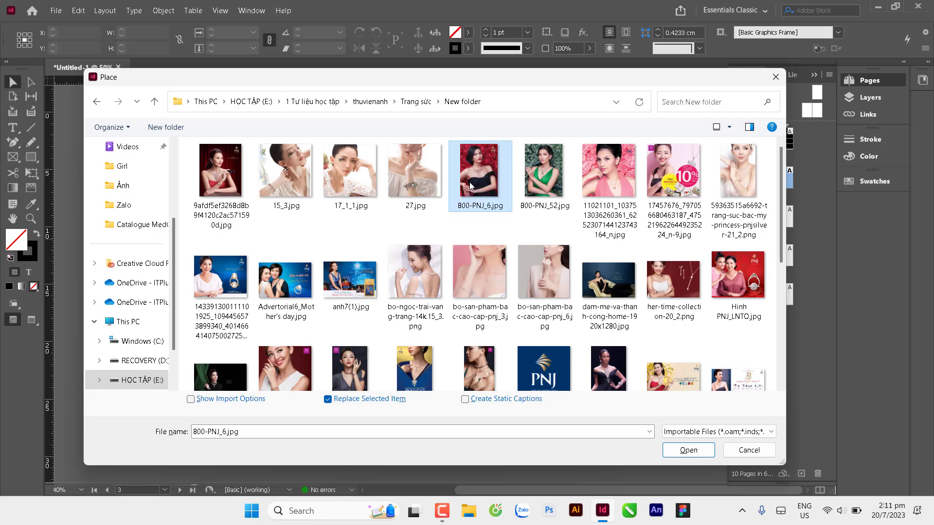
ctrl+click(541, 192)
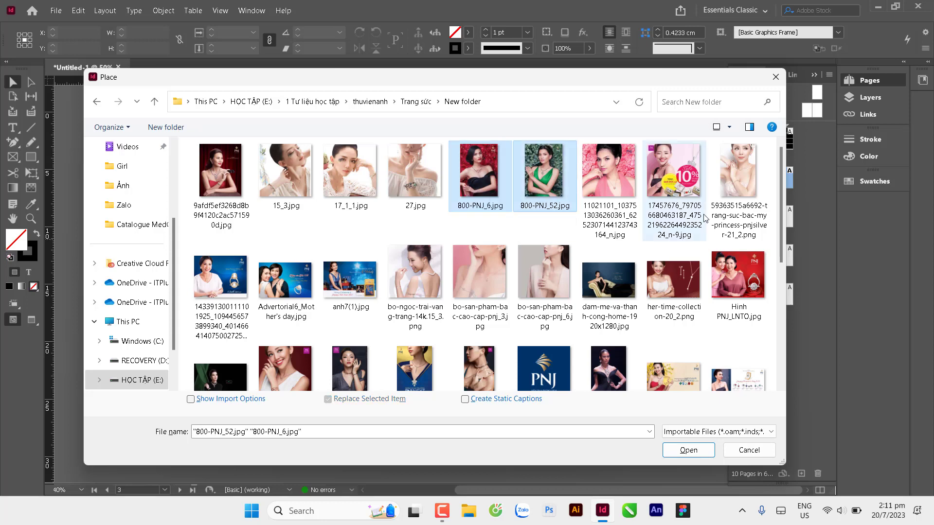
ctrl+click(403, 378)
ctrl+click(344, 327)
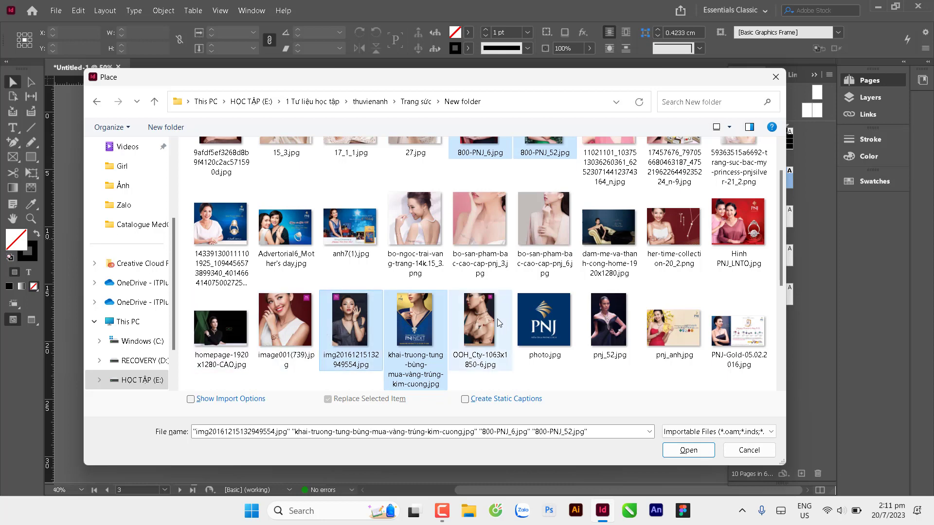
ctrl+click(482, 324)
ctrl+click(608, 322)
scroll(708, 318, down, 3)
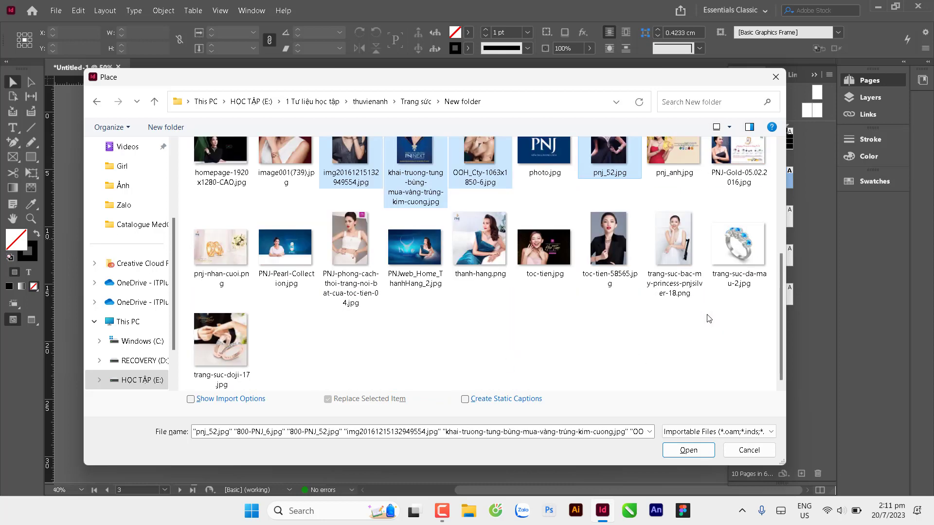
ctrl+click(479, 250)
ctrl+click(340, 247)
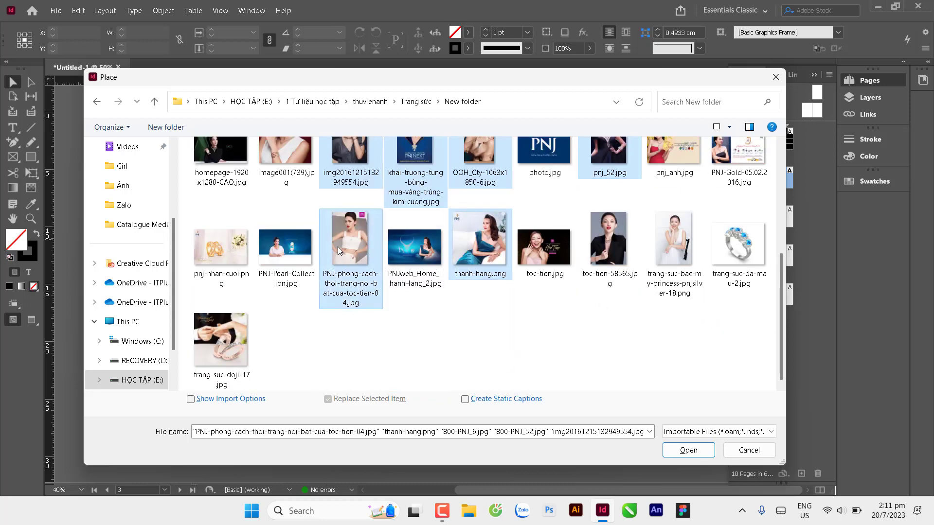
ctrl+click(608, 245)
ctrl+click(665, 249)
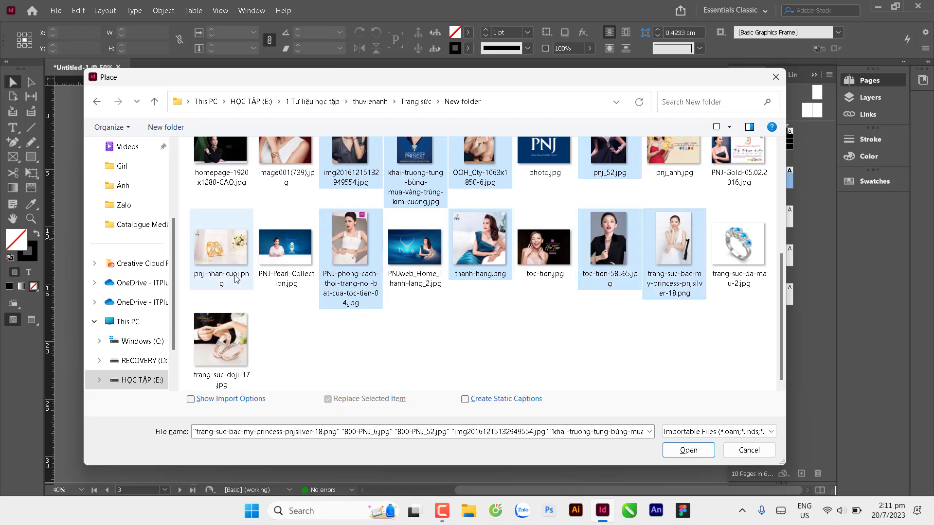
scroll(458, 317, up, 4)
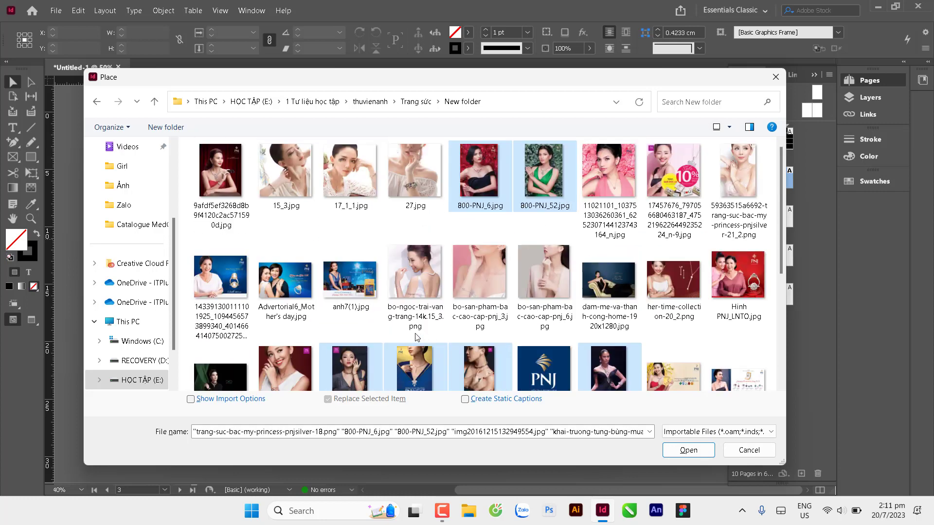
ctrl+click(226, 181)
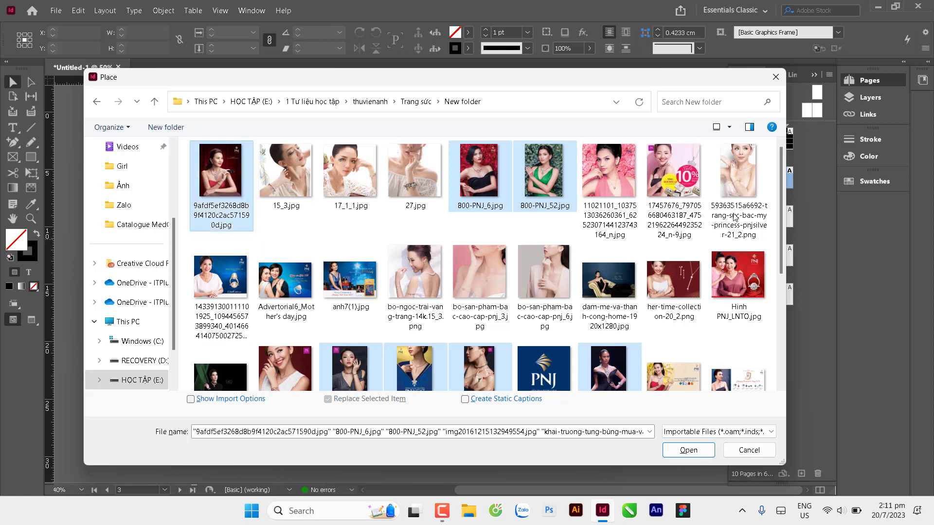
ctrl+click(696, 185)
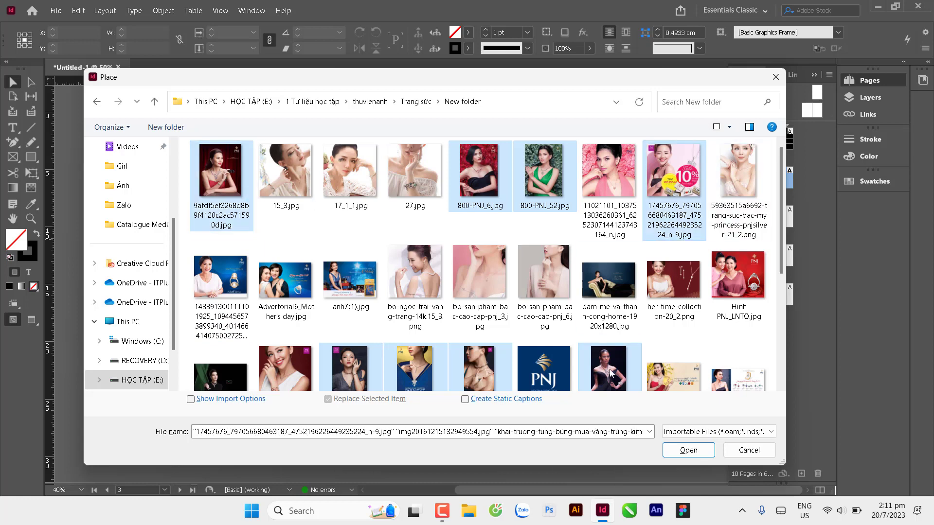
mouse_move(609, 369)
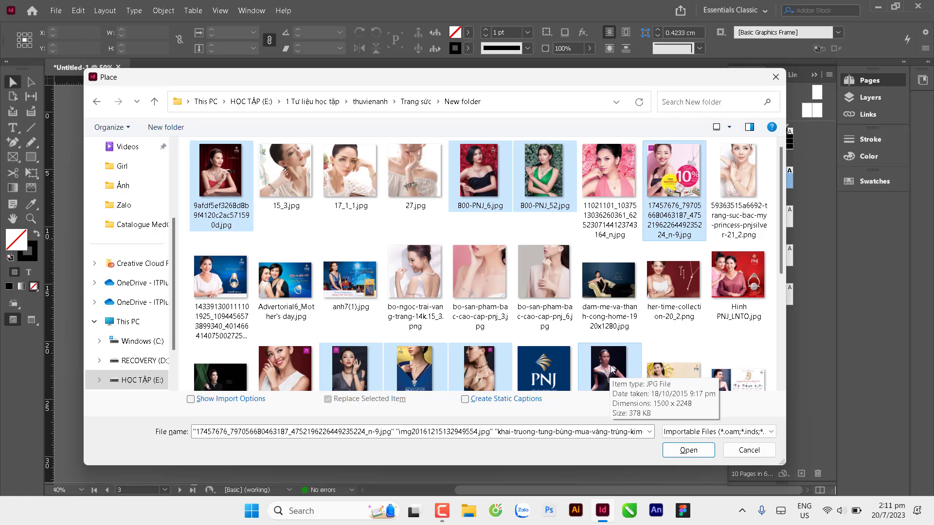
click(682, 454)
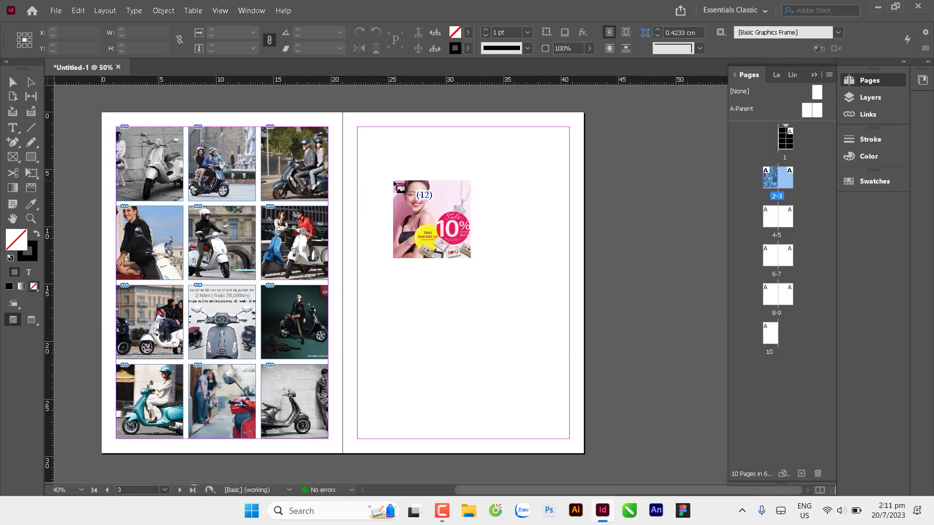
Step: Reopen Place (Ctrl+D) and load the jewellery photos into the place cursor
key(ctrl+d)
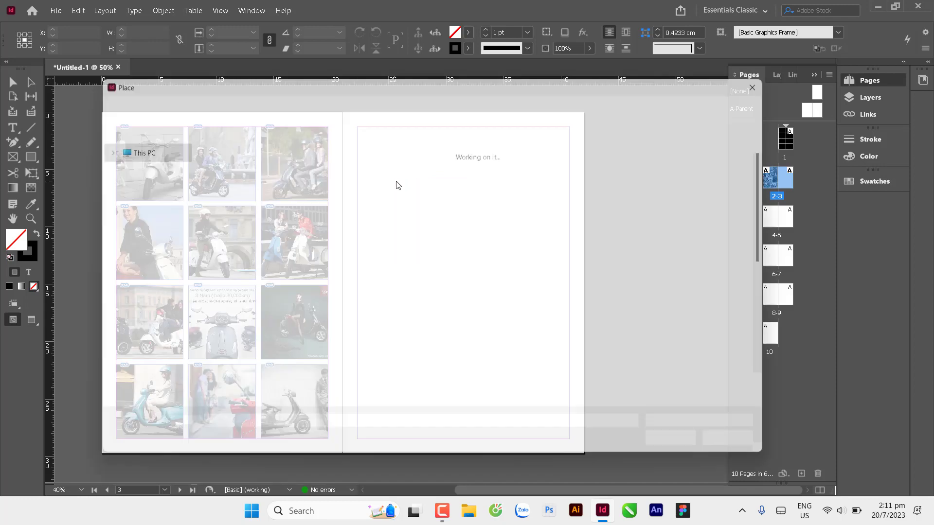
double_click(294, 281)
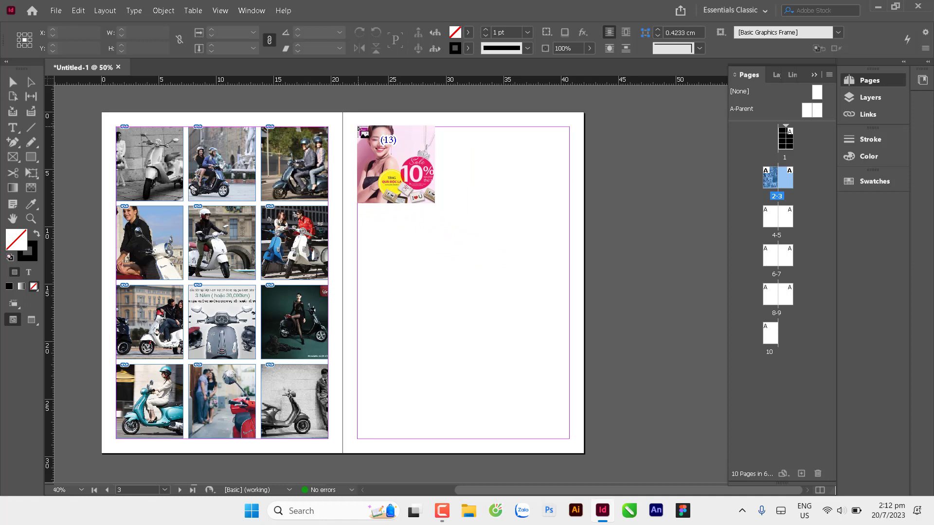
Step: Drag a placement grid from page 3's top-left margin, set to 3 columns by 5 rows
drag(359, 128, 483, 249)
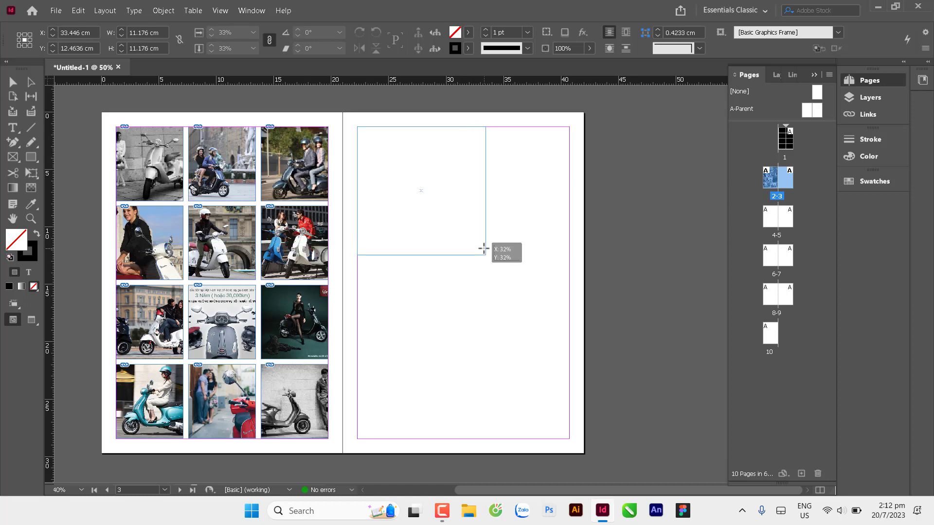
key(Right)
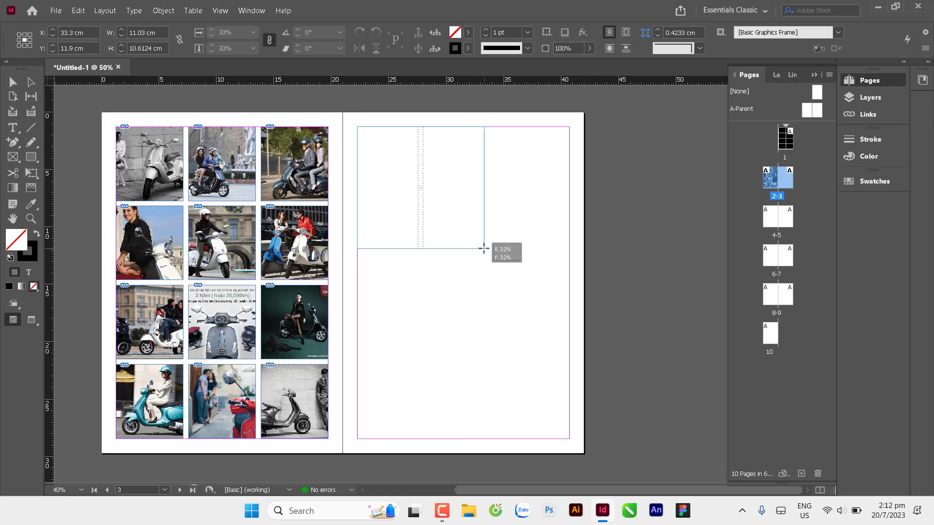
drag(484, 249, 511, 290)
key(Up)
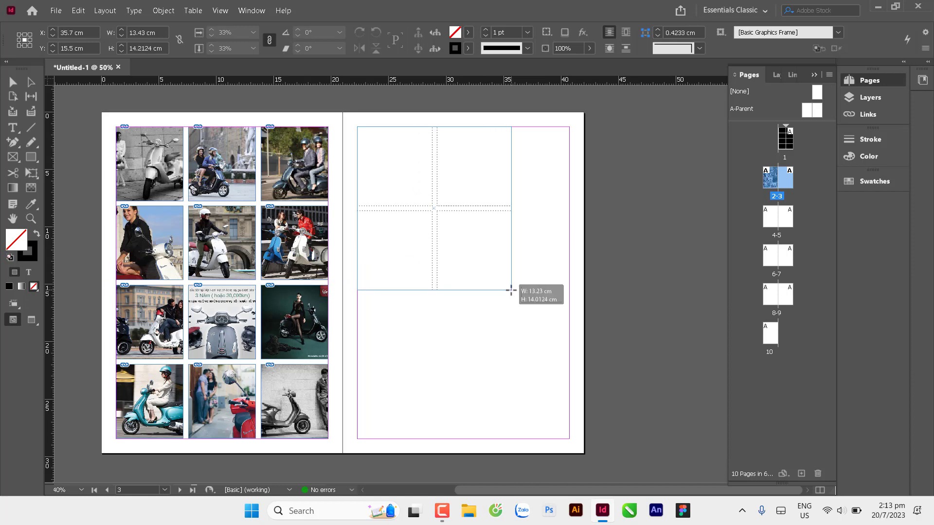
key(Right)
mouse_move(511, 291)
mouse_down()
mouse_move(564, 287)
mouse_move(569, 437)
mouse_up()
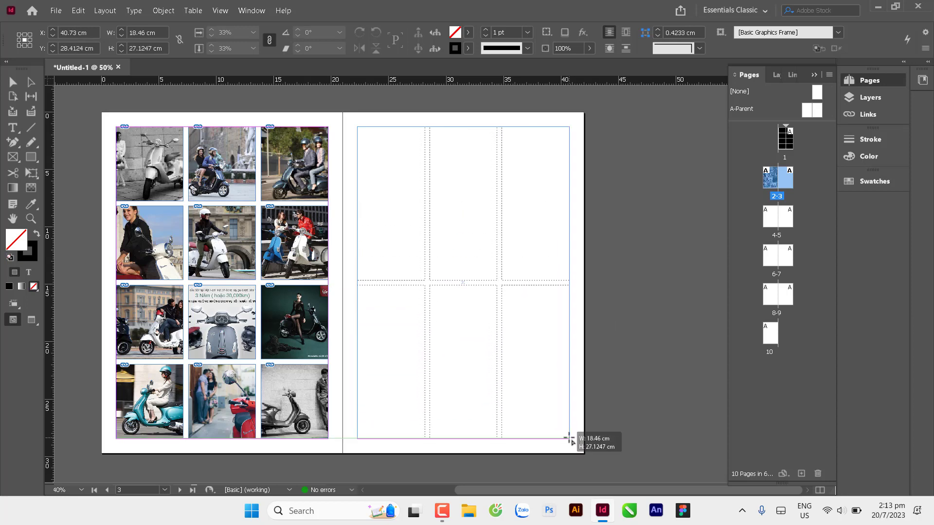
key(Up)
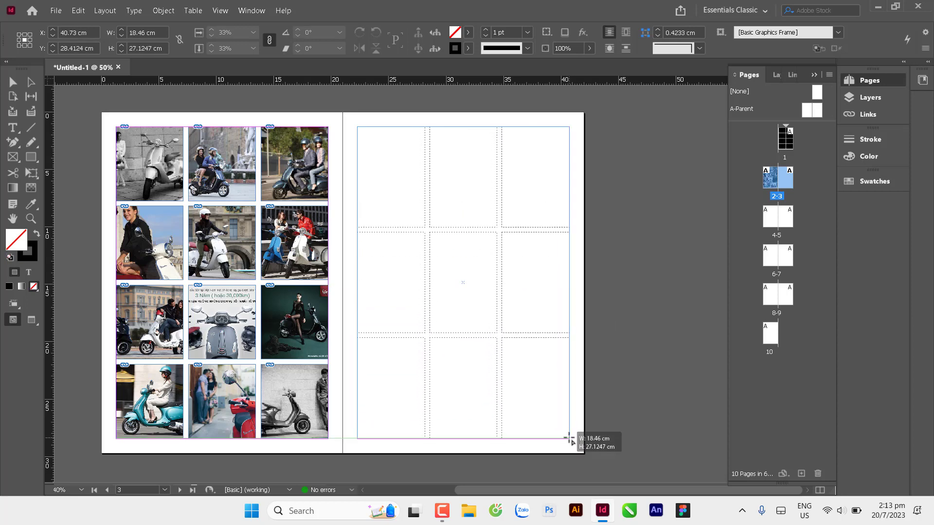
key(Up)
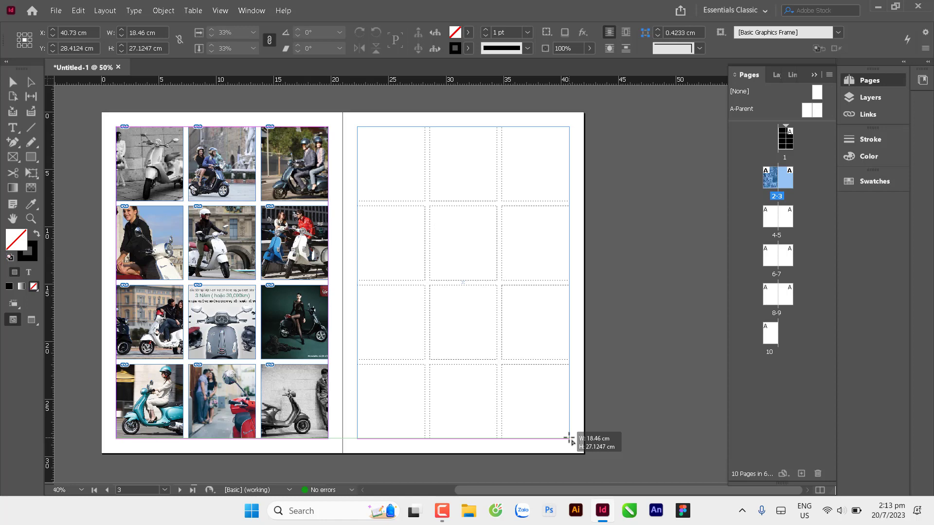
key(Up)
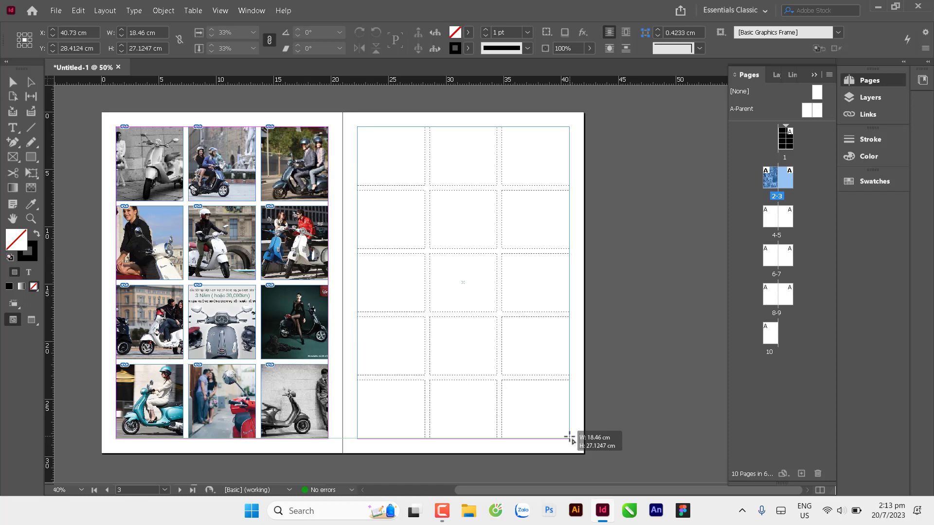
Step: Drop the 13 photos into page 3's grid and apply Fill Frame Proportionally to all frames
drag(569, 438, 569, 438)
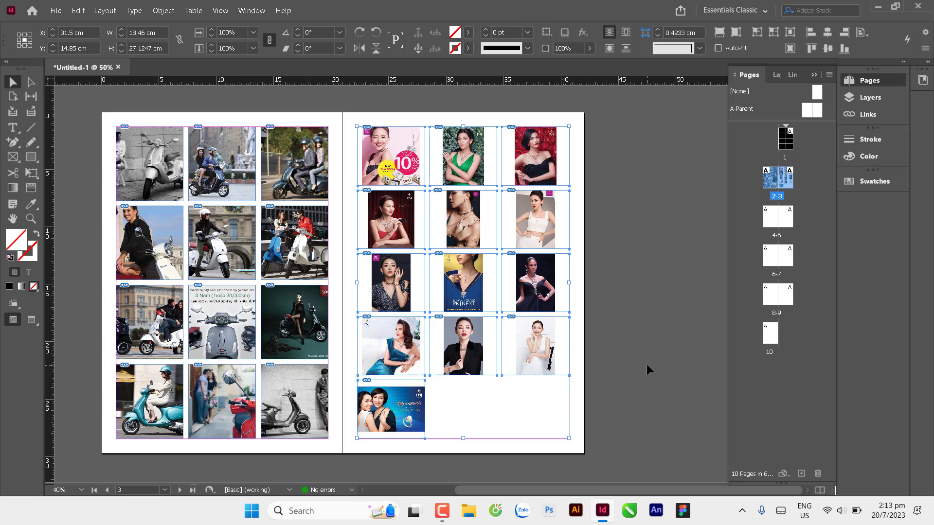
drag(610, 417, 462, 384)
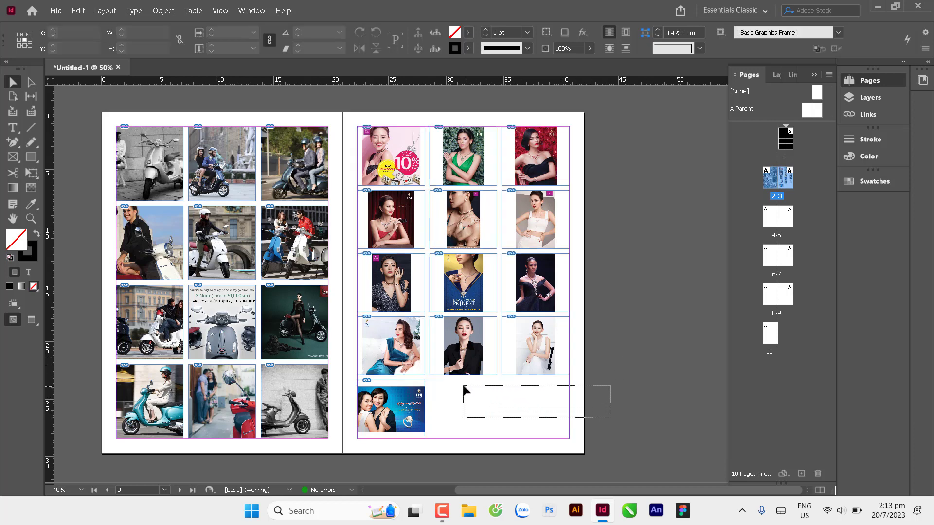
drag(603, 424, 436, 381)
drag(581, 434, 449, 382)
drag(575, 429, 366, 128)
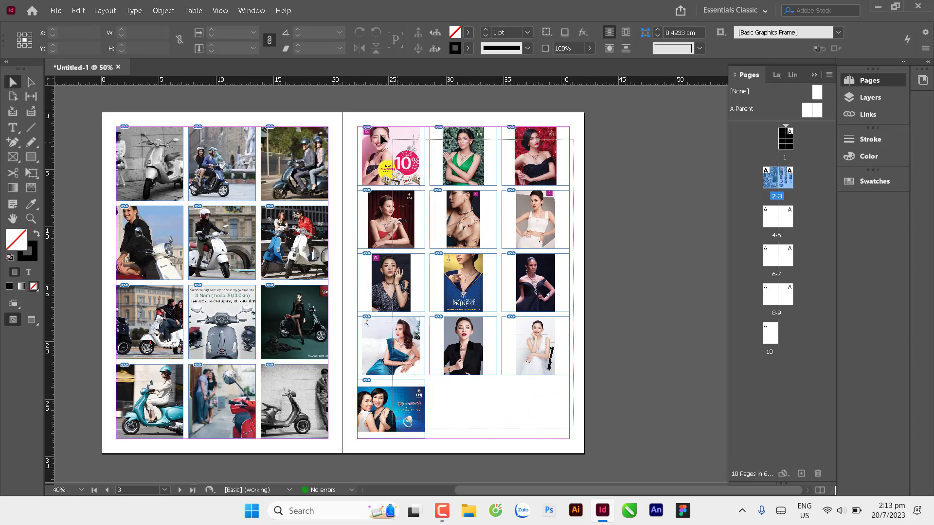
key(ctrl+alt+shift+c)
click(637, 328)
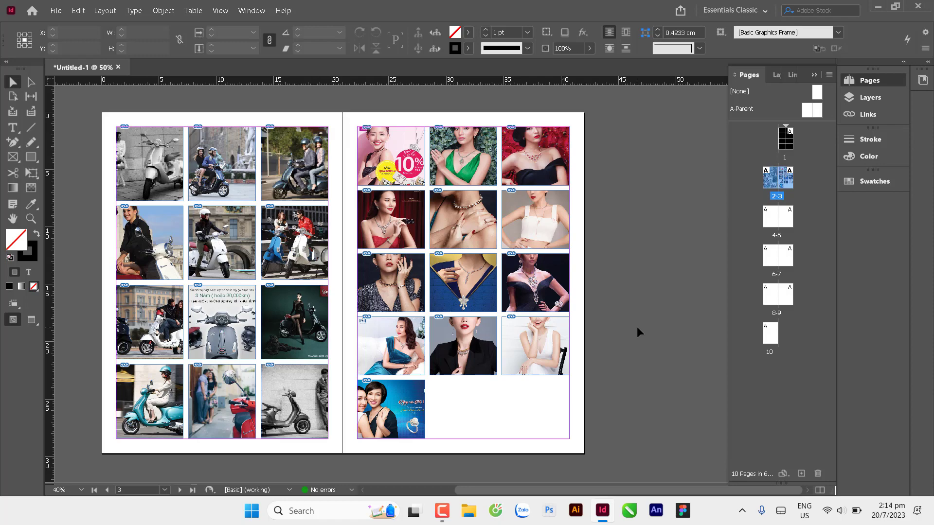
Step: Zoom into page 3's top rows and test-shift the red-background photo's crop, then undo
click(482, 200)
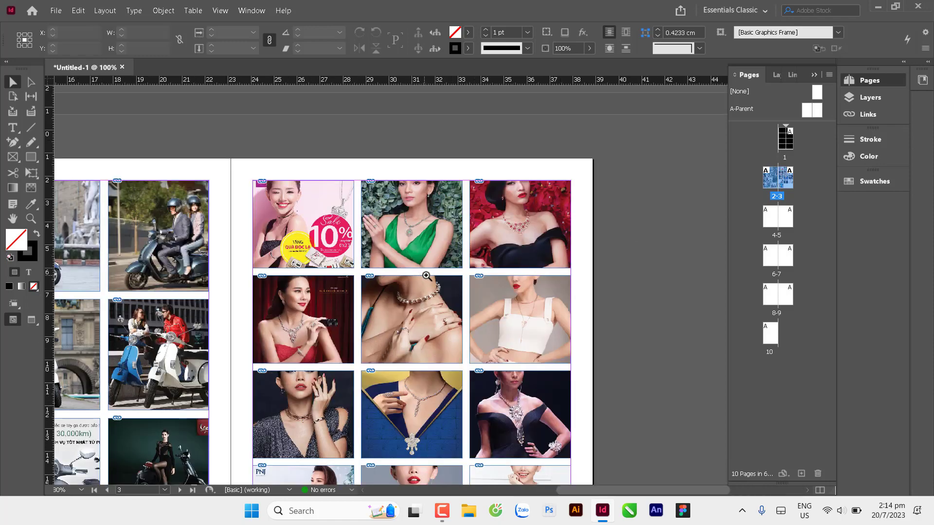
click(451, 265)
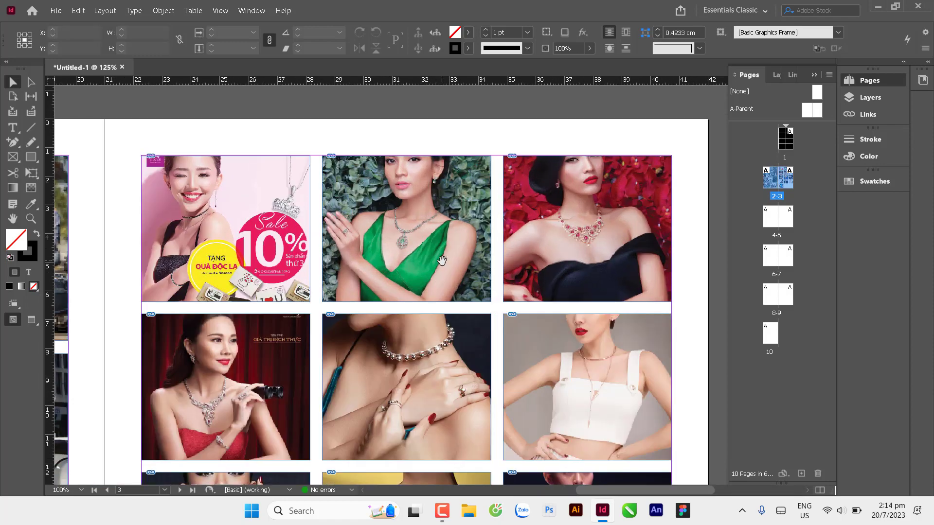
scroll(506, 268, up, 2)
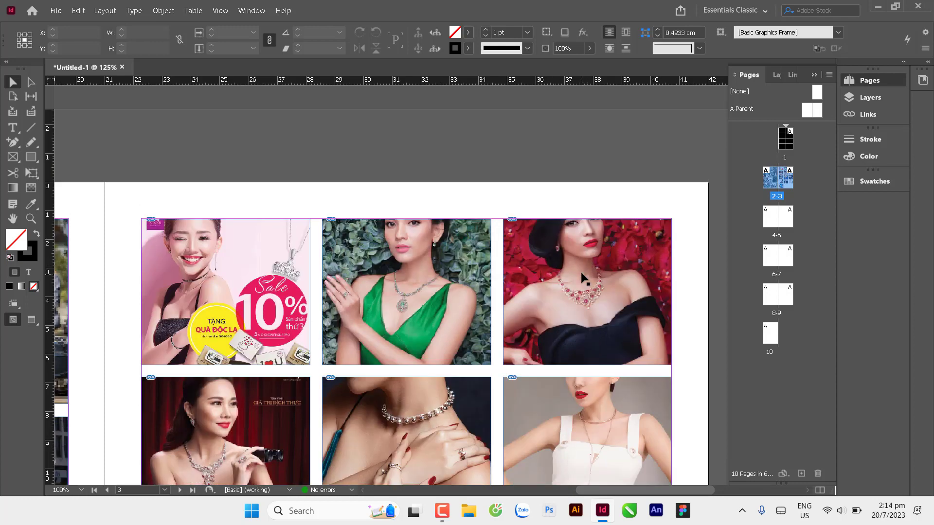
scroll(583, 279, down, 1)
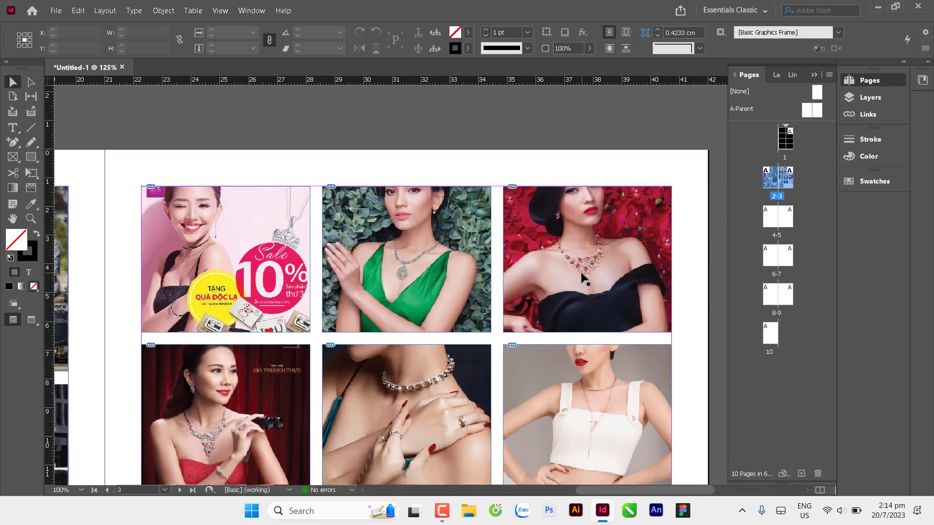
click(574, 234)
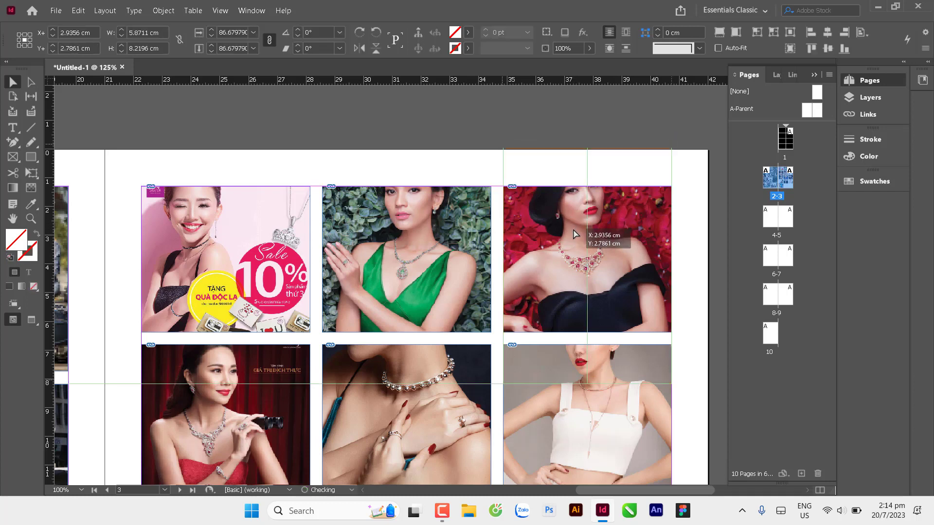
drag(574, 234, 574, 255)
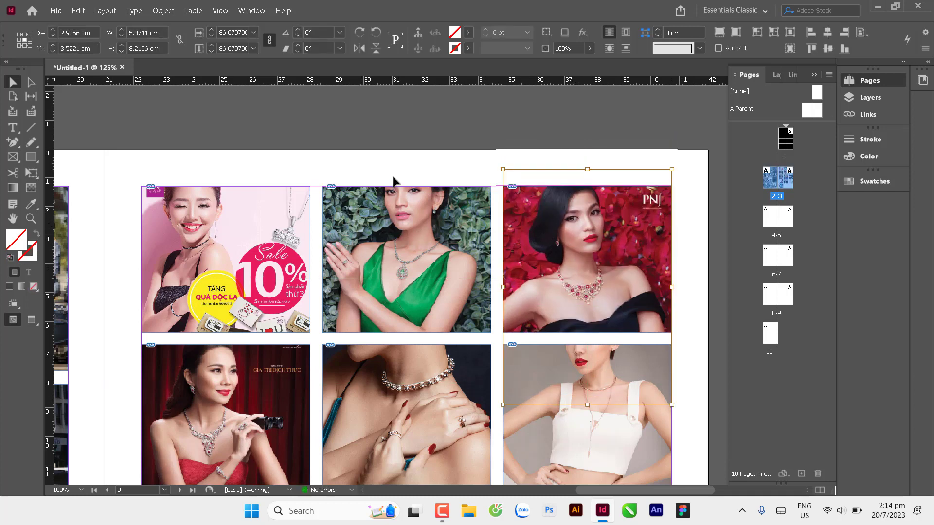
click(517, 217)
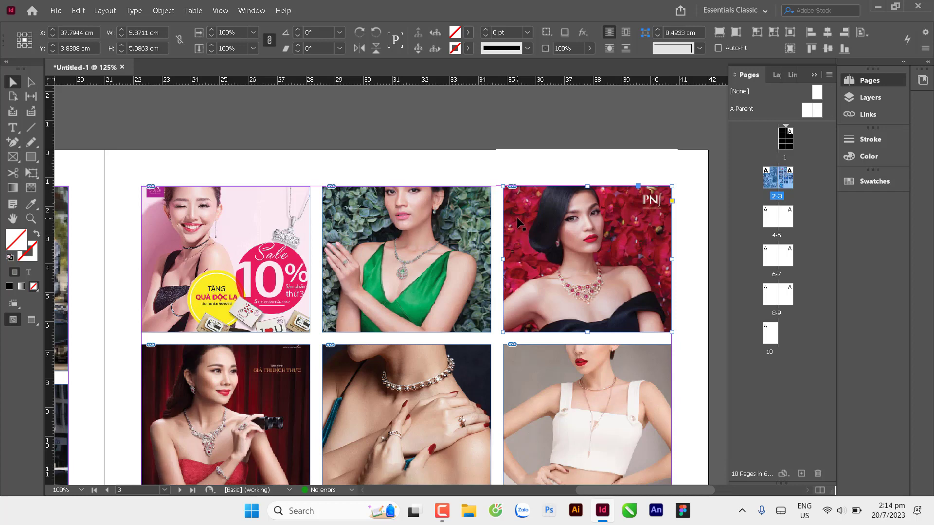
key(ctrl+z)
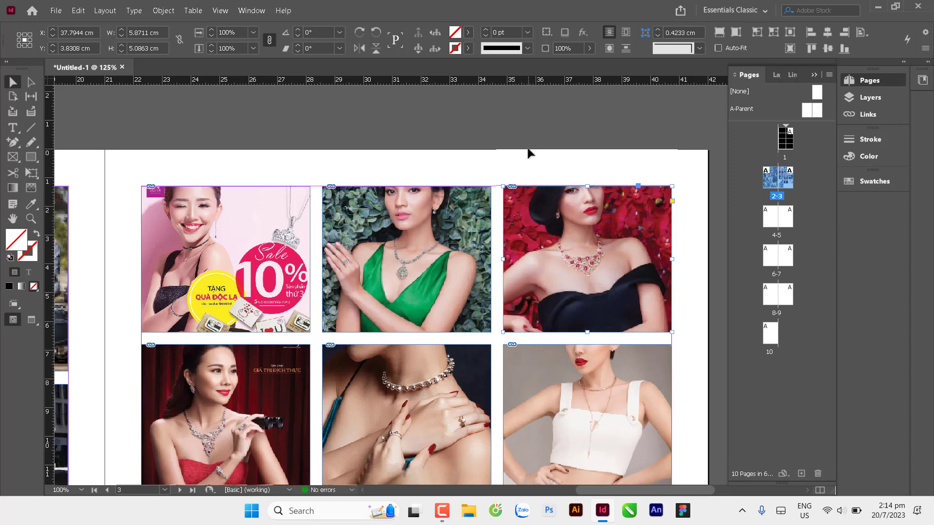
key(ctrl+z)
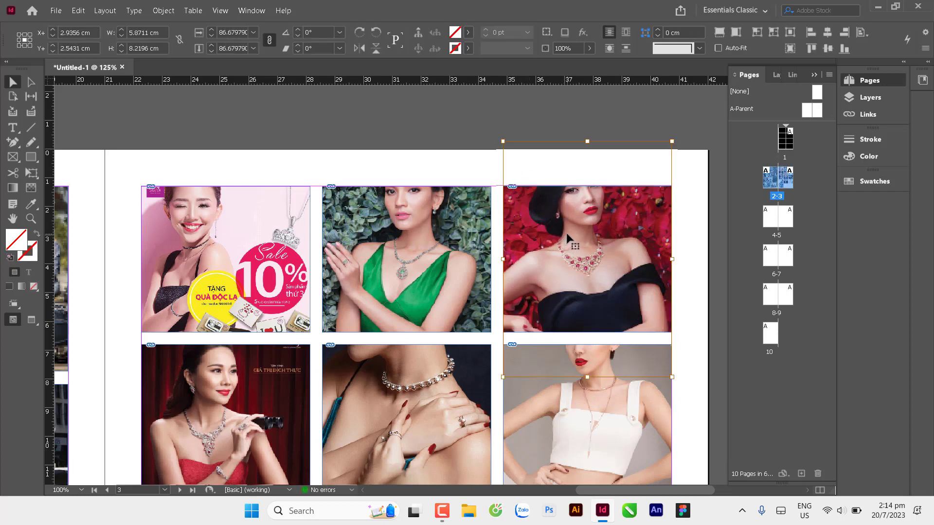
key(ctrl+alt+s)
drag(461, 128, 721, 419)
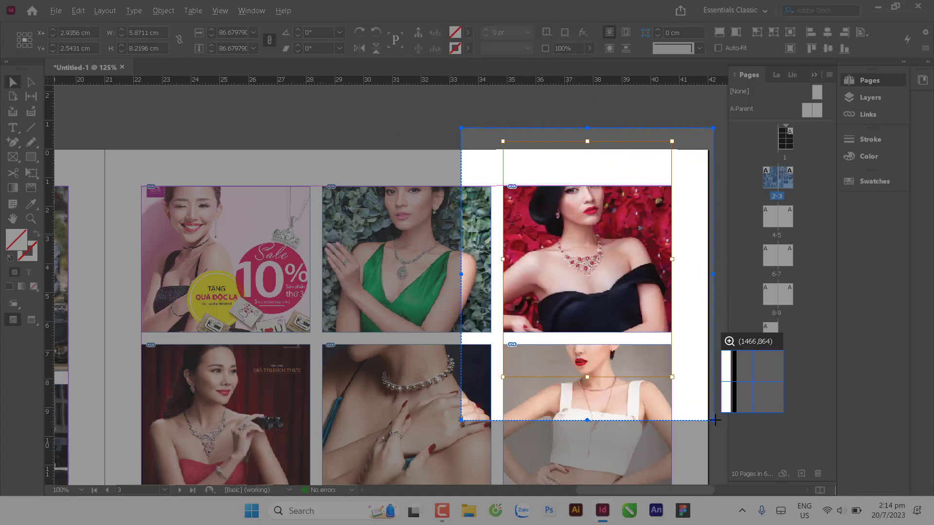
drag(502, 140, 496, 139)
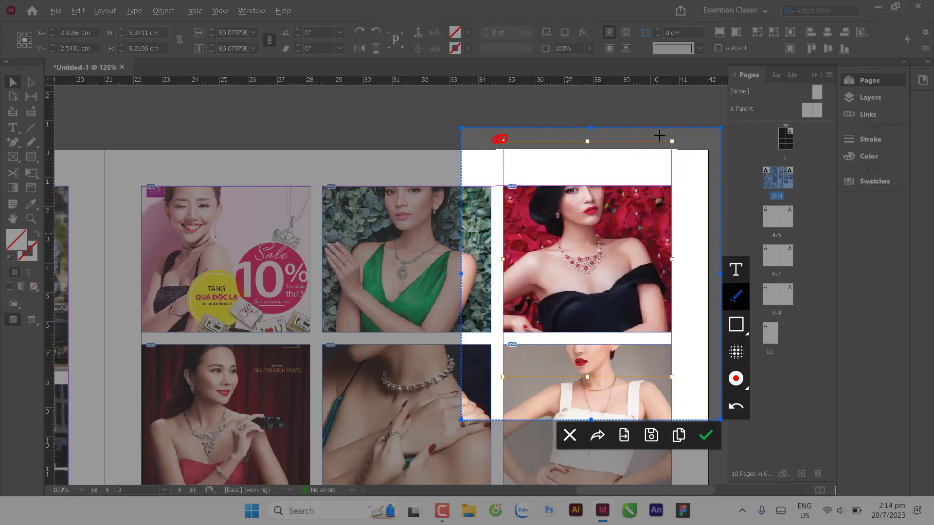
drag(667, 141, 674, 140)
drag(508, 375, 506, 383)
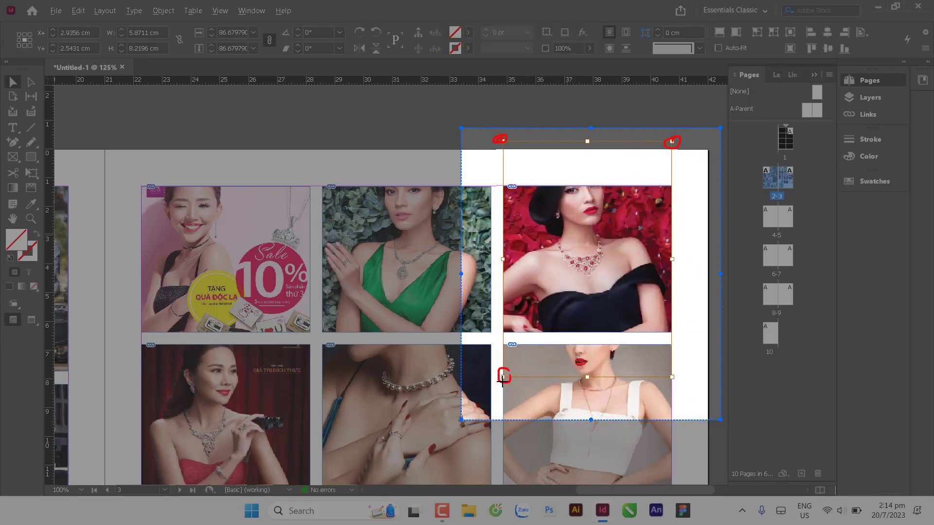
drag(676, 374, 669, 383)
drag(507, 149, 682, 382)
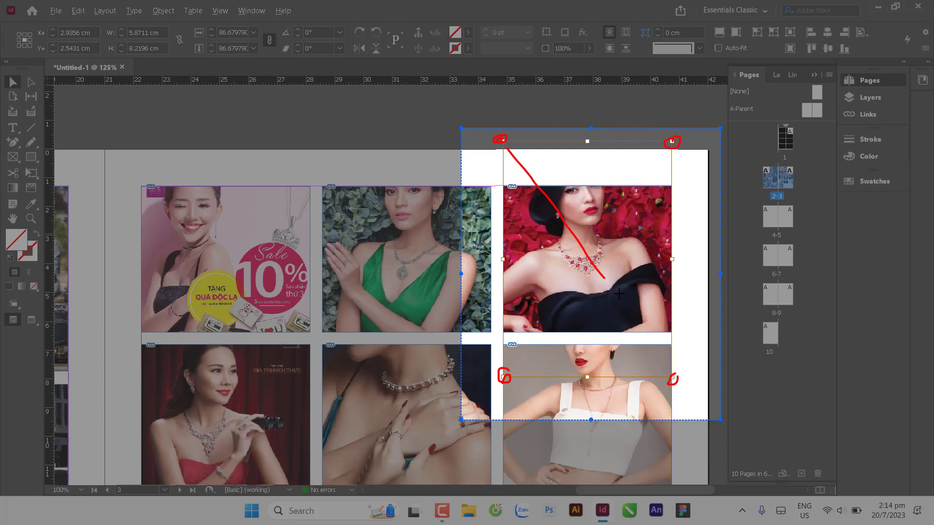
drag(672, 143, 492, 376)
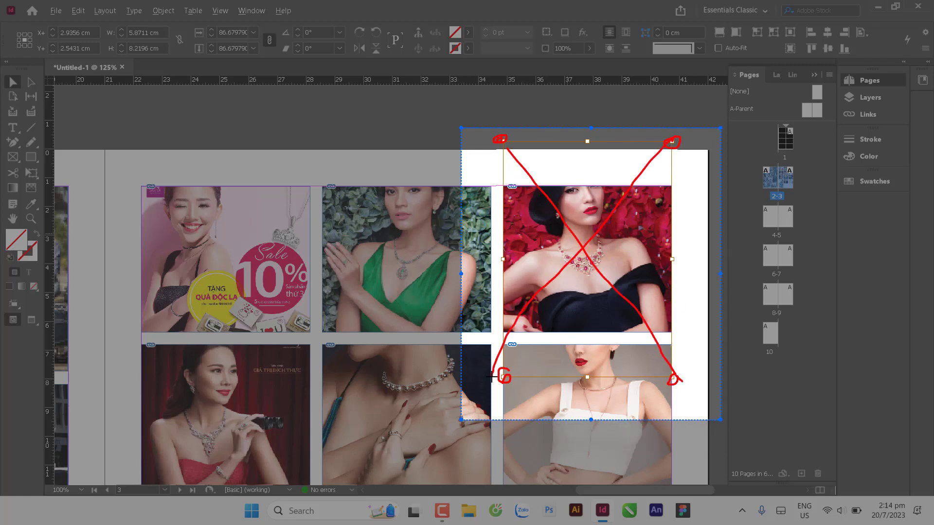
drag(581, 243, 583, 251)
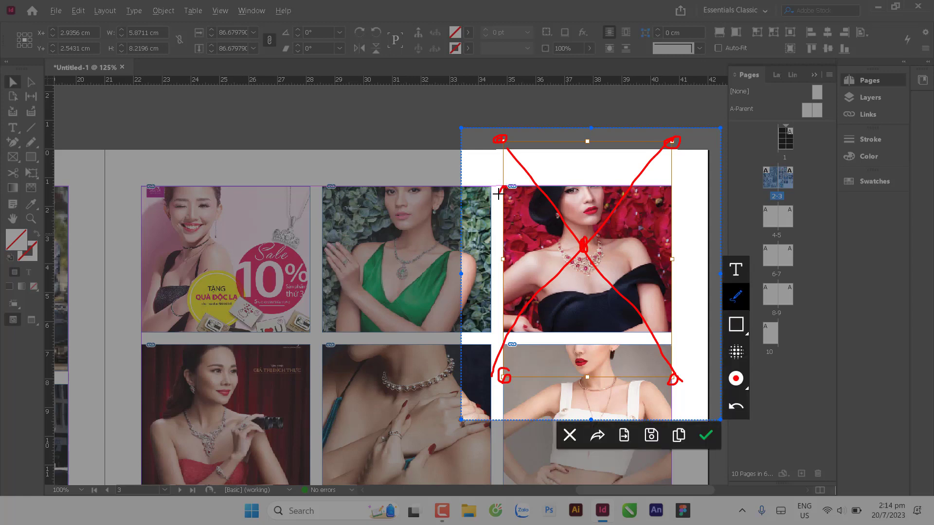
key(Escape)
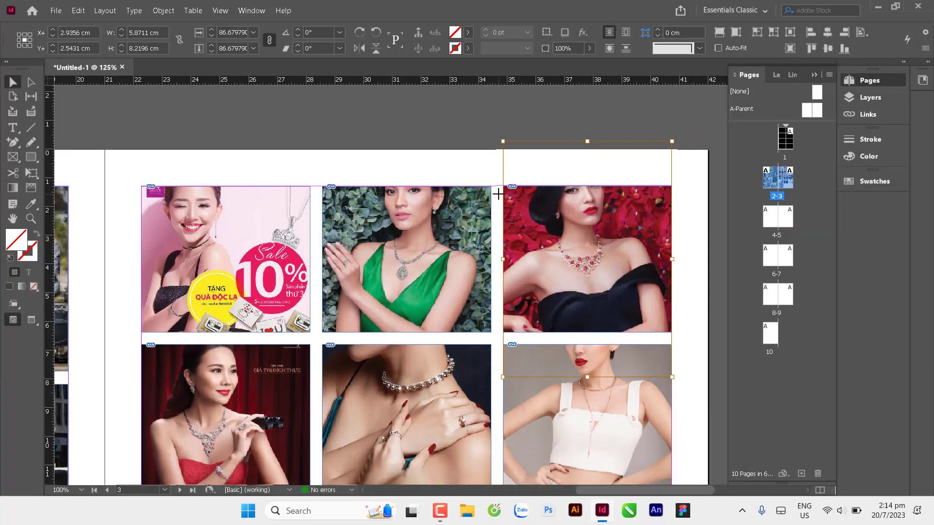
Step: Shift the red-background, green-dress, red-dress and necklace photos lower within their frames
drag(580, 223, 581, 250)
click(690, 259)
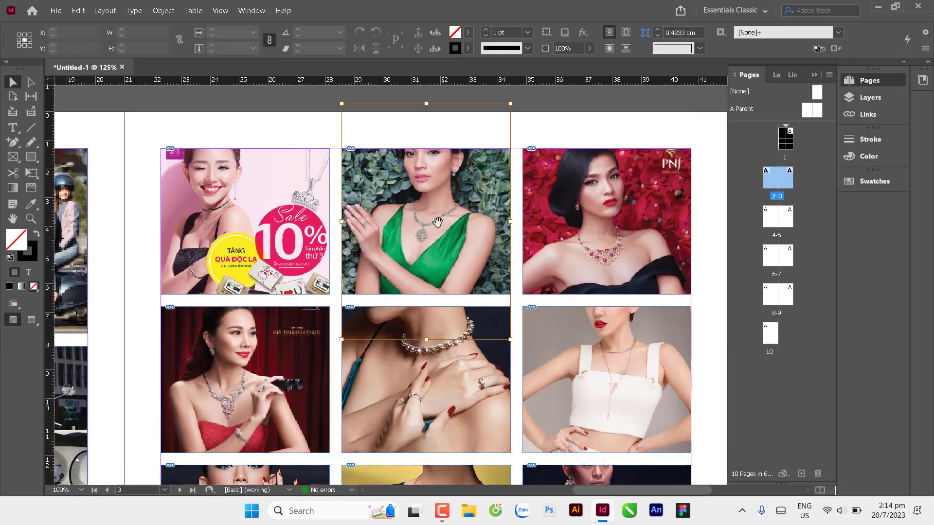
drag(451, 233, 452, 245)
click(229, 223)
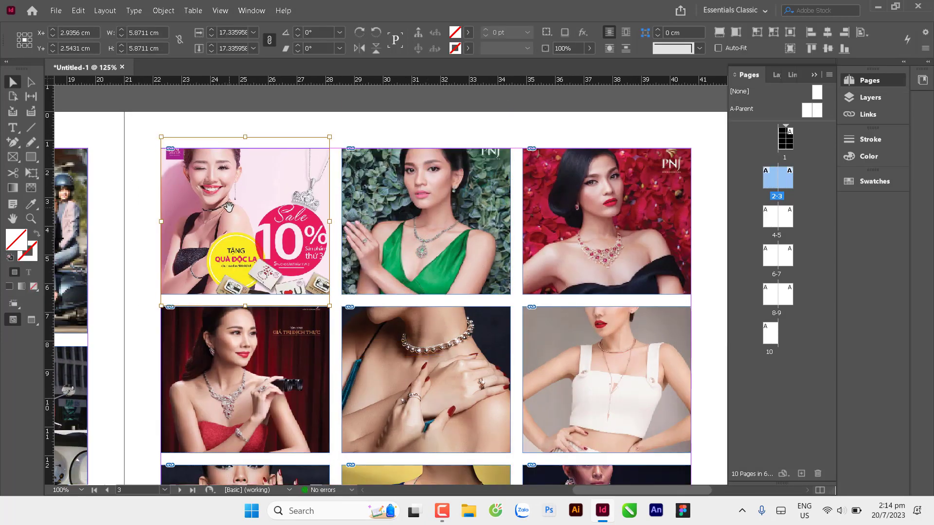
scroll(268, 276, down, 4)
scroll(269, 276, left, 1)
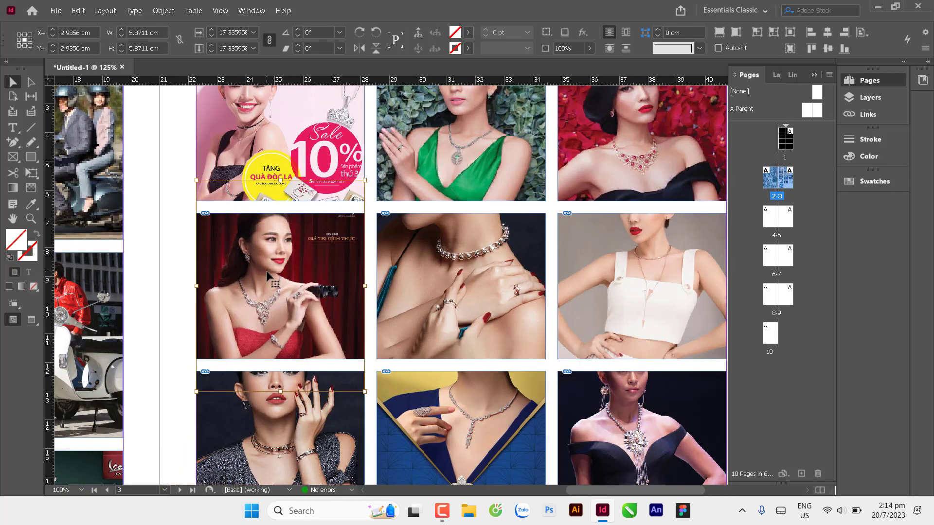
drag(266, 281, 266, 291)
click(448, 281)
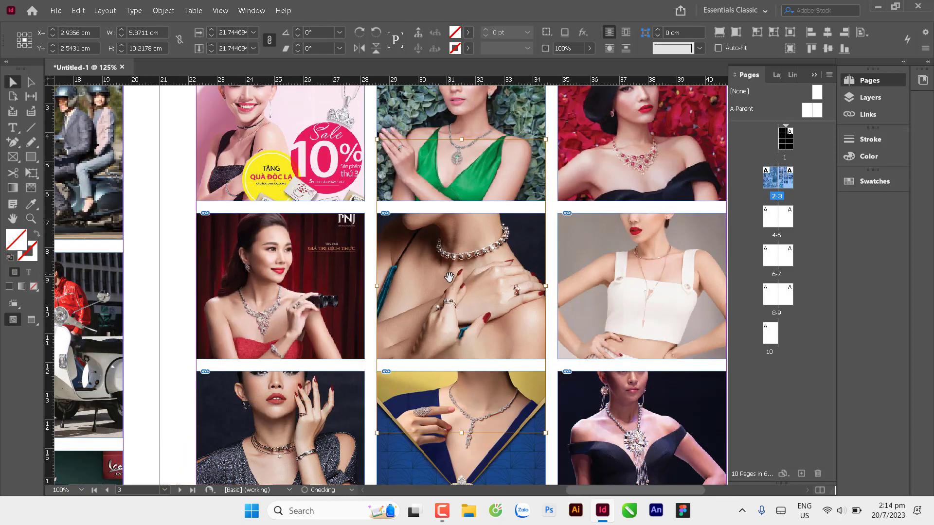
drag(449, 305, 449, 339)
Step: Move the white-top photo down inside its frame on page 3
scroll(352, 258, down, 2)
scroll(352, 258, right, 4)
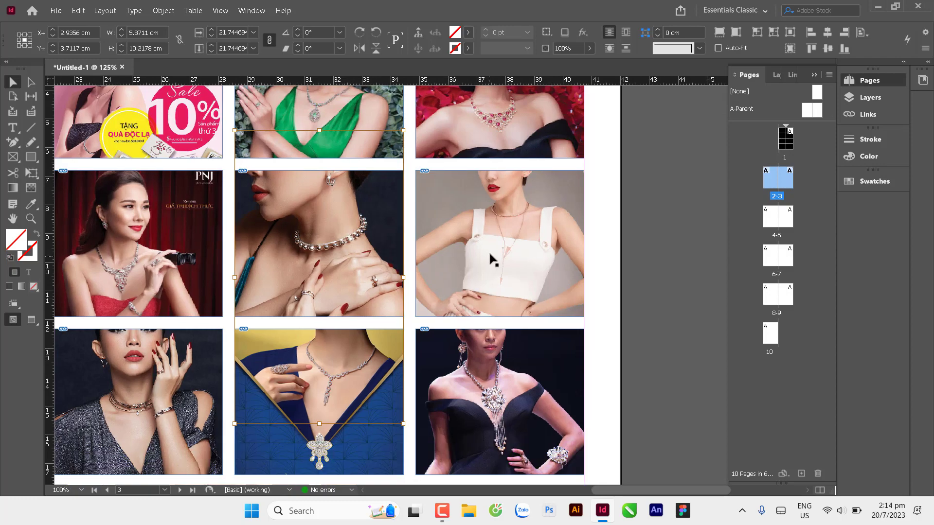
click(494, 267)
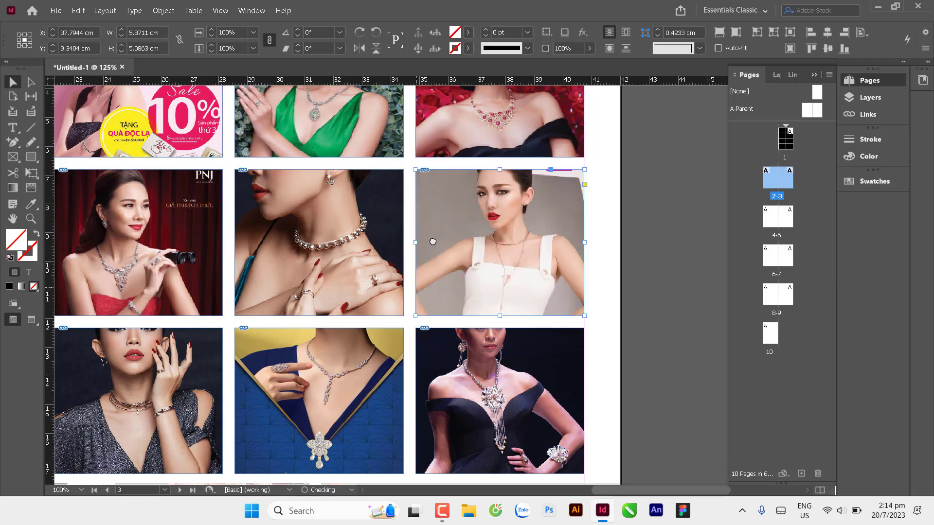
scroll(510, 263, down, 6)
scroll(510, 263, left, 1)
drag(517, 261, 517, 277)
scroll(311, 275, down, 2)
scroll(311, 274, left, 2)
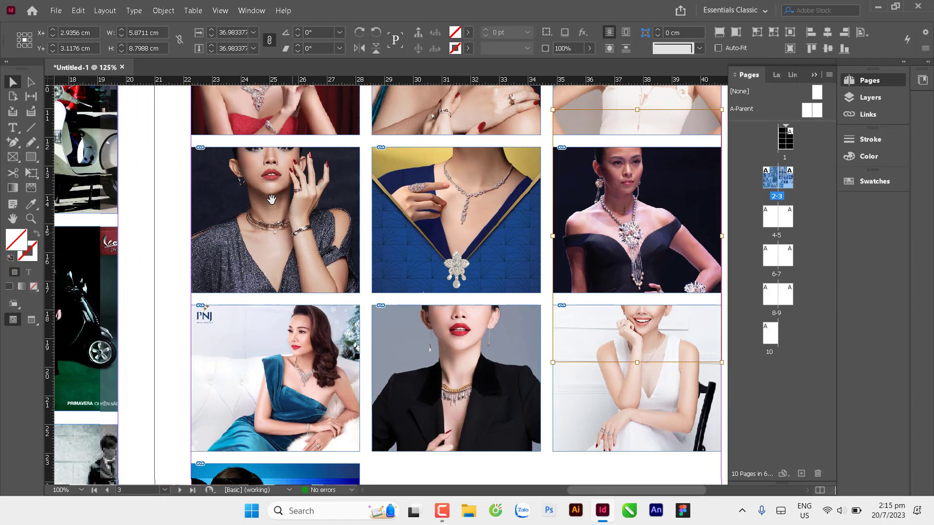
scroll(307, 273, left, 2)
scroll(297, 280, down, 4)
scroll(297, 280, left, 1)
Step: Apply Fill Frame Proportionally to the black-jacket and white-dress photos
click(453, 287)
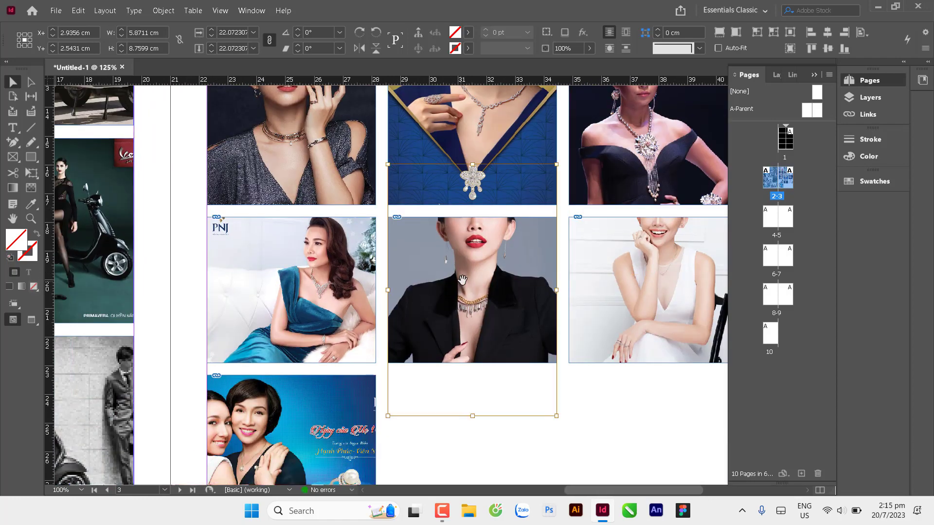
key(ctrl+alt+shift+c)
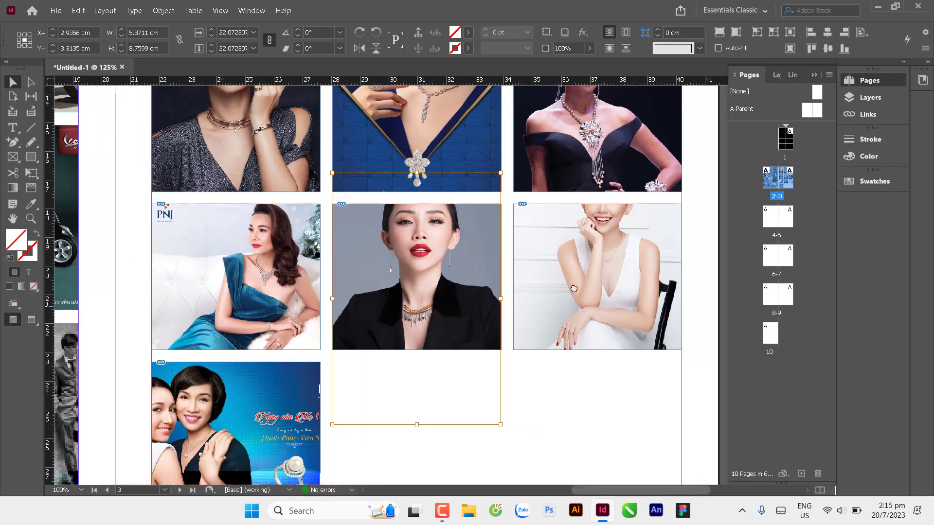
scroll(603, 343, down, 1)
scroll(603, 343, right, 2)
click(584, 272)
key(ctrl+alt+shift+c)
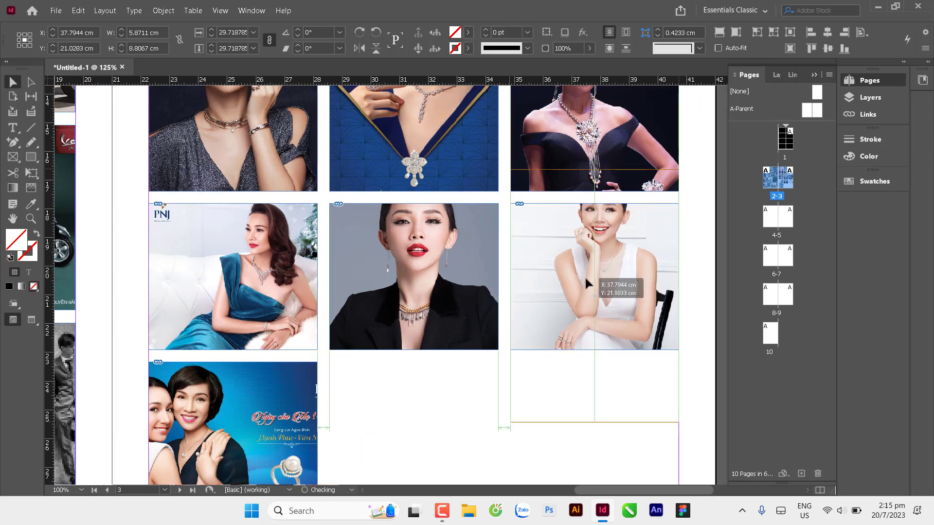
Step: Refit the bottom blue photo's frame to the first column, then zoom out
scroll(419, 358, down, 4)
scroll(419, 358, left, 1)
scroll(225, 323, down, 1)
click(224, 321)
key(ctrl+alt+c)
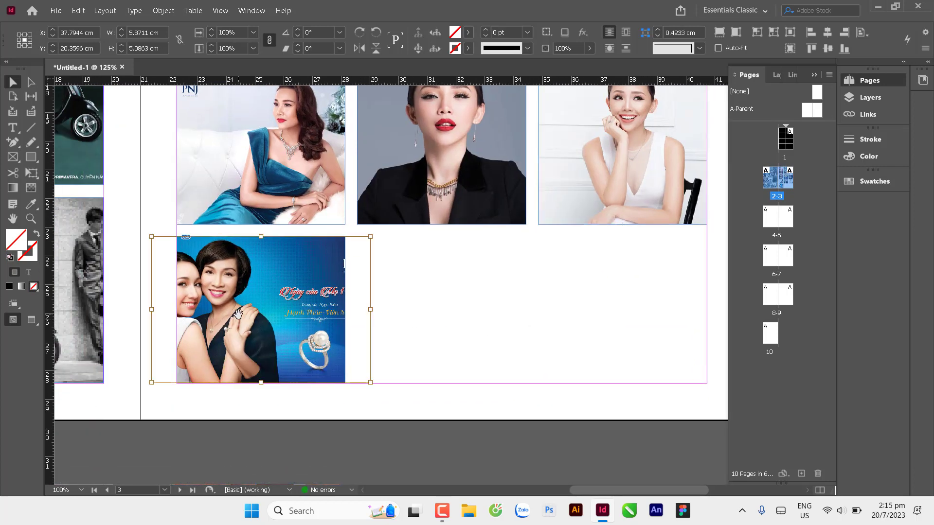
drag(230, 321, 258, 317)
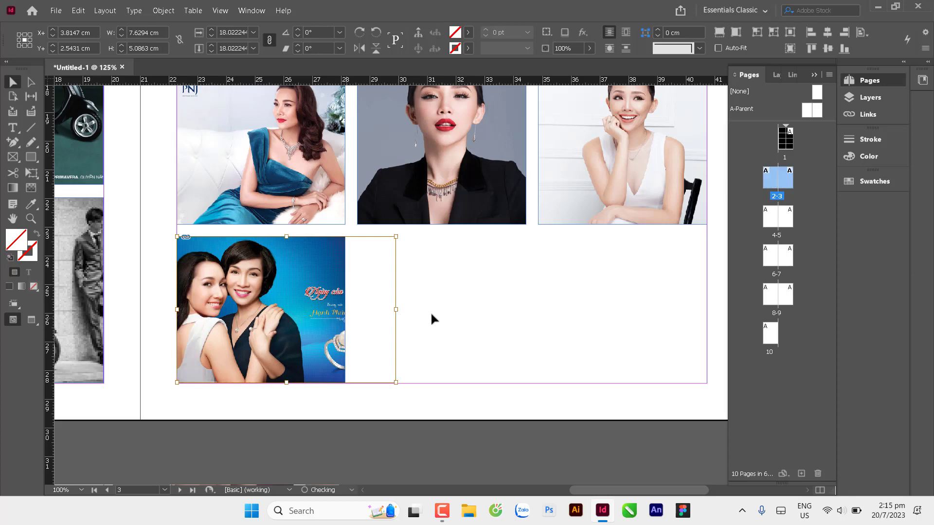
click(457, 311)
key(ctrl+minus)
Step: Zoom into page 2's Vespa grid and shift the couple photo left within its frame
key(ctrl+minus)
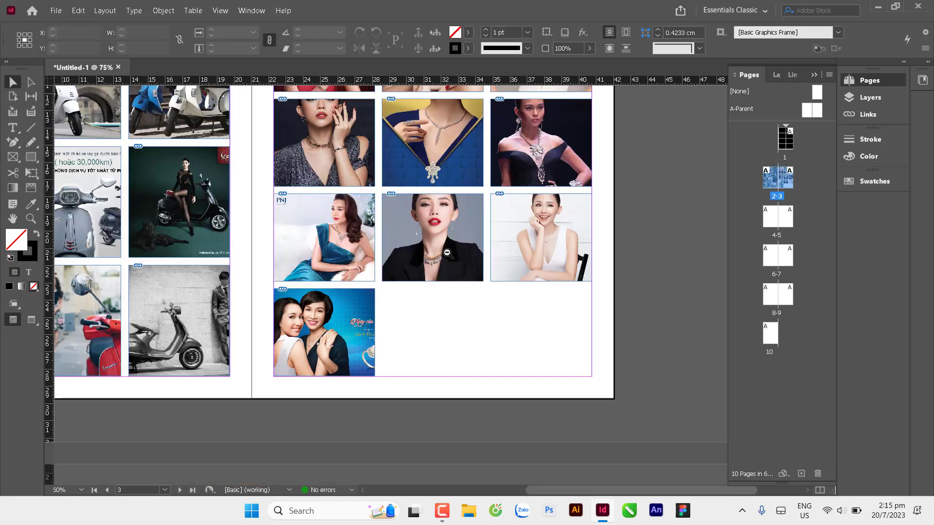
scroll(446, 328, up, 1)
key(ctrl+minus)
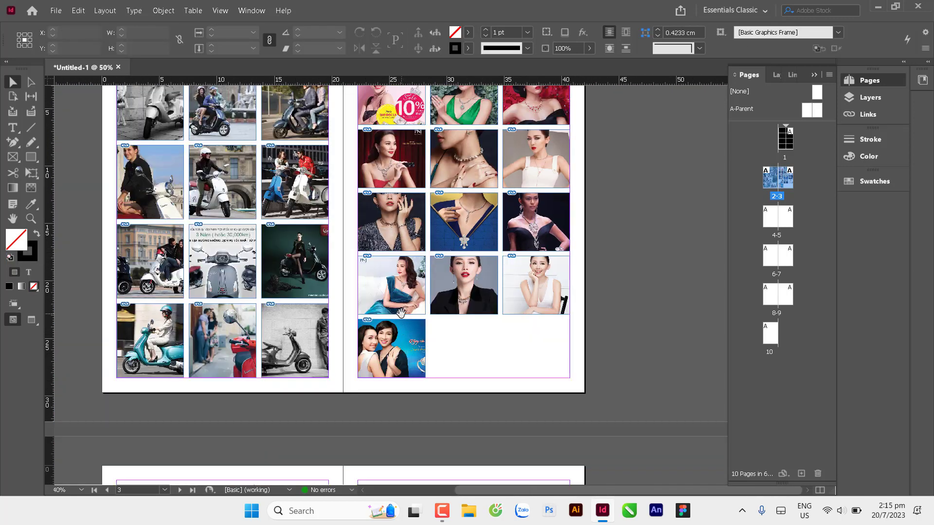
ctrl+click(184, 281)
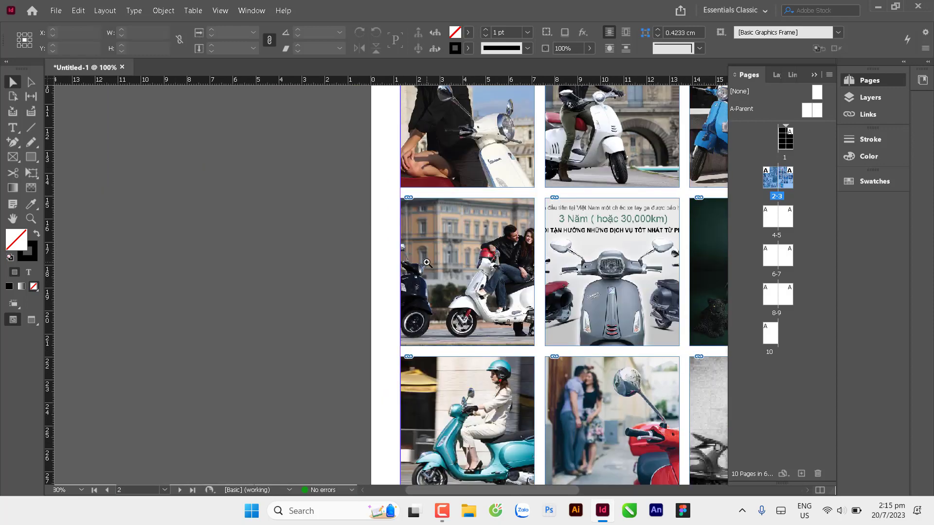
ctrl+click(426, 263)
scroll(426, 262, right, 3)
drag(388, 284, 352, 285)
click(200, 188)
Step: Shift the red scooter photo left and the greyscale scooter photo right in their frames
scroll(350, 274, down, 1)
scroll(350, 274, right, 1)
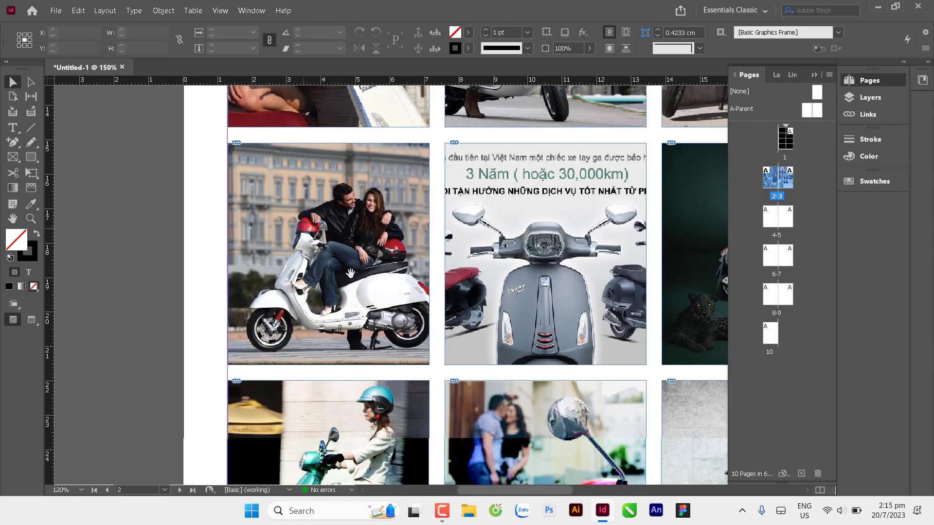
key(ctrl+minus)
scroll(350, 274, right, 3)
click(327, 366)
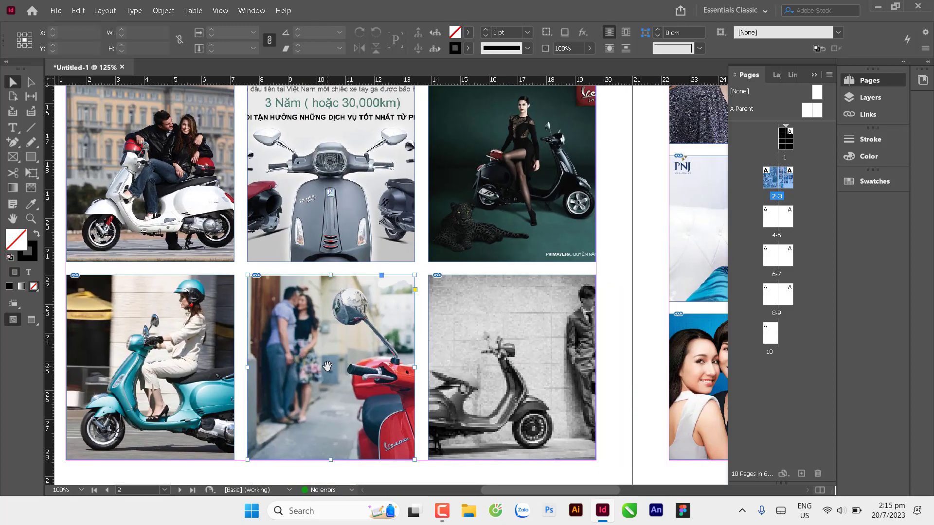
drag(327, 366, 290, 361)
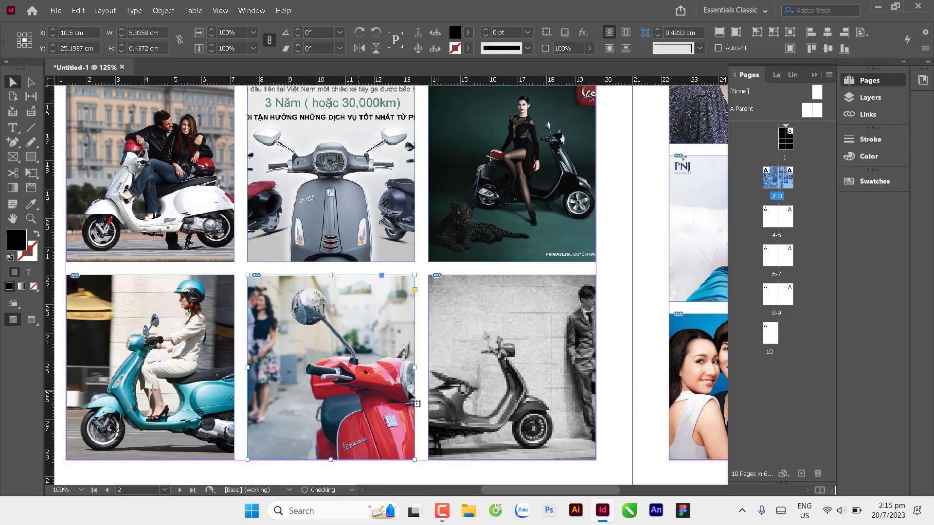
scroll(415, 404, down, 1)
scroll(415, 403, right, 1)
click(454, 359)
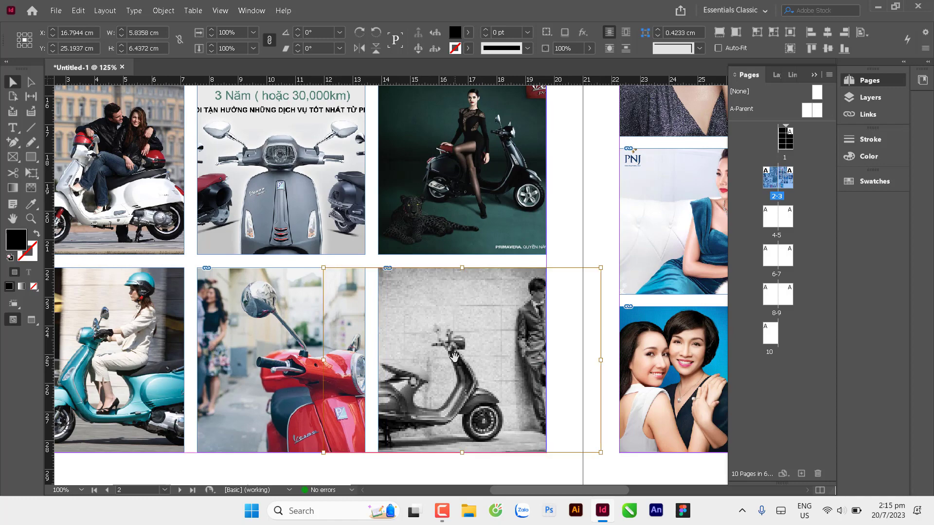
drag(454, 358, 484, 359)
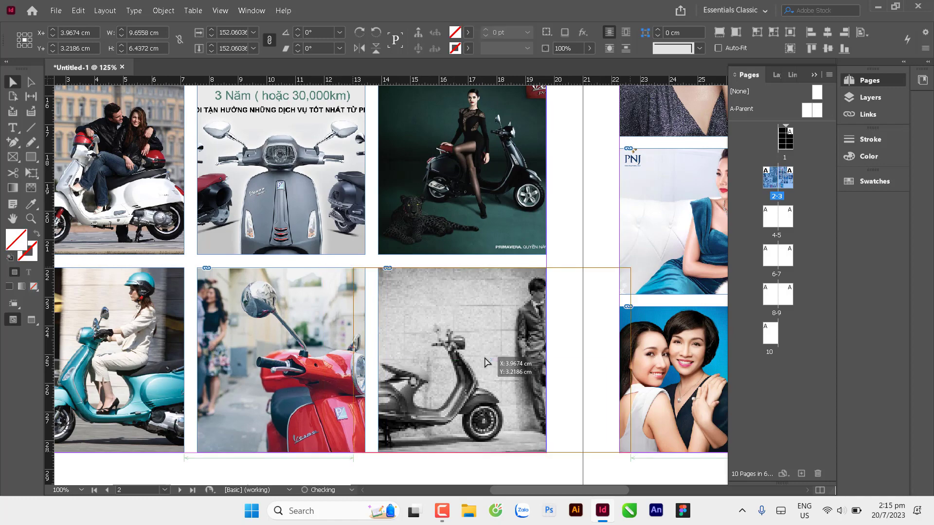
click(567, 220)
scroll(468, 261, down, 3)
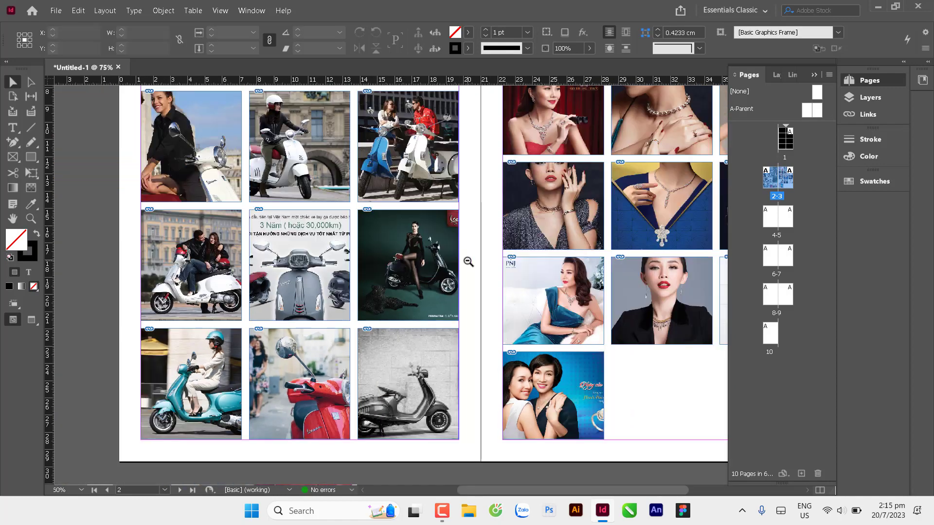
scroll(468, 261, down, 1)
Step: Clear the frame selection on spread 2–3 and scroll up to the empty page 1
scroll(363, 303, down, 2)
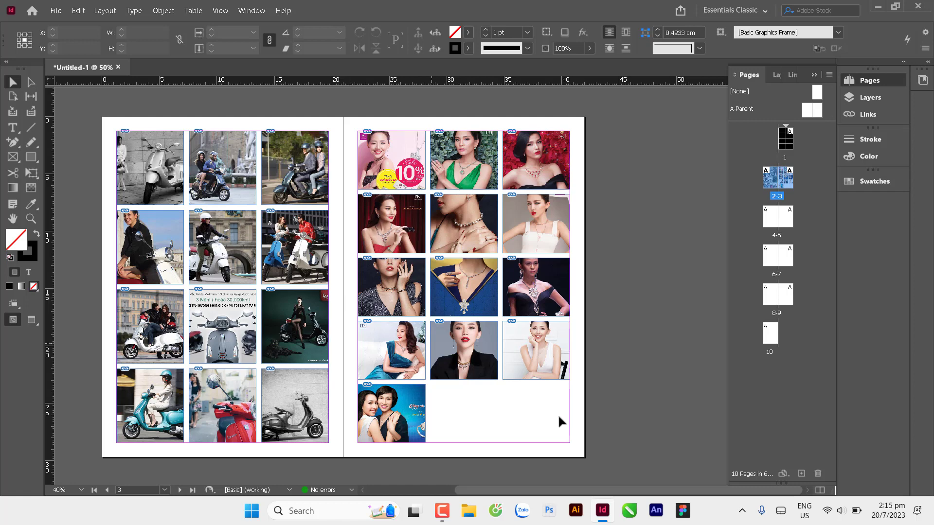
mouse_move(586, 444)
mouse_down()
mouse_move(456, 389)
mouse_move(591, 452)
mouse_up()
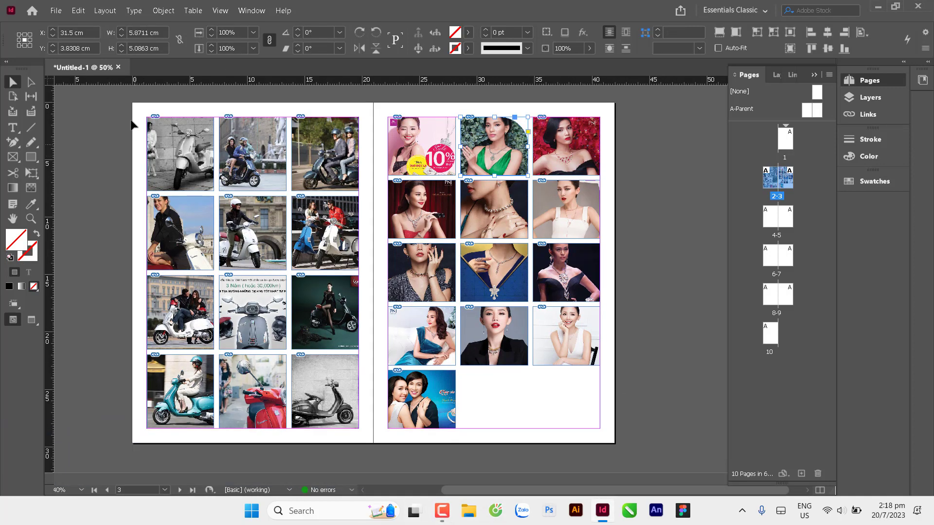
drag(134, 125, 629, 405)
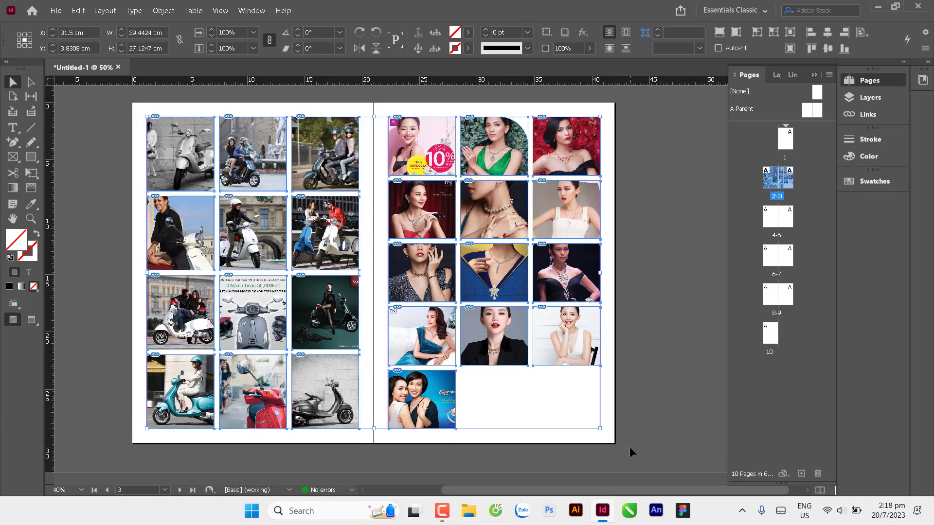
click(629, 401)
scroll(629, 401, up, 3)
scroll(628, 397, up, 3)
scroll(624, 393, up, 2)
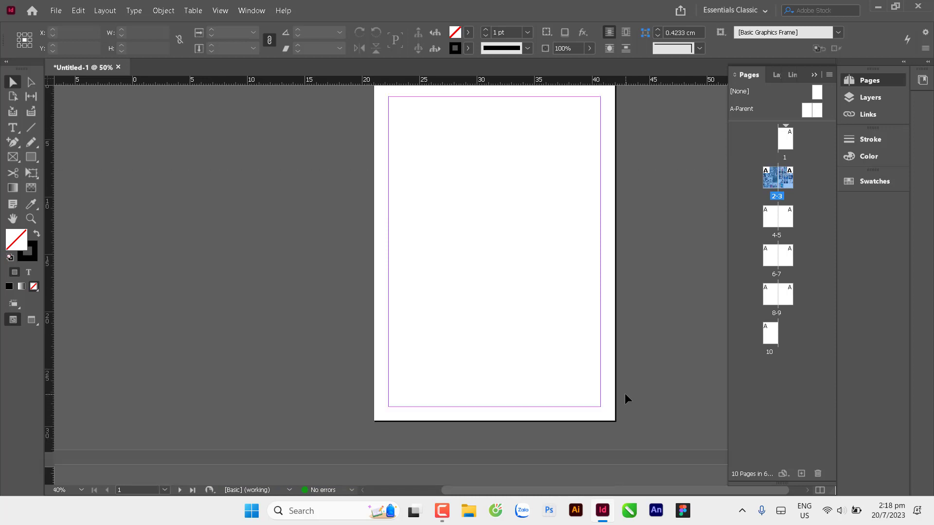
scroll(624, 393, up, 1)
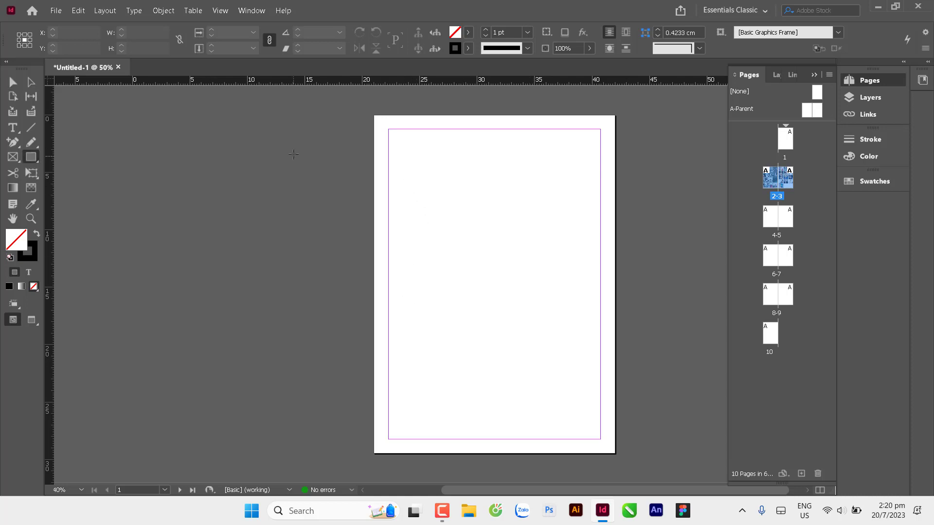
Step: On page 1, draw a rectangle from corner to corner of the page and fill it solid black
click(434, 154)
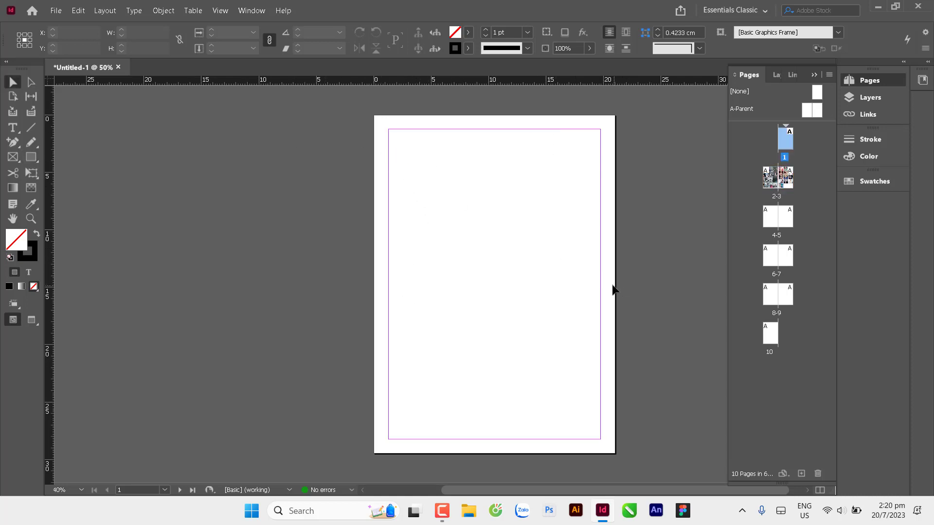
drag(613, 286, 392, 209)
key(m)
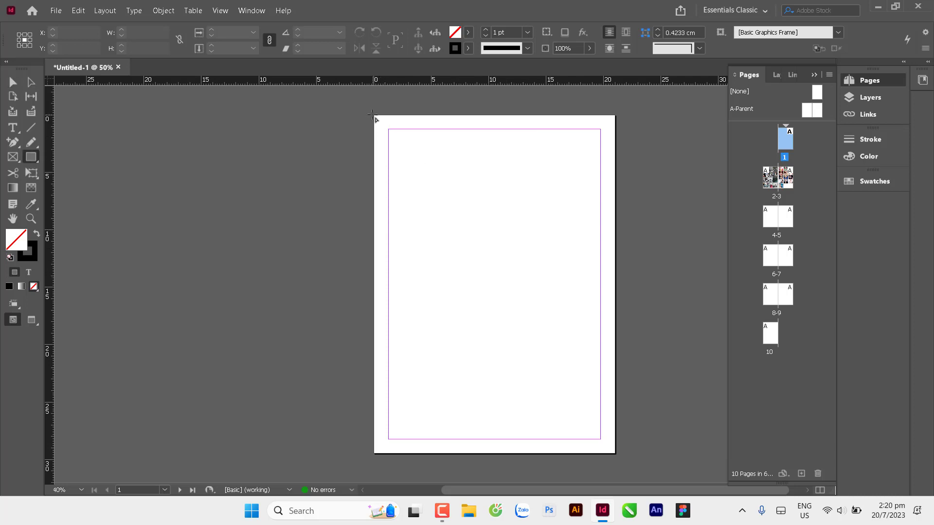
drag(373, 114, 610, 449)
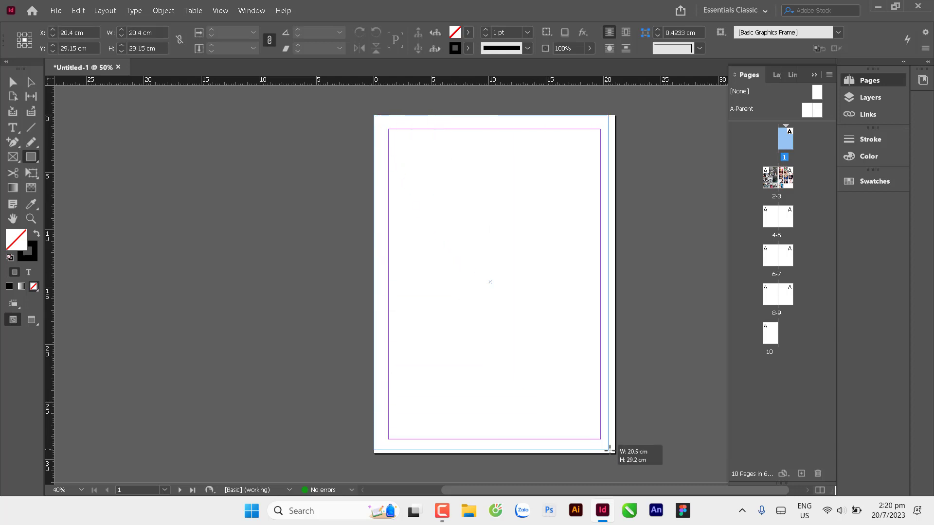
drag(609, 450, 615, 453)
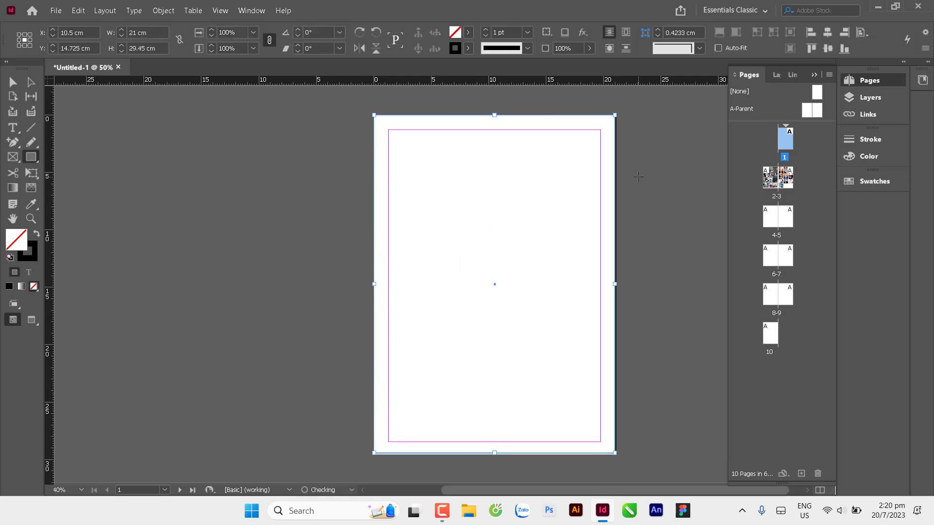
key(shift+x)
Step: Stretch the black frame's bottom edge down to meet the page's bottom edge
key(v)
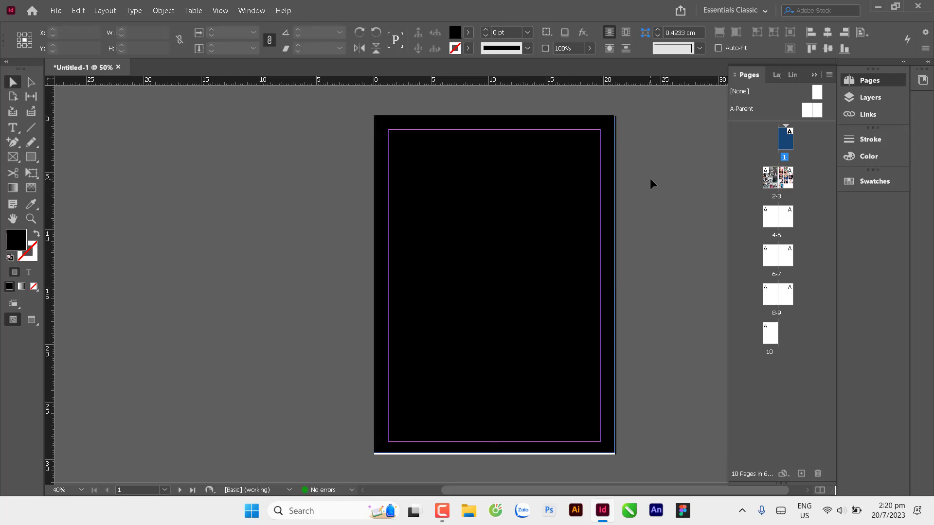
click(650, 180)
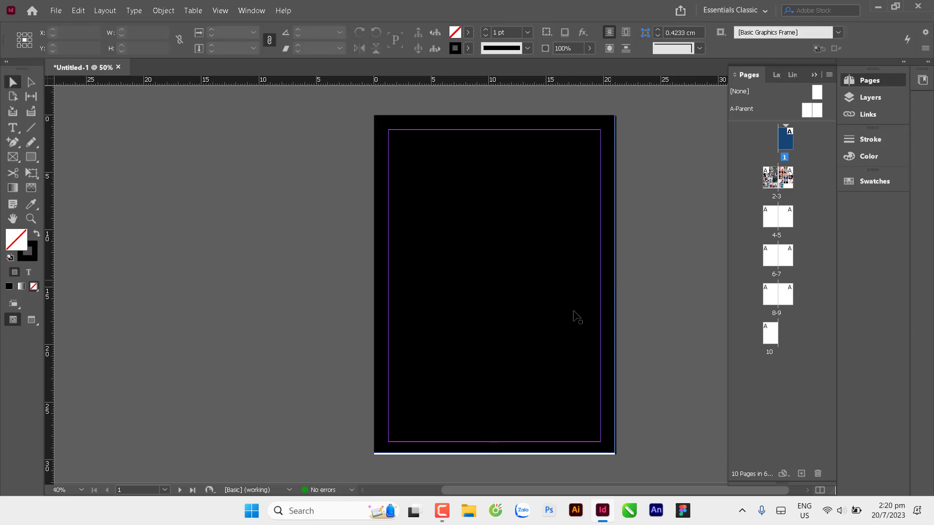
click(546, 341)
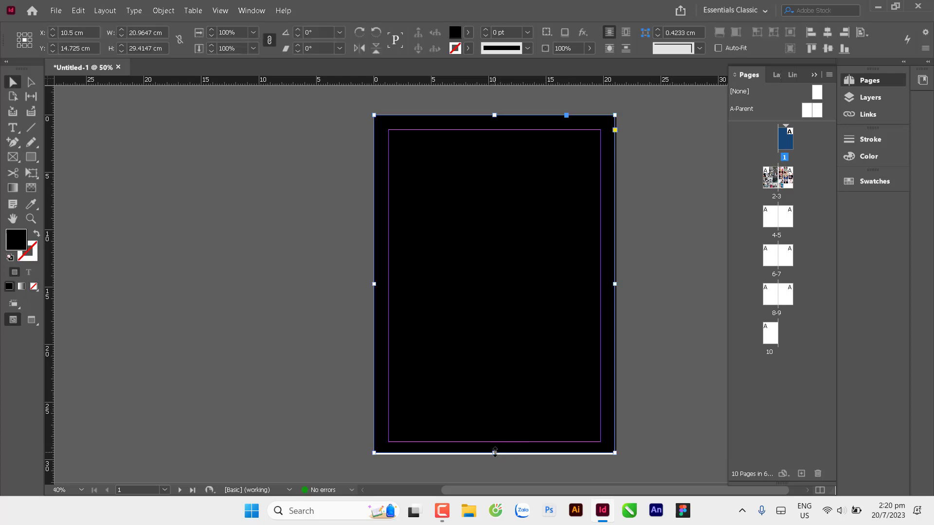
drag(494, 454, 494, 456)
click(295, 409)
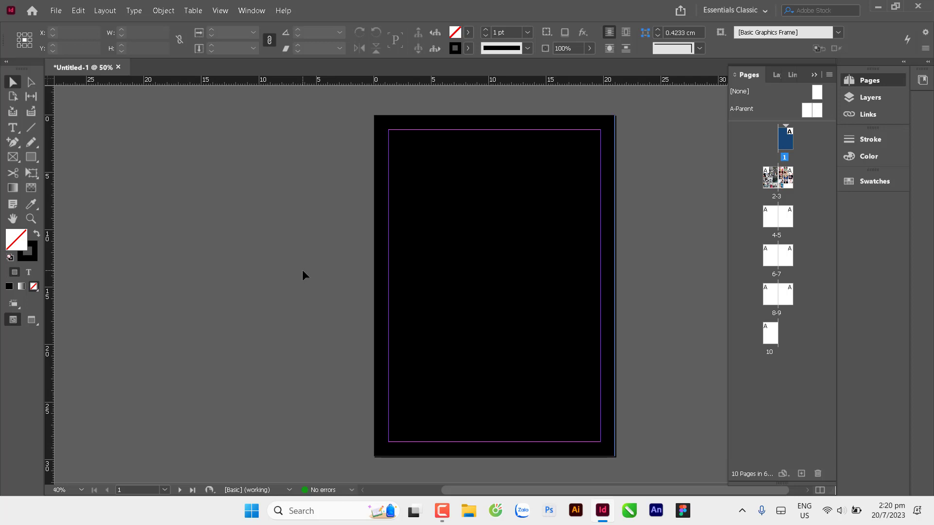
Step: Try placing 800-PNJ_6.jpg into the black frame and fitting it, then undo both
click(487, 240)
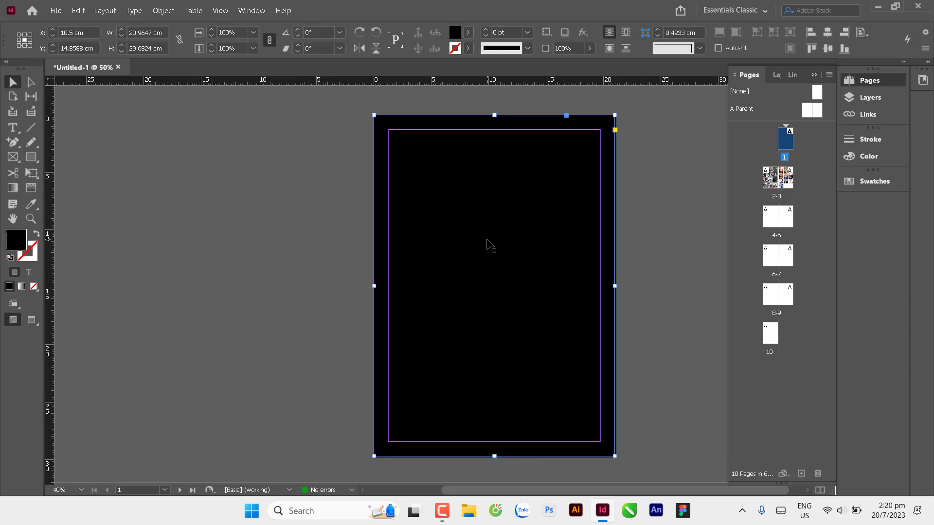
drag(489, 244, 553, 243)
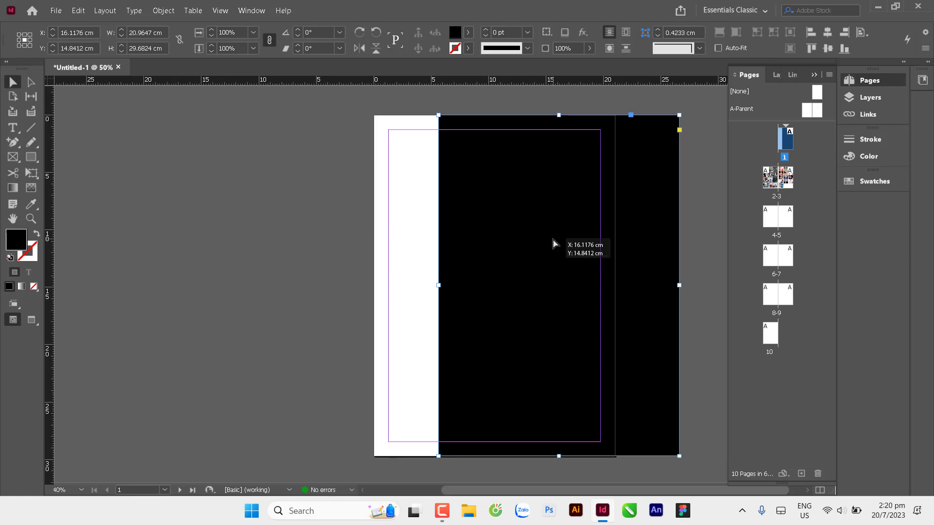
key(ctrl+z)
key(ctrl+d)
click(492, 183)
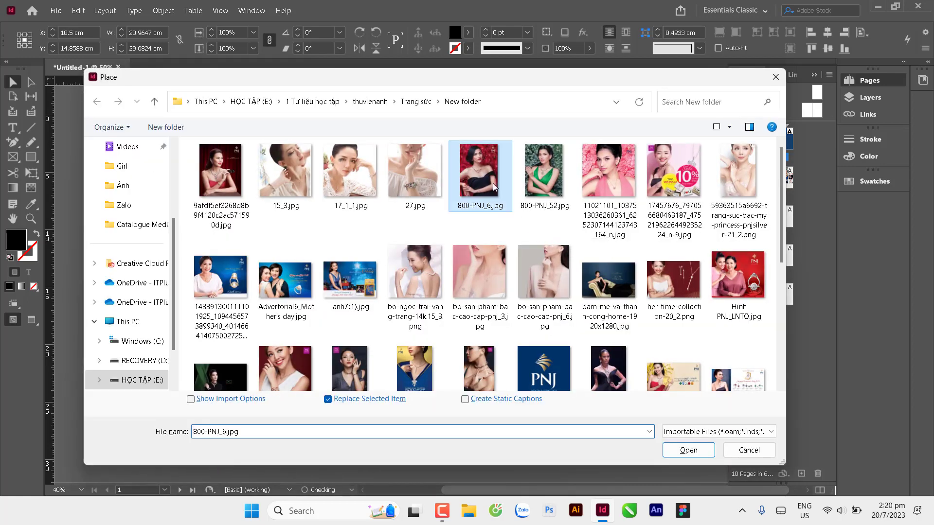
double_click(492, 183)
key(ctrl+alt+shift+c)
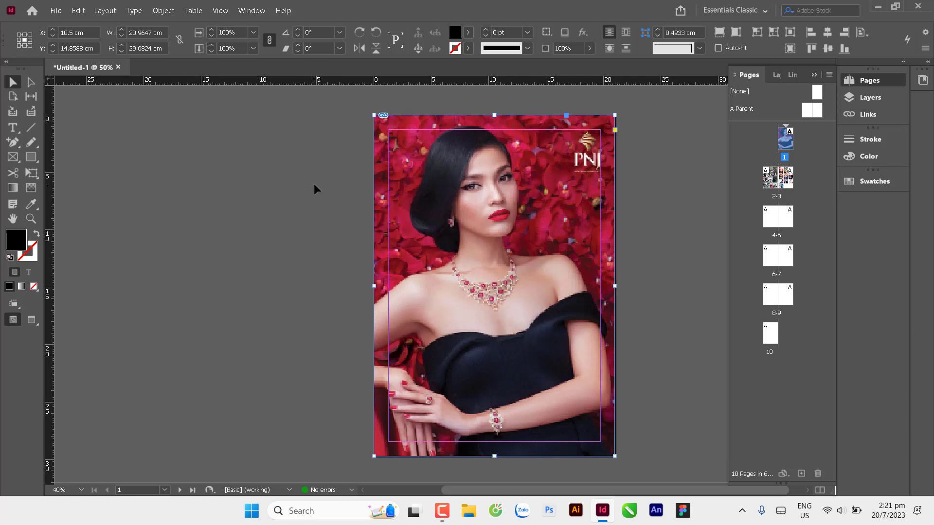
key(ctrl+z)
key(ctrl+z)
key(ctrl+z)
key(ctrl+z)
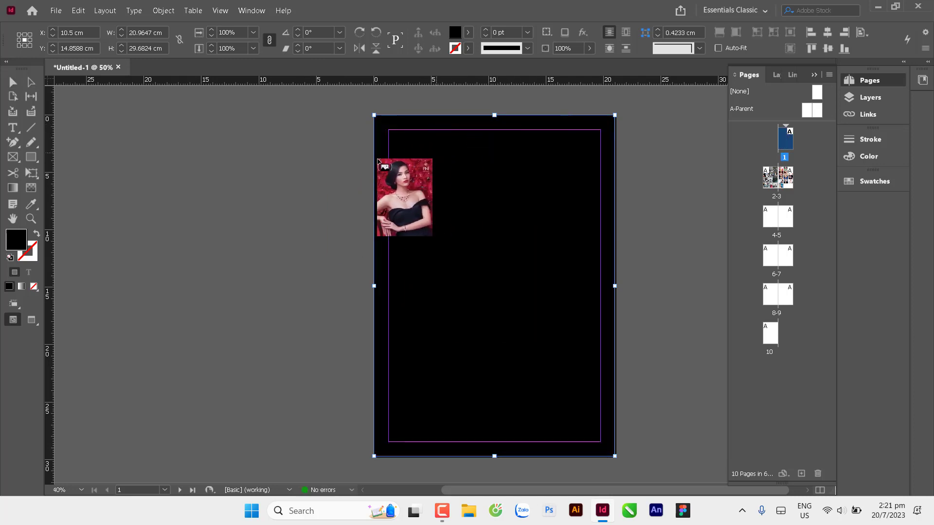
key(ctrl+z)
key(ctrl+z)
key(ctrl+z)
key(ctrl+z)
key(ctrl+z)
key(ctrl+z)
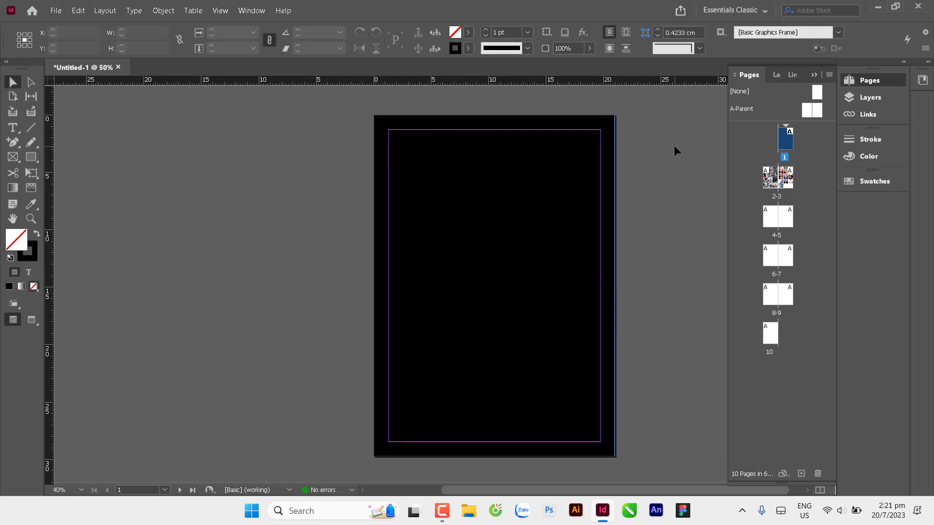
Step: Place photo.jpg (the PNJ logo) as a small frame near the top right, then undo it
key(ctrl+d)
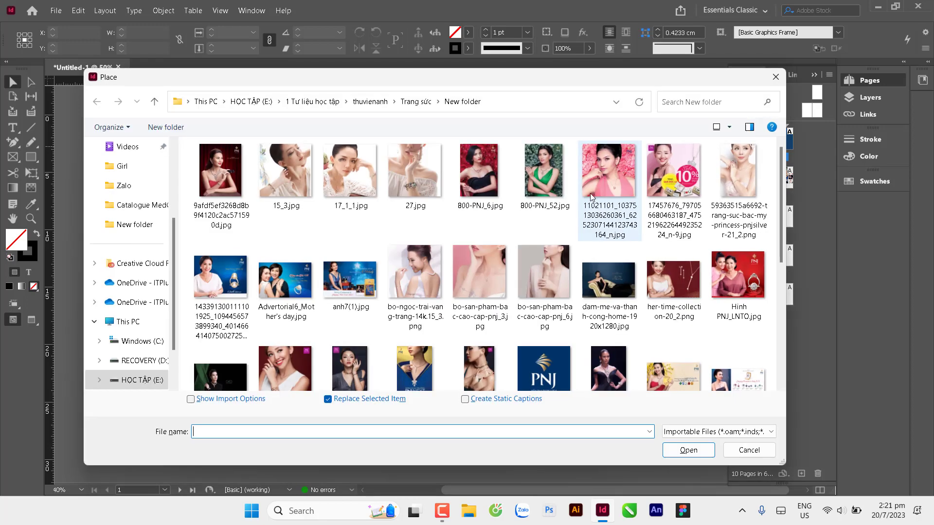
scroll(590, 194, down, 5)
double_click(543, 168)
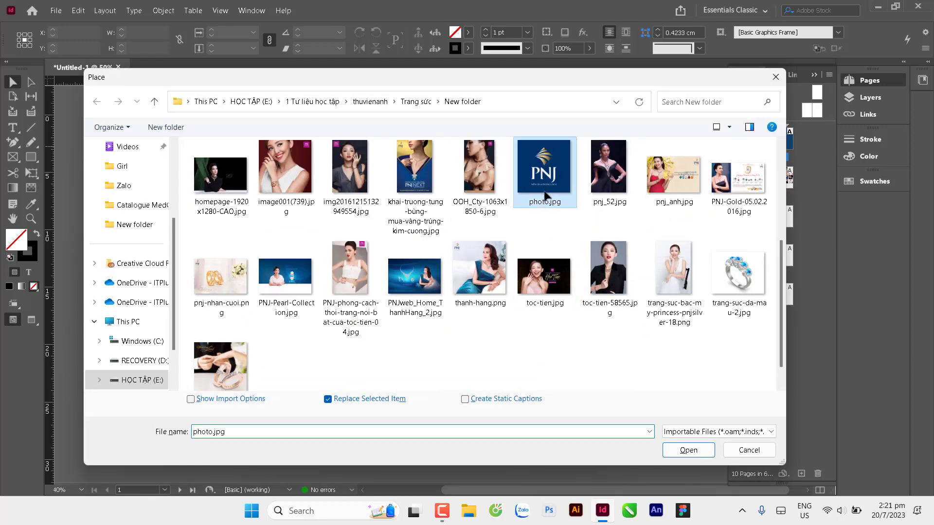
mouse_move(560, 223)
mouse_down()
mouse_move(496, 166)
mouse_move(541, 207)
mouse_move(321, 194)
mouse_up()
click(427, 211)
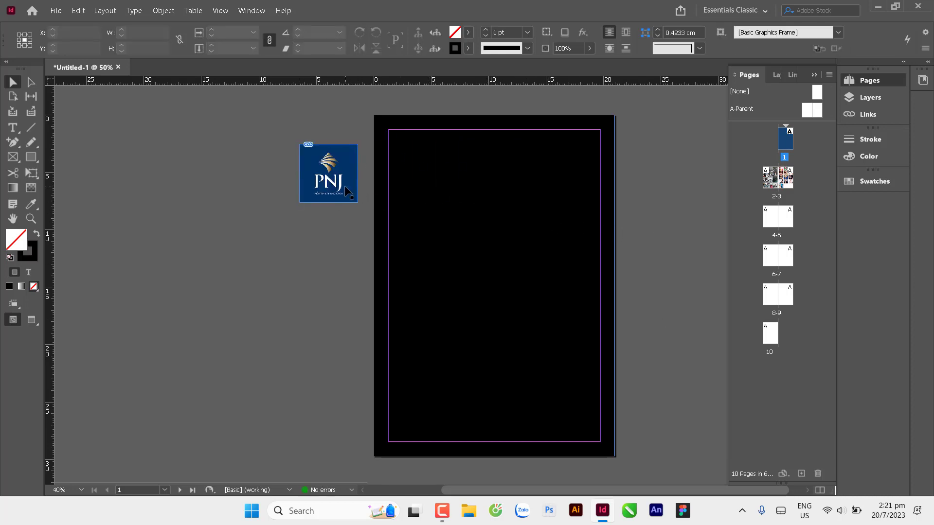
drag(524, 187, 547, 176)
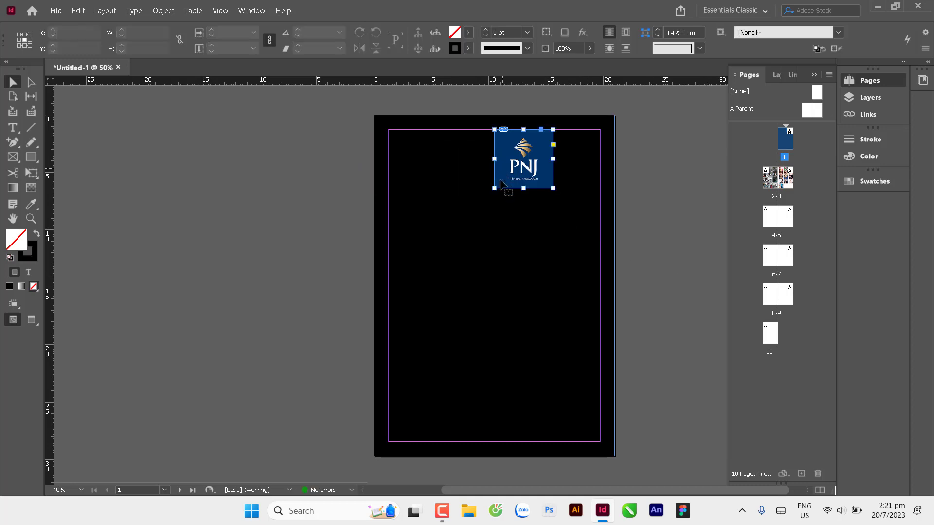
key(ctrl+z)
Step: Load photo.jpg into the black page frame, then revert the frame to plain black
key(ctrl+d)
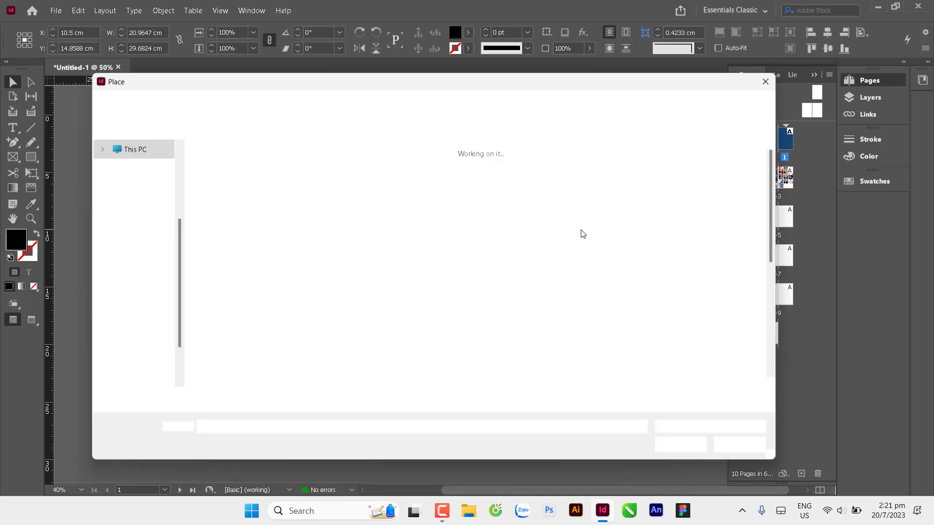
double_click(541, 236)
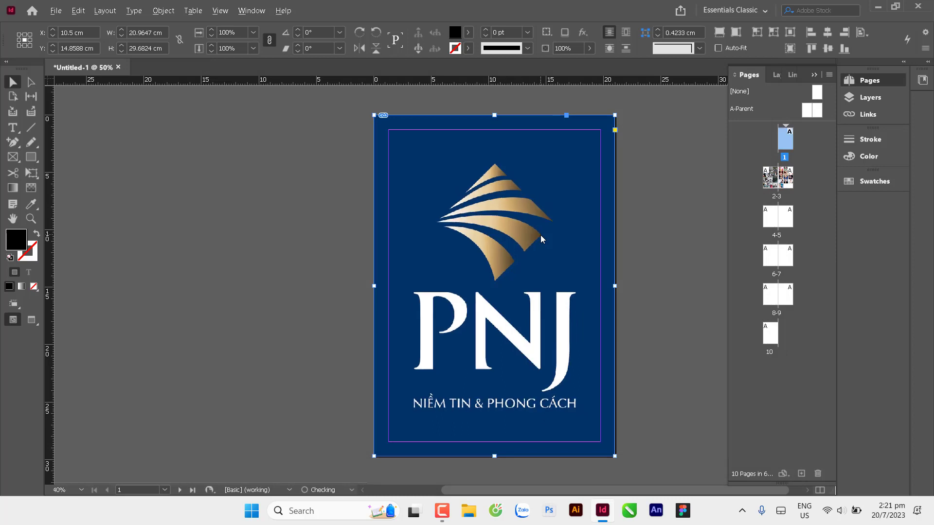
click(684, 271)
click(614, 276)
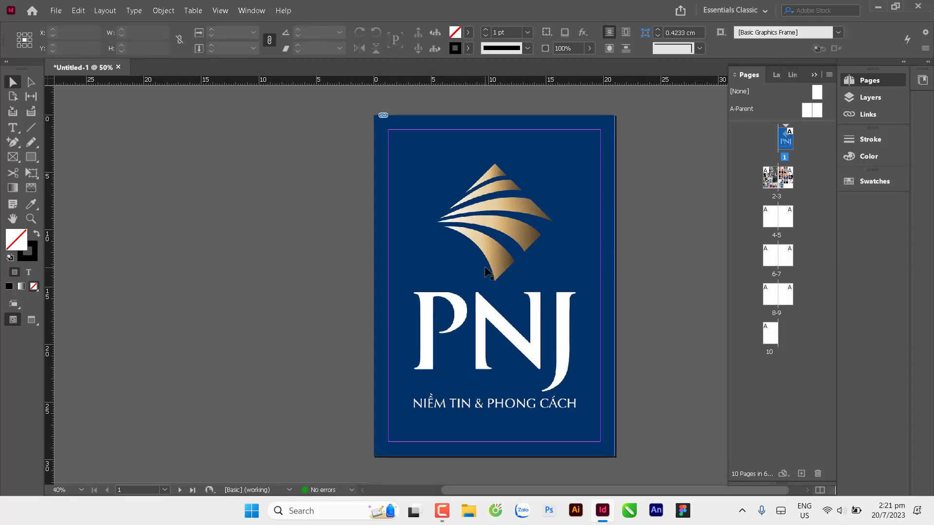
click(430, 295)
key(shift+x)
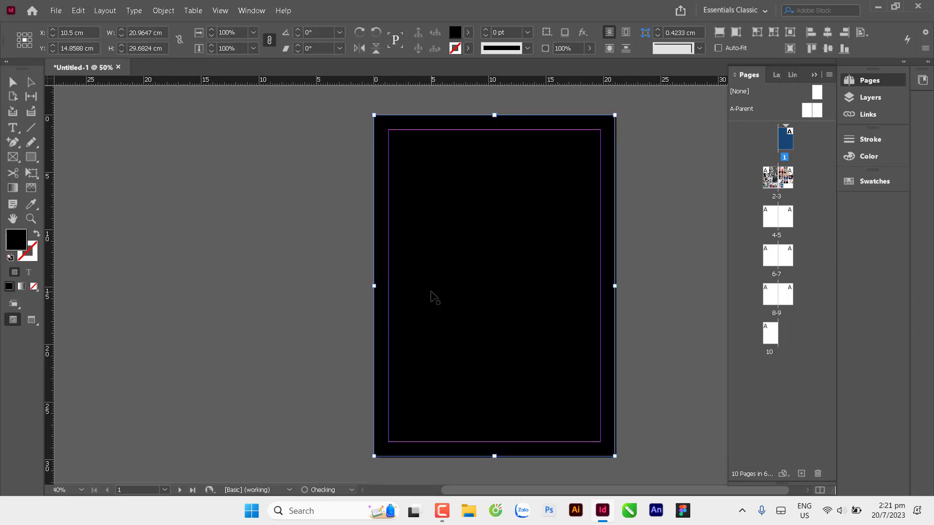
click(661, 219)
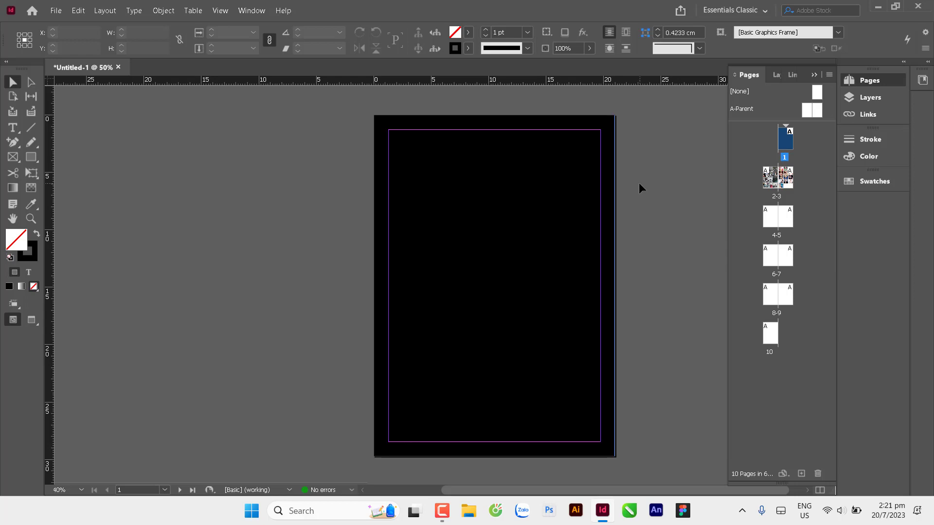
Step: Draw the PNJ logo frame at the top right with a 1.2 cm rounded corner, snapped to the right margin
key(ctrl+d)
scroll(552, 379, down, 1)
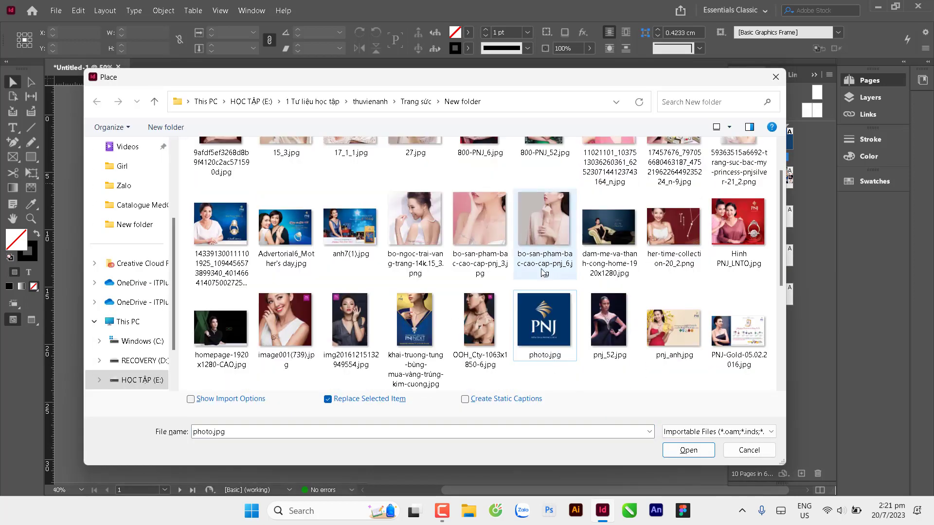
double_click(544, 321)
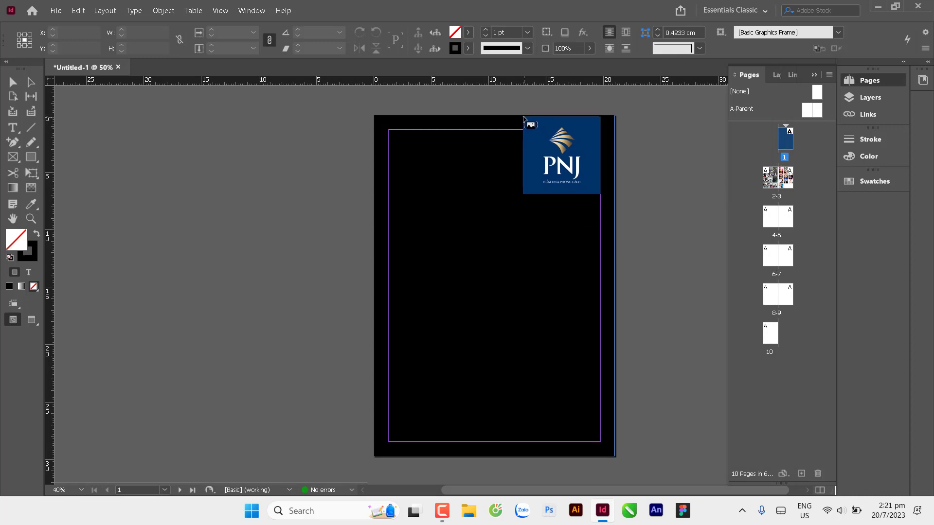
drag(524, 116, 564, 170)
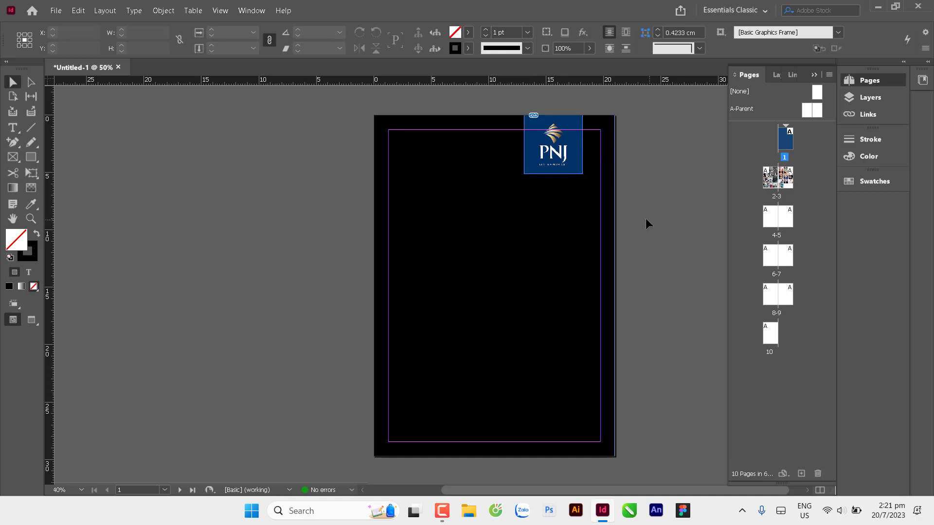
click(566, 150)
mouse_move(583, 130)
mouse_down()
mouse_move(562, 171)
mouse_move(579, 170)
mouse_up()
click(659, 196)
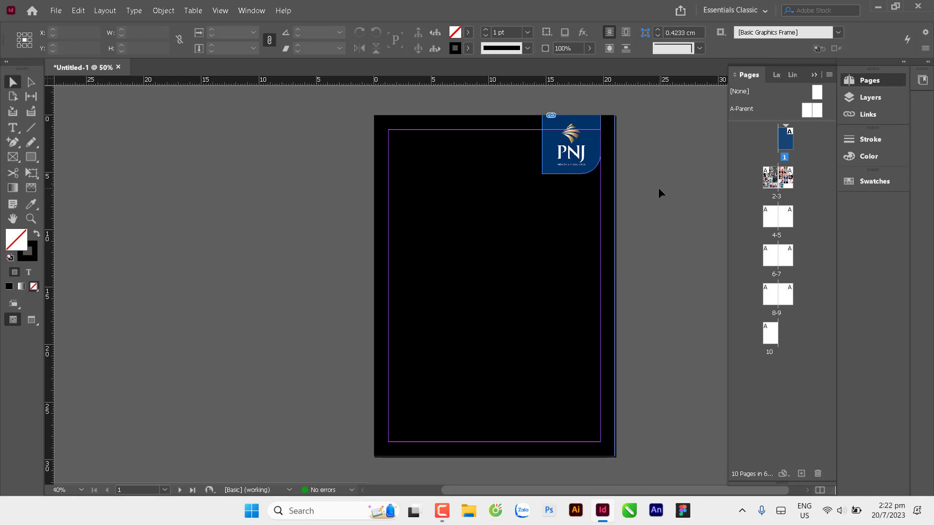
click(407, 271)
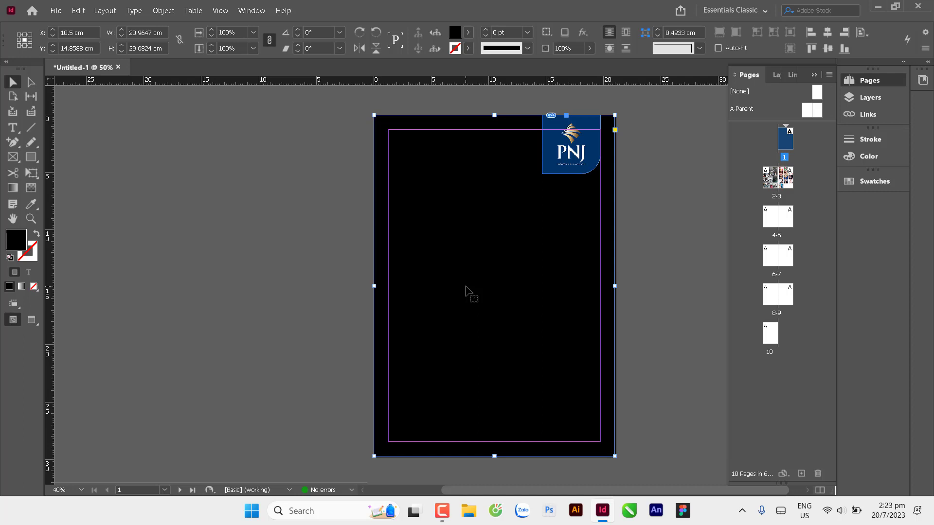
Step: Bring up the Gradient panel with the Gradient tool and move it off the page
key(g)
double_click(14, 188)
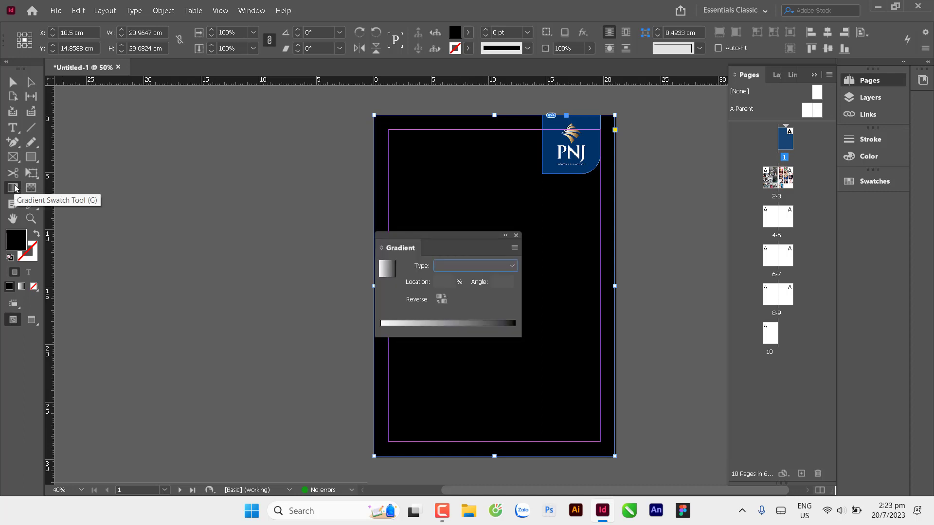
click(515, 236)
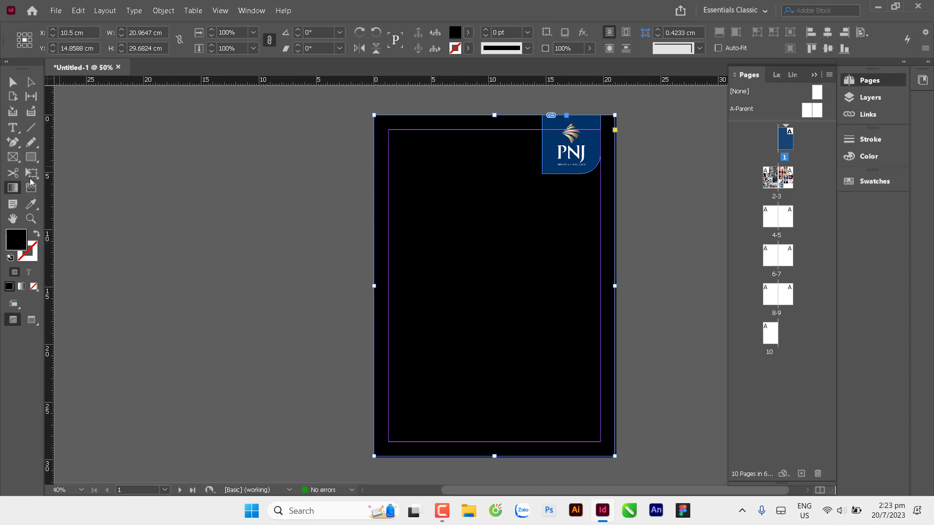
double_click(14, 188)
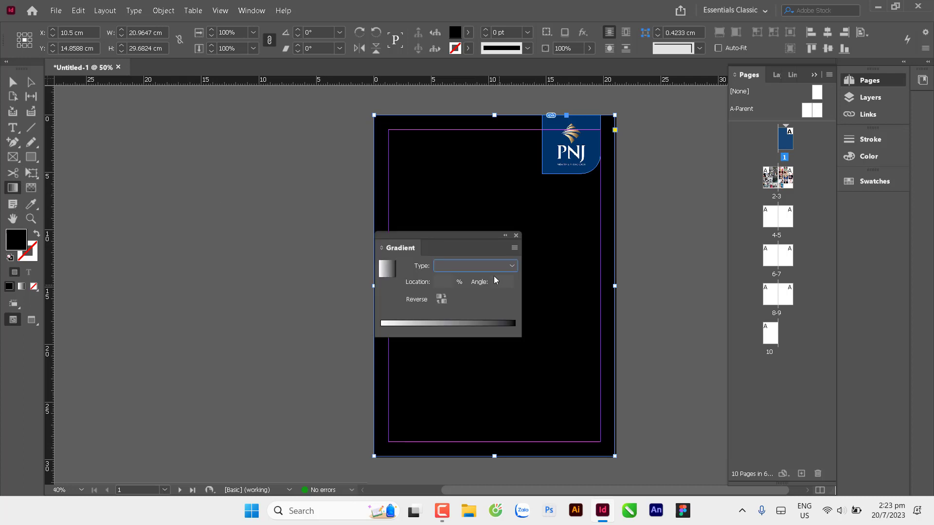
drag(463, 236, 214, 108)
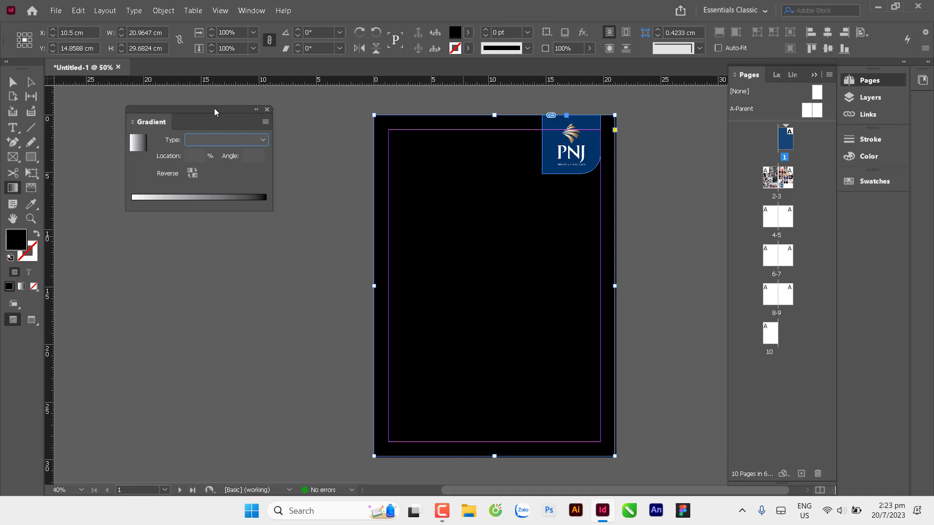
Step: Toggle the Gradient panel's extra options on and off
click(265, 121)
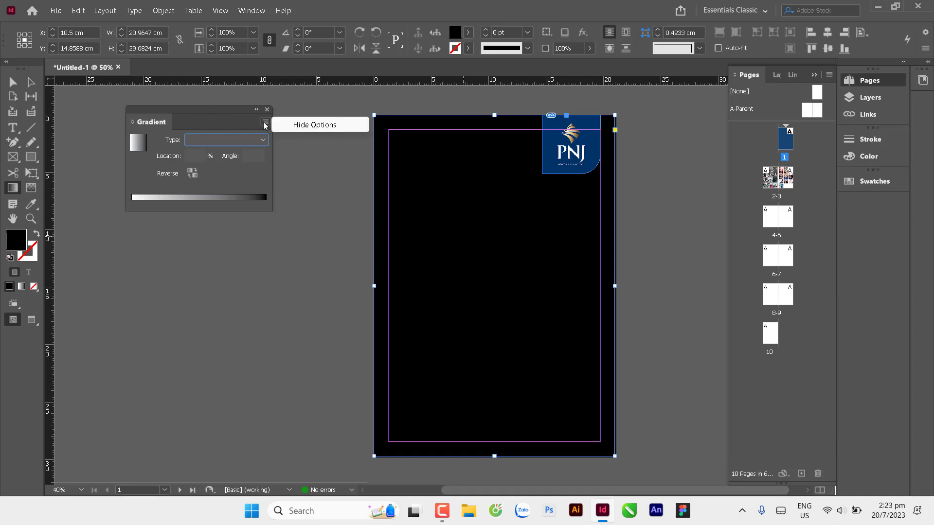
click(294, 129)
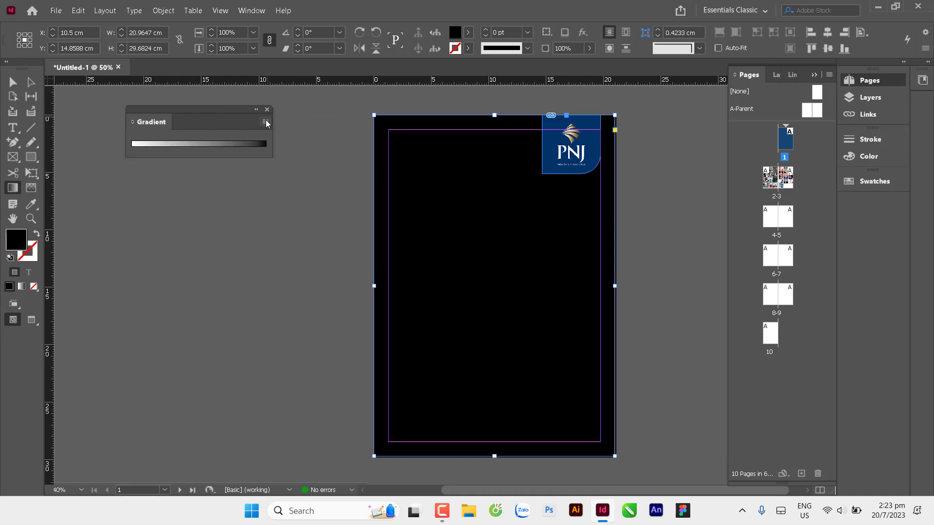
click(265, 123)
click(311, 125)
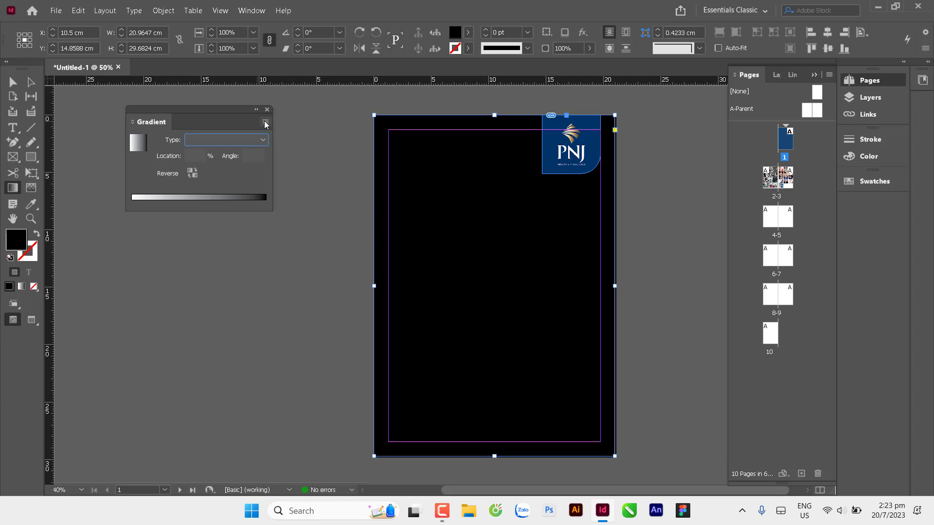
click(266, 123)
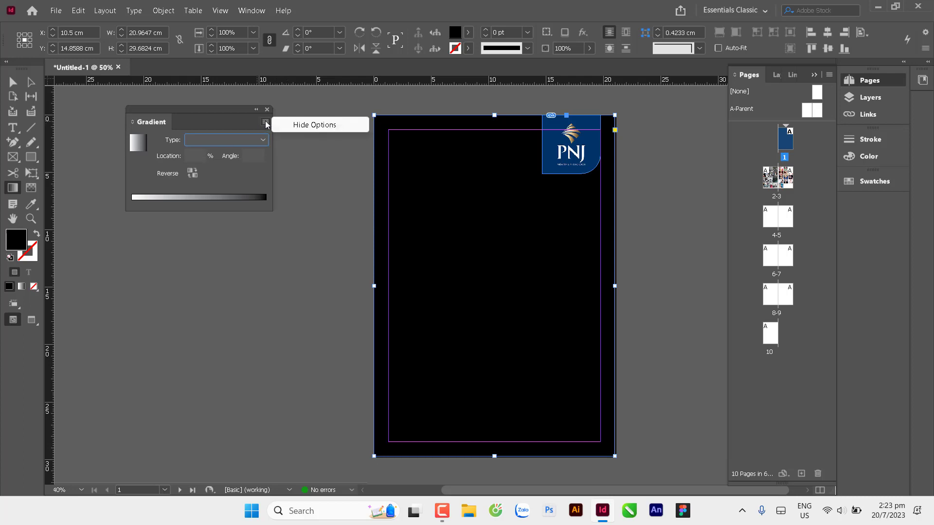
click(265, 123)
click(320, 125)
click(265, 122)
click(317, 125)
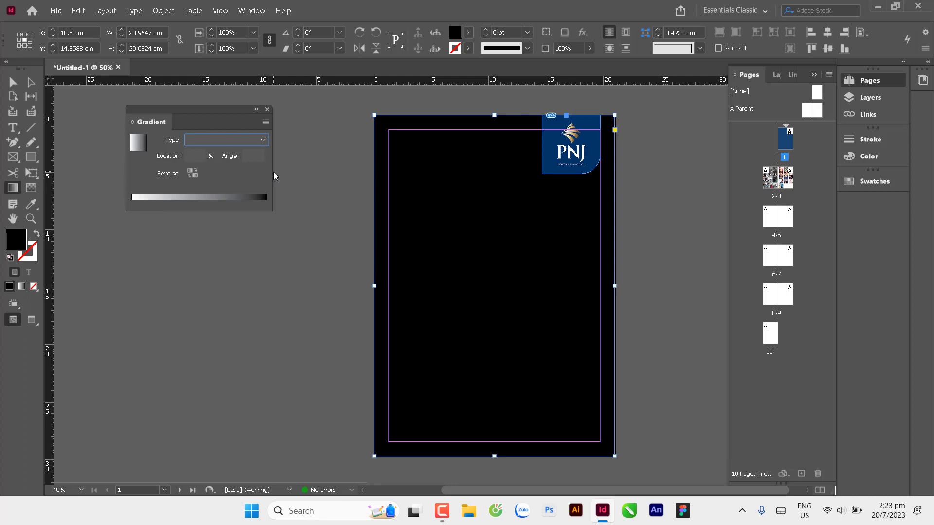
click(267, 124)
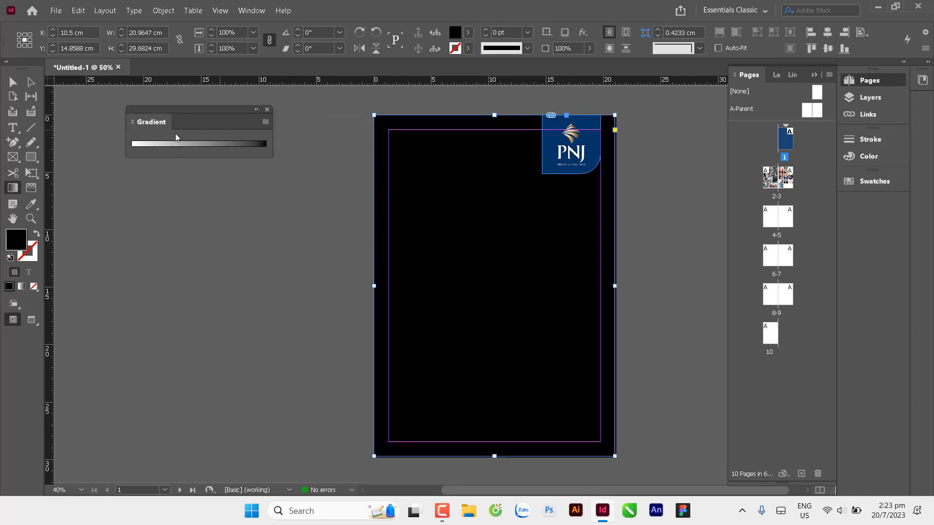
click(265, 122)
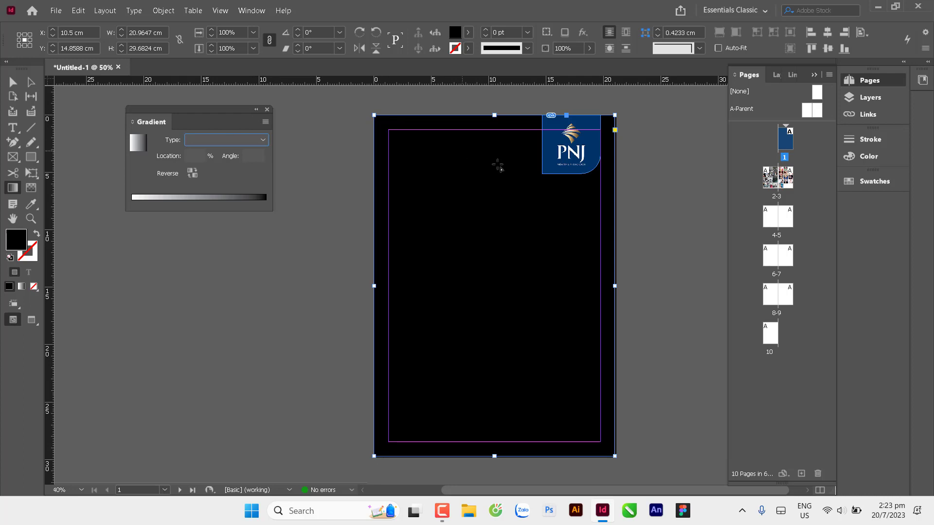
Step: Apply a white-to-black linear gradient running from top-left to bottom-right at -62°
click(197, 197)
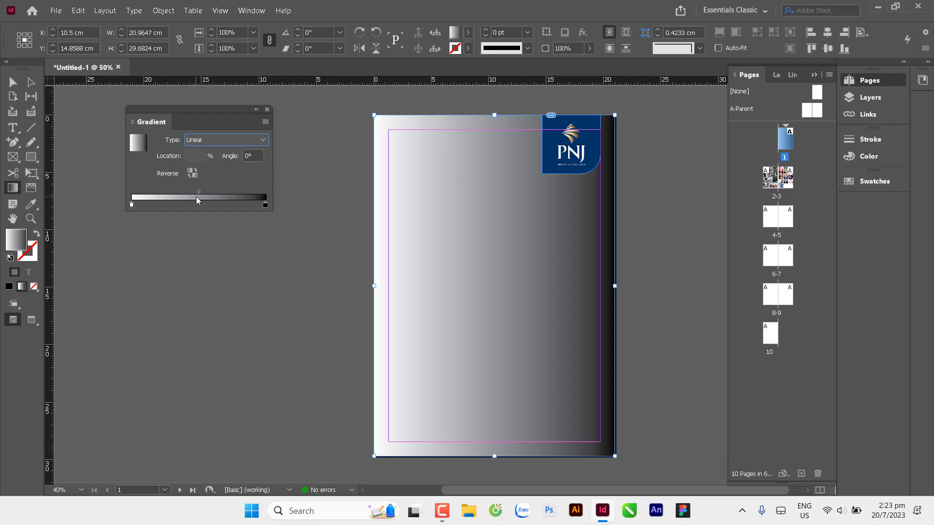
click(265, 206)
mouse_move(472, 181)
mouse_down()
mouse_move(532, 396)
mouse_move(457, 161)
mouse_move(501, 289)
mouse_up()
click(540, 286)
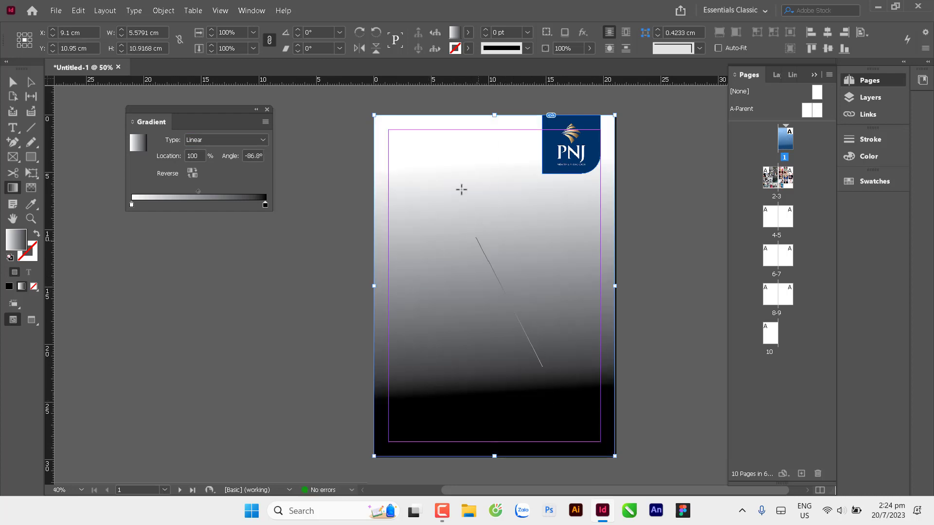
drag(598, 284, 428, 141)
drag(427, 358, 507, 229)
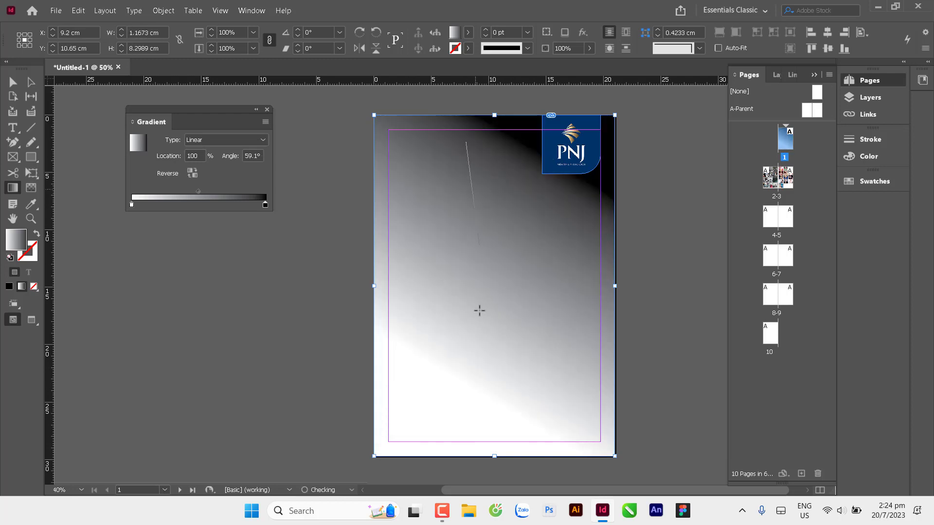
drag(479, 311, 485, 392)
drag(510, 277, 431, 122)
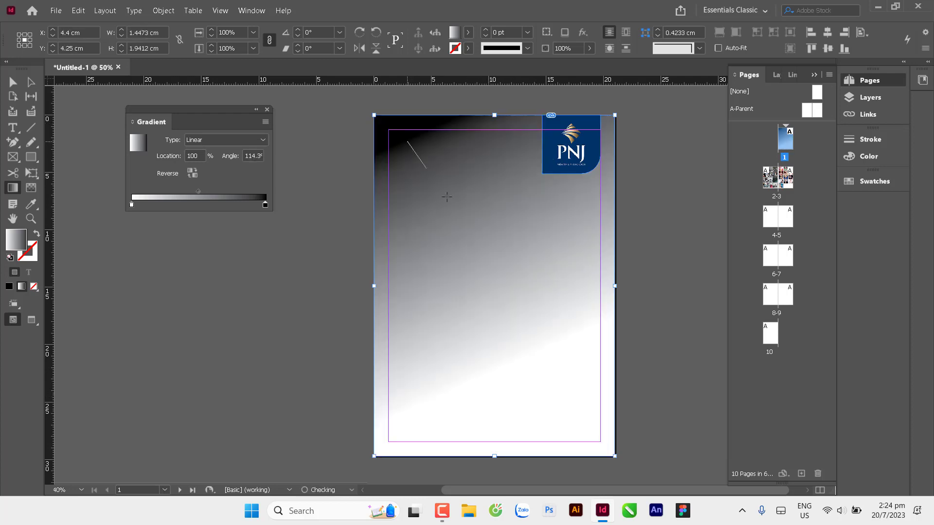
drag(446, 196, 548, 394)
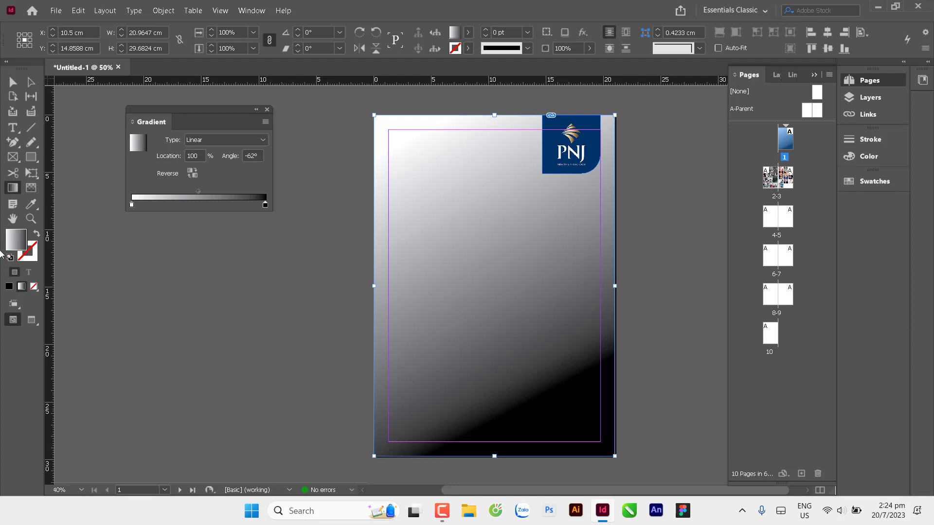
Step: Set the gradient's dark stop to blue 0043b3, then select the white left stop
double_click(16, 243)
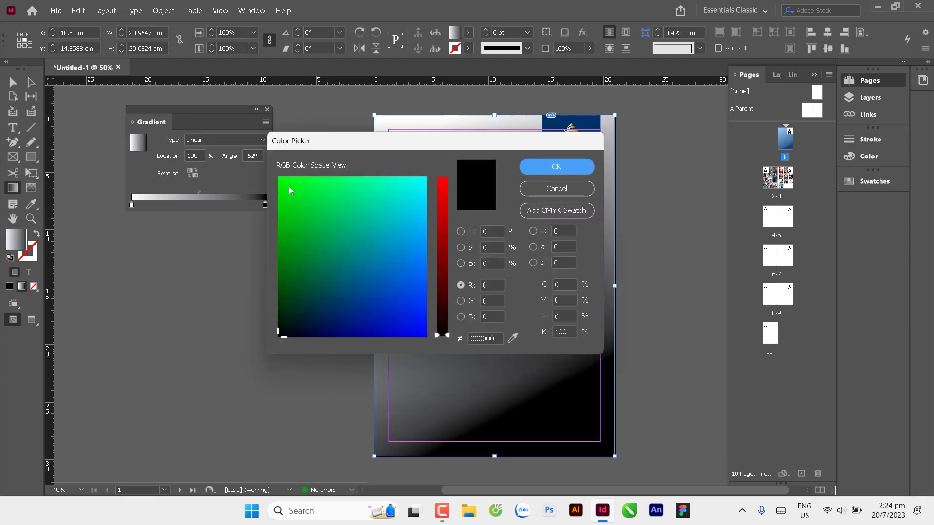
click(382, 294)
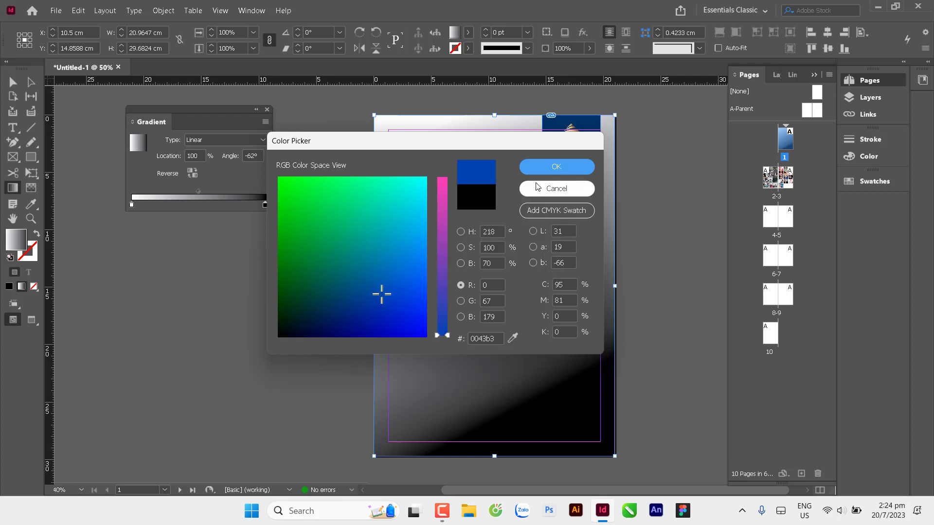
key(Return)
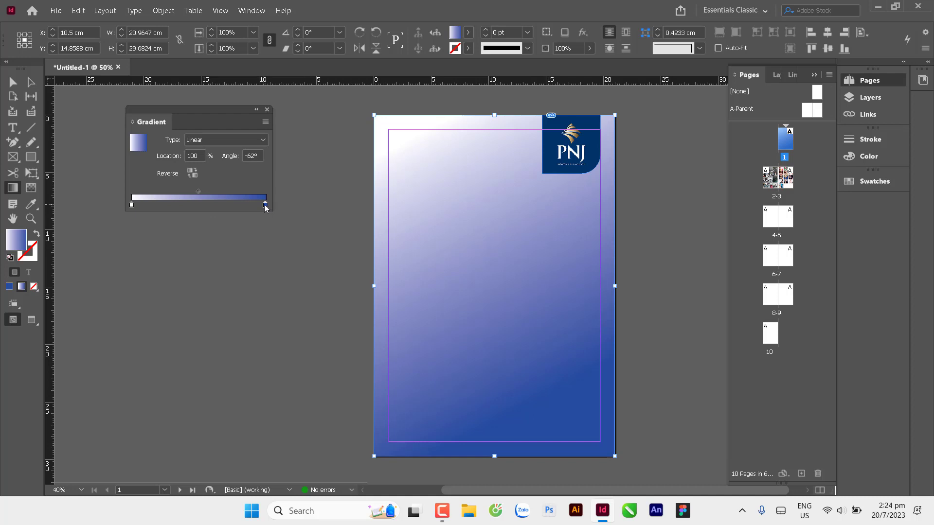
click(132, 204)
key(ctrl+alt+s)
drag(71, 109, 298, 253)
drag(110, 198, 113, 213)
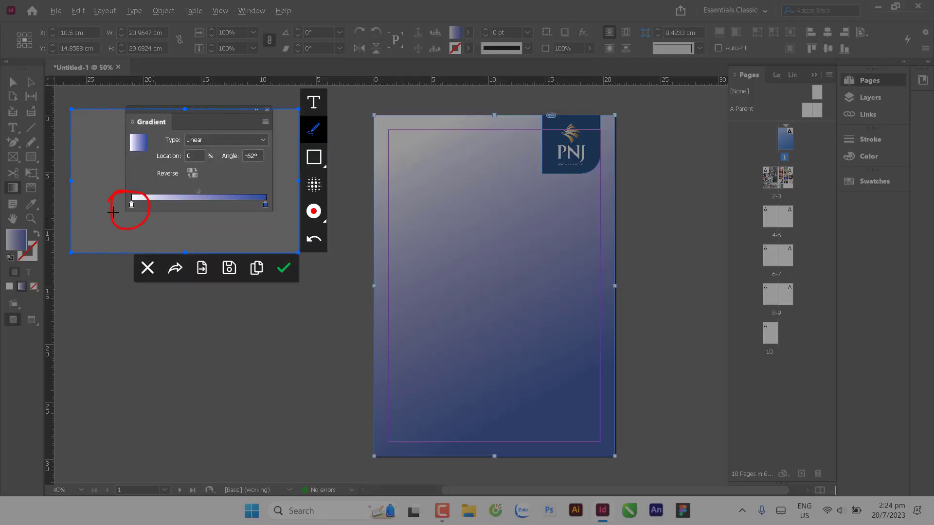
key(Escape)
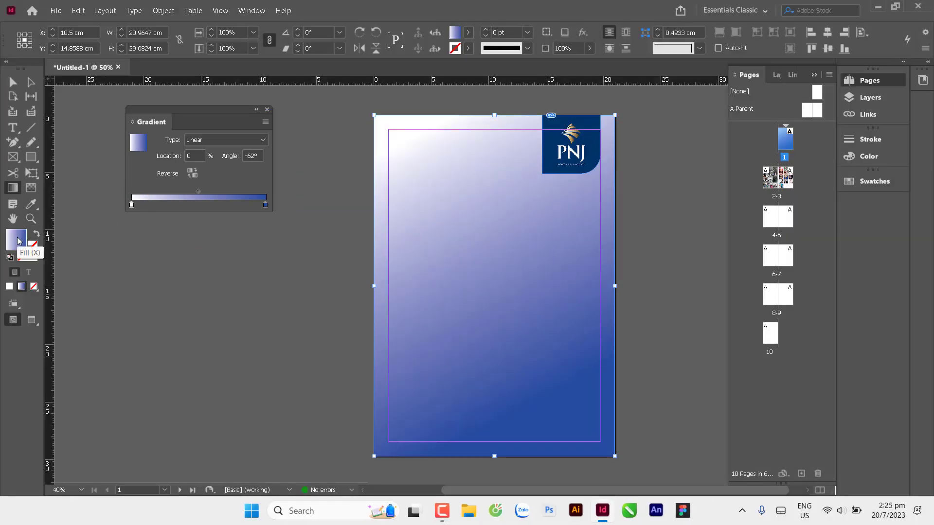
Step: Open the Color Picker for the gradient's white start stop and view its field by hue
double_click(17, 240)
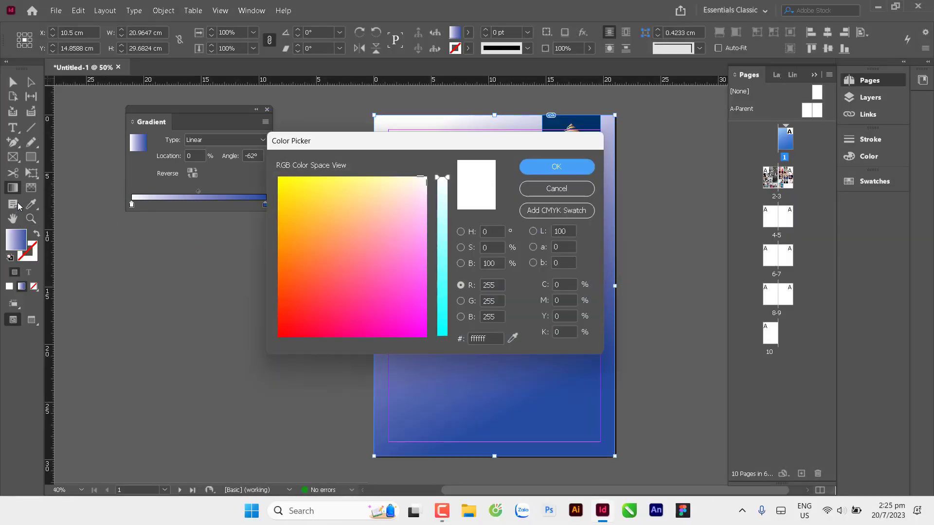
key(Print)
drag(1, 176, 267, 365)
mouse_move(185, 246)
mouse_down()
mouse_move(90, 245)
mouse_move(122, 262)
mouse_up()
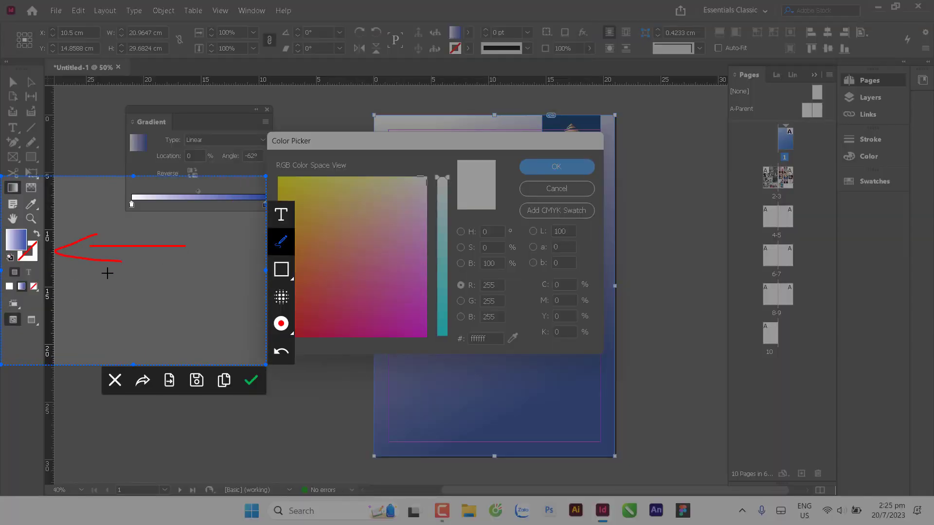
key(Escape)
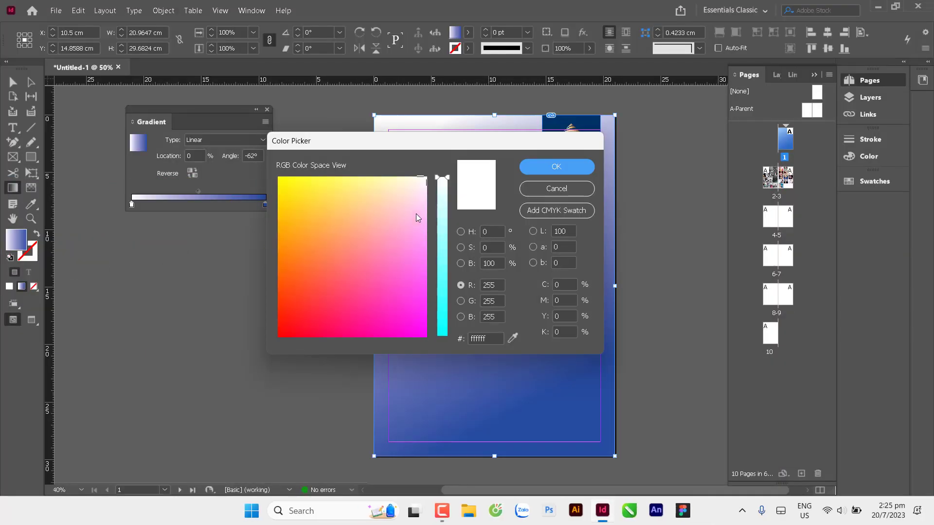
click(460, 232)
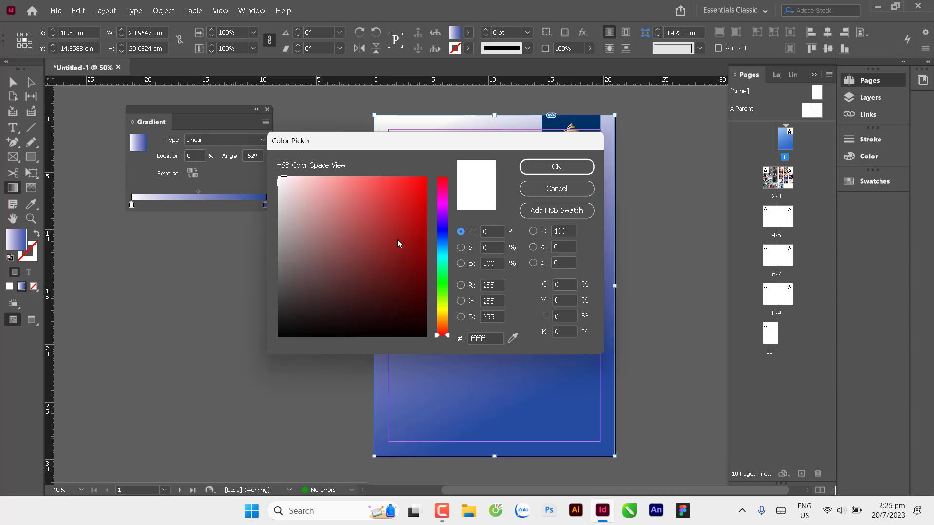
key(Print)
drag(318, 163, 667, 336)
drag(493, 219, 479, 216)
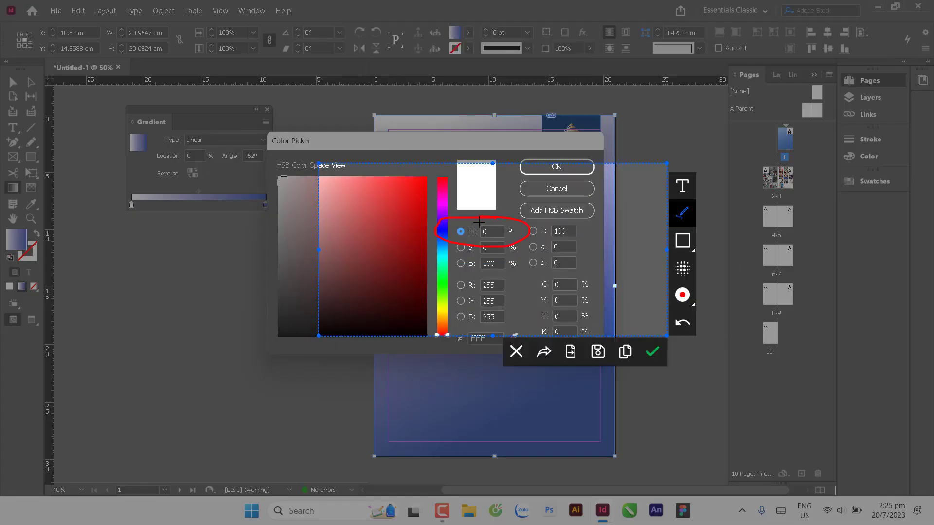
key(ctrl+c)
Step: Set the gradient's start stop to a vivid, saturated bright blue
click(461, 247)
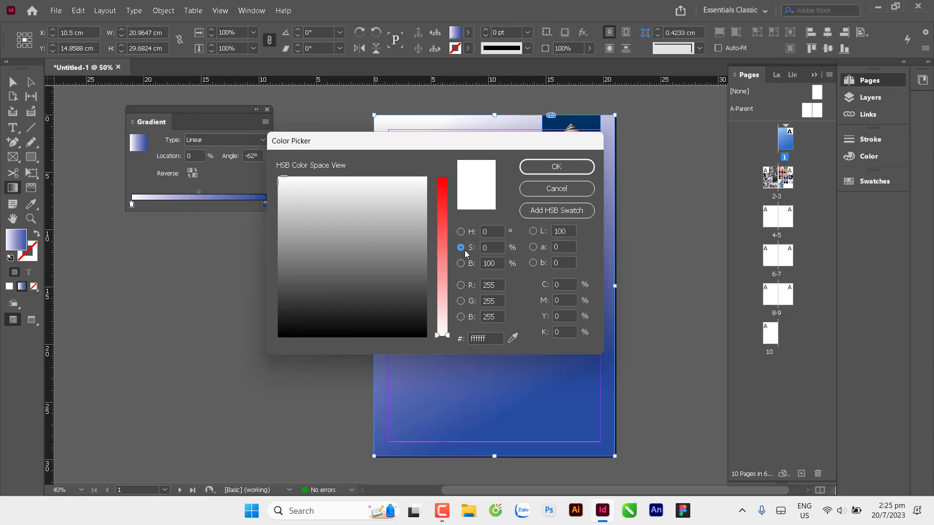
click(461, 285)
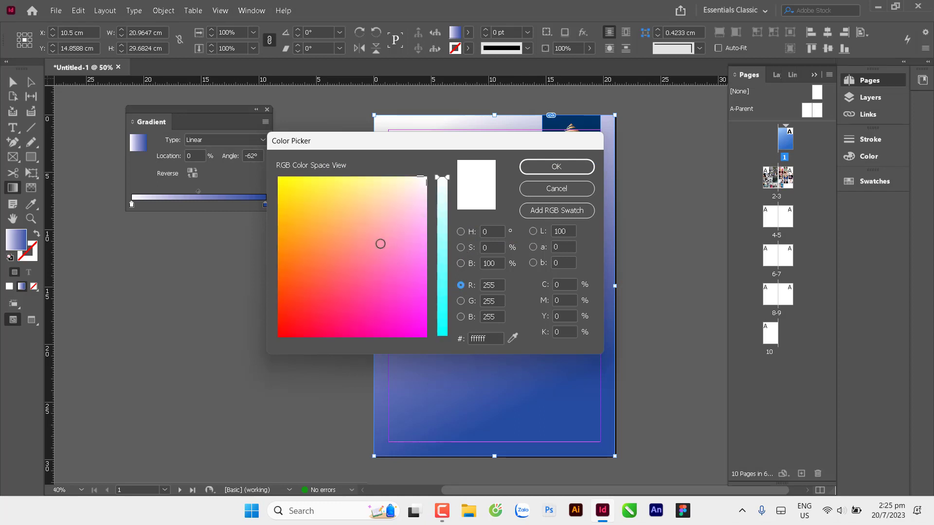
mouse_move(323, 313)
mouse_down()
mouse_move(303, 302)
mouse_move(383, 232)
mouse_move(291, 214)
mouse_move(306, 214)
mouse_up()
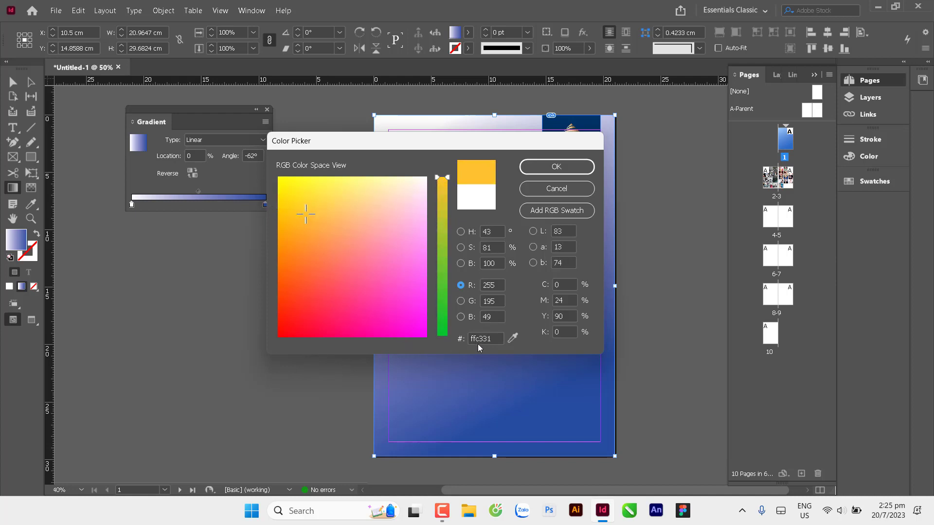
drag(499, 339, 431, 337)
click(461, 232)
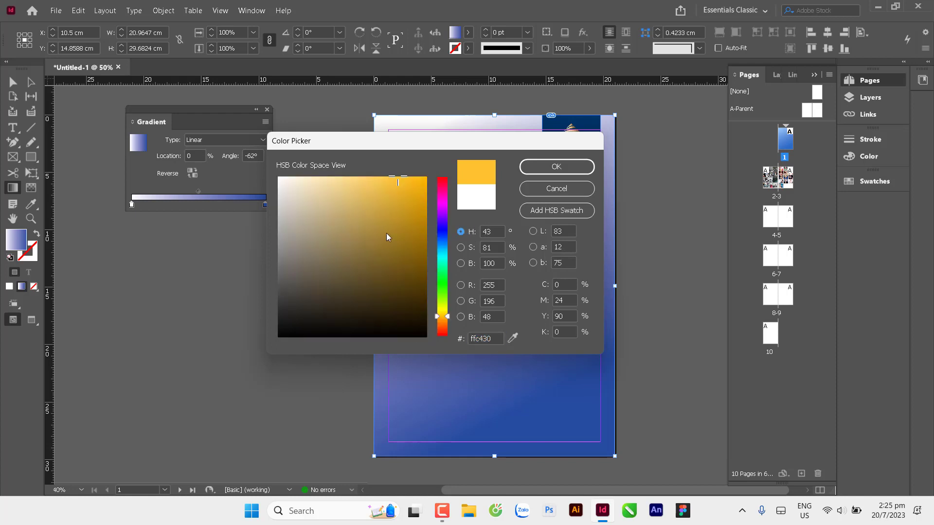
click(443, 231)
drag(408, 192, 416, 183)
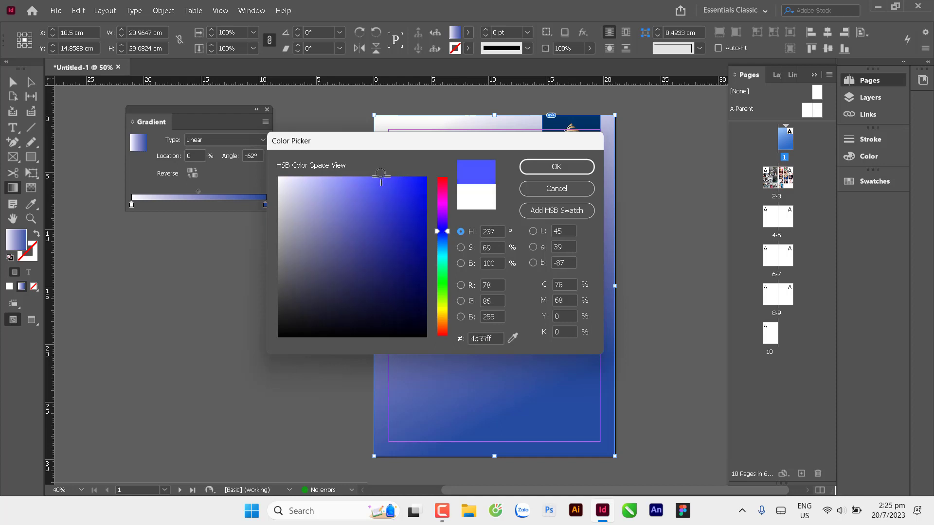
click(538, 167)
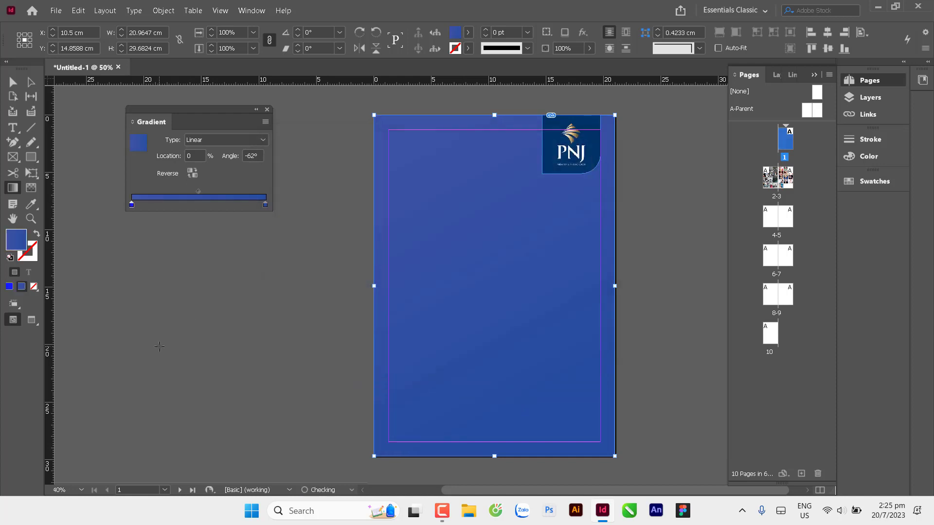
Step: Make the end stop dark navy and deepen the start stop to a darker blue
click(265, 205)
double_click(16, 243)
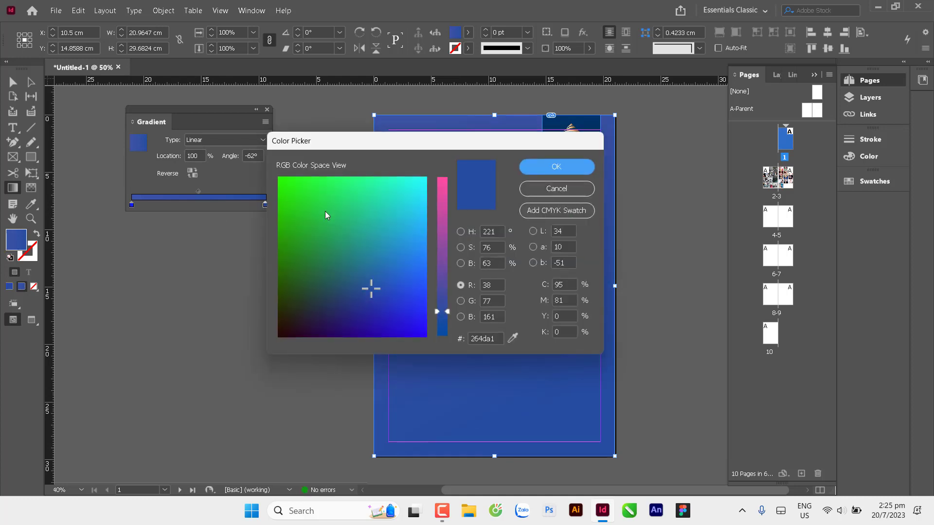
click(461, 232)
drag(413, 254, 417, 280)
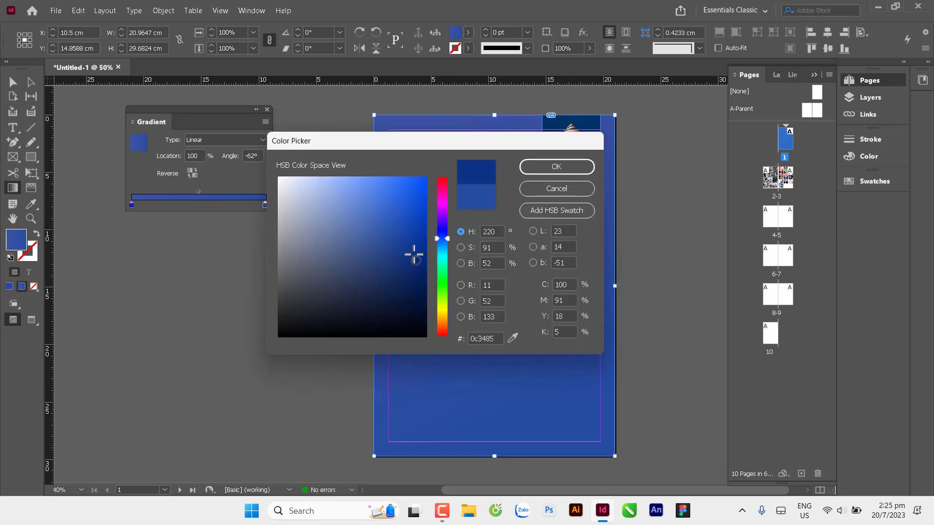
click(556, 167)
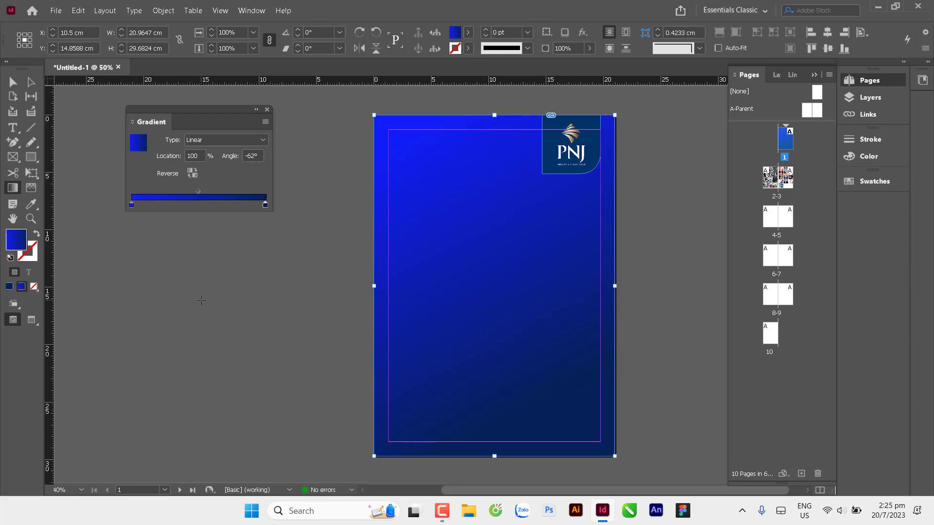
click(132, 206)
double_click(9, 246)
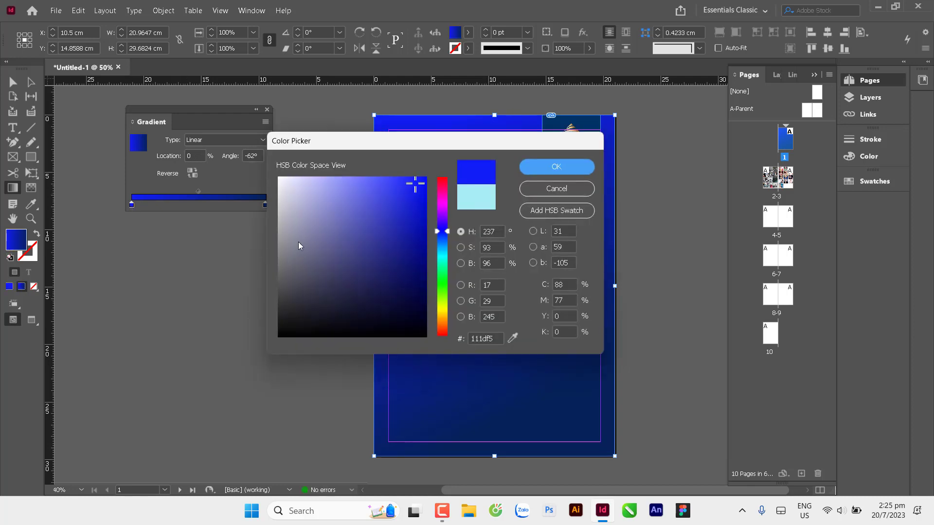
drag(388, 196, 423, 202)
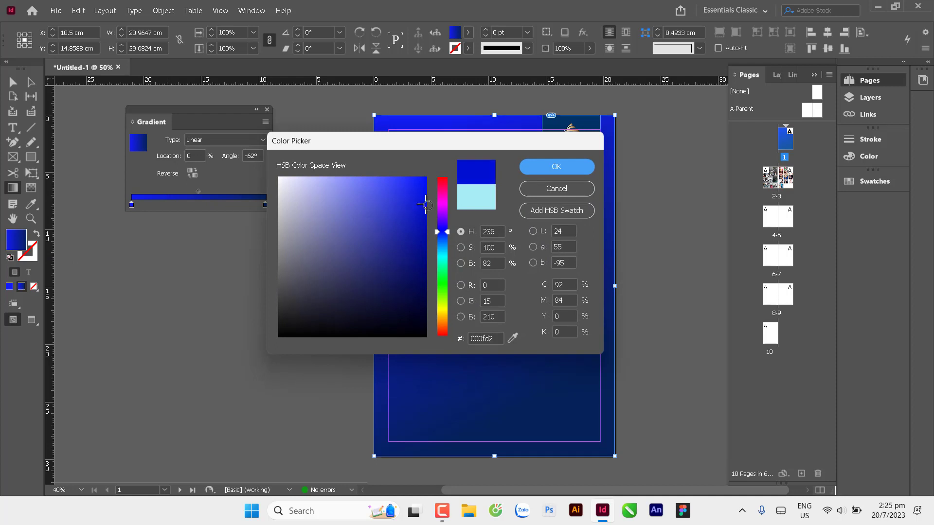
click(556, 166)
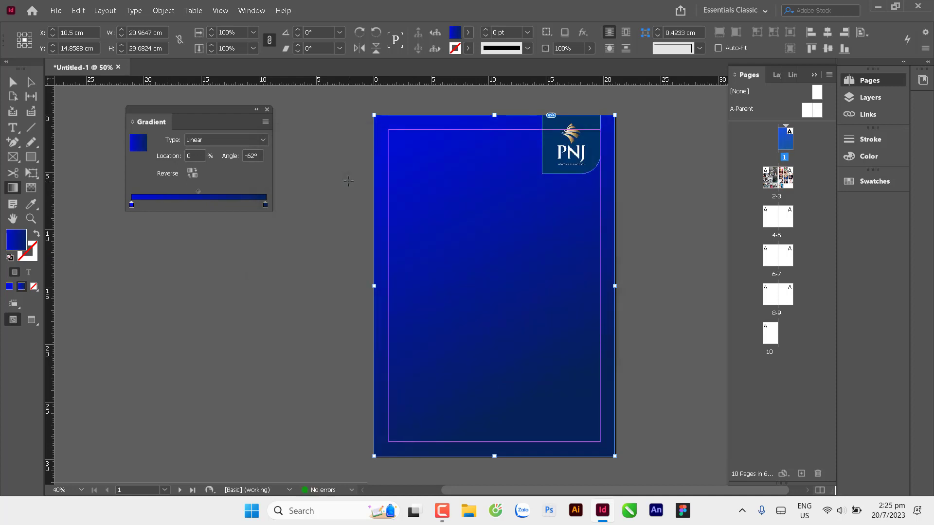
Step: Redraw the gradient vertically, dark at top to bright at bottom, and shift the Gradient panel right
mouse_move(463, 210)
mouse_down()
mouse_move(510, 362)
mouse_move(491, 193)
mouse_move(487, 336)
mouse_up()
drag(418, 376, 582, 302)
drag(506, 392, 507, 216)
drag(460, 263, 459, 146)
drag(182, 113, 241, 116)
Step: Switch the gradient type to Radial and redraw the bright blue glow just above the page centre
click(269, 142)
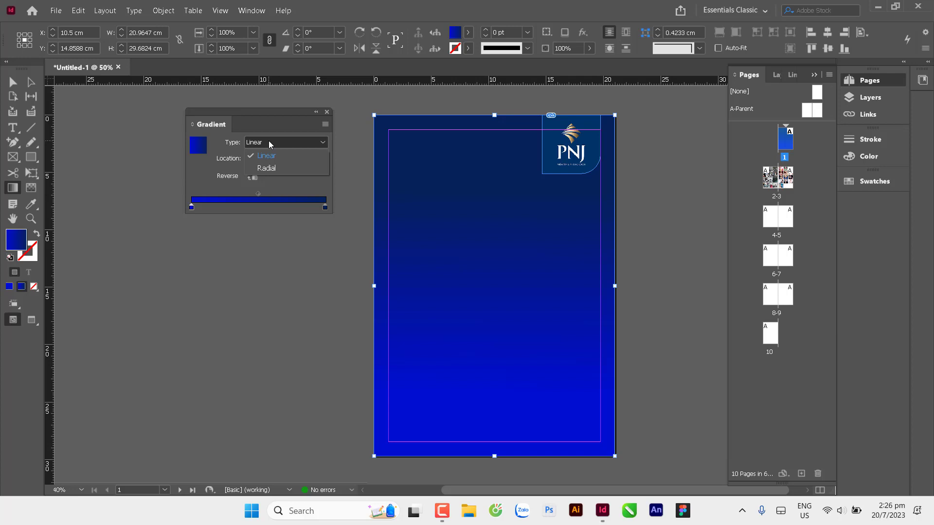
click(287, 168)
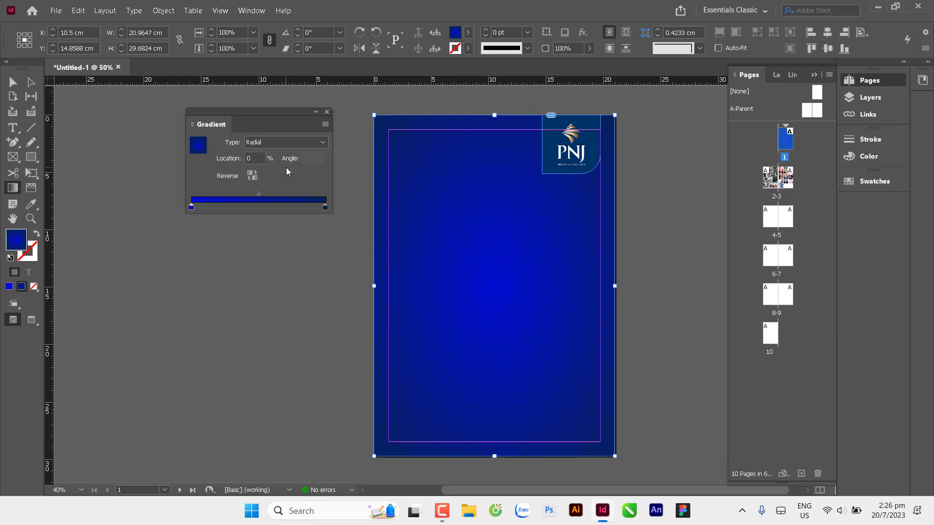
drag(506, 286, 549, 318)
drag(497, 277, 458, 322)
drag(482, 273, 482, 413)
drag(501, 261, 518, 335)
drag(502, 249, 500, 311)
drag(486, 260, 542, 376)
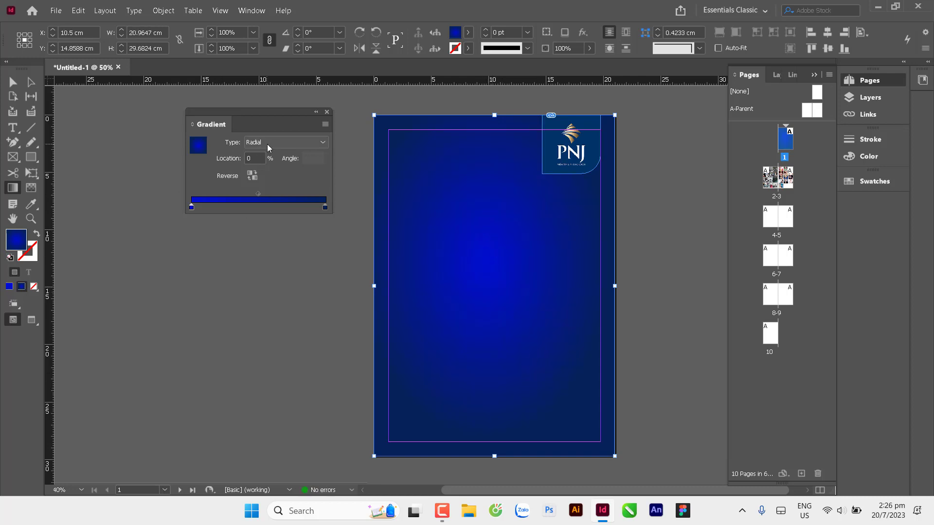
drag(481, 233, 514, 338)
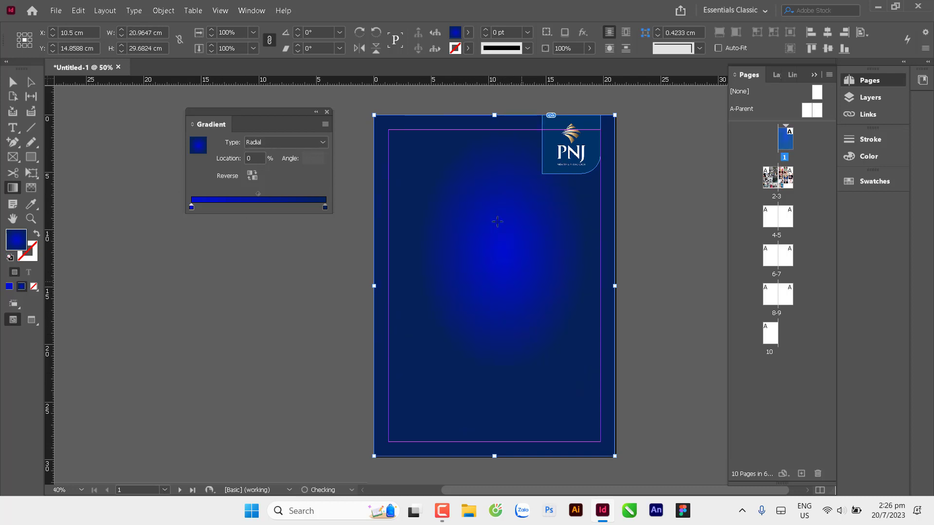
drag(480, 223, 500, 340)
key(ctrl+alt+s)
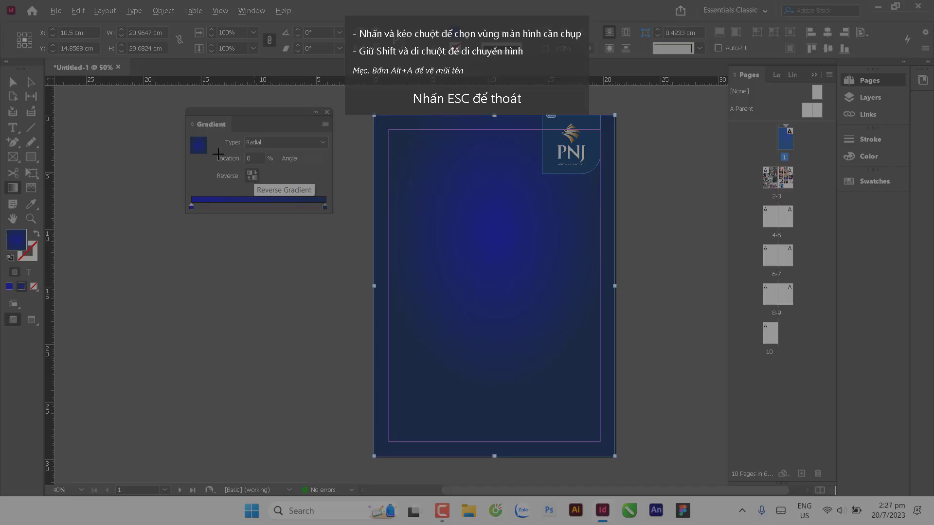
drag(185, 118, 398, 253)
drag(309, 185, 267, 203)
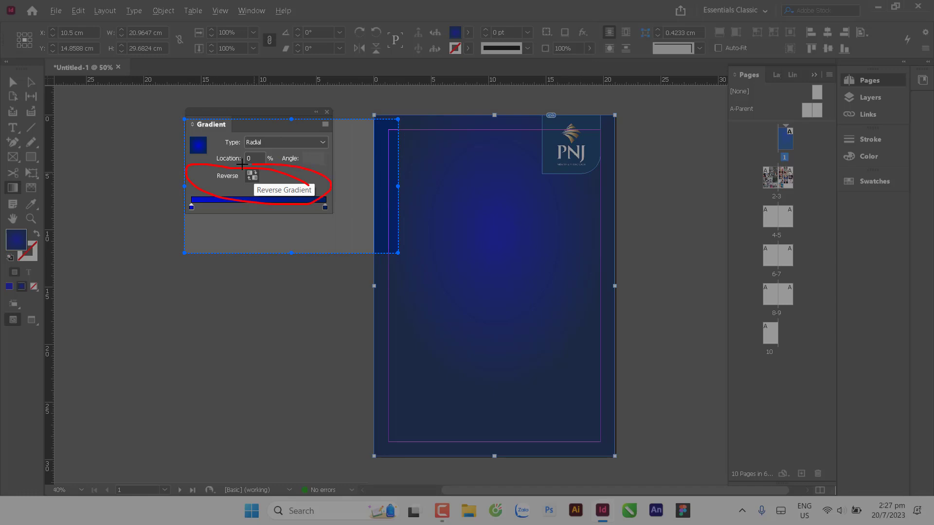
drag(200, 168, 267, 158)
drag(268, 159, 256, 153)
key(Escape)
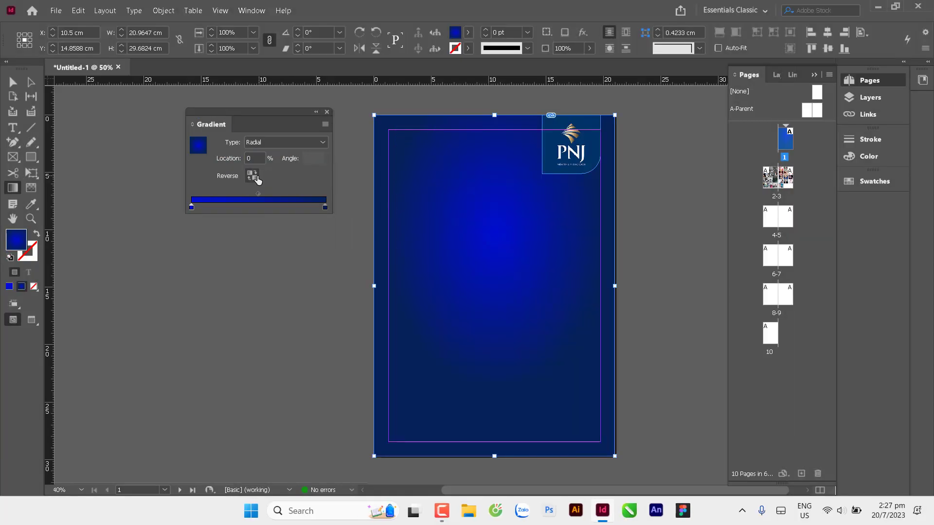
click(251, 176)
drag(504, 234, 515, 294)
drag(502, 247, 503, 400)
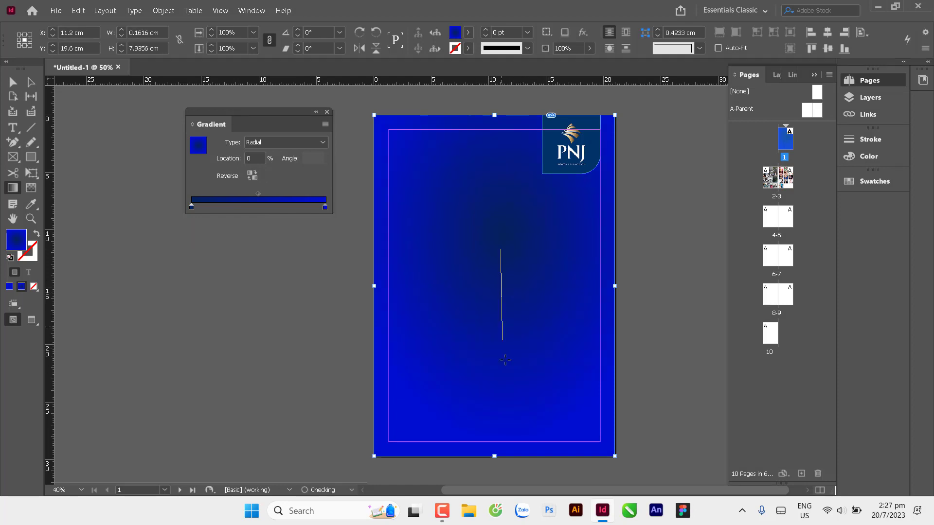
click(252, 175)
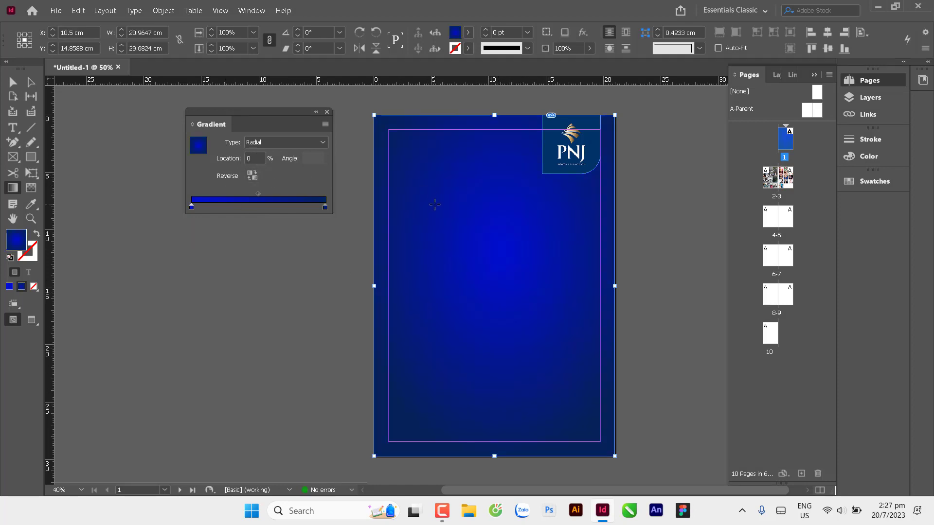
drag(500, 250, 511, 368)
drag(487, 221, 470, 358)
drag(496, 256, 498, 341)
Step: Reverse the radial gradient, redraw it downward from the centre, then reverse back to a bright centre
click(252, 175)
drag(502, 237, 502, 390)
click(252, 175)
Step: Select the background frame, test moving it around the page, and undo the move
click(8, 87)
click(163, 278)
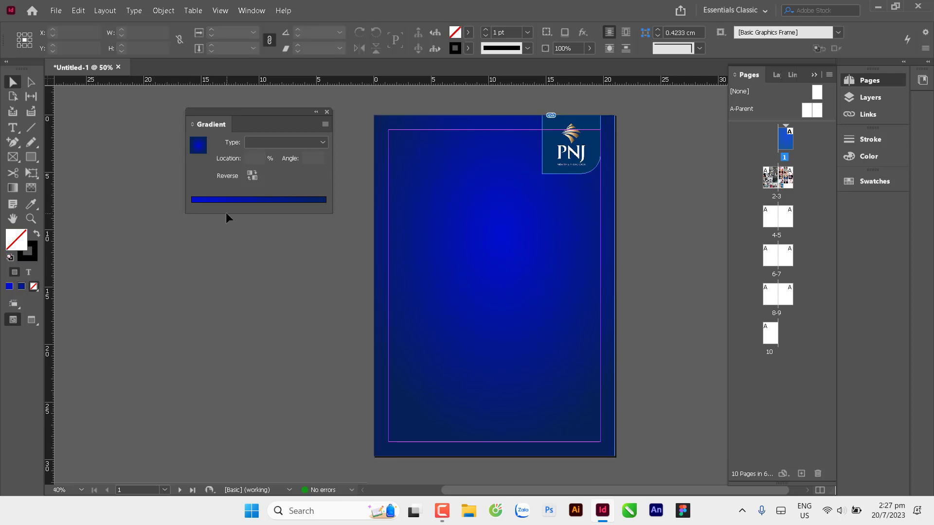
click(494, 225)
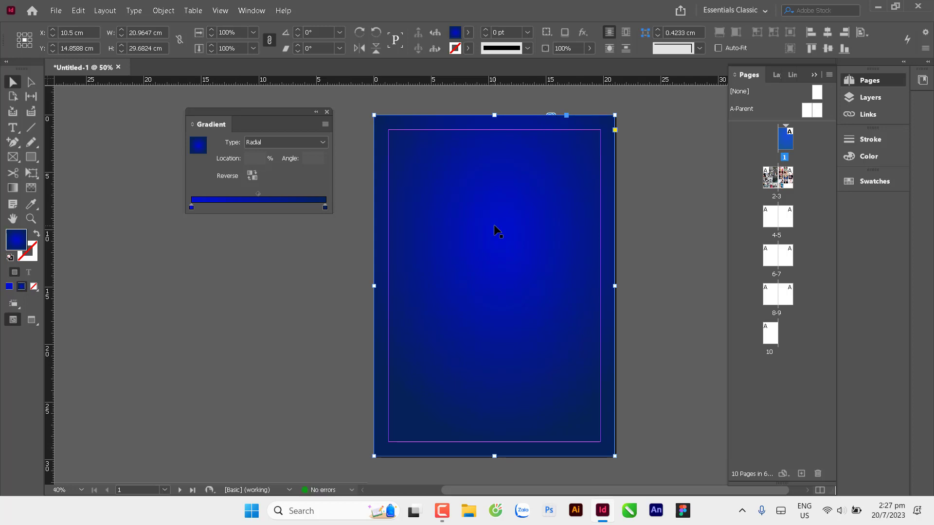
drag(494, 229, 494, 270)
click(564, 151)
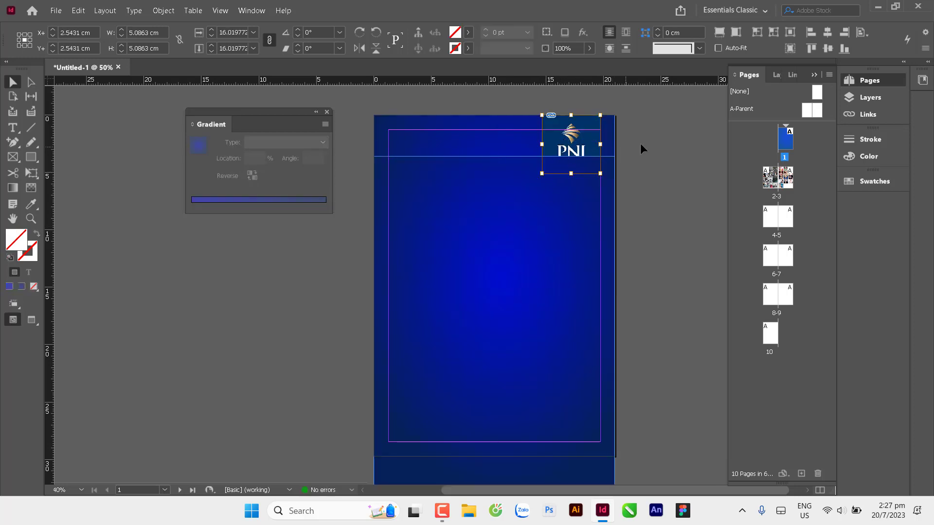
drag(555, 221, 555, 179)
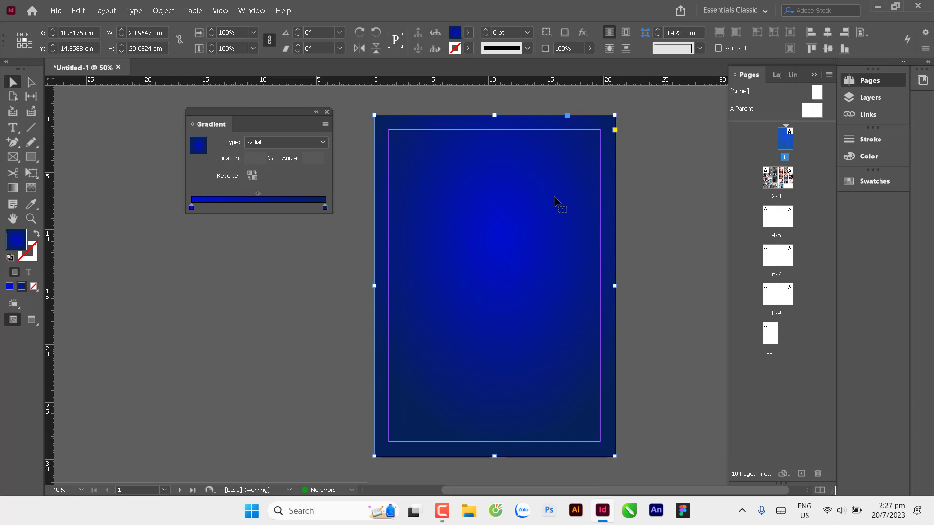
drag(556, 201, 630, 211)
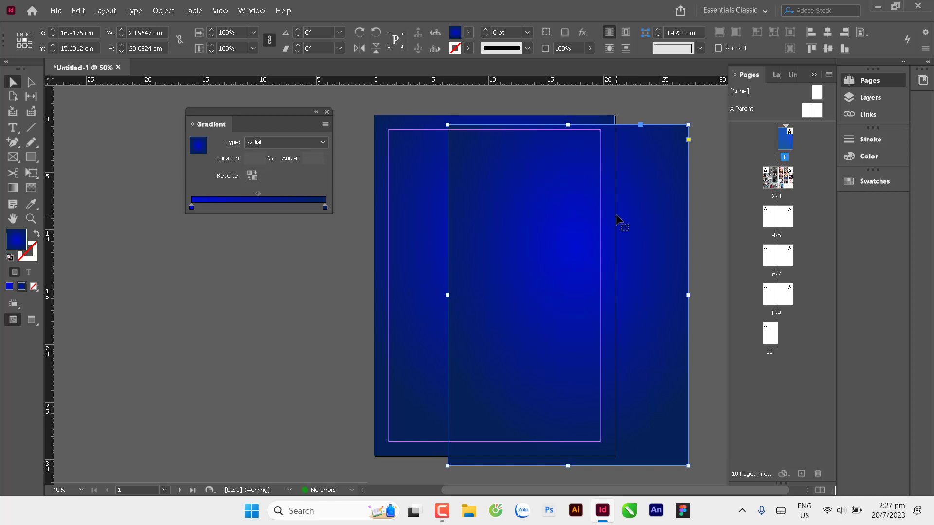
key(ctrl+z)
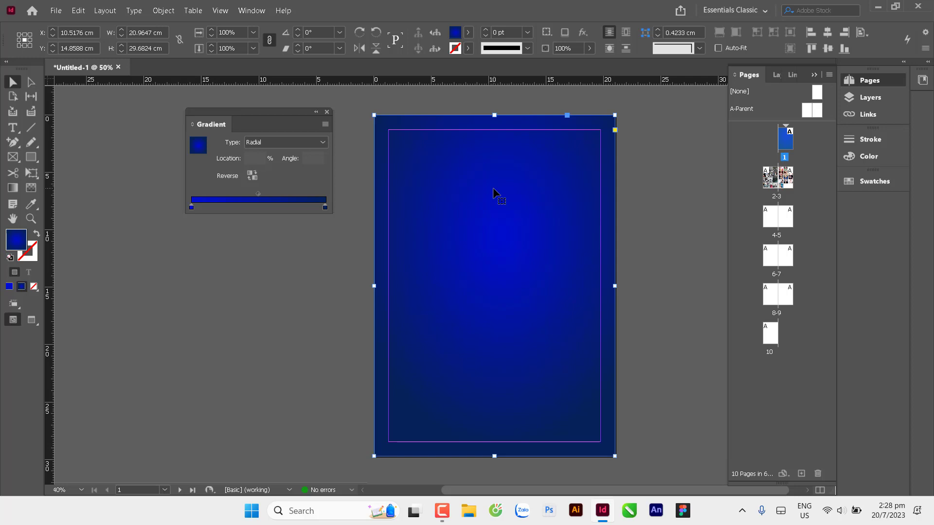
click(36, 85)
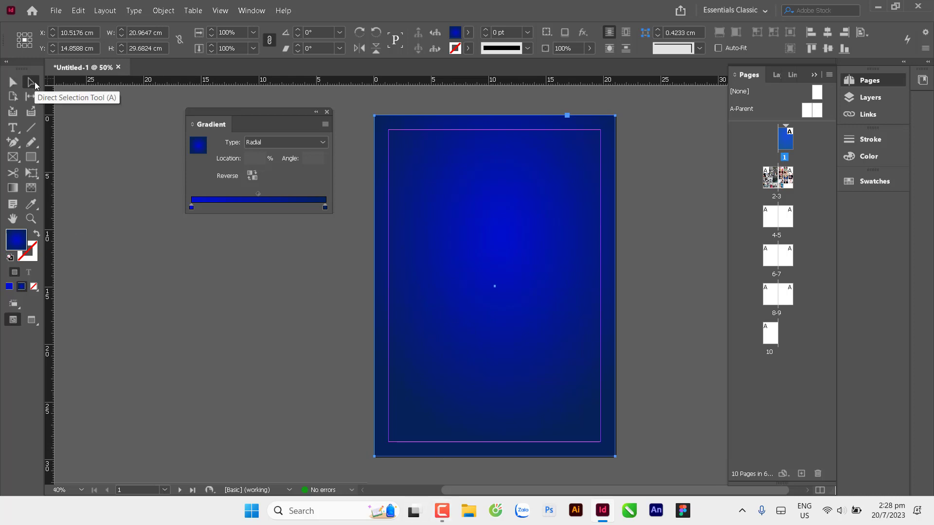
click(442, 511)
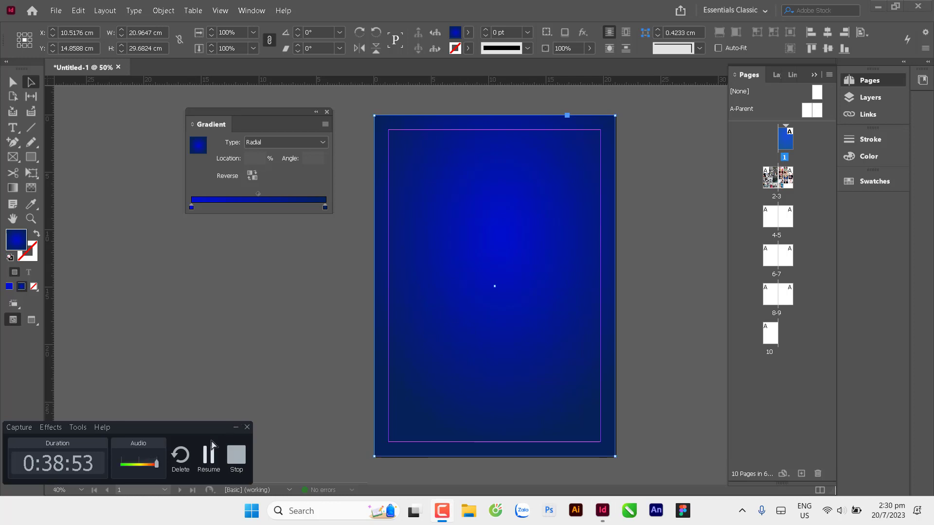
click(212, 456)
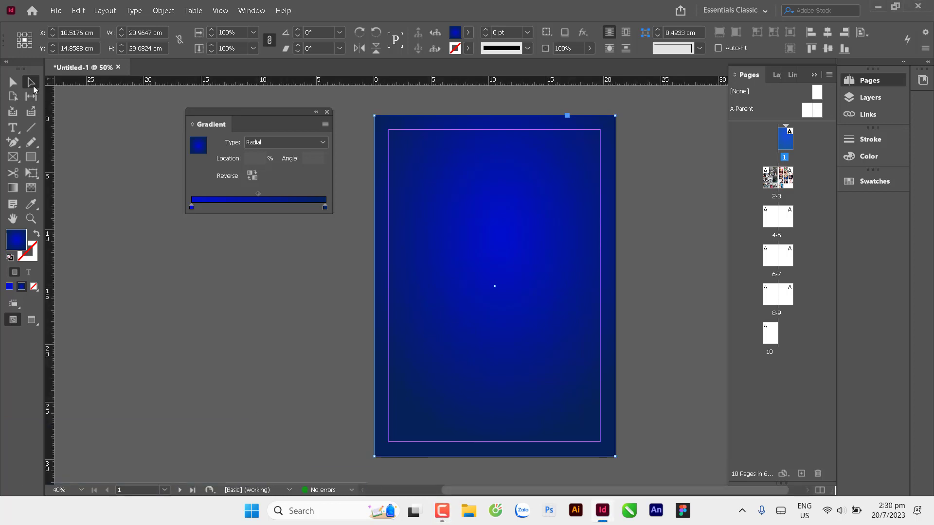
Step: Lower the top corners (left to 5.65 cm), raise the bottom corners, then reposition and extend the slanted band
click(375, 117)
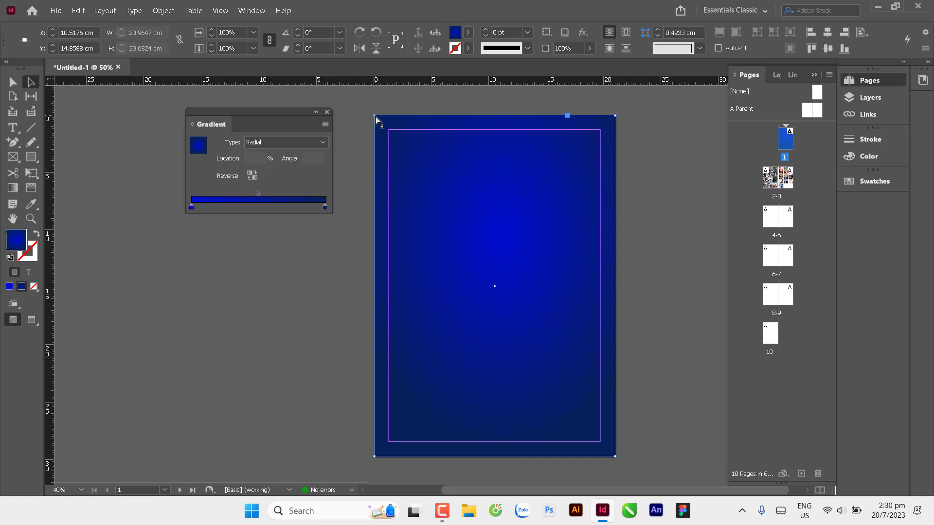
drag(375, 117, 375, 180)
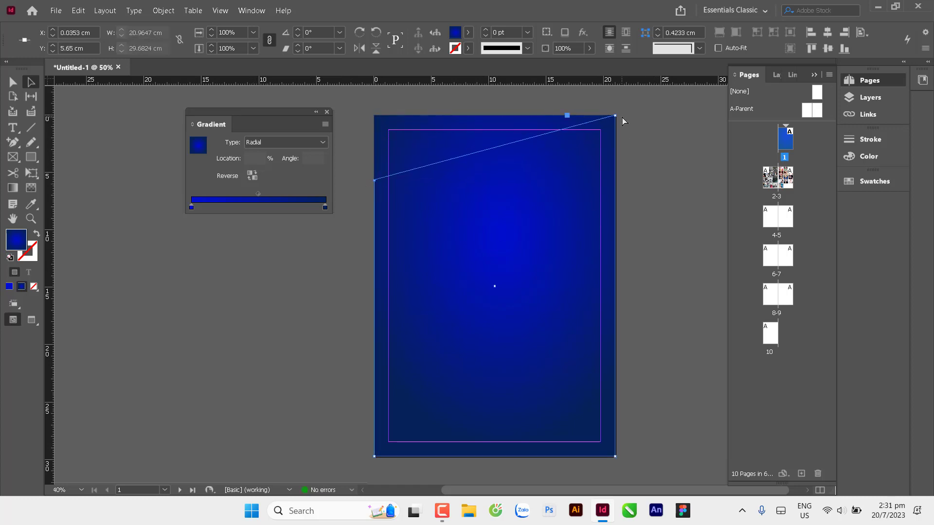
drag(616, 117, 618, 266)
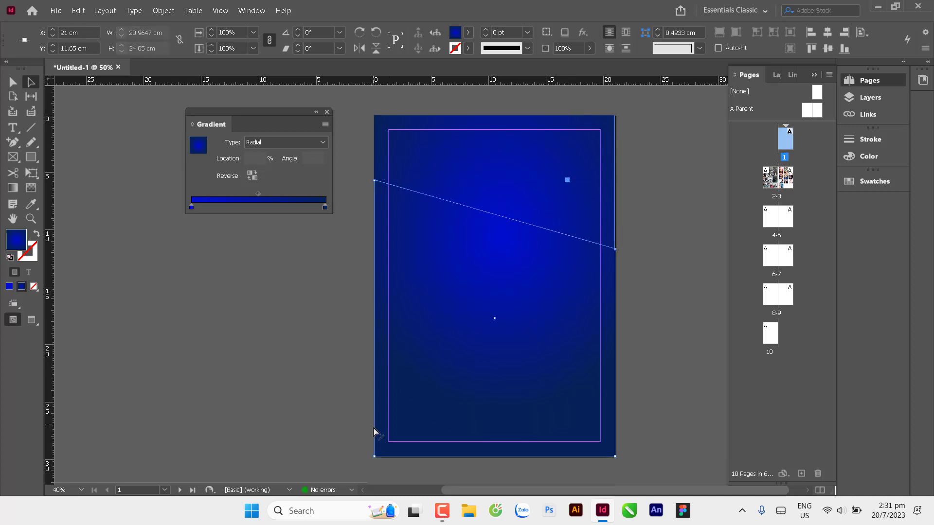
drag(374, 457, 374, 319)
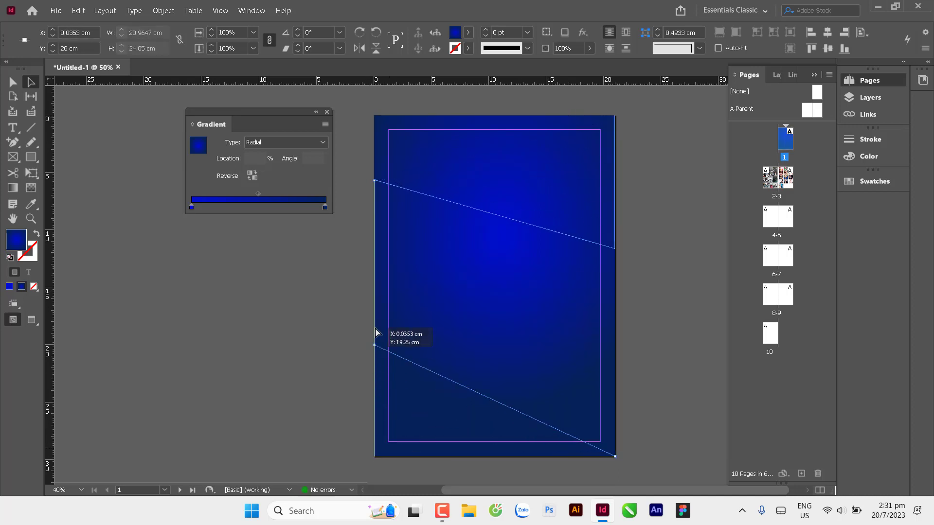
click(616, 457)
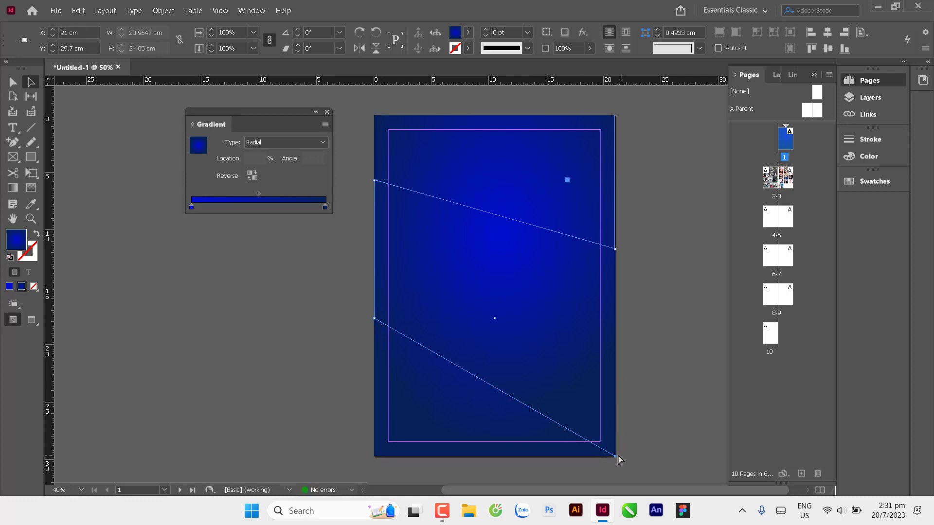
drag(615, 458, 614, 293)
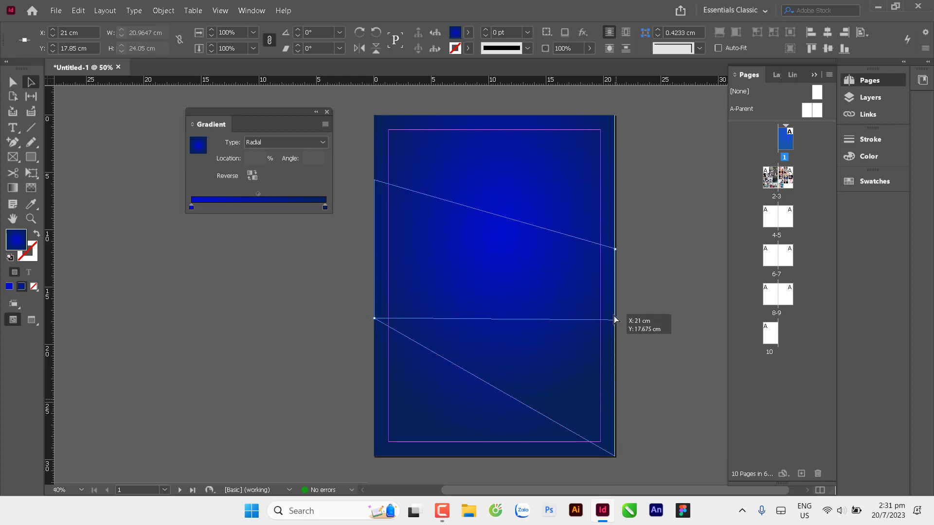
key(v)
drag(539, 232, 539, 200)
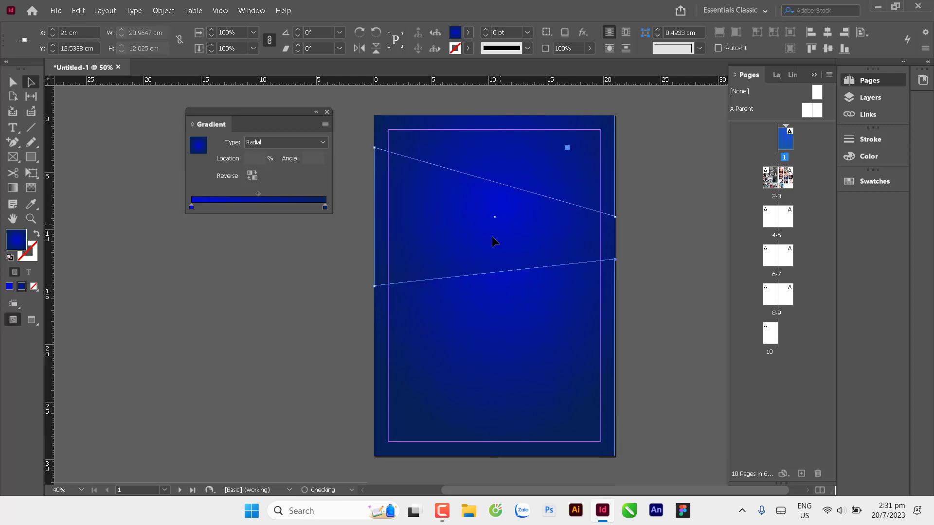
drag(495, 286, 495, 343)
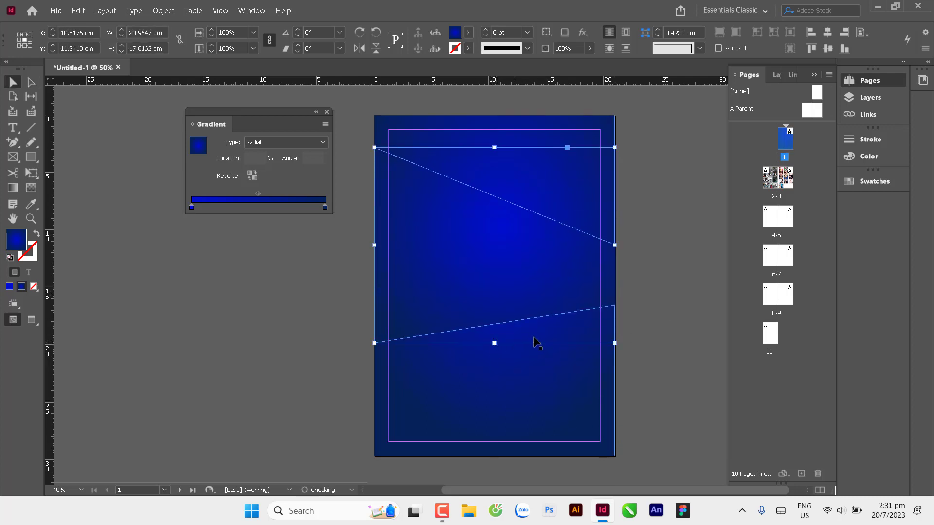
Step: Drag the band's top-right anchor upward along the page's right edge
key(a)
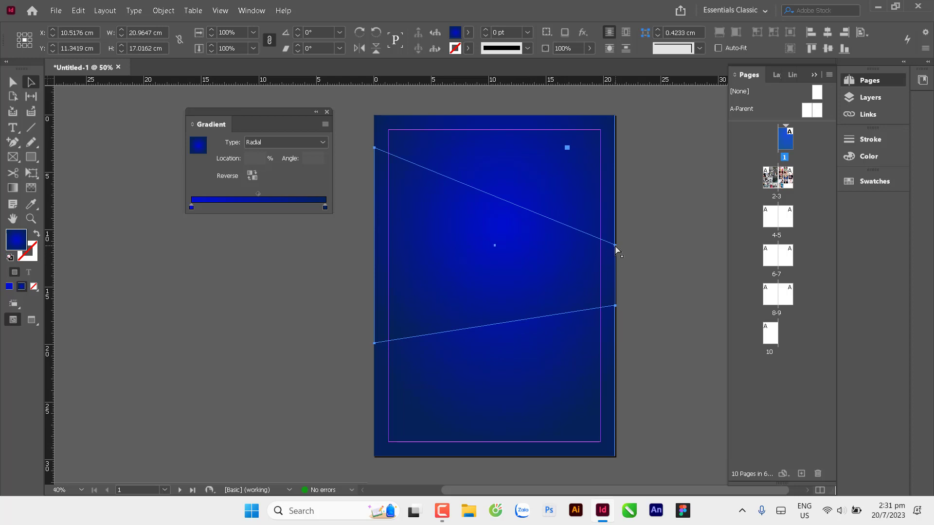
drag(614, 237, 615, 234)
click(616, 246)
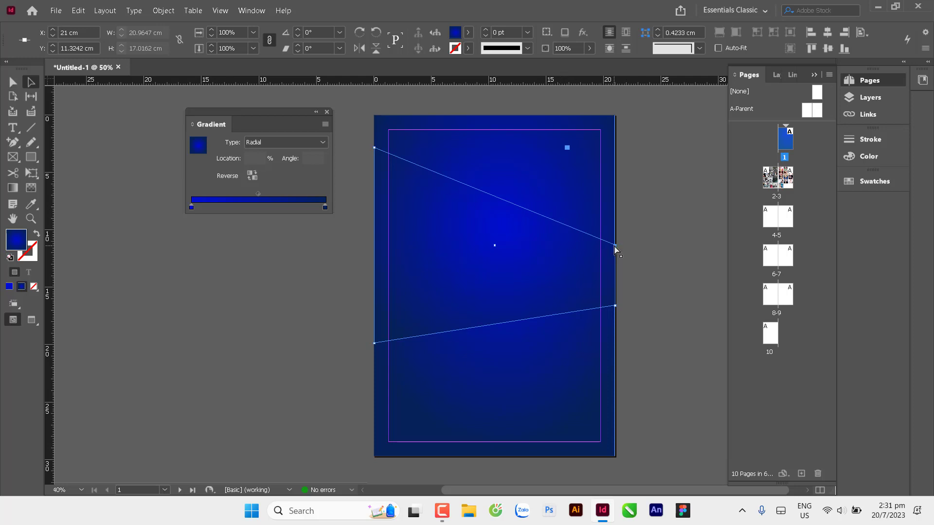
drag(616, 246, 616, 229)
click(614, 246)
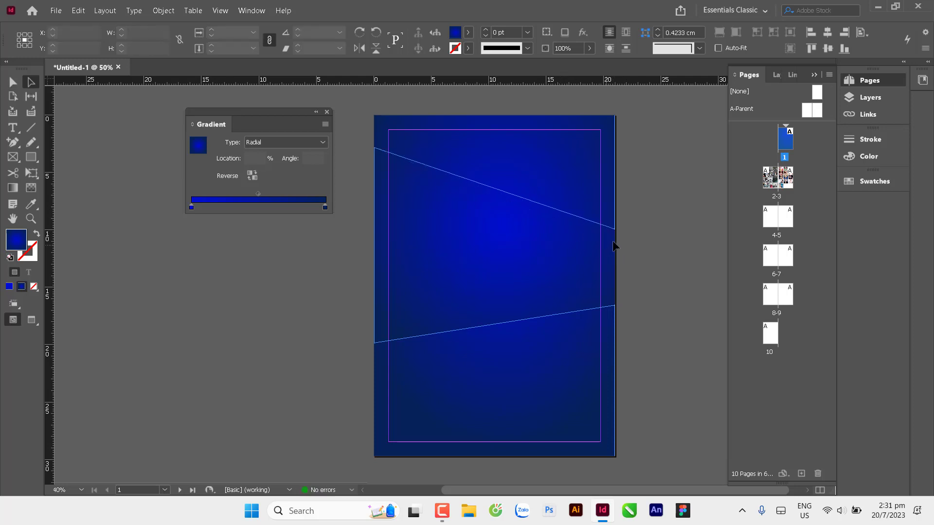
Step: Undo an overshoot, re-raise the top-right anchor slightly, and reselect the whole band
drag(616, 229, 604, 240)
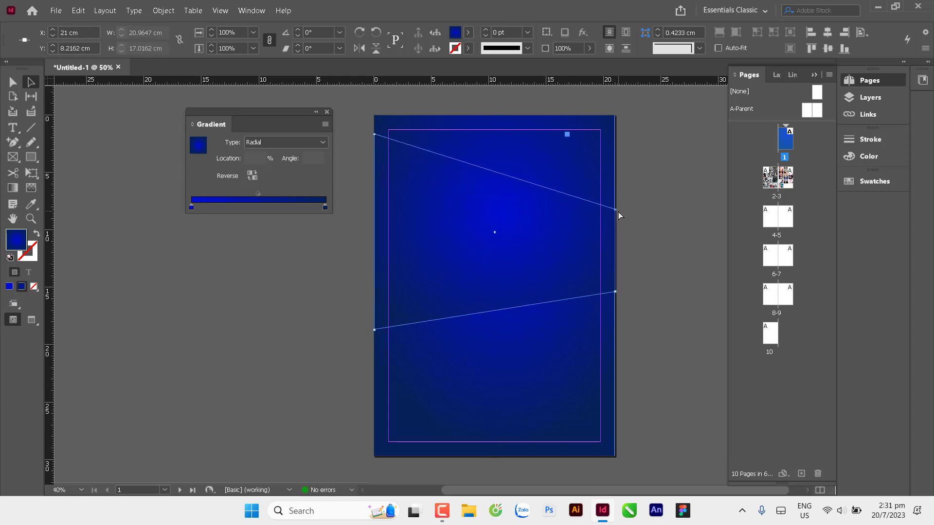
key(ctrl+z)
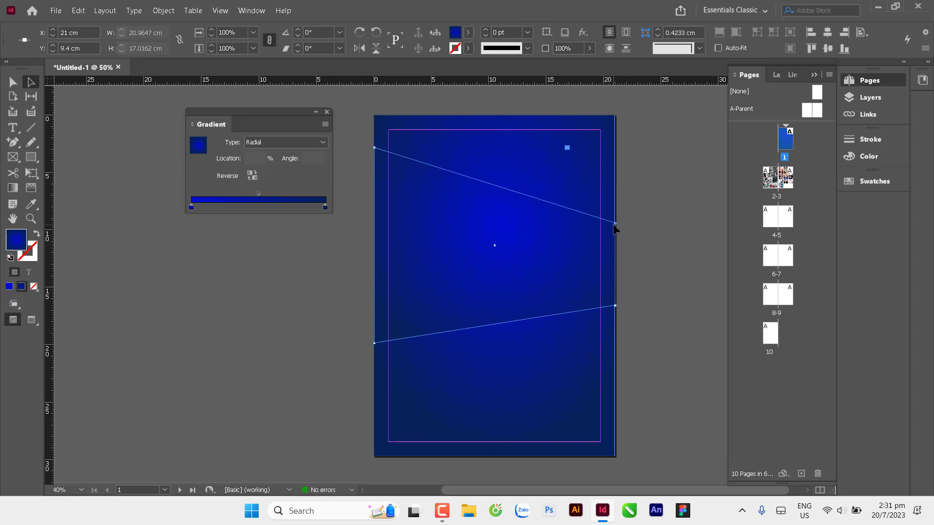
click(617, 243)
click(615, 223)
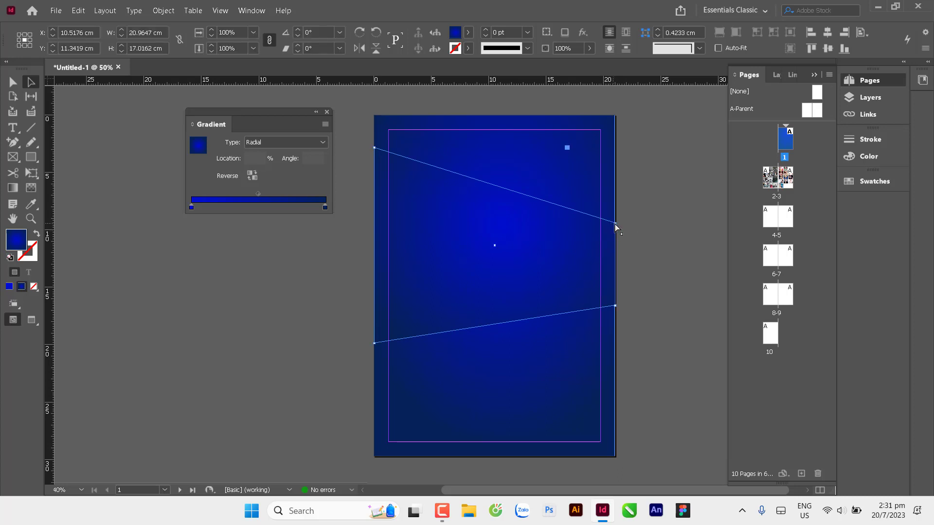
mouse_move(615, 224)
mouse_down()
mouse_move(615, 215)
mouse_move(615, 223)
mouse_up()
click(652, 250)
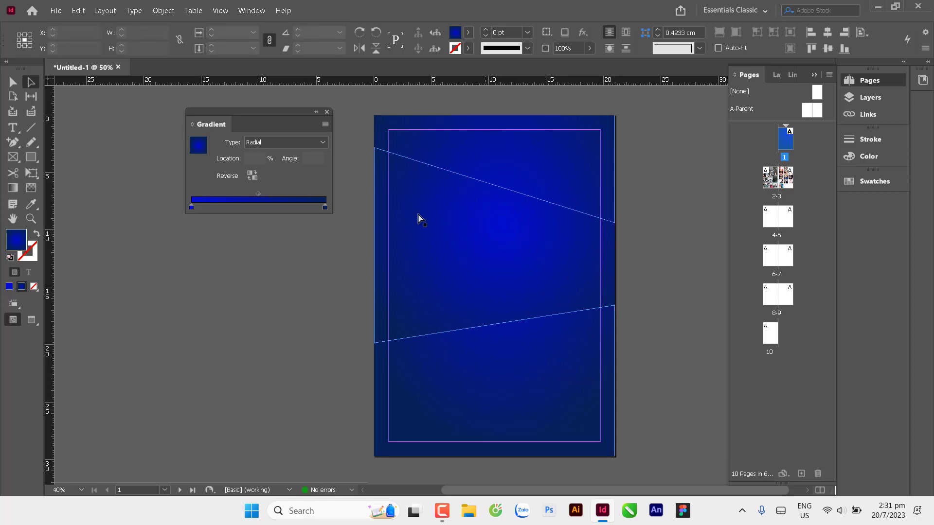
key(v)
click(517, 225)
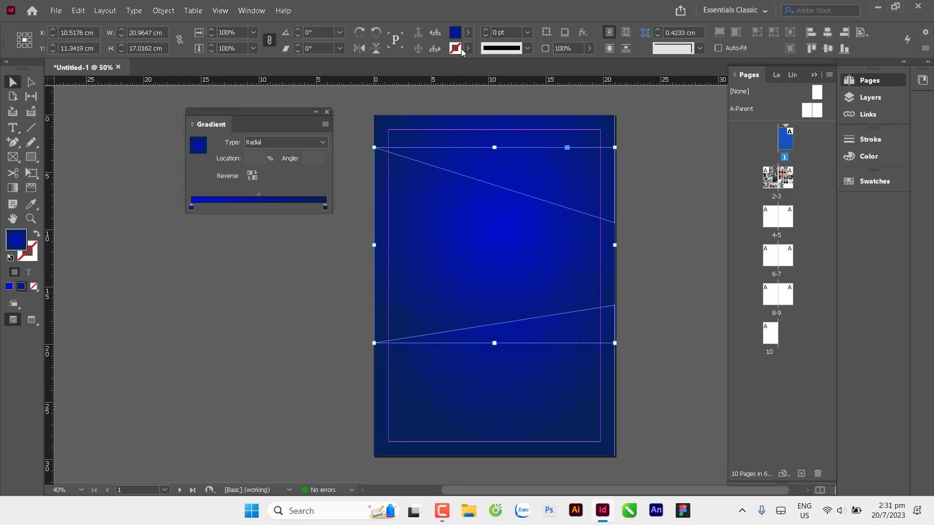
Step: Fill the slanted band with [Paper] white instead of the blue gradient
click(470, 32)
click(362, 97)
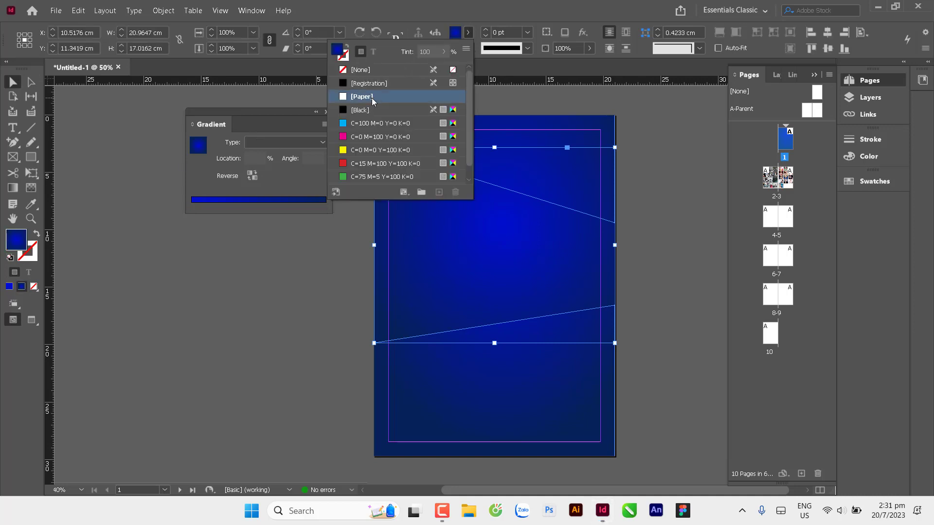
click(655, 190)
click(579, 232)
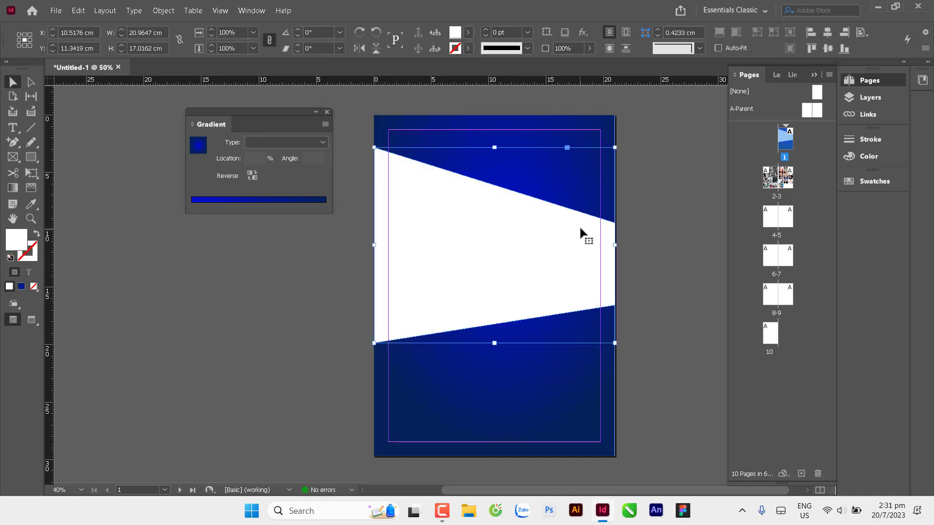
key(a)
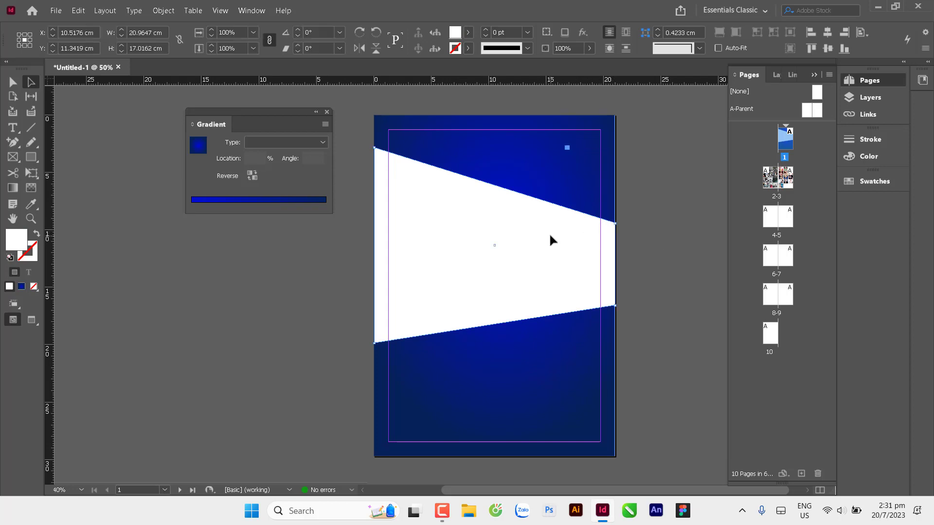
Step: Nudge the white band's position, undoing the move that pushed it lower
key(v)
key(a)
mouse_move(616, 231)
mouse_down()
mouse_move(617, 200)
mouse_move(617, 217)
mouse_up()
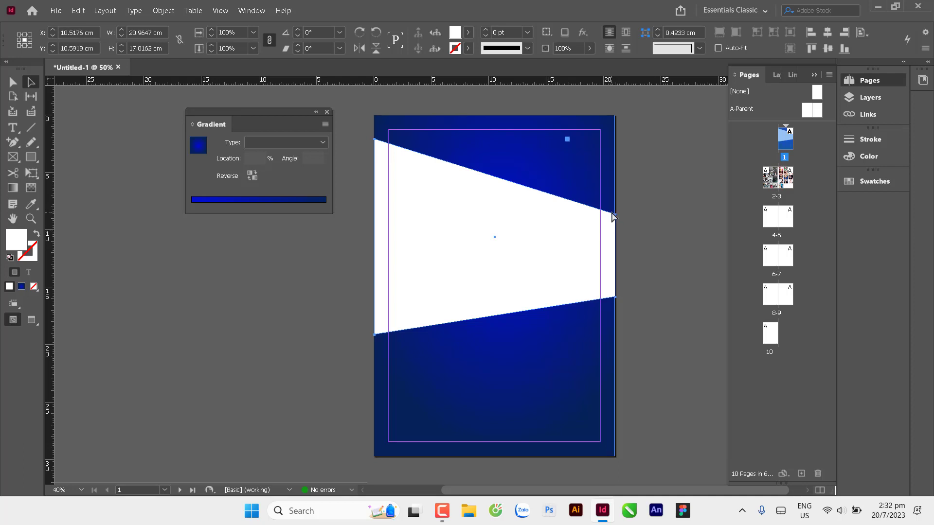
drag(614, 215, 613, 233)
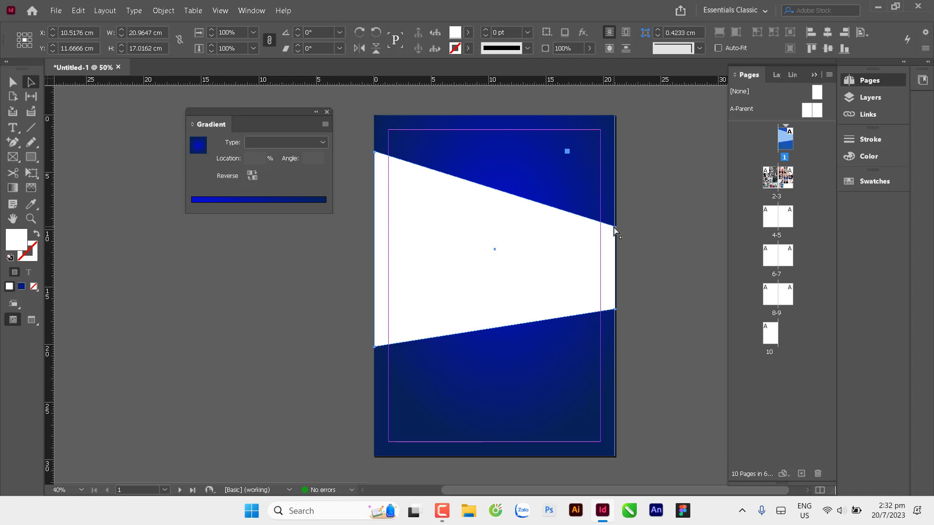
drag(615, 233, 616, 247)
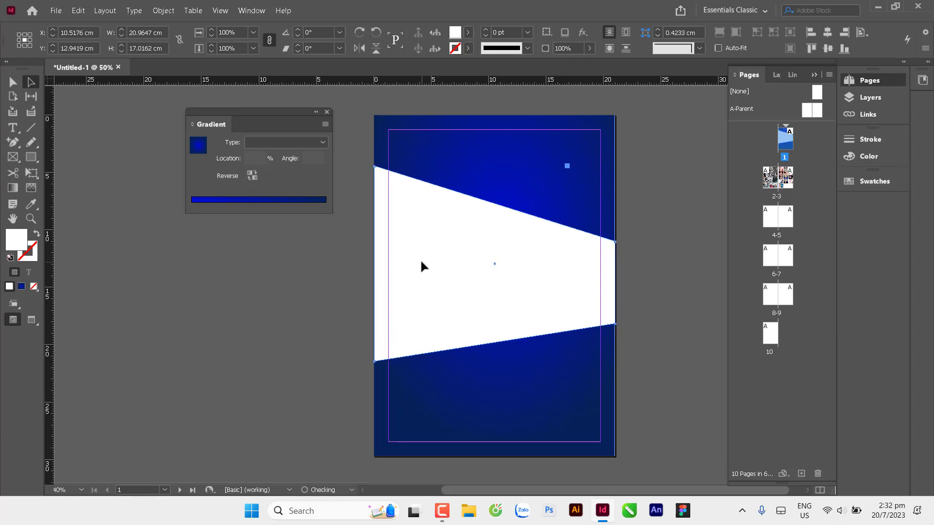
key(ctrl+z)
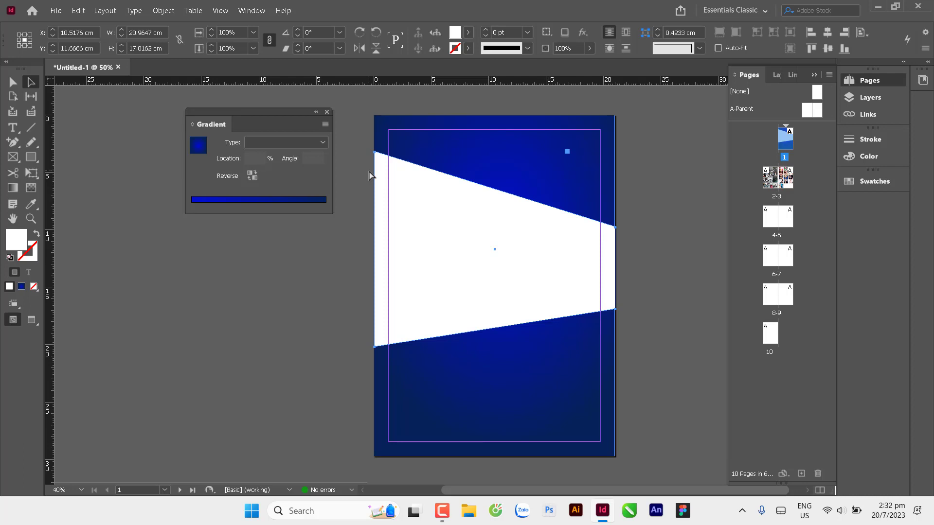
Step: Raise the white band's top-right anchor to about Y 8.65 cm
click(664, 192)
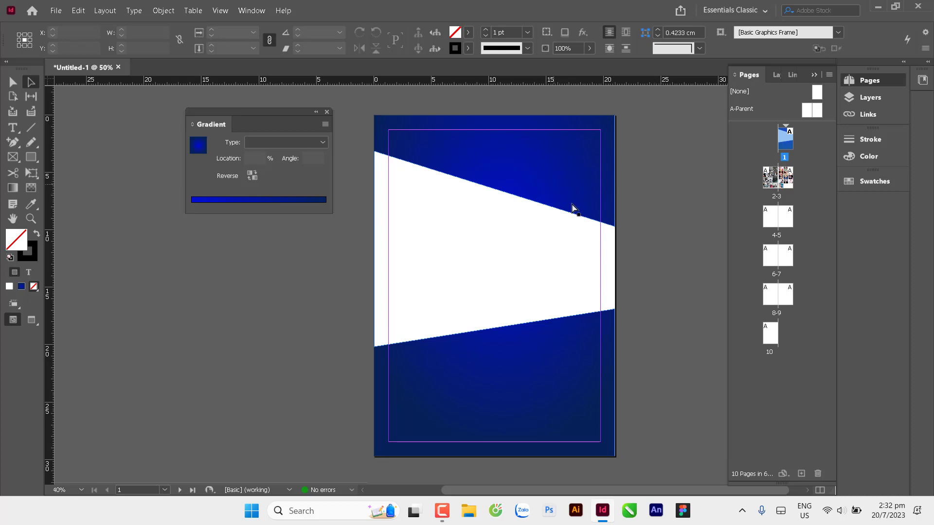
click(499, 250)
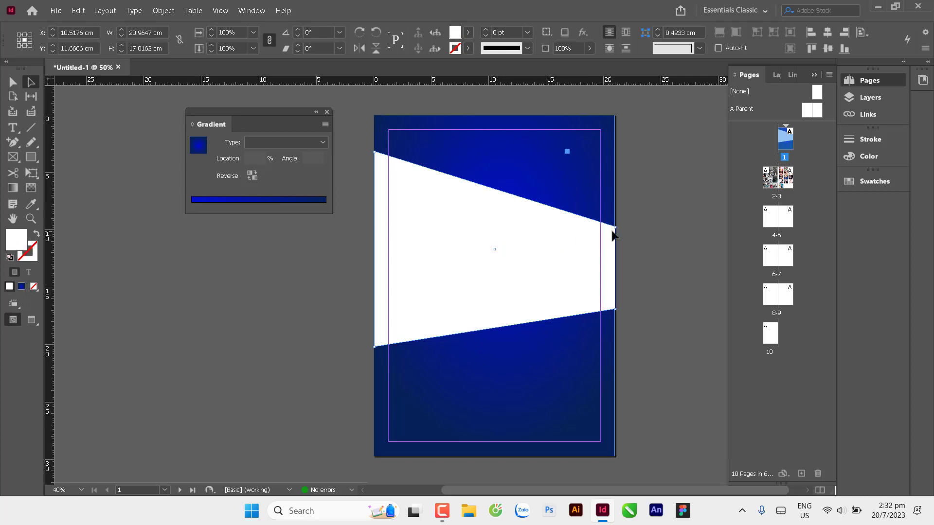
drag(614, 227, 615, 214)
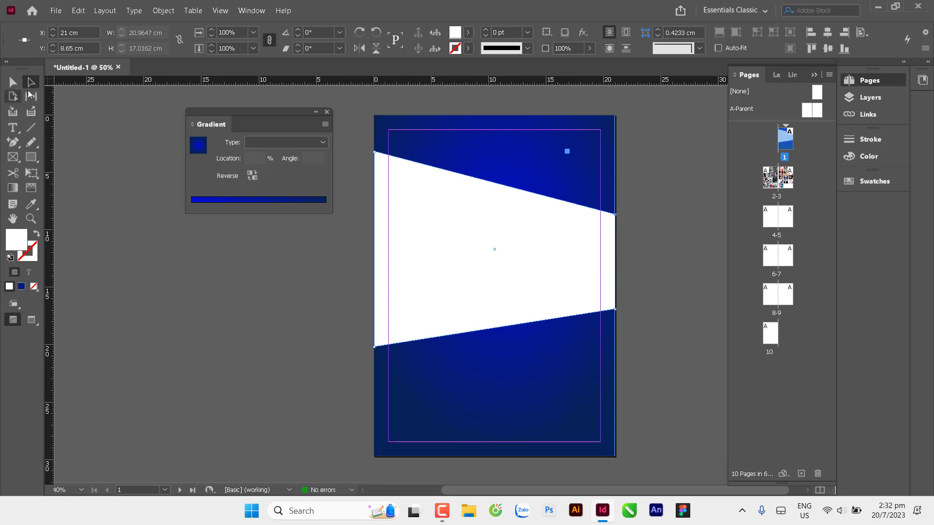
click(275, 295)
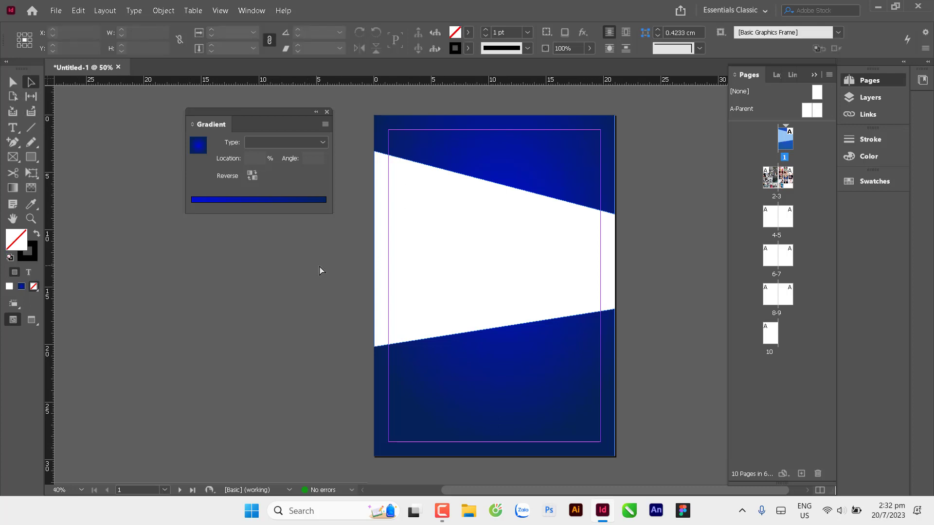
Step: Taper the band's right end by raising its upper-right and lower-right anchor points
key(v)
click(502, 251)
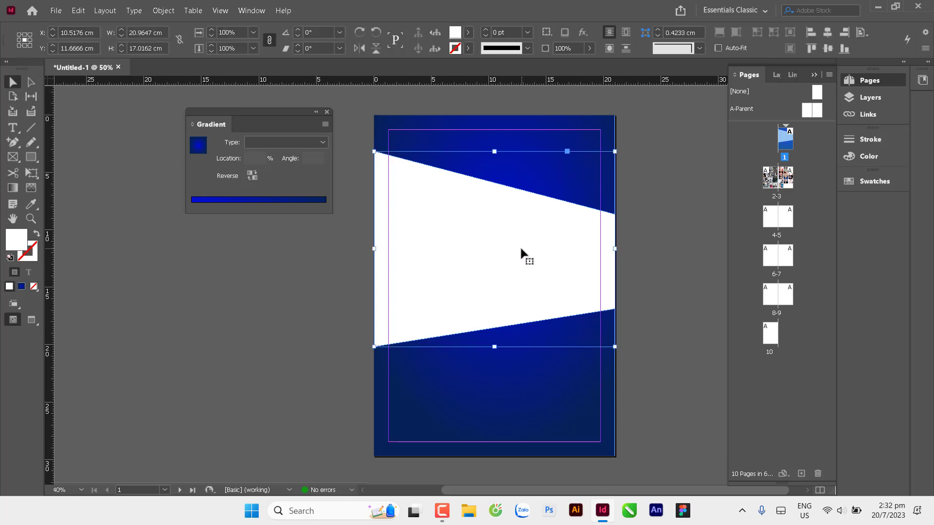
key(a)
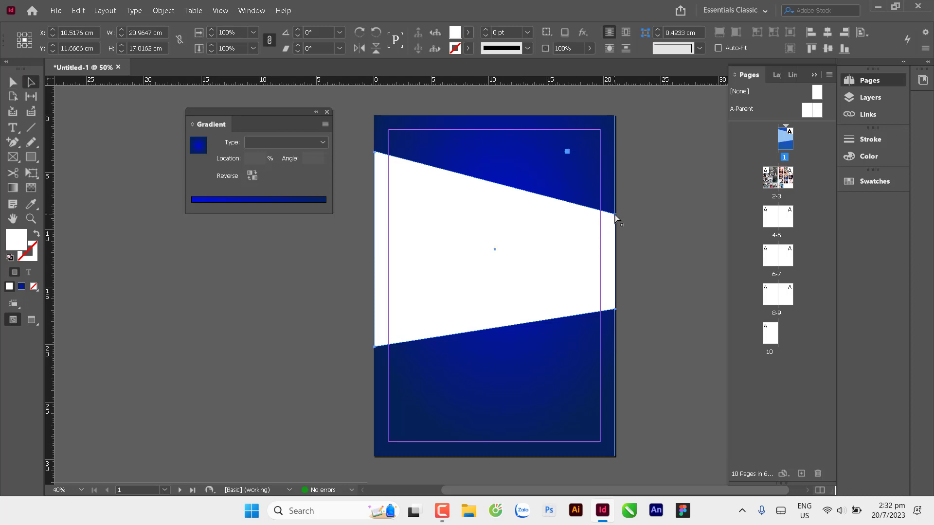
mouse_move(616, 217)
mouse_down()
mouse_move(617, 234)
mouse_move(614, 220)
mouse_up()
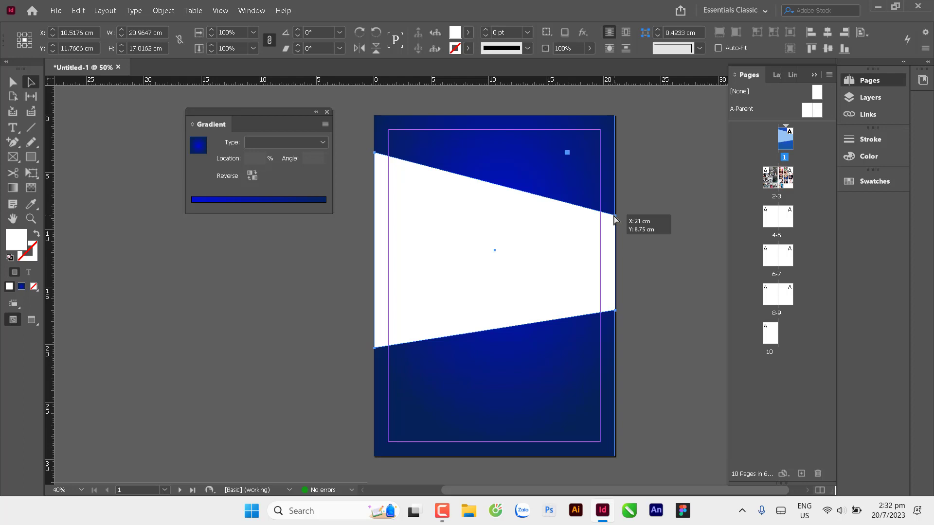
click(684, 197)
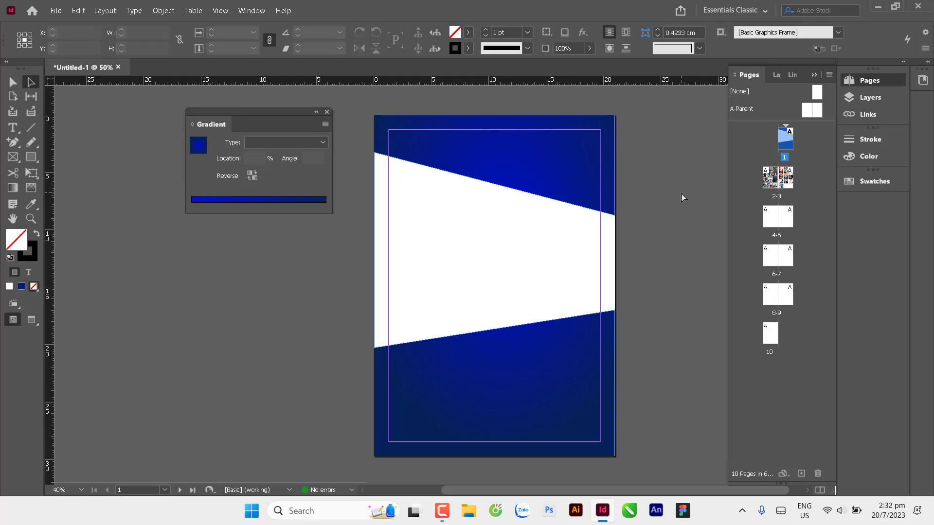
click(484, 249)
drag(615, 215, 616, 205)
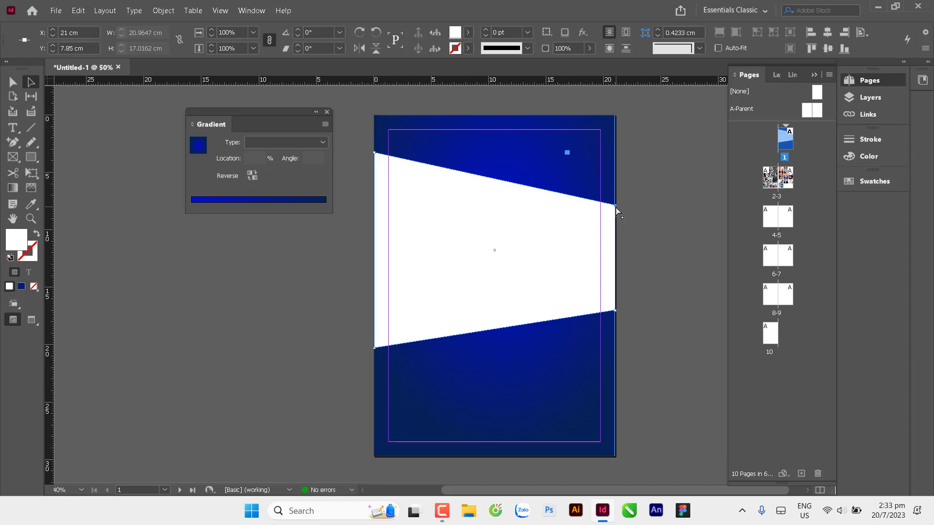
click(640, 208)
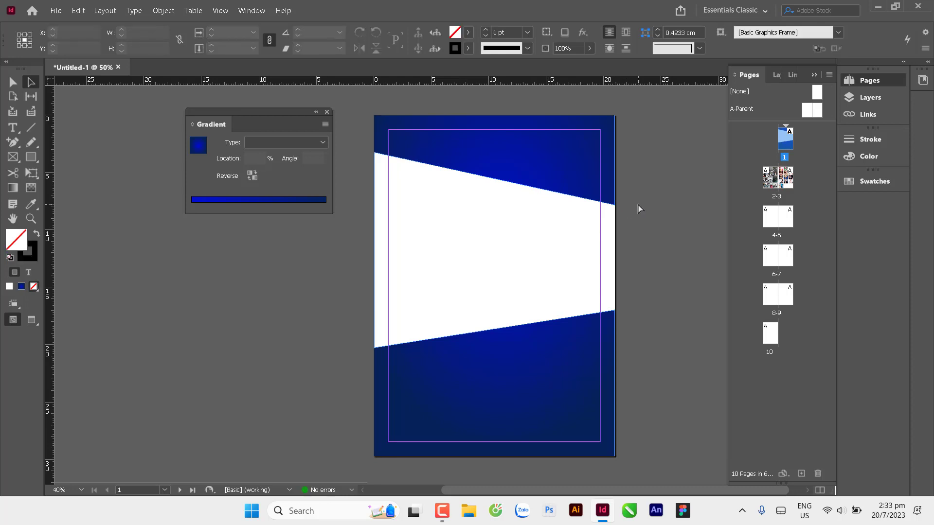
click(530, 254)
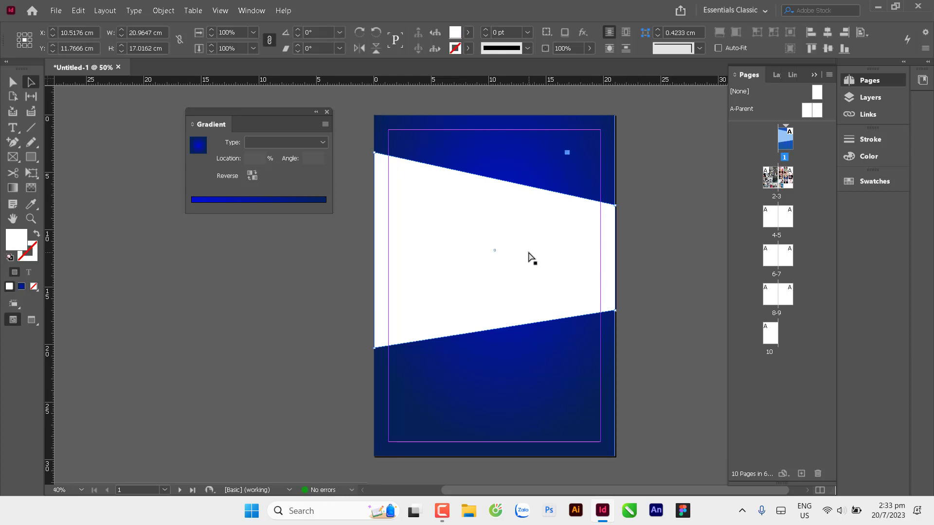
mouse_move(616, 205)
mouse_down()
mouse_move(617, 196)
mouse_move(616, 212)
mouse_up()
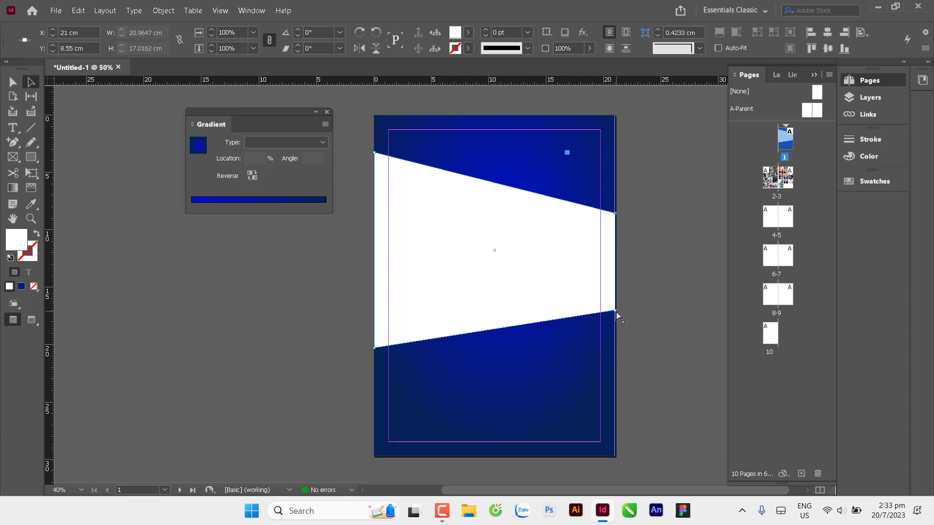
drag(615, 310, 615, 302)
Step: Reposition the white band so its centre sits at Y 12.0666 cm
key(v)
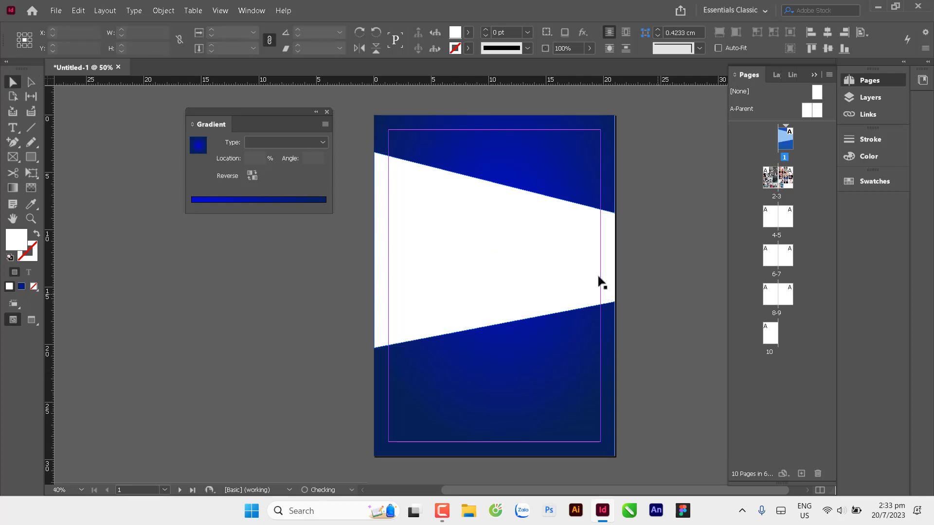
click(535, 271)
drag(535, 271, 535, 259)
key(a)
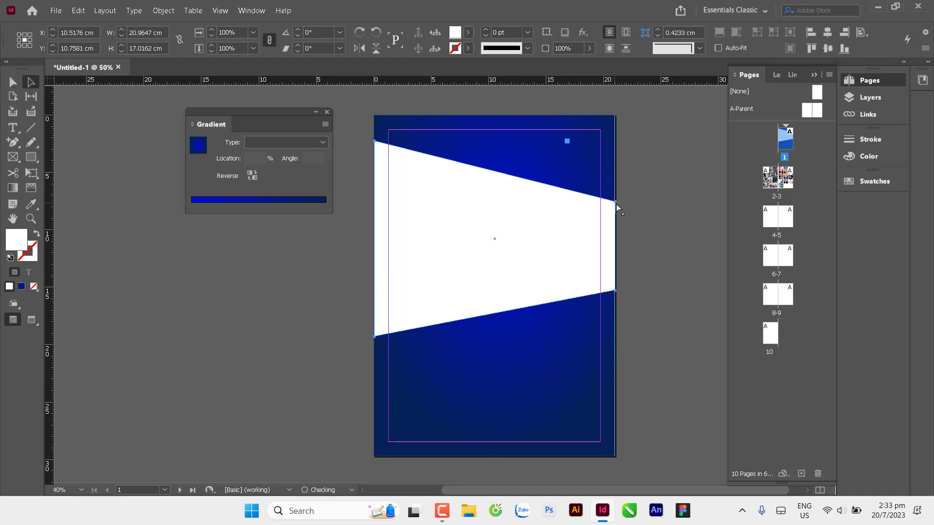
drag(617, 207, 617, 229)
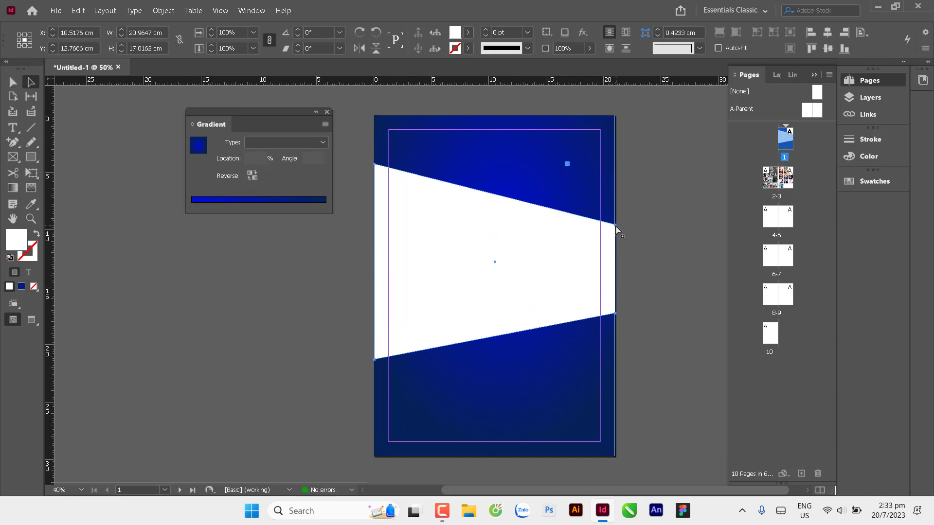
drag(617, 226, 617, 219)
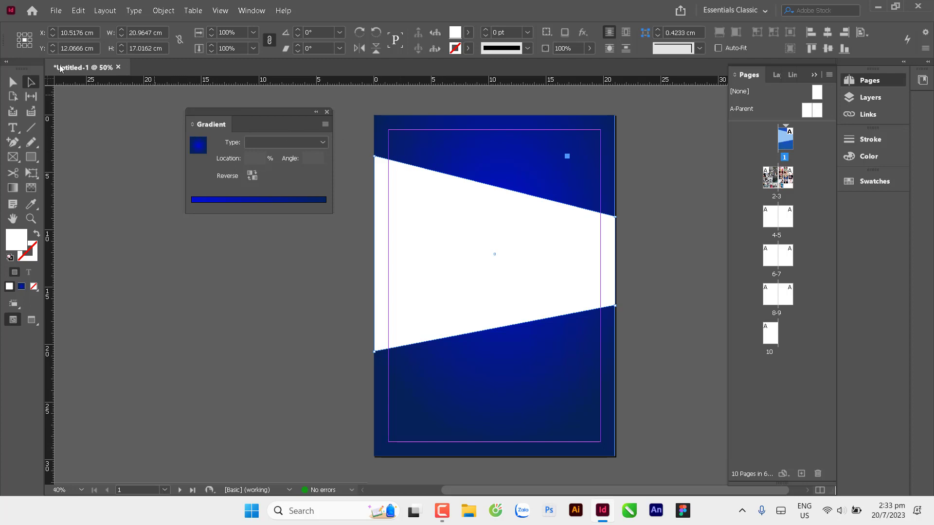
click(163, 11)
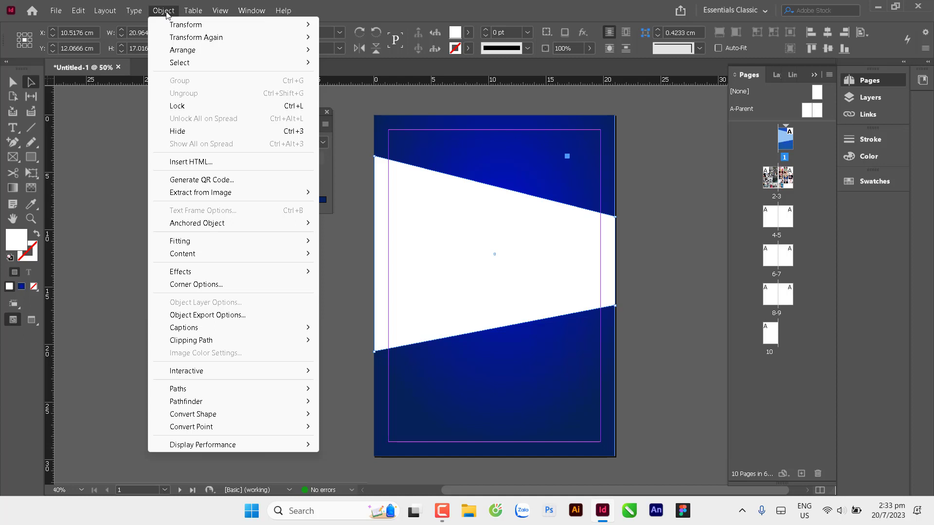
Step: Select the whole white band and bring up the Object menu's Effects list
click(383, 5)
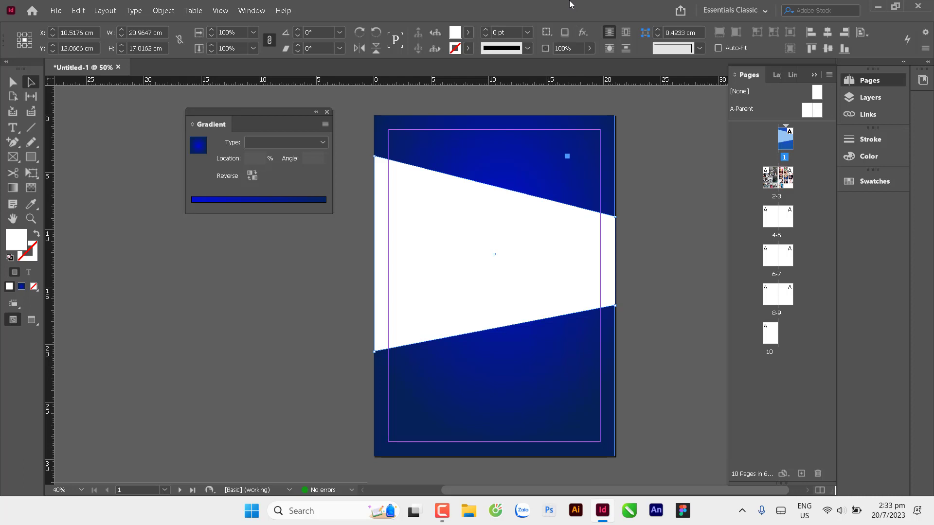
key(v)
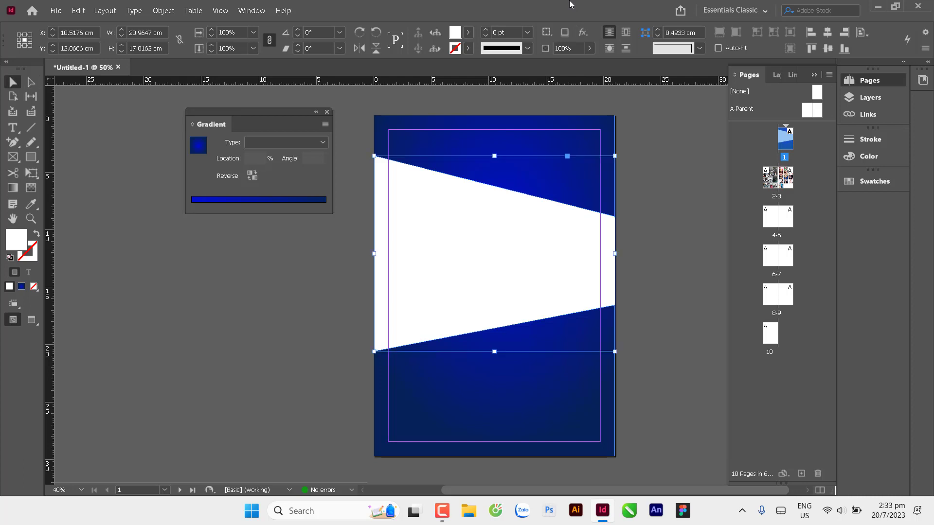
click(650, 214)
click(483, 240)
click(164, 11)
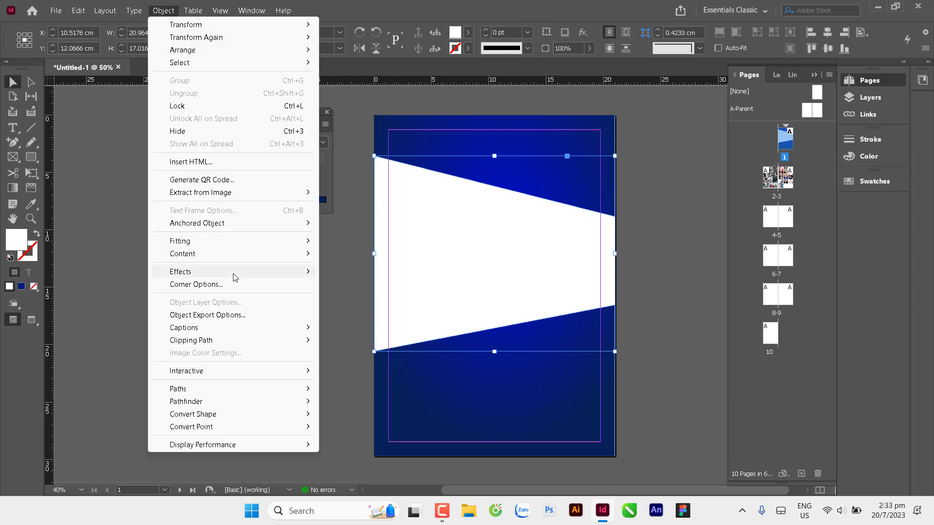
mouse_move(180, 272)
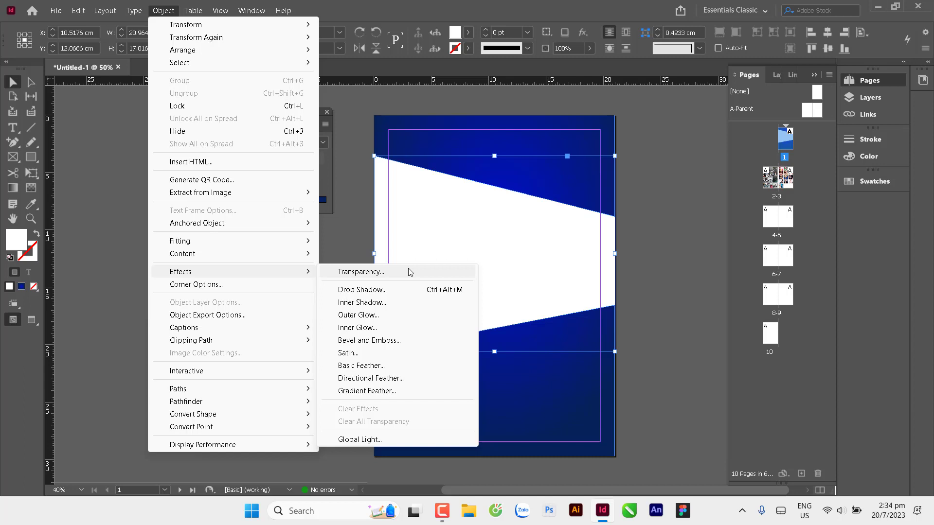
Step: Set the white band's Transparency effect blending mode to Overlay
click(409, 270)
drag(571, 97, 166, 102)
click(331, 156)
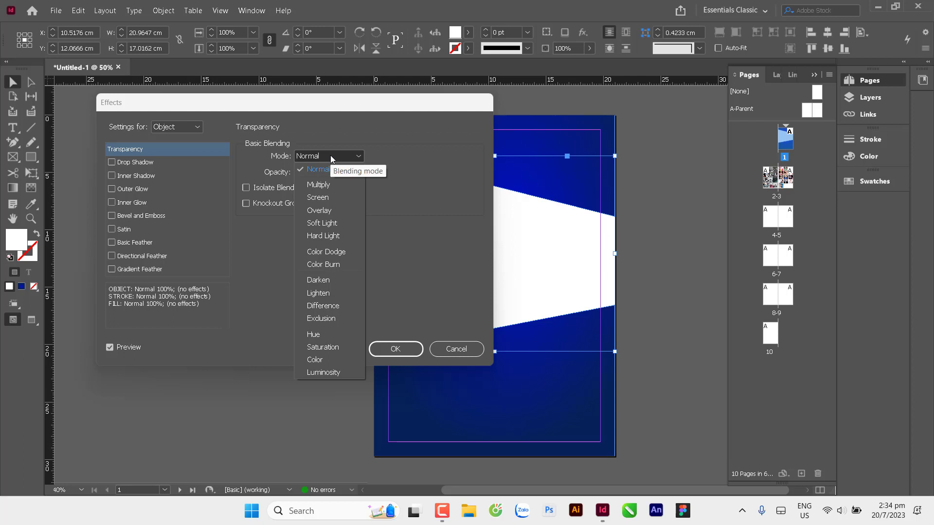
click(331, 156)
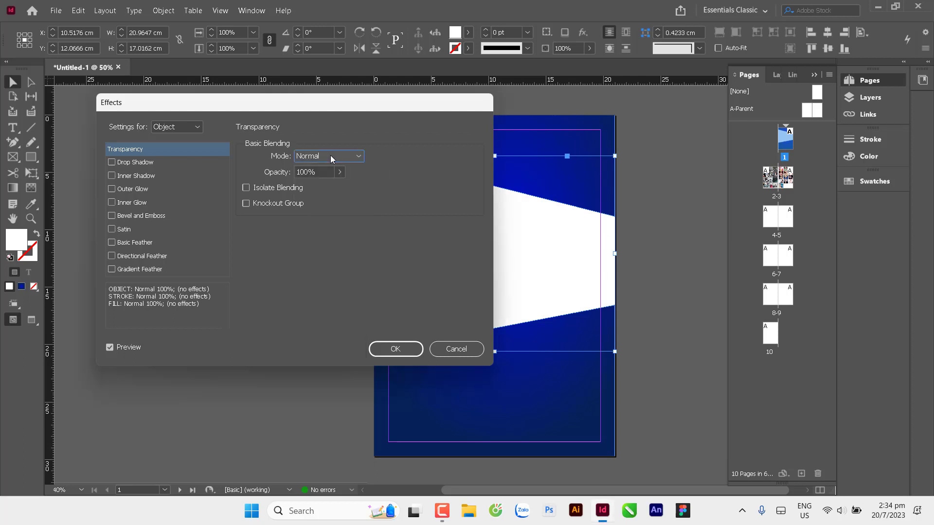
click(331, 156)
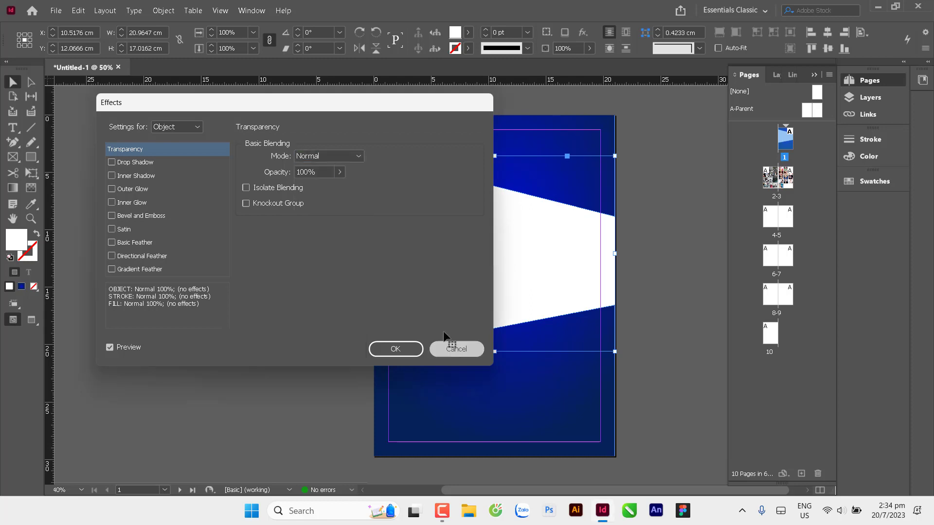
click(448, 349)
click(162, 11)
mouse_move(219, 272)
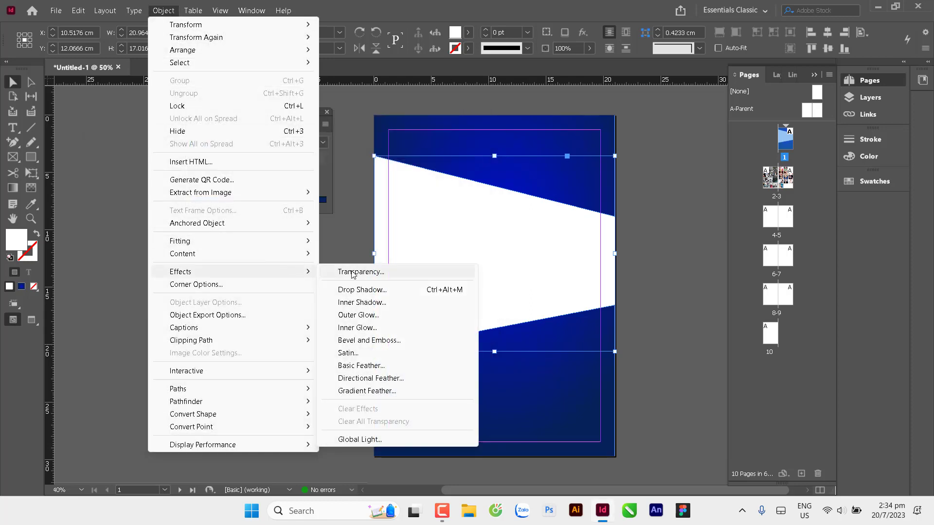
click(353, 274)
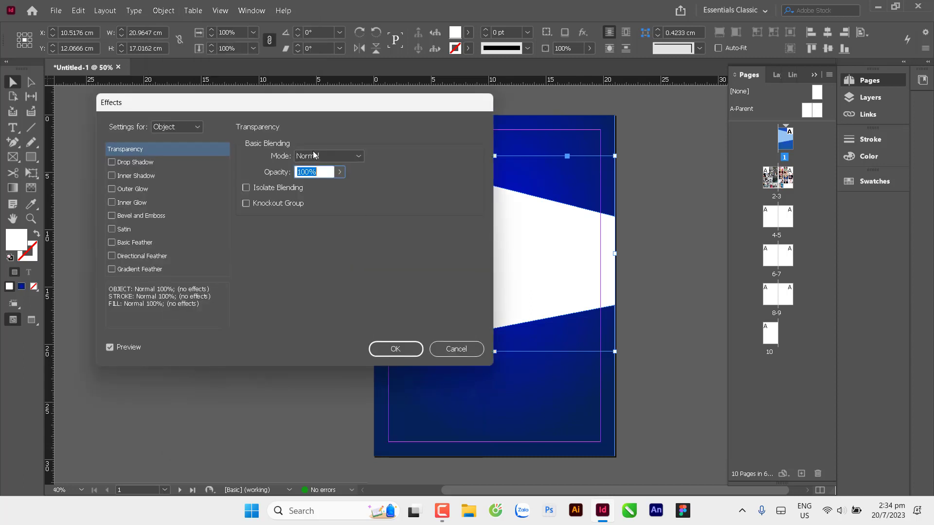
click(314, 154)
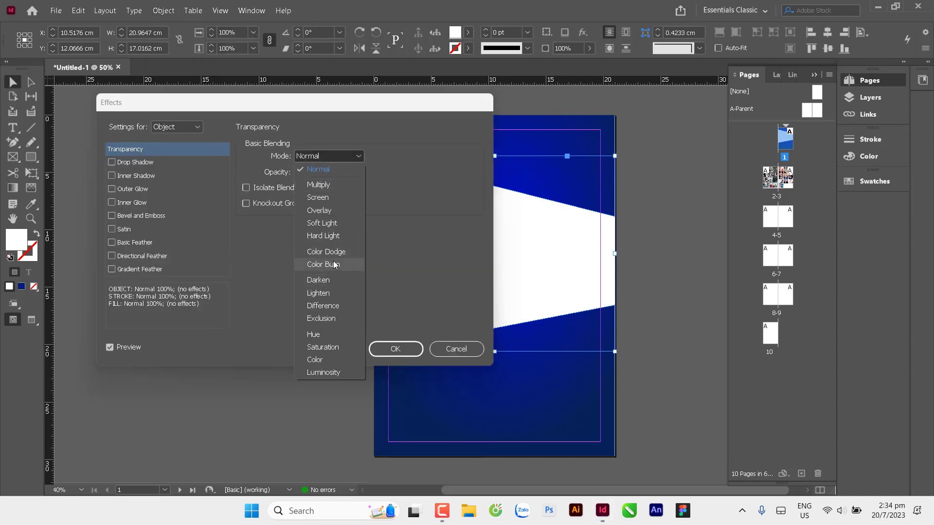
click(337, 212)
drag(363, 121, 240, 93)
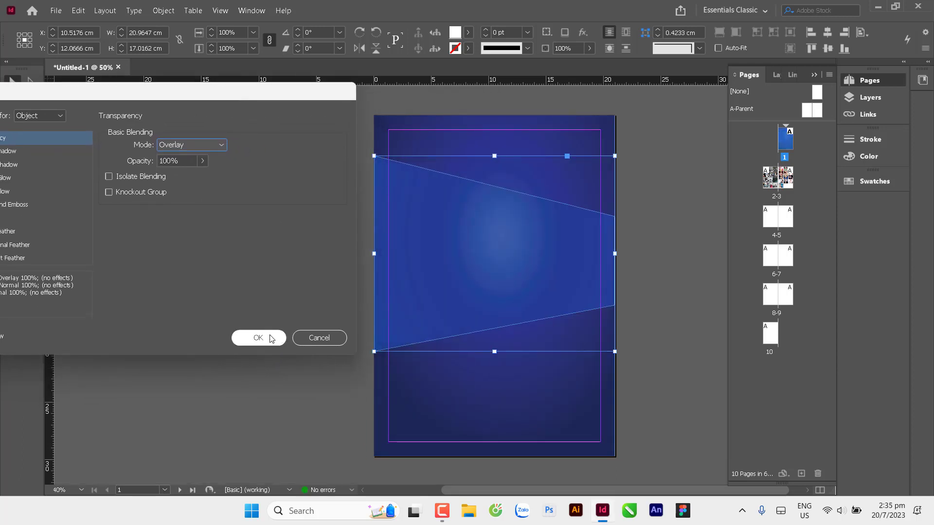
click(269, 338)
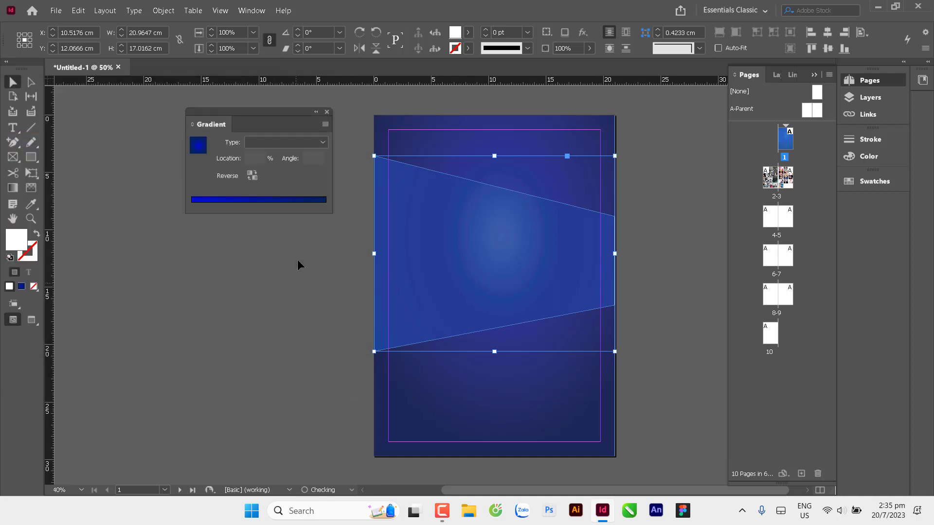
click(298, 236)
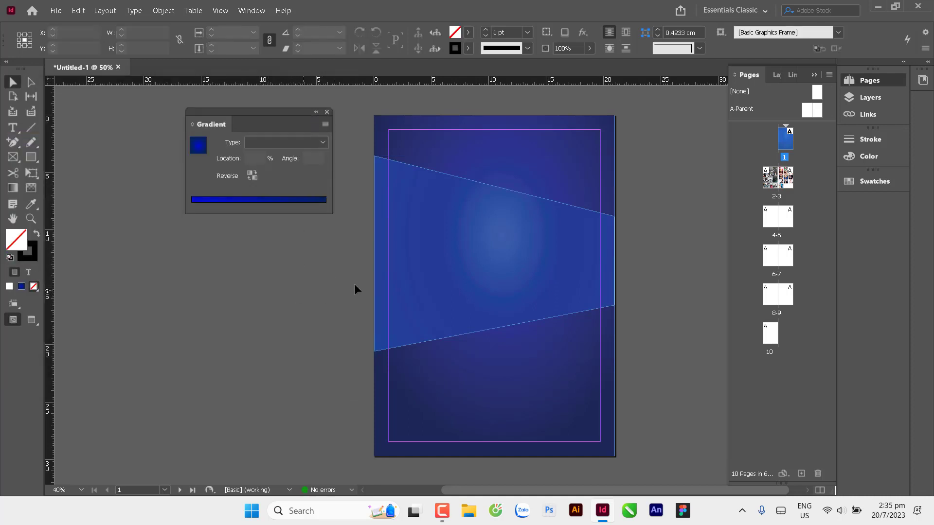
click(382, 287)
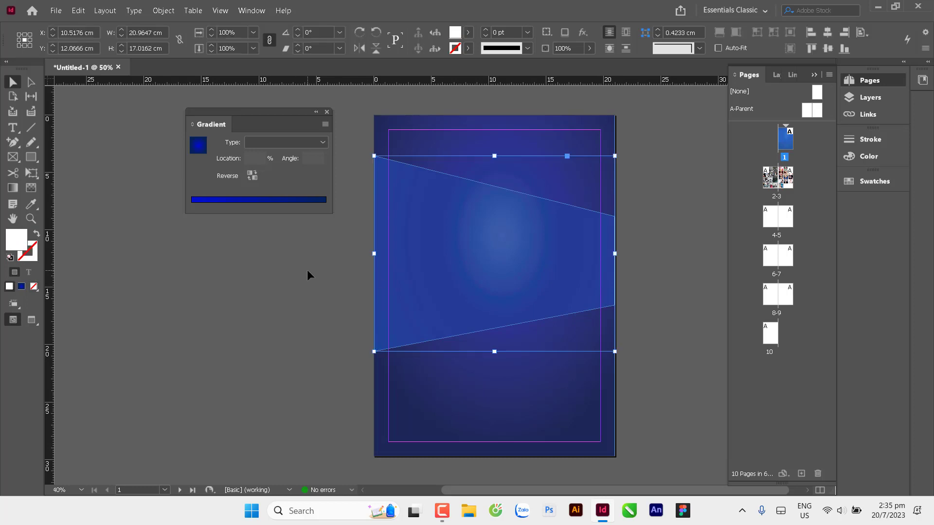
click(707, 246)
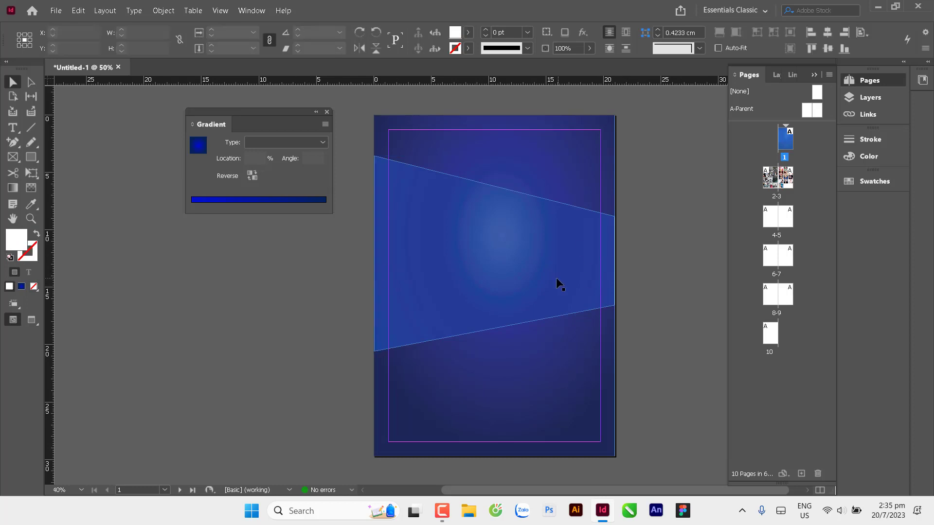
click(466, 329)
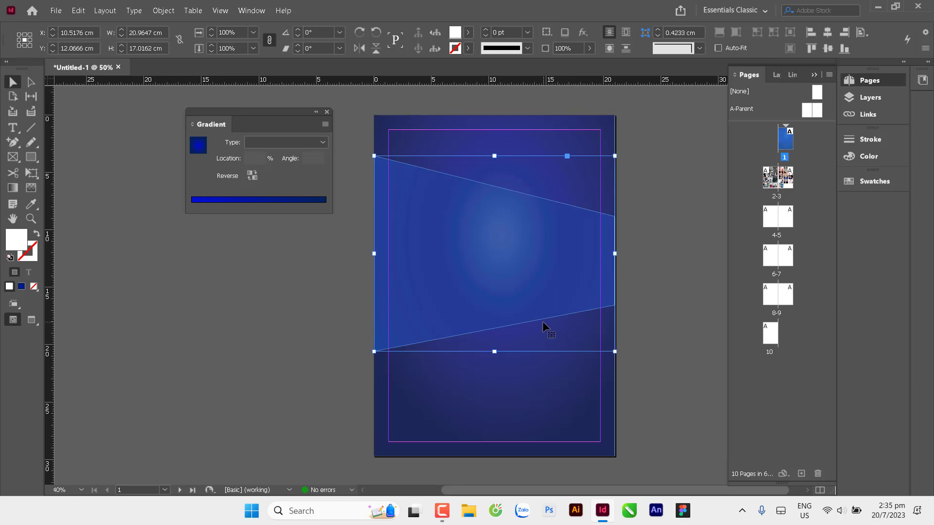
click(635, 281)
click(555, 277)
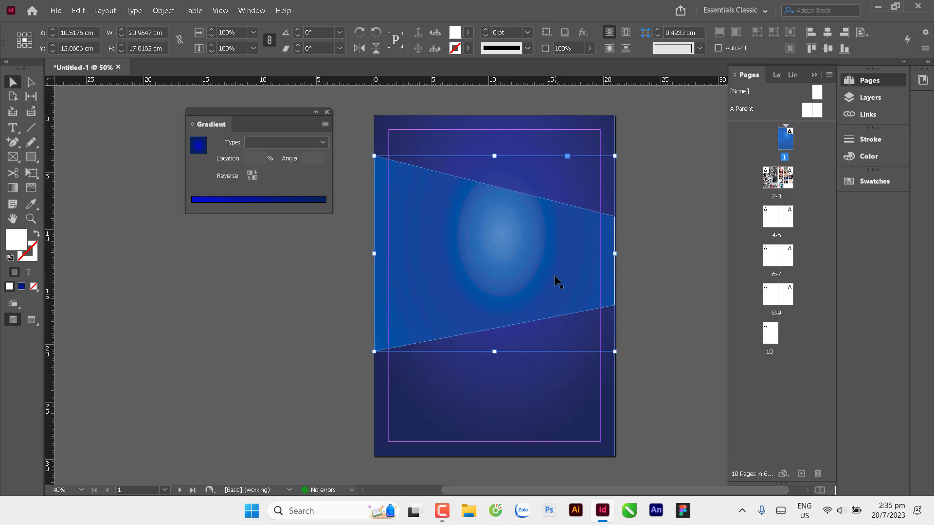
click(304, 285)
Step: Capture a screenshot of the cover area and mark it with red annotations
click(432, 264)
key(ctrl+alt+s)
drag(166, 0, 301, 72)
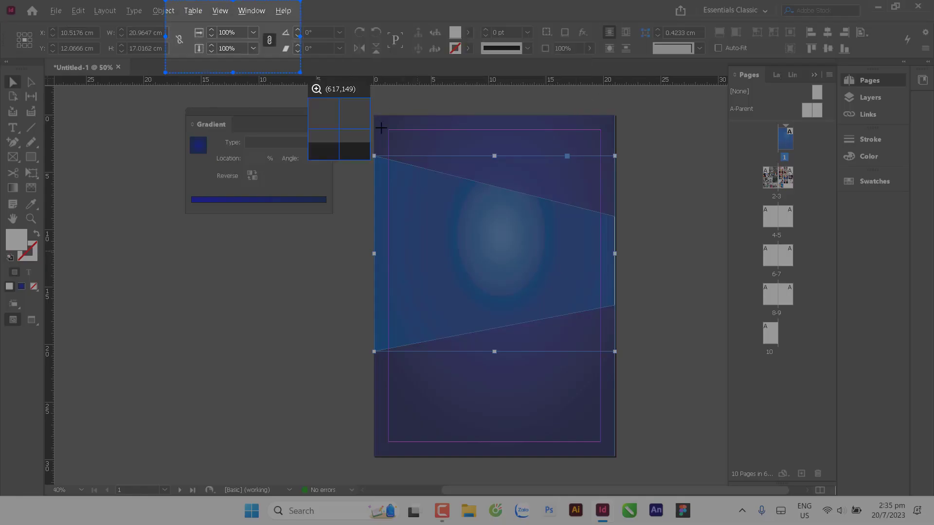
drag(381, 128, 722, 407)
mouse_move(394, 16)
mouse_down()
mouse_move(334, 84)
mouse_move(328, 29)
mouse_move(418, 64)
mouse_move(361, 5)
mouse_move(327, 86)
mouse_move(421, 53)
mouse_up()
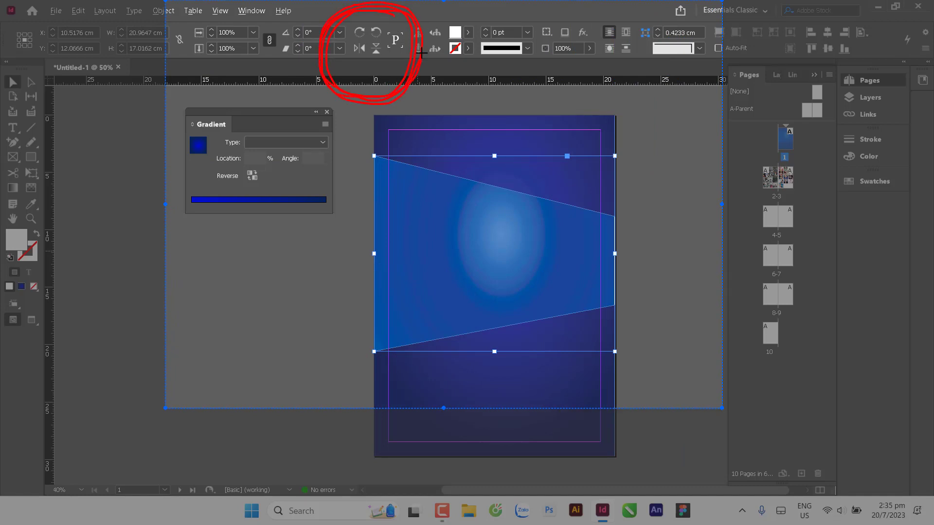
mouse_move(399, 22)
mouse_down()
mouse_move(343, 30)
mouse_move(379, 45)
mouse_move(397, 18)
mouse_up()
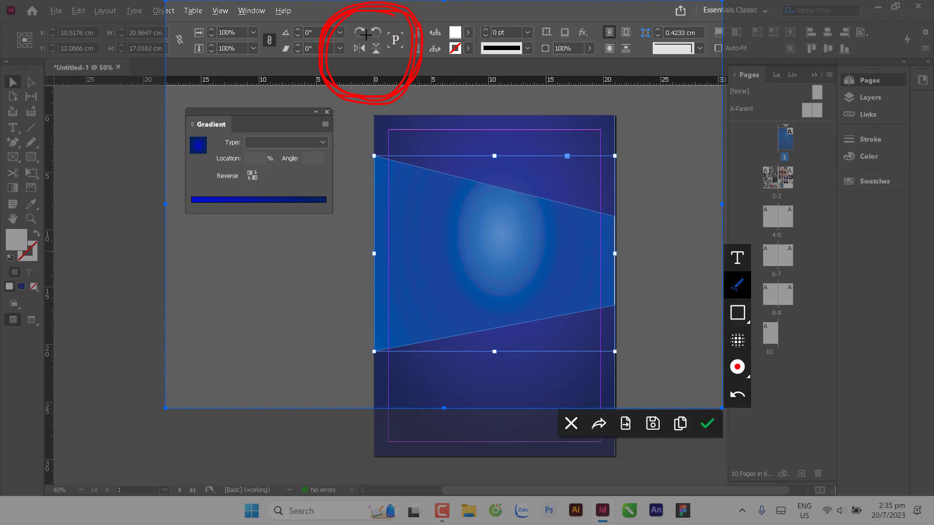
mouse_move(346, 39)
mouse_down()
mouse_move(388, 45)
mouse_move(346, 63)
mouse_move(343, 42)
mouse_up()
key(ctrl+z)
drag(167, 203, 3, 204)
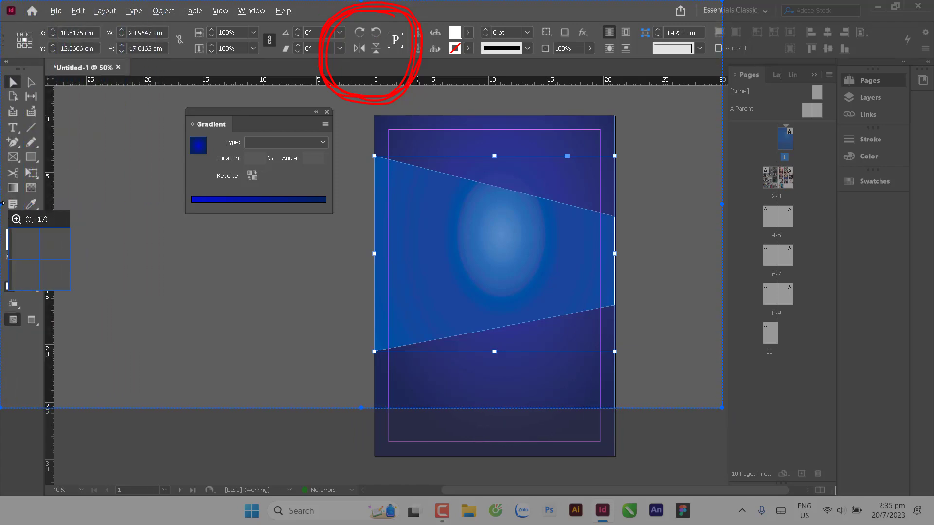
mouse_move(63, 43)
mouse_down()
mouse_move(4, 47)
mouse_move(11, 15)
mouse_up()
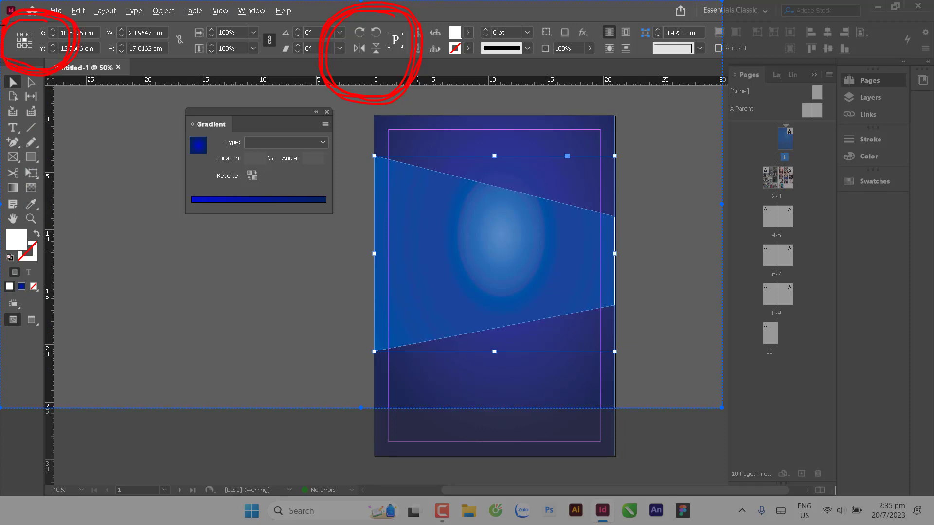
drag(44, 69, 73, 67)
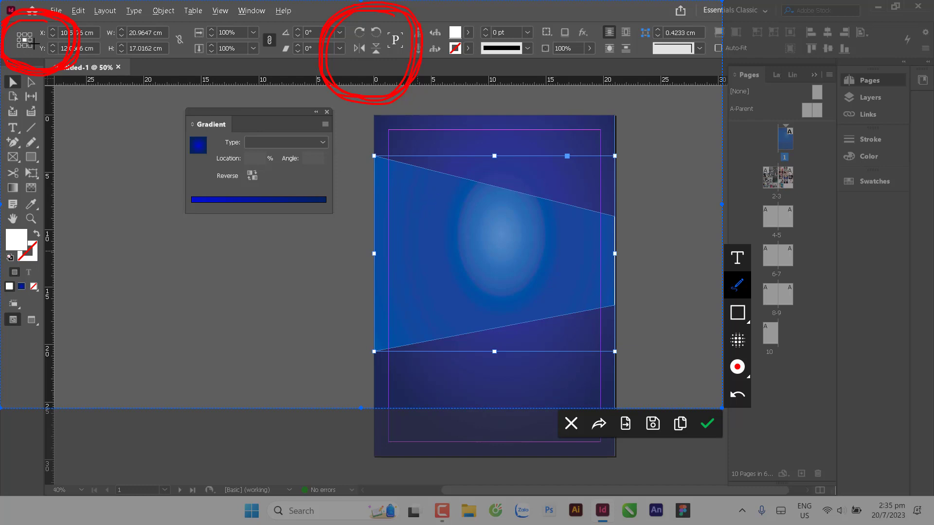
key(Escape)
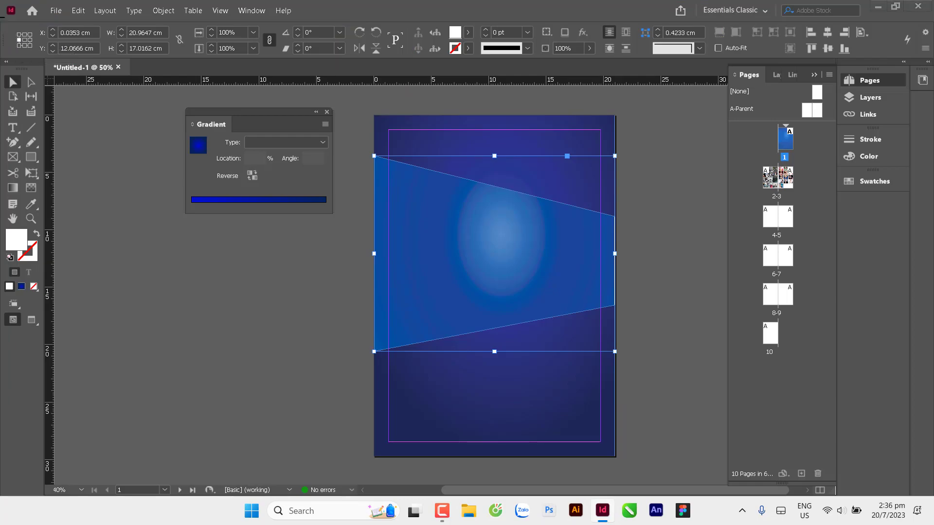
Step: Undo an off-centre mirrored copy and set the transform reference point to centre
key(F1)
mouse_move(243, 198)
mouse_down()
mouse_move(0, 13)
mouse_move(17, 25)
mouse_up()
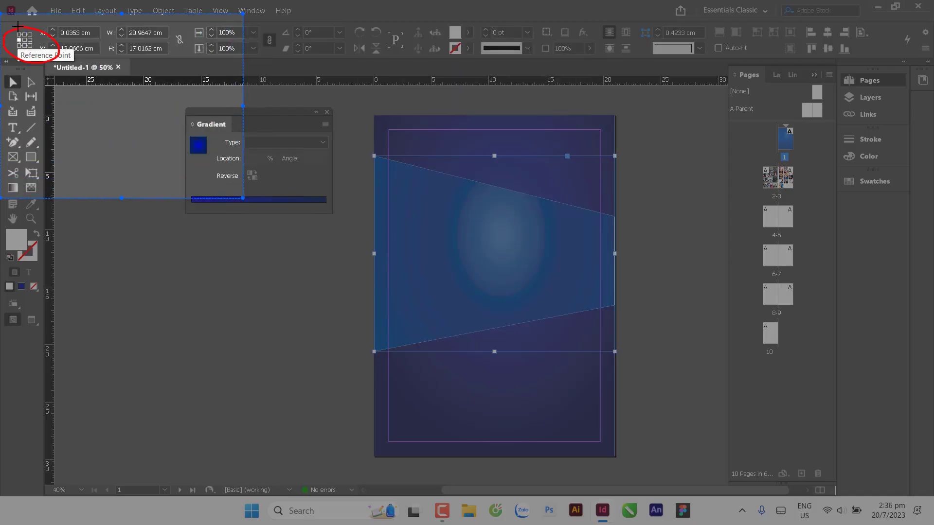
key(Escape)
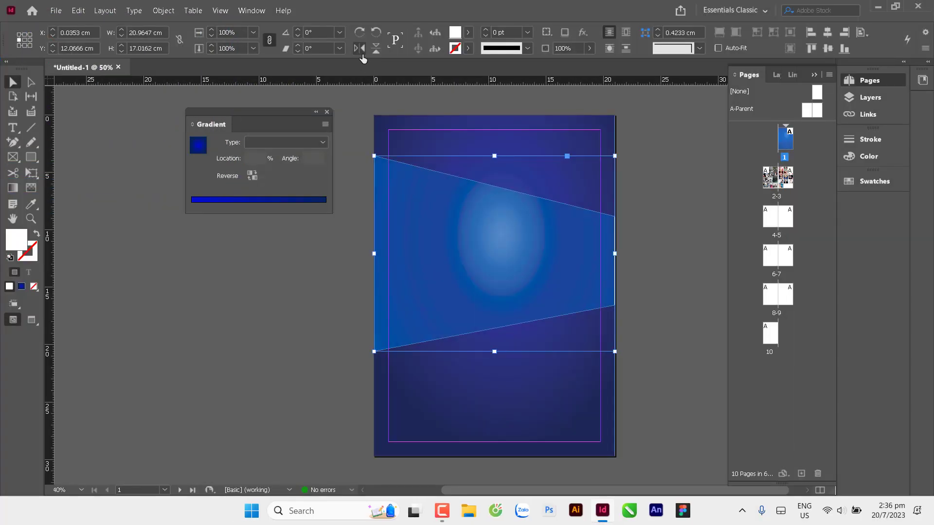
click(360, 48)
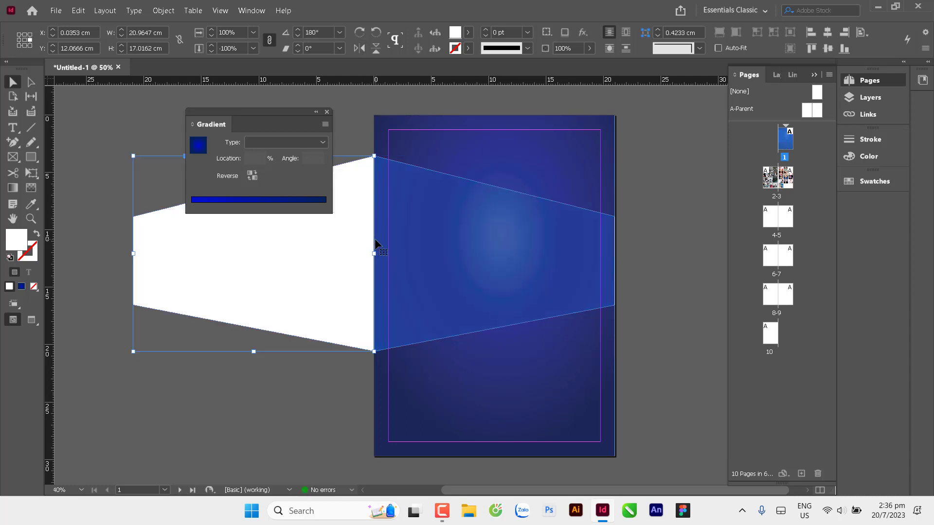
key(ctrl+z)
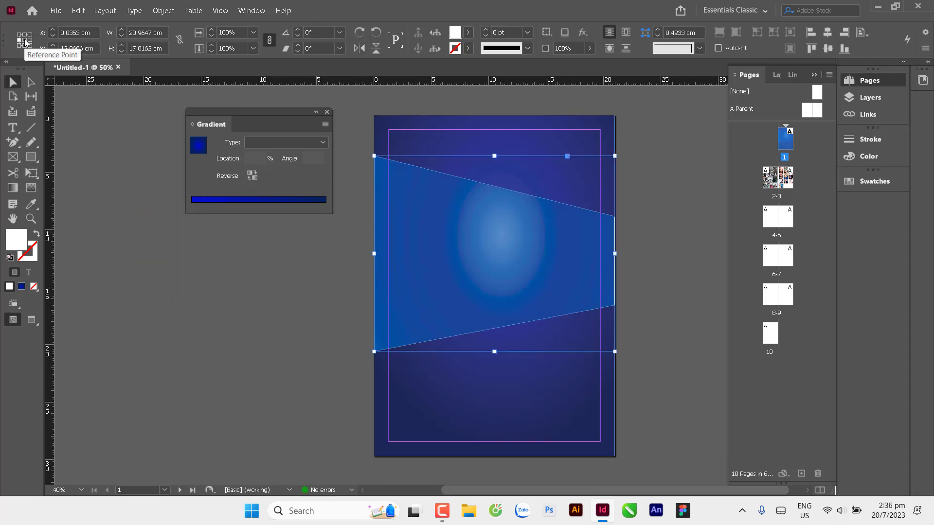
click(25, 41)
drag(1, 4, 271, 218)
drag(31, 58, 115, 101)
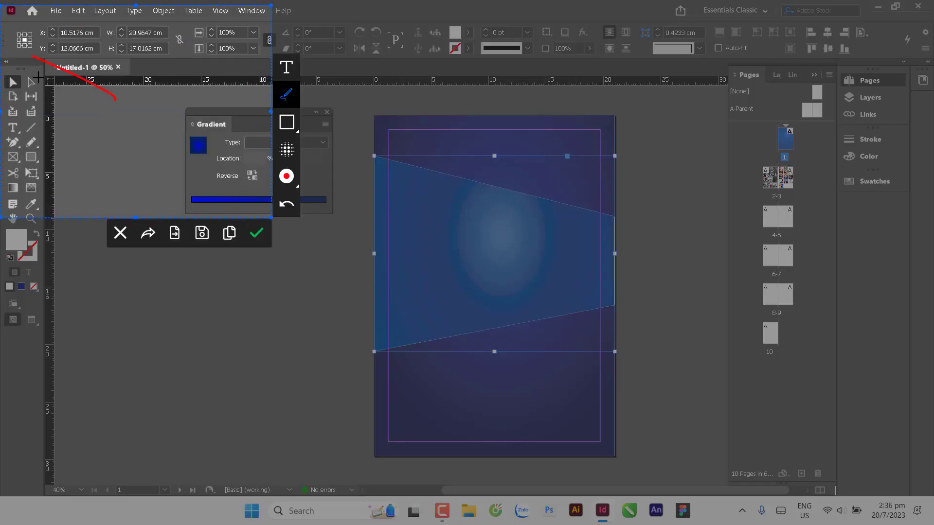
key(Escape)
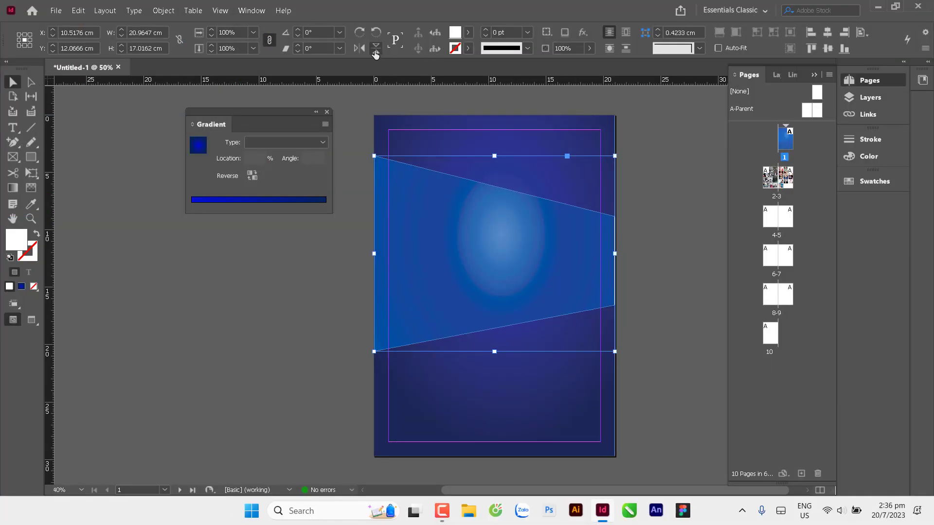
Step: Make a horizontally flipped copy of the band about its centre, forming an X
click(359, 48)
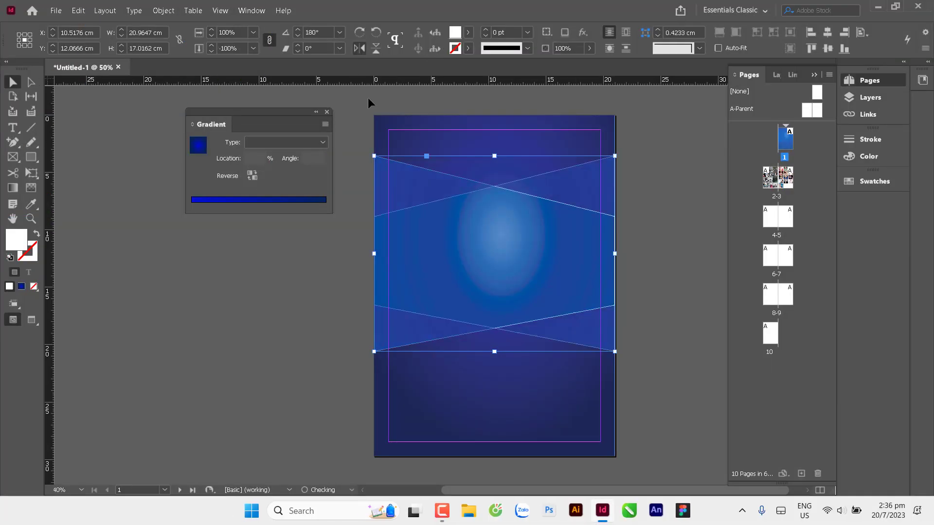
click(667, 194)
key(w)
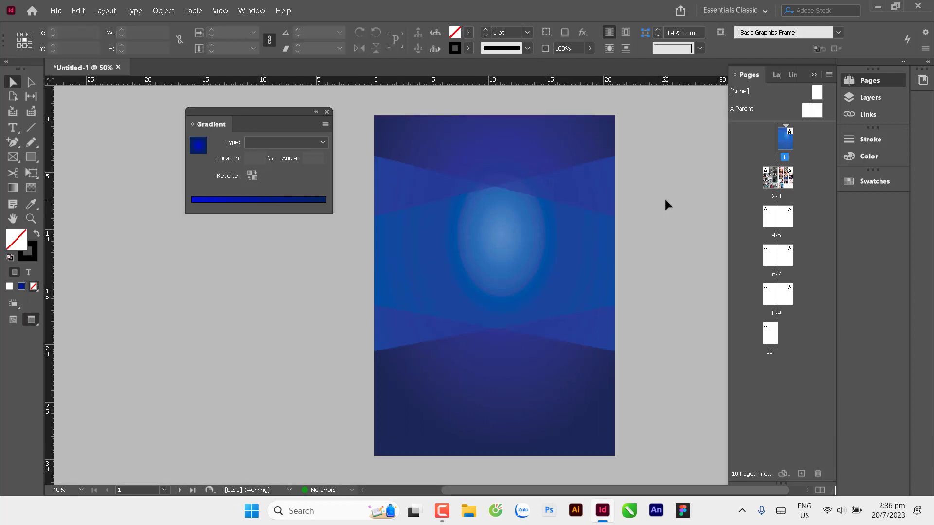
key(w)
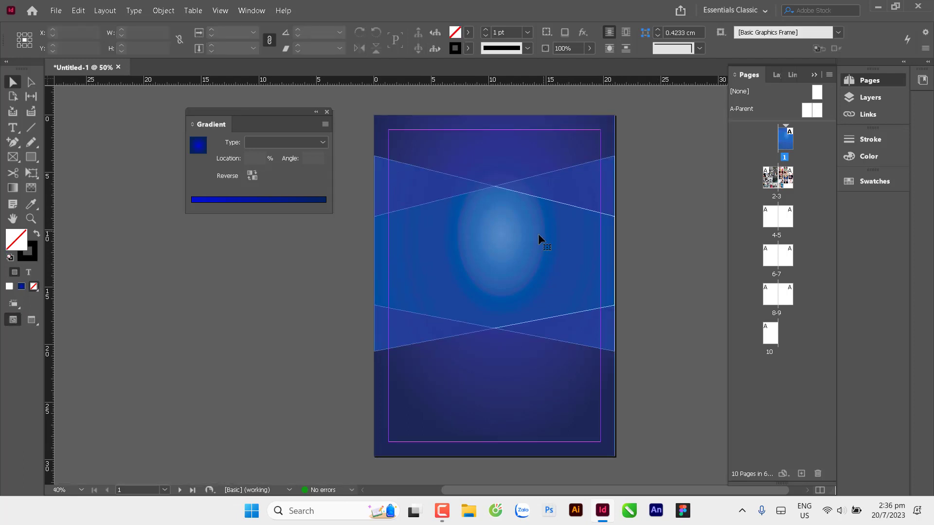
click(538, 235)
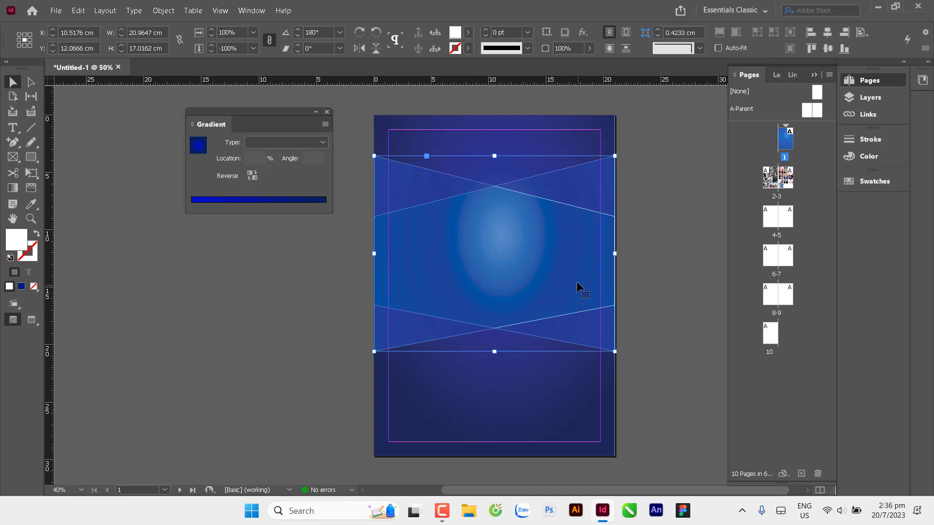
Step: Shorten the mirrored band slightly, fill it [Black], and switch its blending to Normal
drag(495, 155, 495, 161)
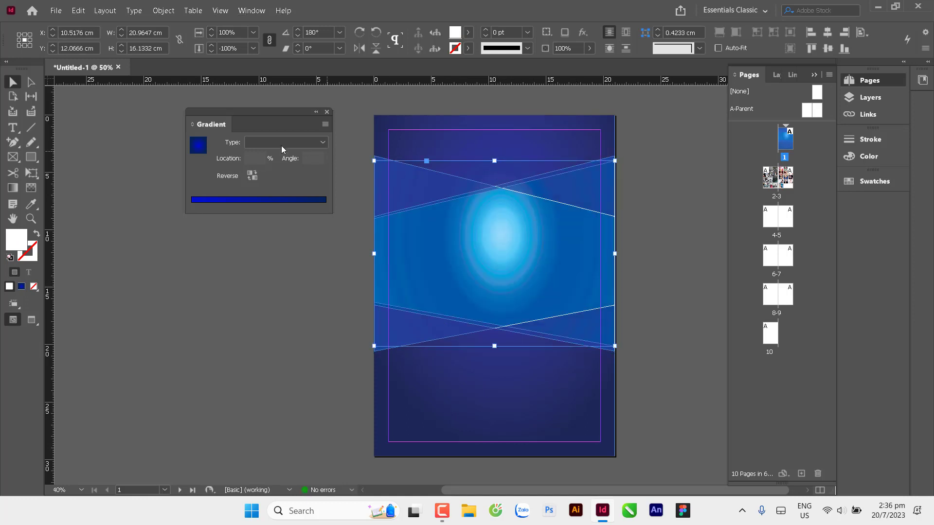
click(468, 32)
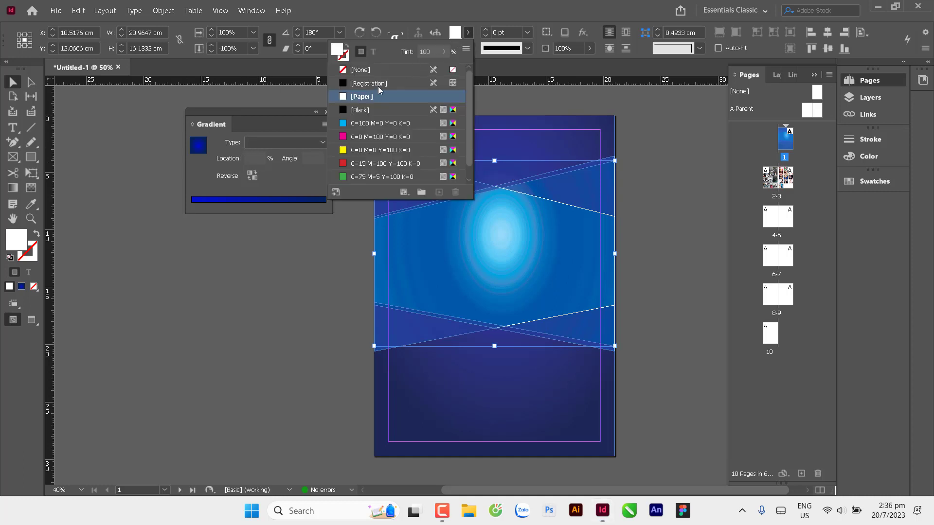
click(372, 112)
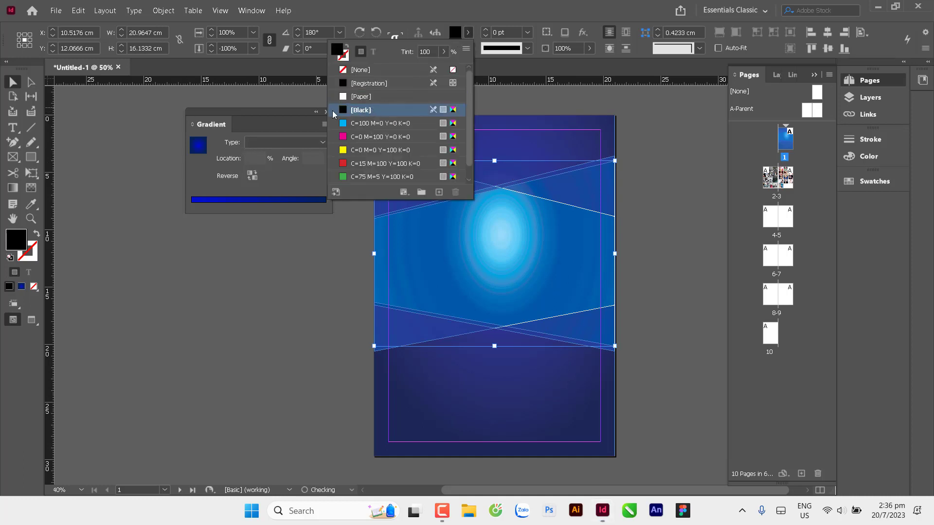
click(163, 10)
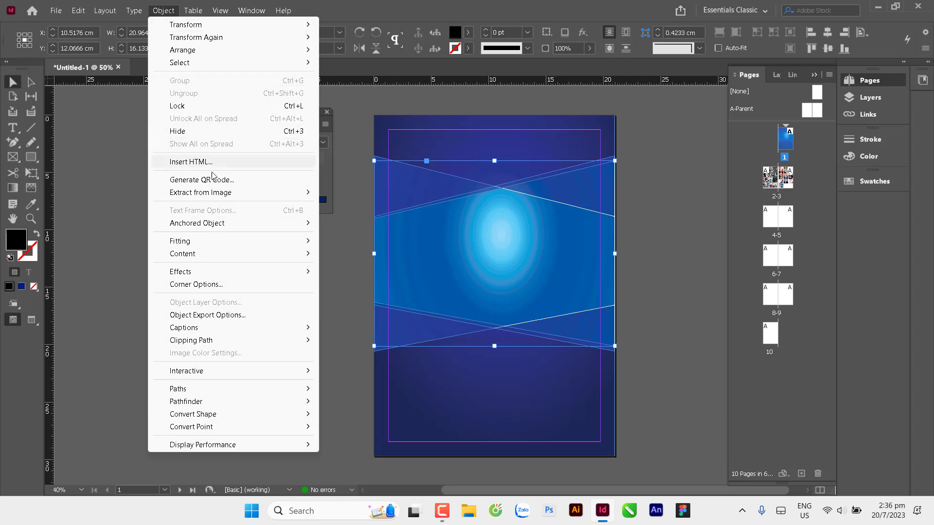
mouse_move(219, 272)
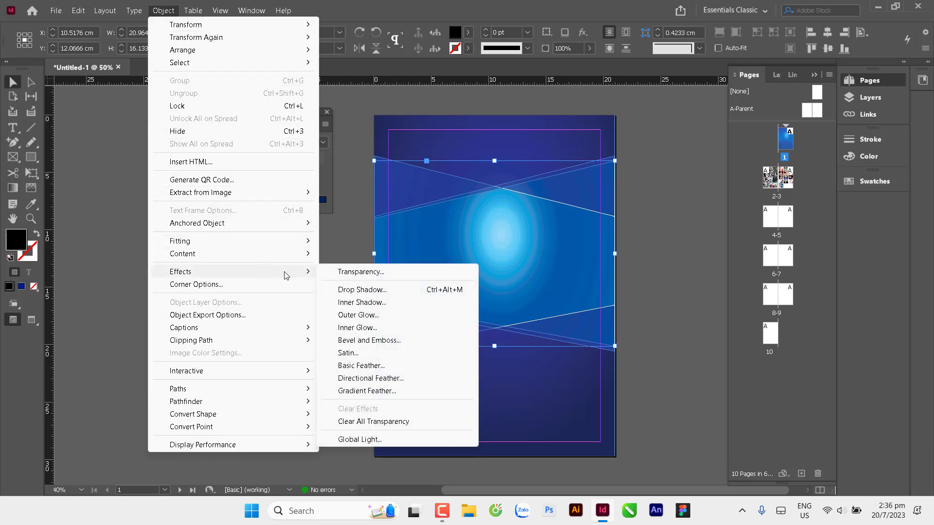
click(354, 273)
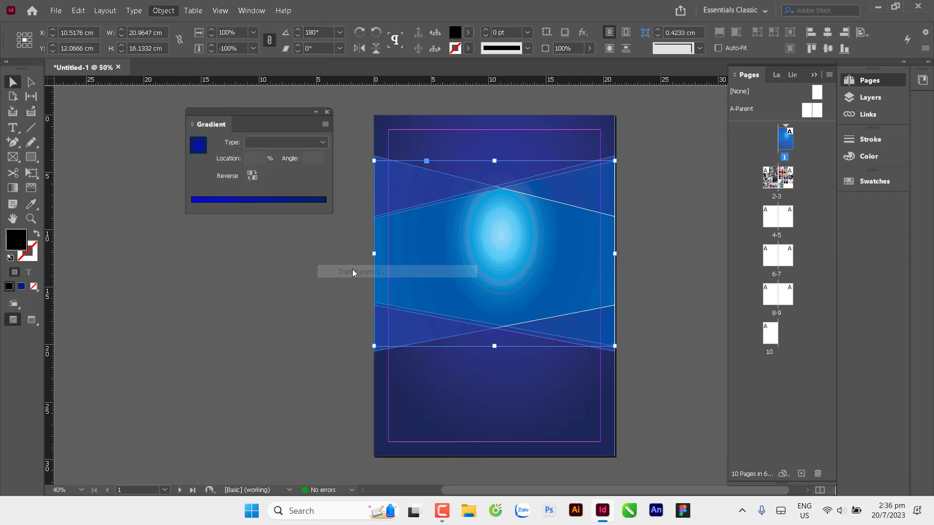
click(191, 145)
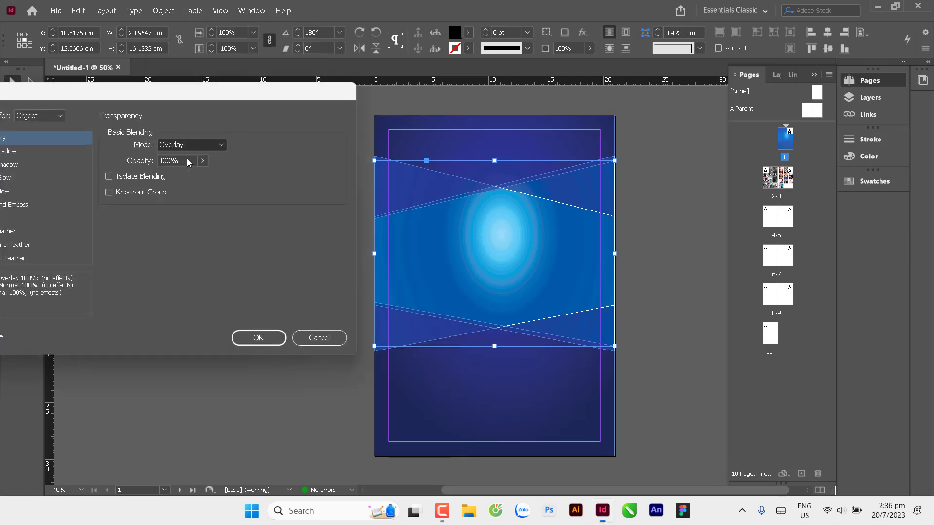
click(259, 337)
click(669, 206)
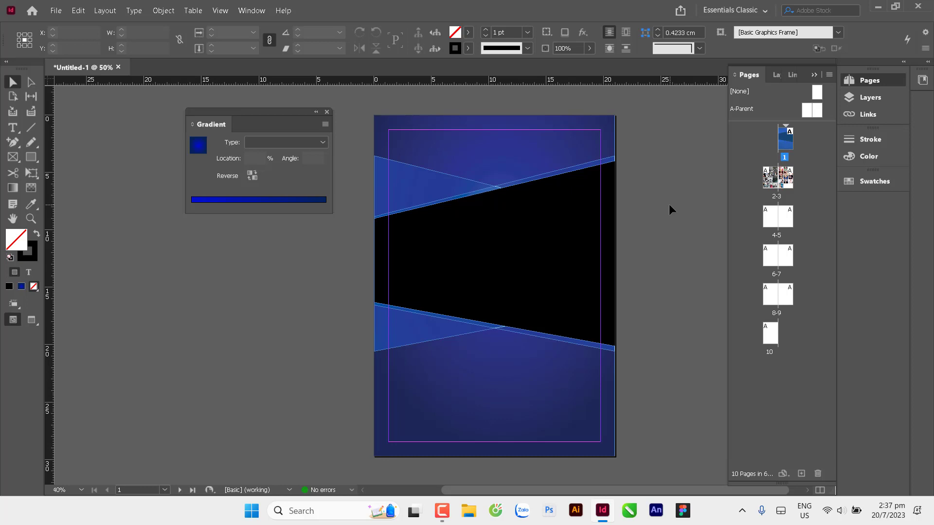
Step: Place Advertorial6_Mother's day.jpg into the black frame and fill it proportionally
click(537, 262)
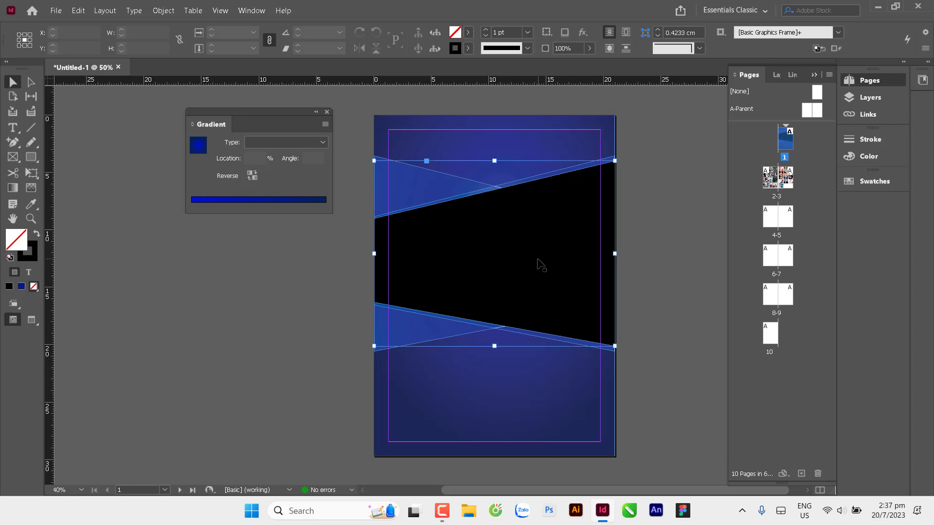
key(ctrl+d)
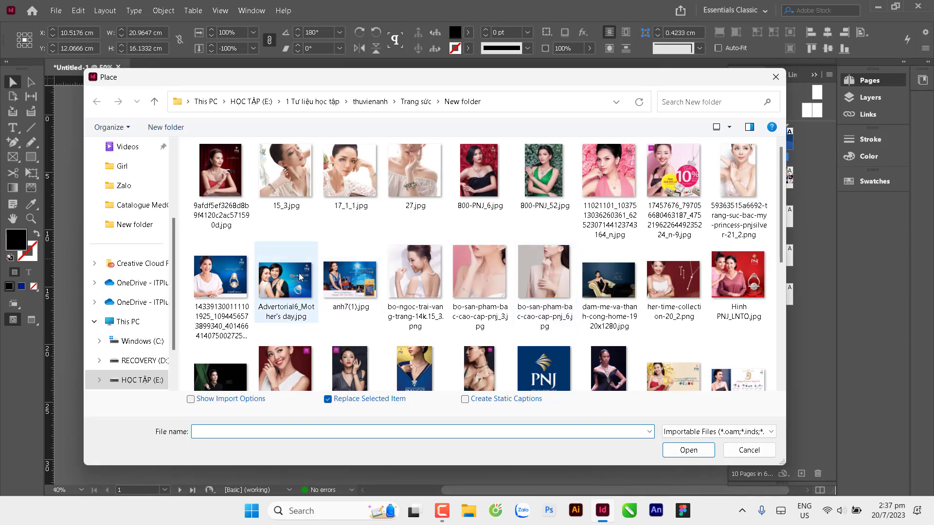
scroll(285, 284, down, 1)
click(291, 229)
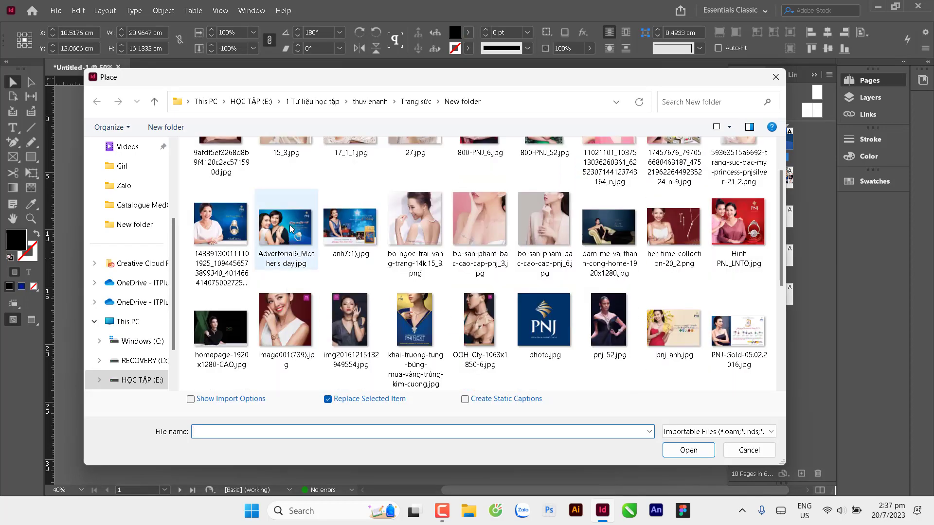
double_click(291, 229)
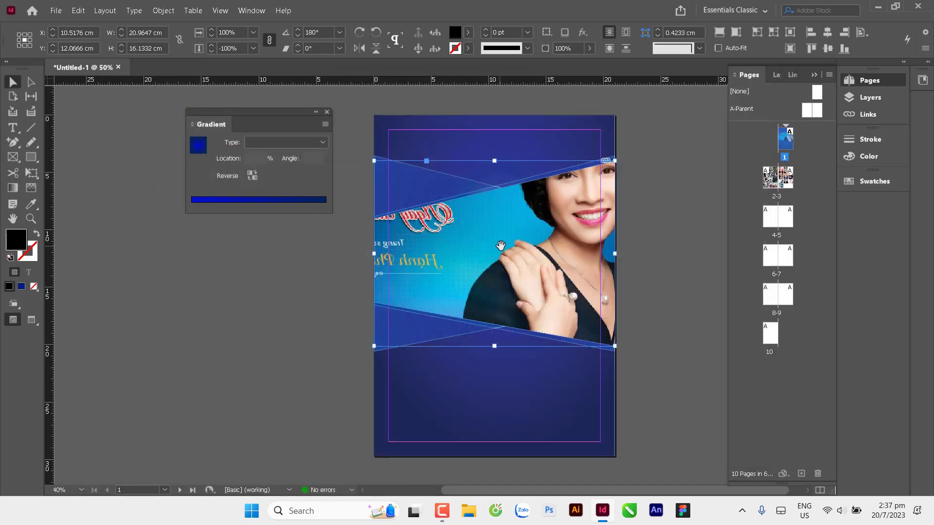
double_click(480, 242)
key(ctrl+alt+shift+c)
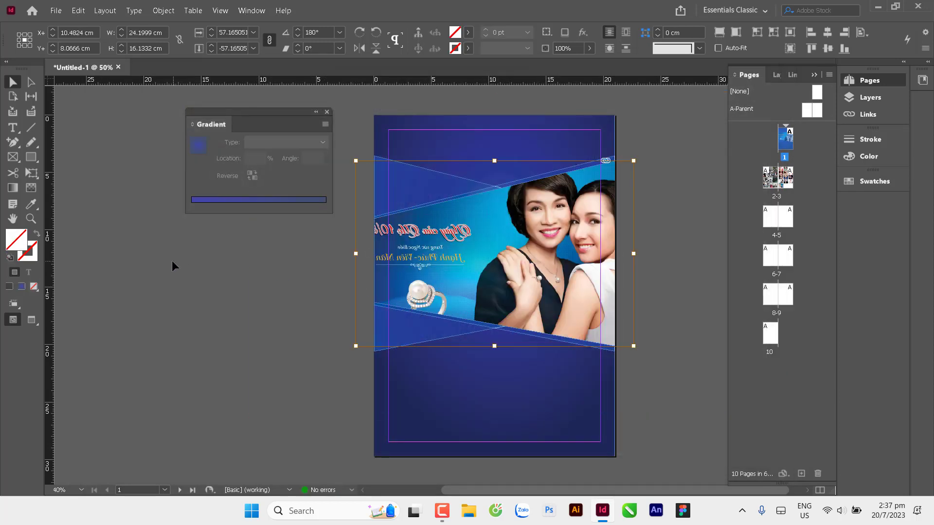
Step: Enlarge the photo leftward and shift it down so both women fill the frame
click(484, 250)
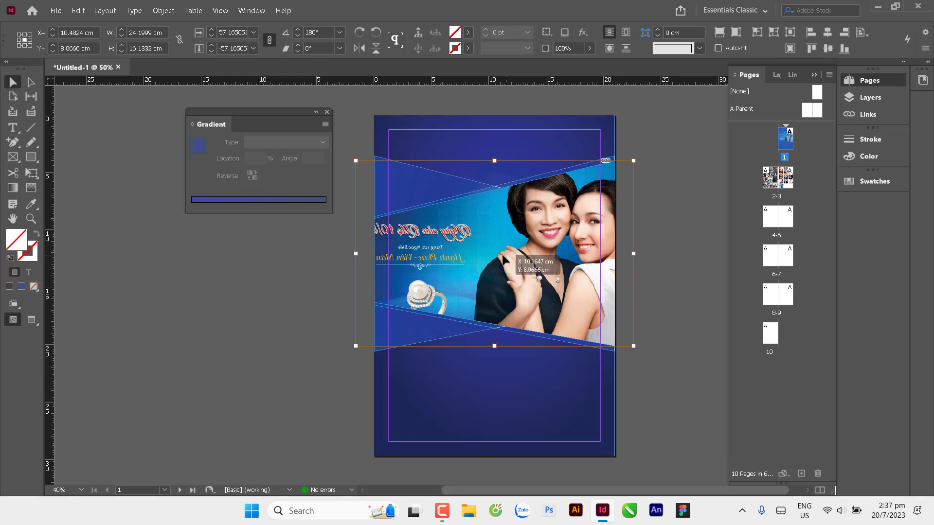
drag(505, 256, 486, 255)
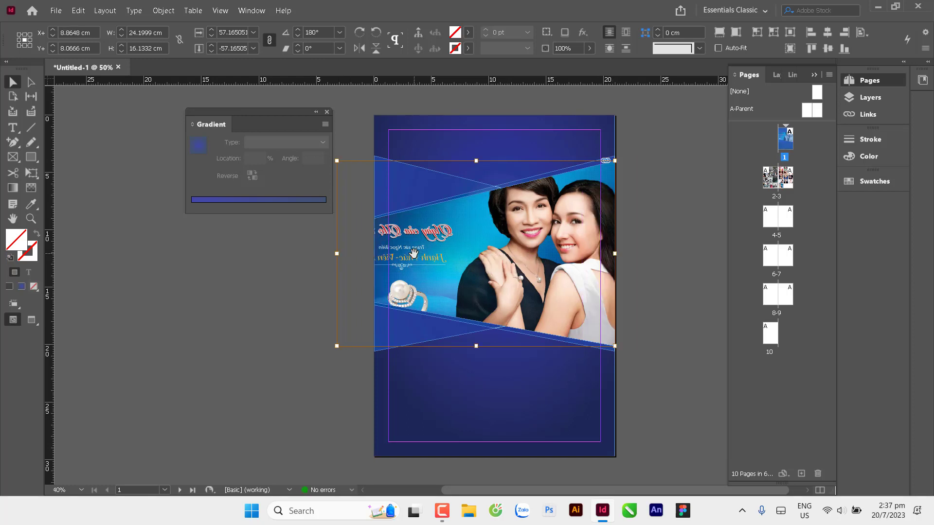
drag(337, 254, 275, 256)
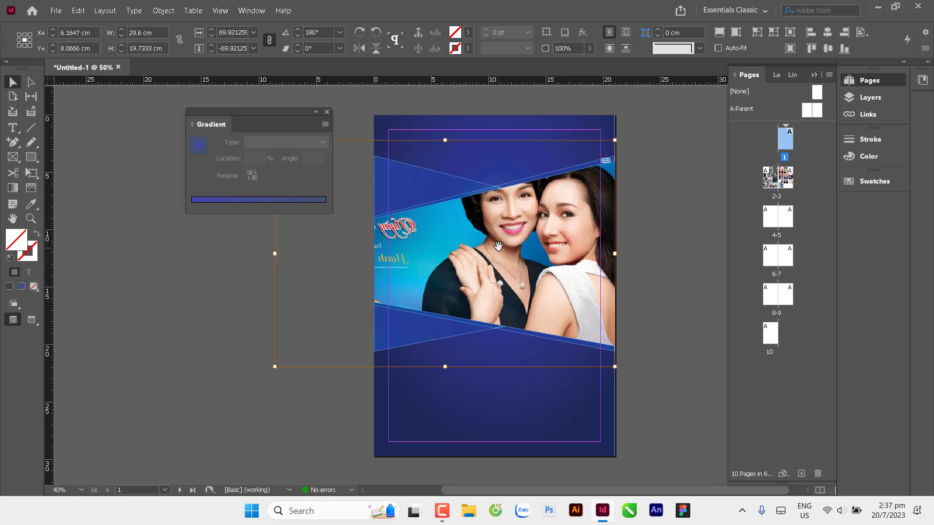
drag(275, 255, 219, 254)
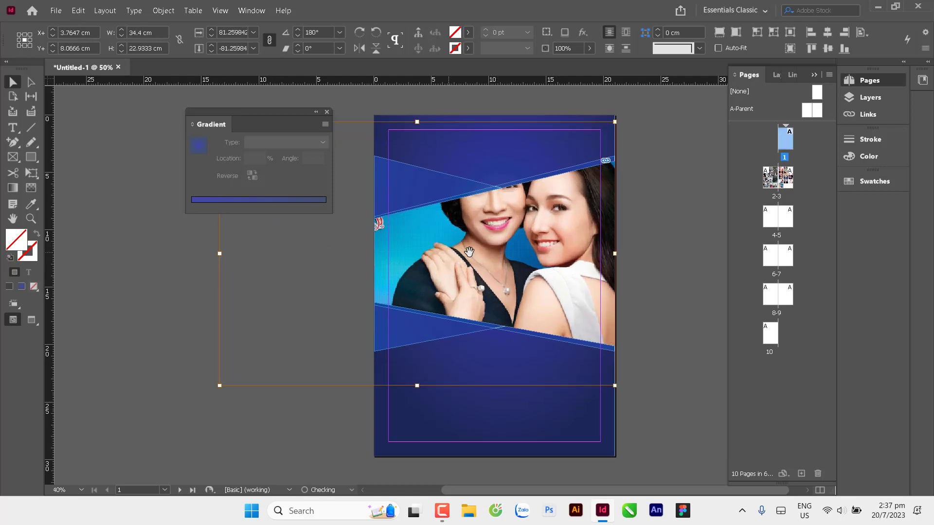
drag(494, 249, 495, 272)
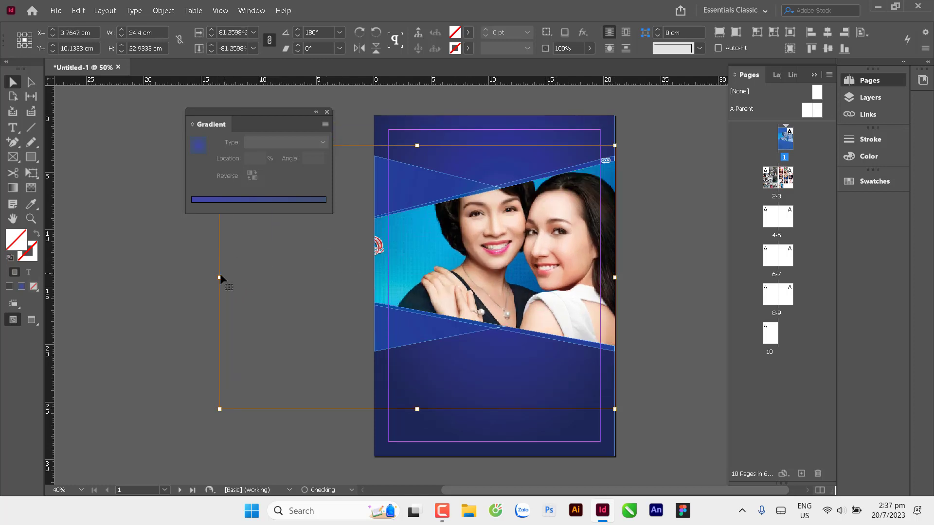
drag(219, 277, 204, 275)
click(663, 240)
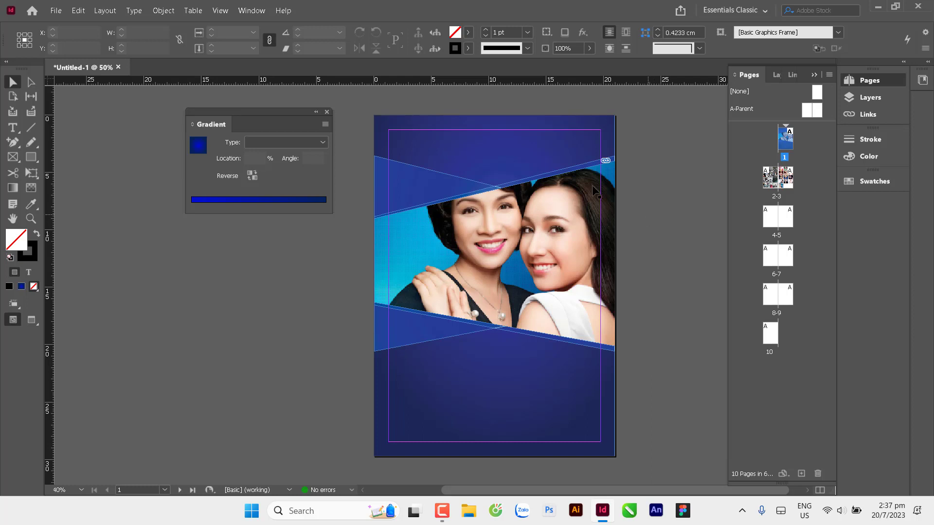
Step: Undo the logo accidentally placed into the gradient background frame and deselect it
click(502, 157)
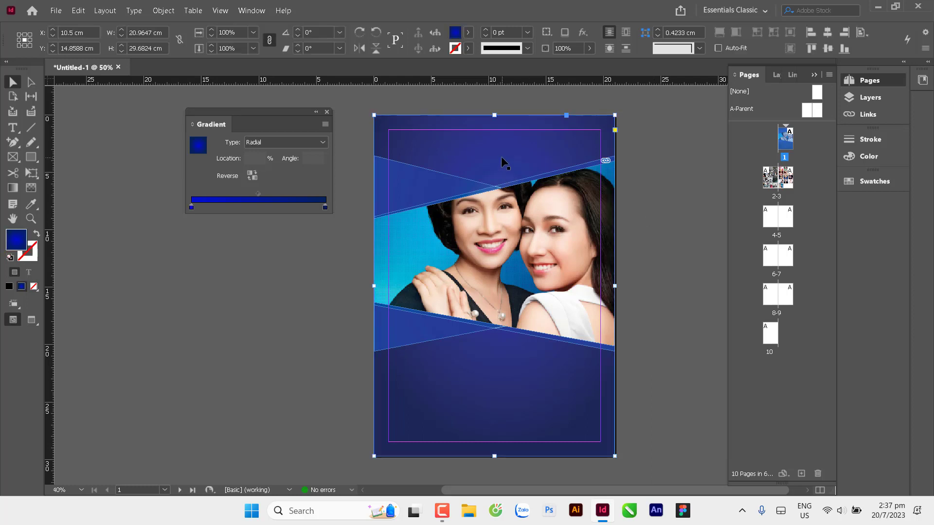
click(658, 148)
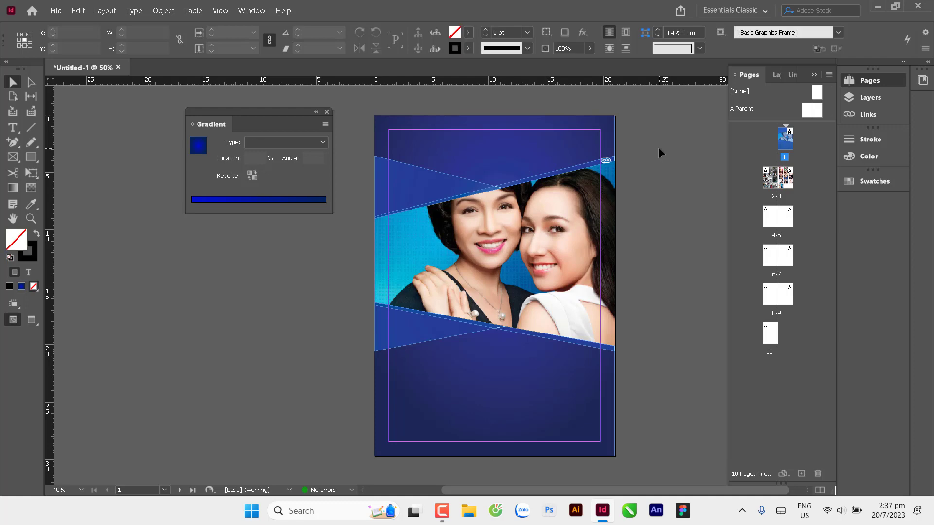
click(562, 139)
key(ctrl+d)
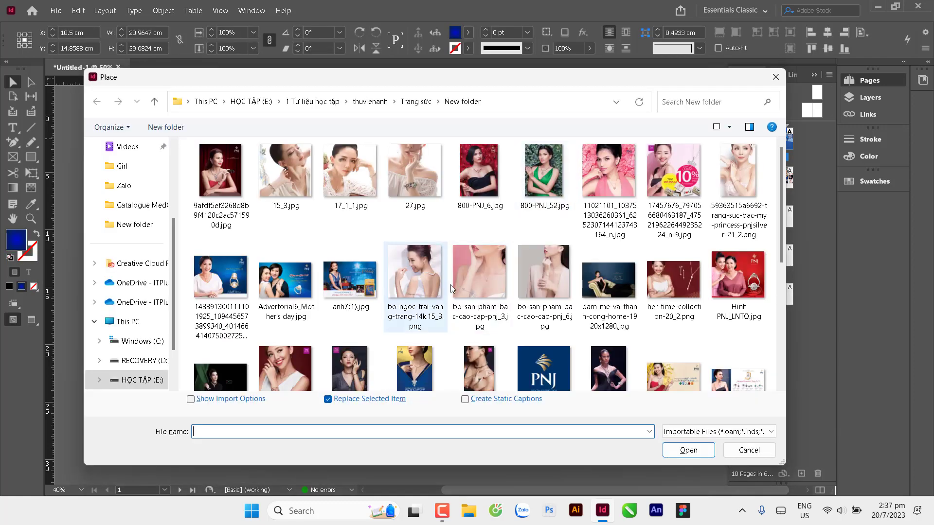
double_click(545, 367)
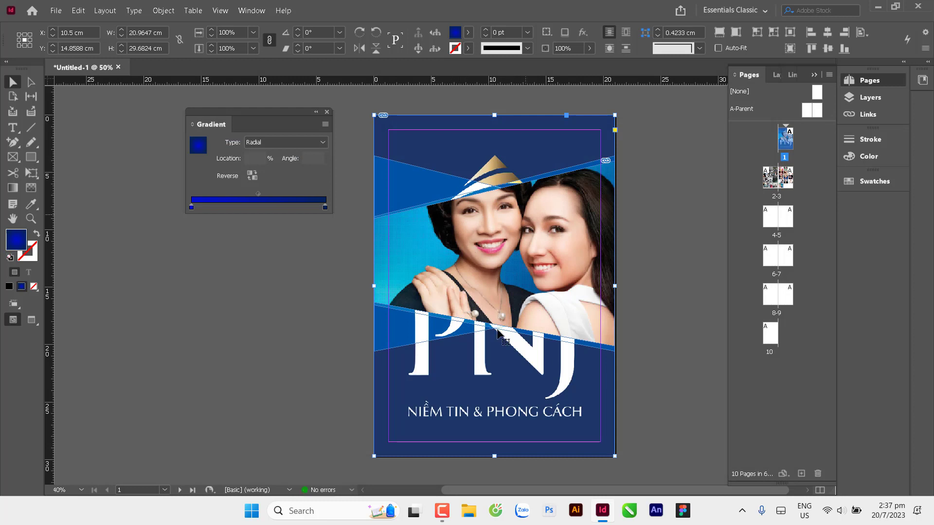
key(ctrl+z)
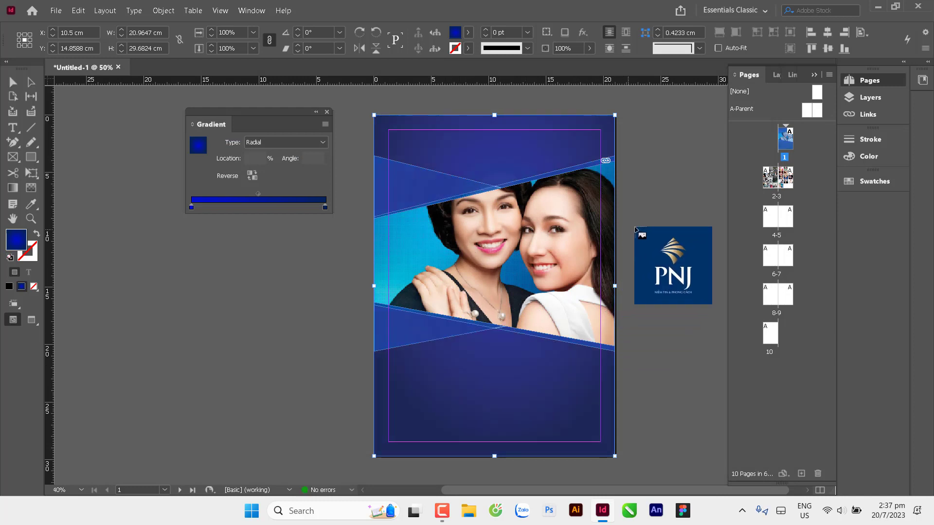
key(Escape)
click(665, 171)
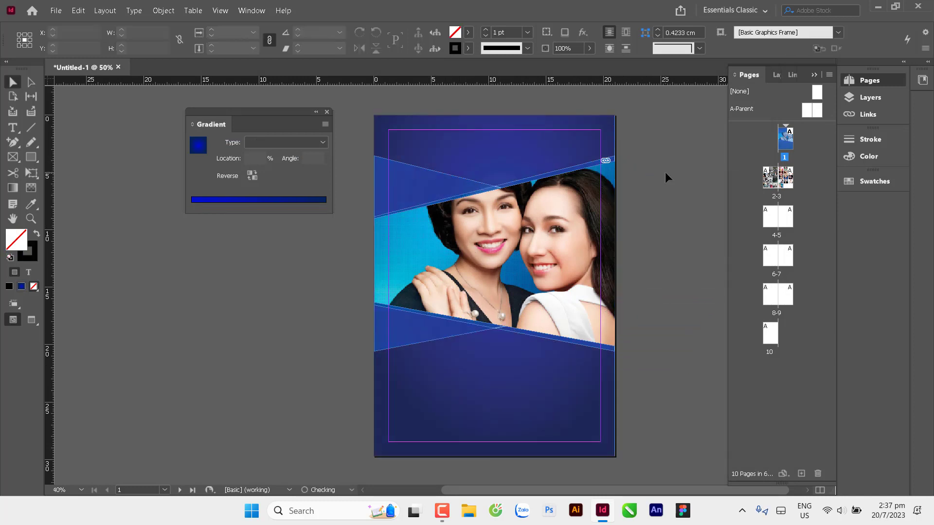
Step: Place the PNJ logo photo.jpg as a 5.08 cm square at the cover's top-left
key(ctrl+d)
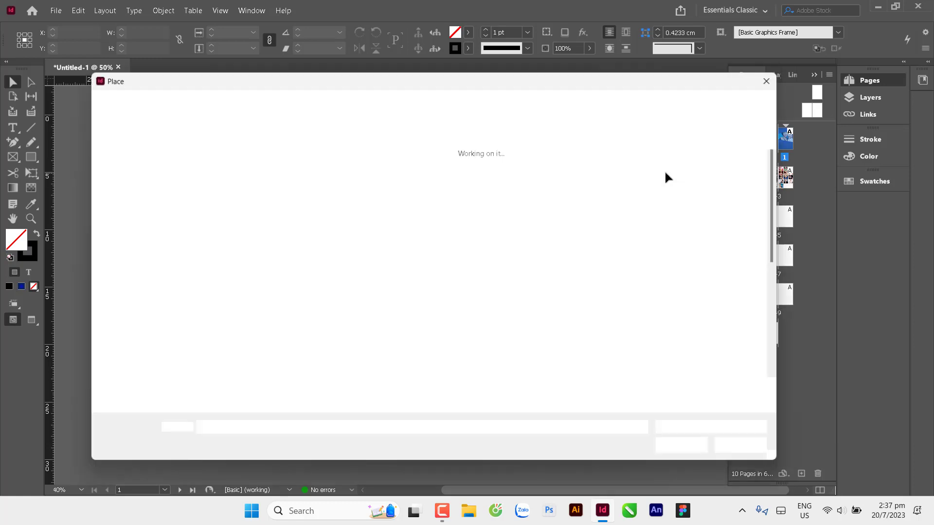
scroll(543, 292, down, 1)
click(543, 343)
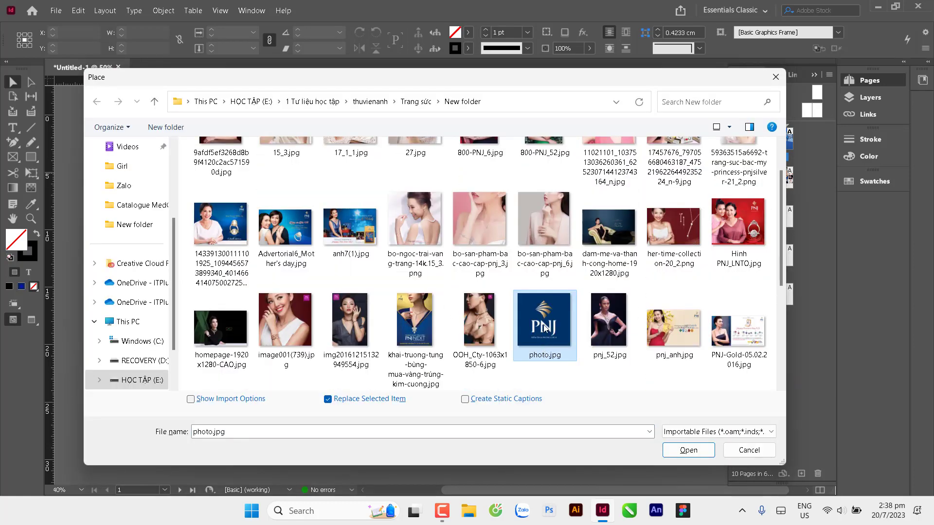
double_click(543, 343)
mouse_move(398, 116)
mouse_down()
mouse_move(455, 173)
mouse_move(428, 158)
mouse_up()
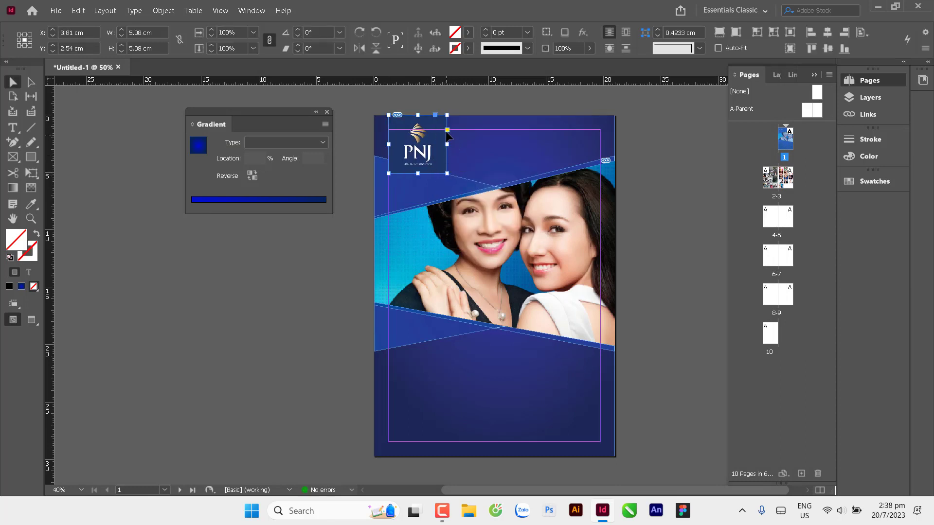
Step: Round the logo frame's bottom-right corner with Live Corners and zoom in on the logo
click(447, 129)
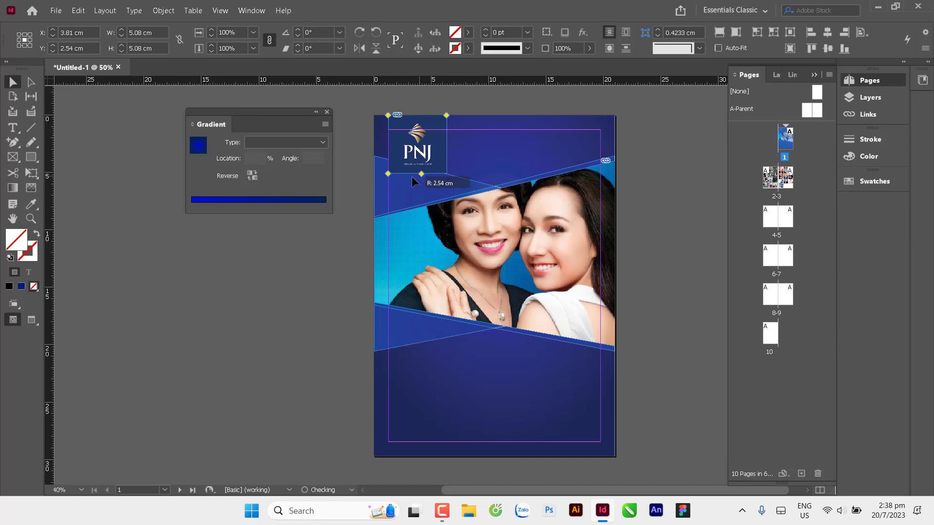
drag(412, 197, 414, 196)
click(647, 267)
click(558, 251)
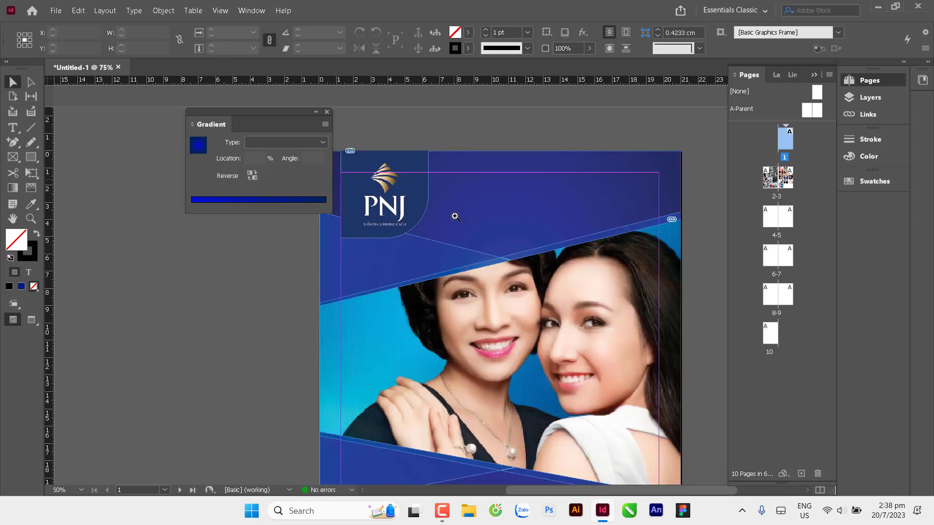
click(411, 219)
click(432, 239)
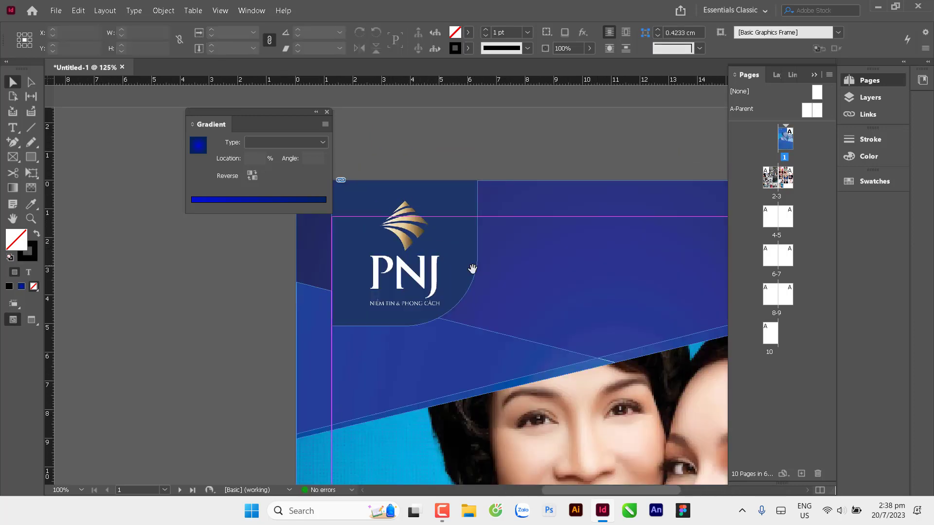
click(471, 267)
Step: Draw an empty 5.08 × 5.06 cm rectangle frame over the logo tab
scroll(459, 294, down, 3)
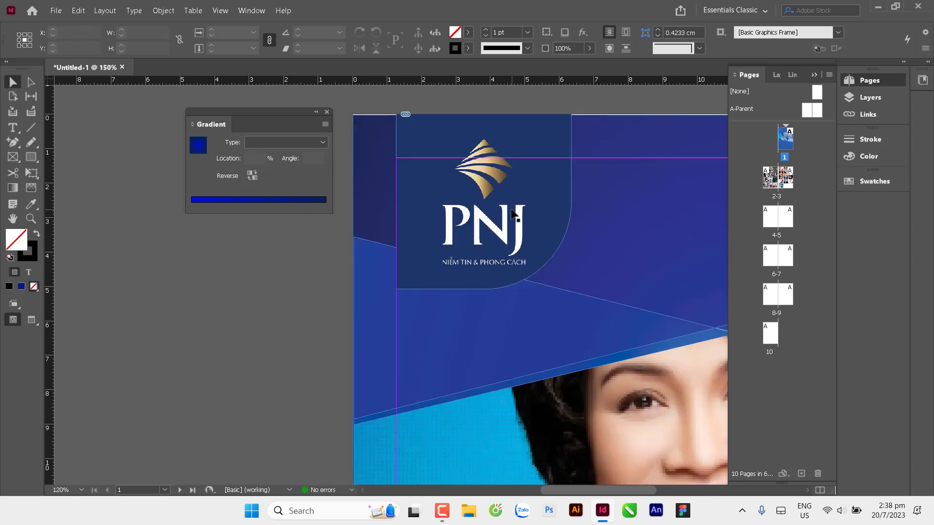
click(372, 129)
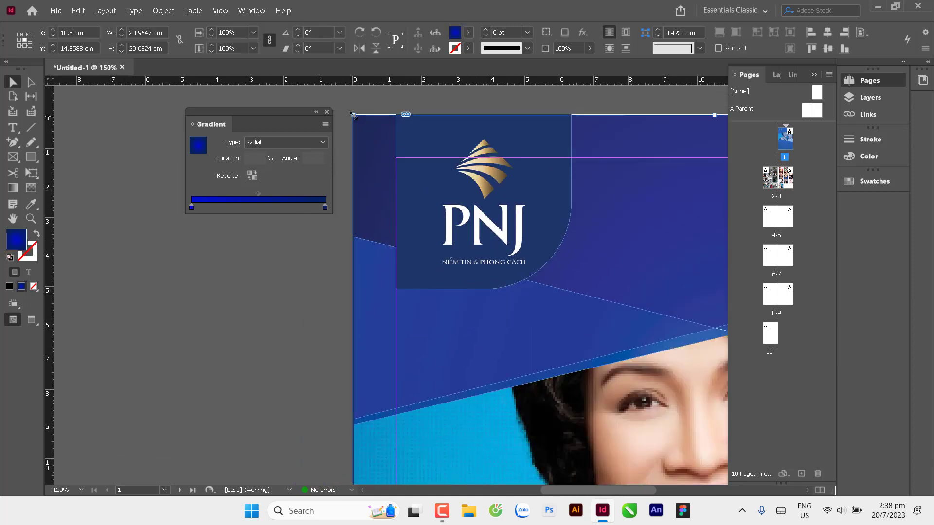
click(364, 96)
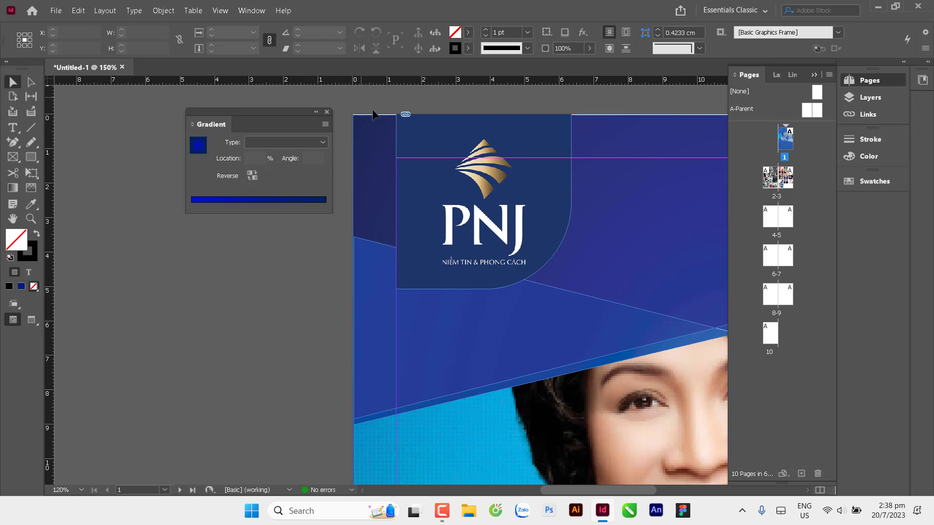
key(m)
drag(397, 116, 572, 293)
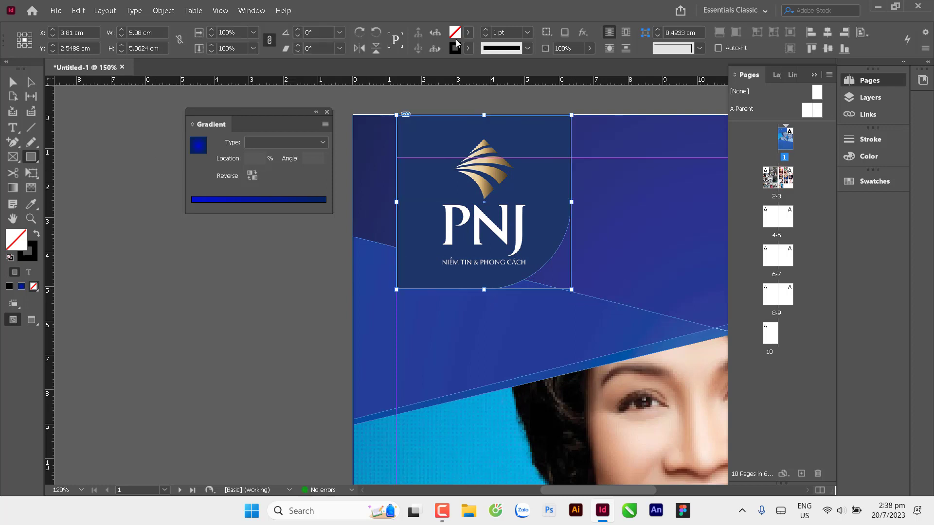
Step: Give the rectangle a white [Paper] outline with a heavier stroke weight
click(469, 48)
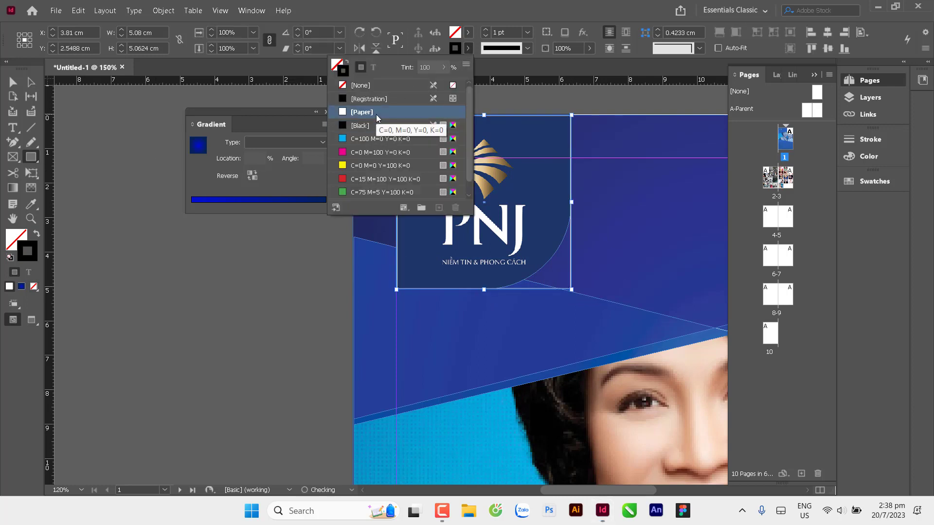
click(378, 112)
click(506, 95)
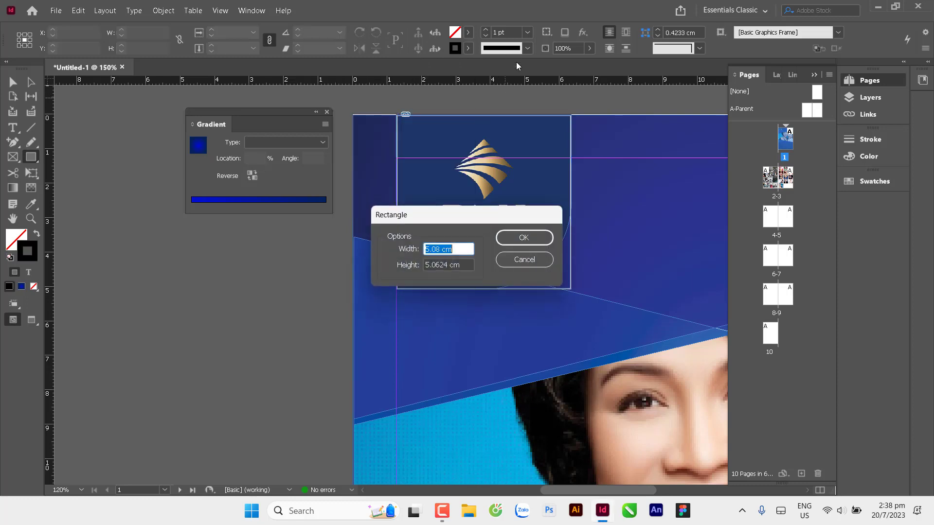
key(Escape)
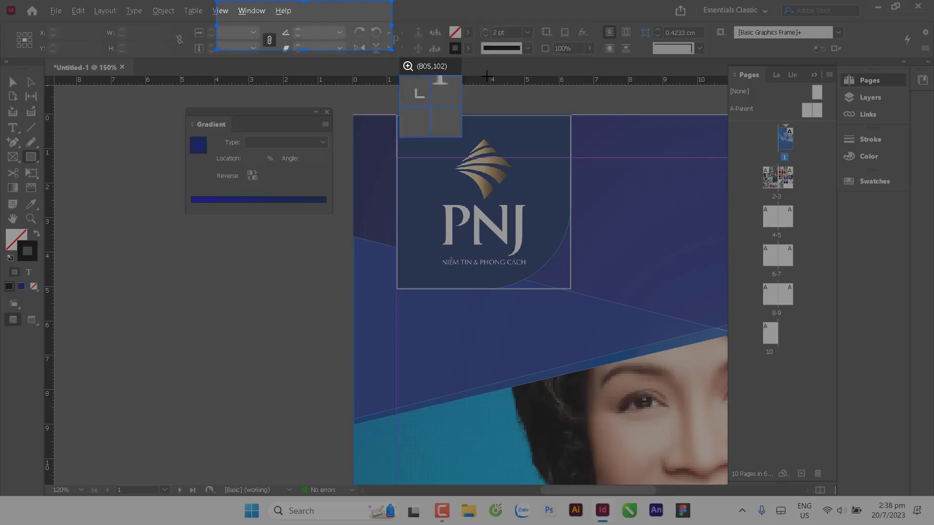
drag(487, 77, 738, 181)
mouse_move(535, 23)
mouse_down()
mouse_move(417, 50)
mouse_move(513, 14)
mouse_up()
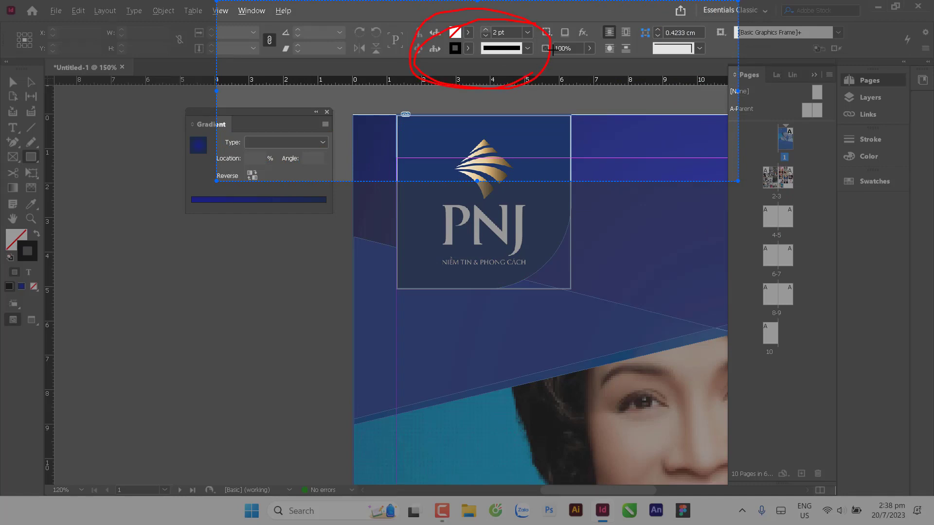
drag(422, 22, 500, 18)
key(Escape)
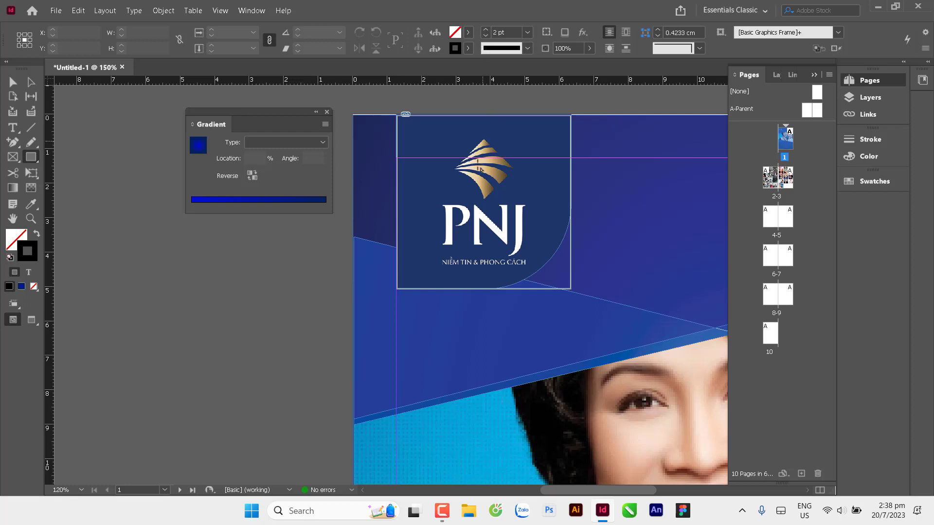
click(486, 30)
Step: Round the outlined rectangle's bottom-right corner into a large curve to form the logo tab
key(v)
click(569, 261)
click(485, 32)
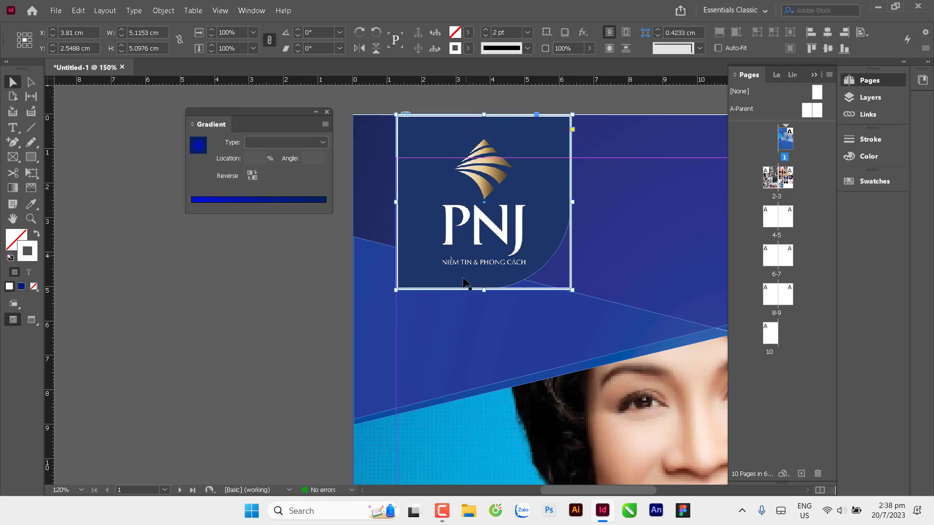
click(572, 129)
drag(572, 290, 165, 275)
click(273, 304)
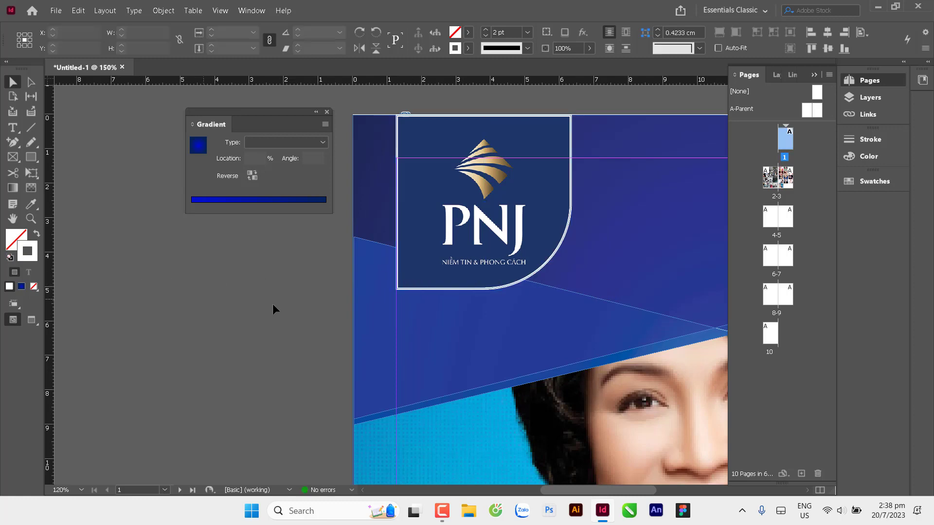
click(404, 294)
scroll(454, 294, down, 4)
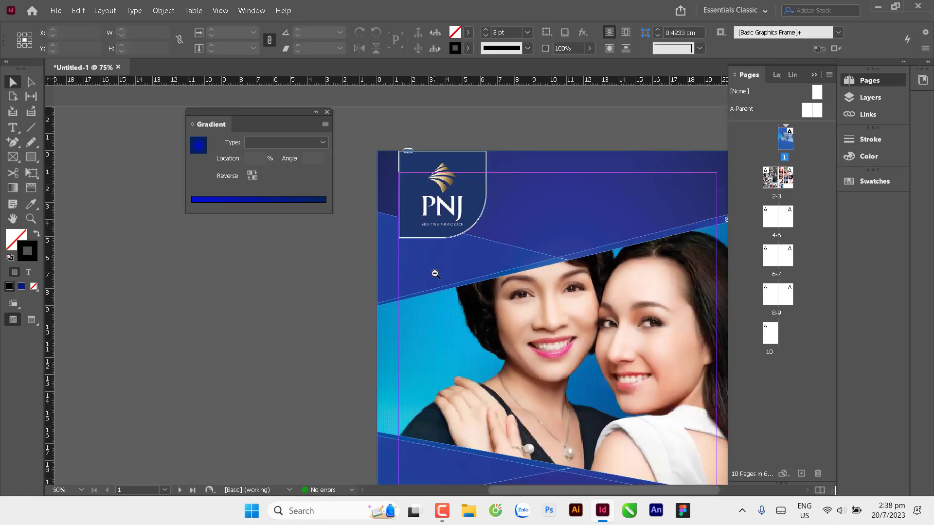
scroll(435, 275, down, 2)
scroll(404, 268, down, 1)
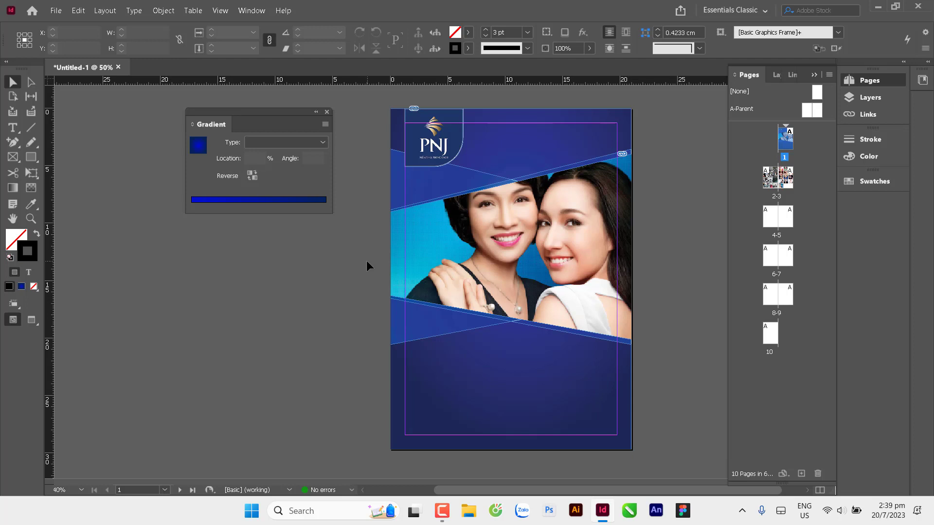
key(ctrl+equal)
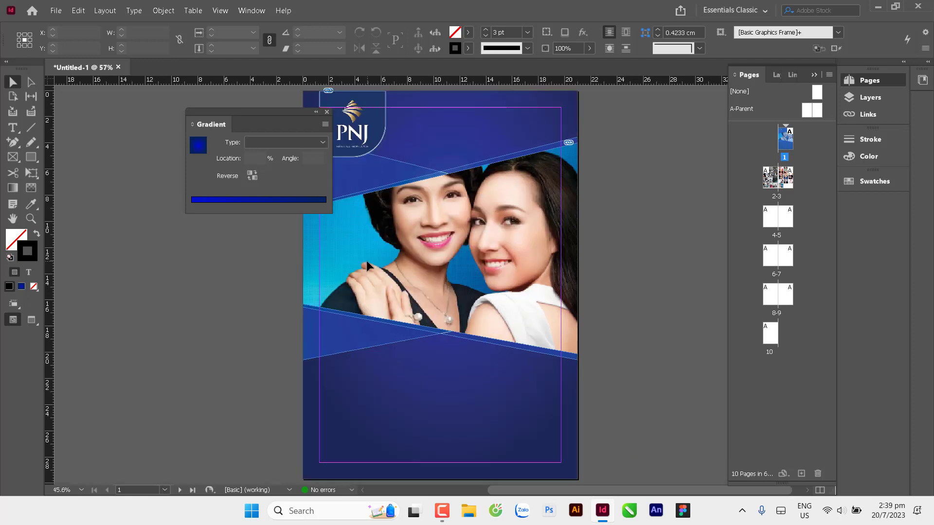
drag(288, 114, 203, 114)
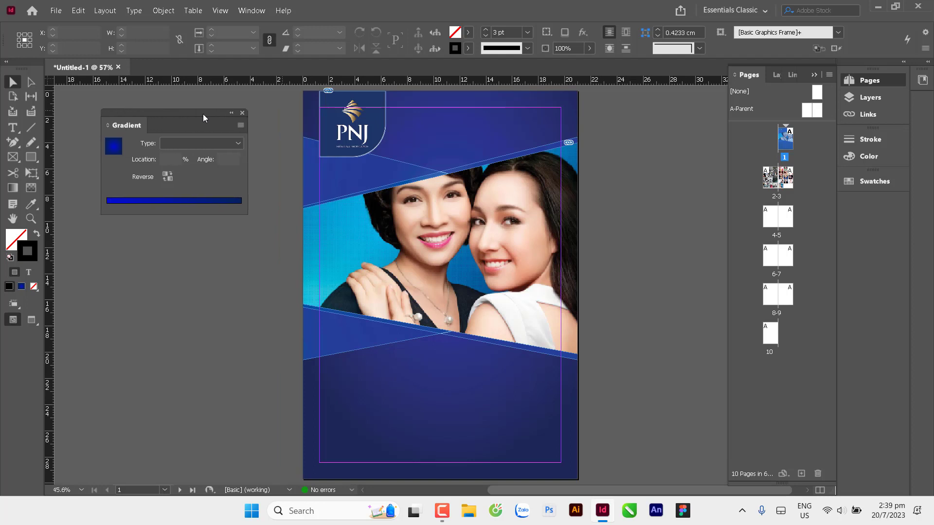
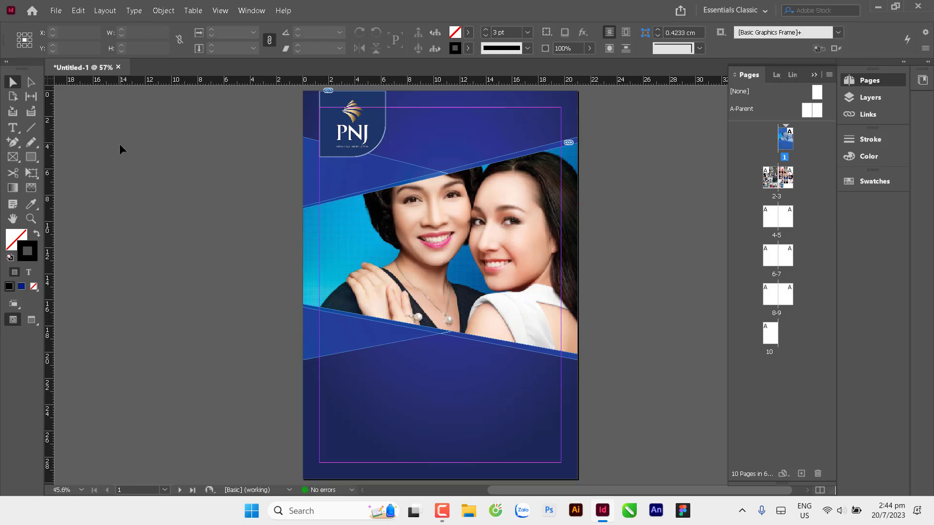
Step: Scroll back to the PNJ cover page and centre it in the view
scroll(375, 211, down, 5)
scroll(372, 219, down, 8)
scroll(370, 223, down, 8)
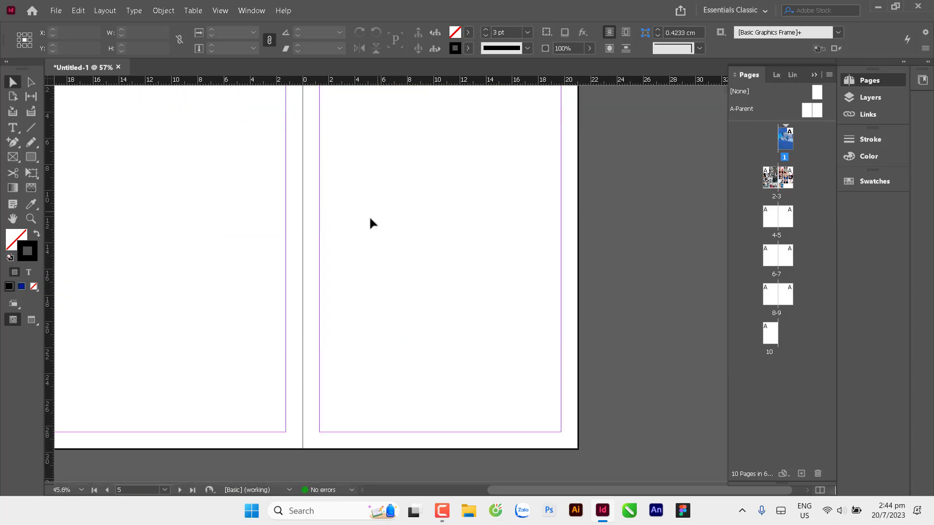
scroll(416, 241, up, 5)
scroll(418, 241, up, 5)
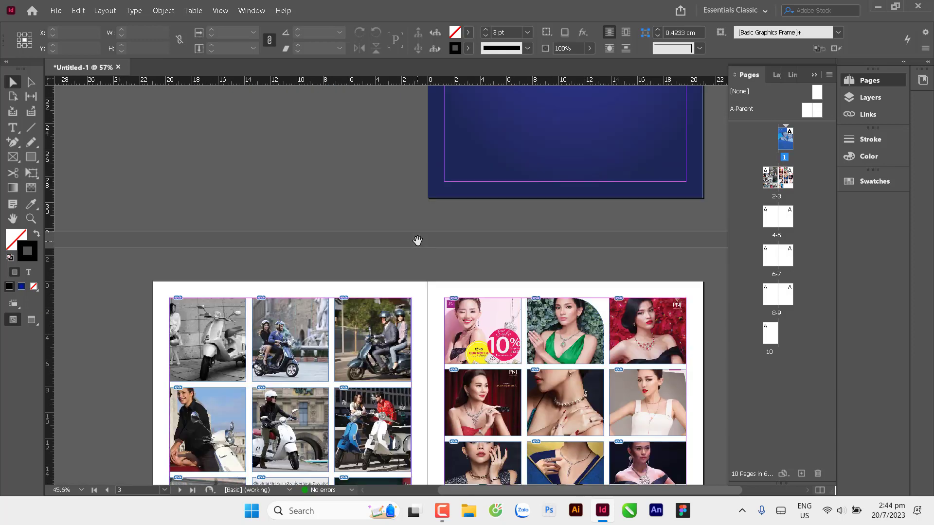
scroll(417, 241, up, 5)
drag(435, 246, 277, 284)
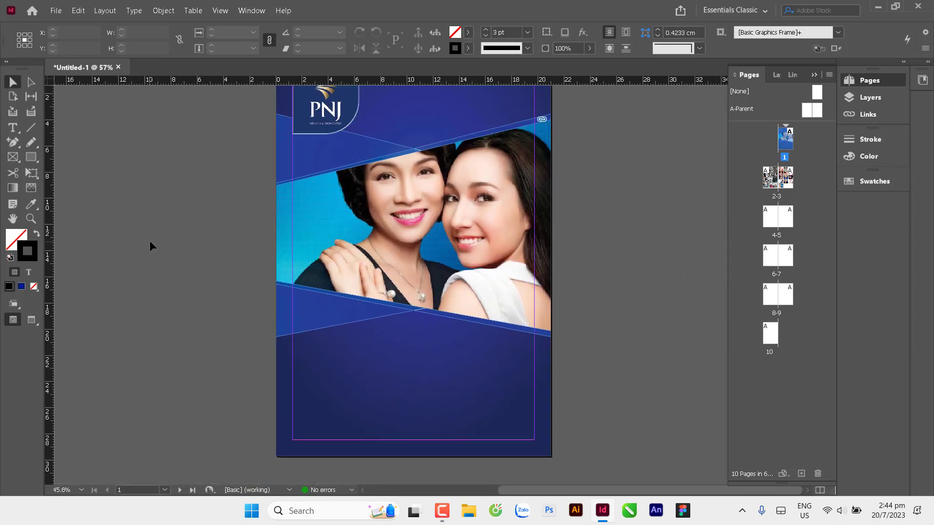
Step: Draw a 19.6 × 5.9 cm text frame on the pasteboard left of the cover
click(14, 128)
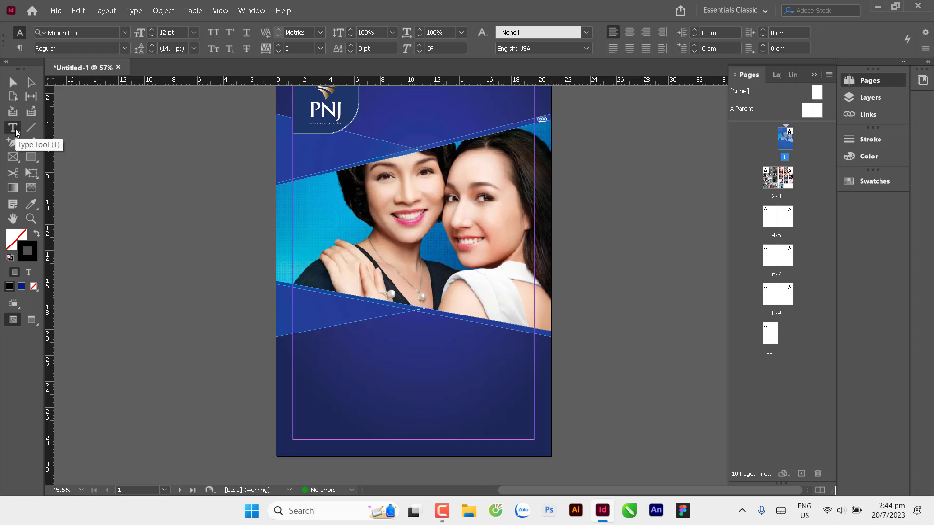
scroll(210, 273, up, 1)
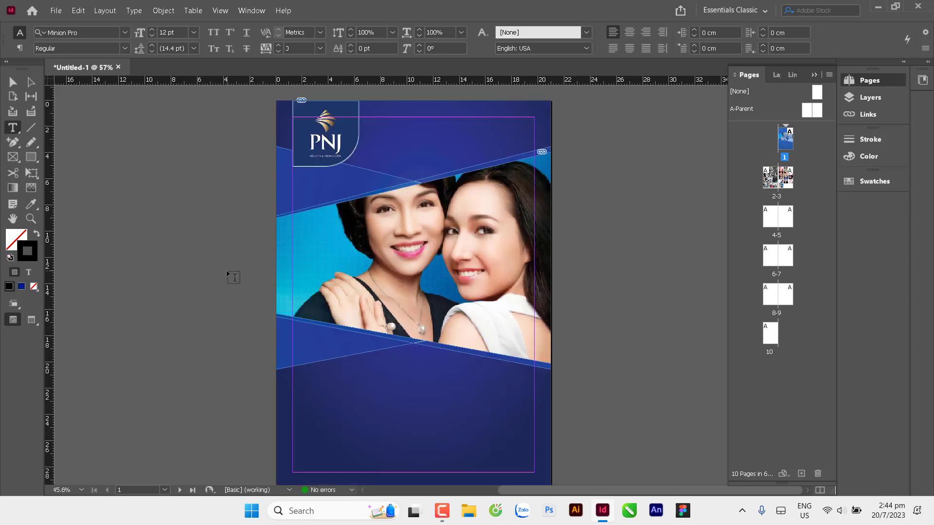
scroll(233, 277, down, 2)
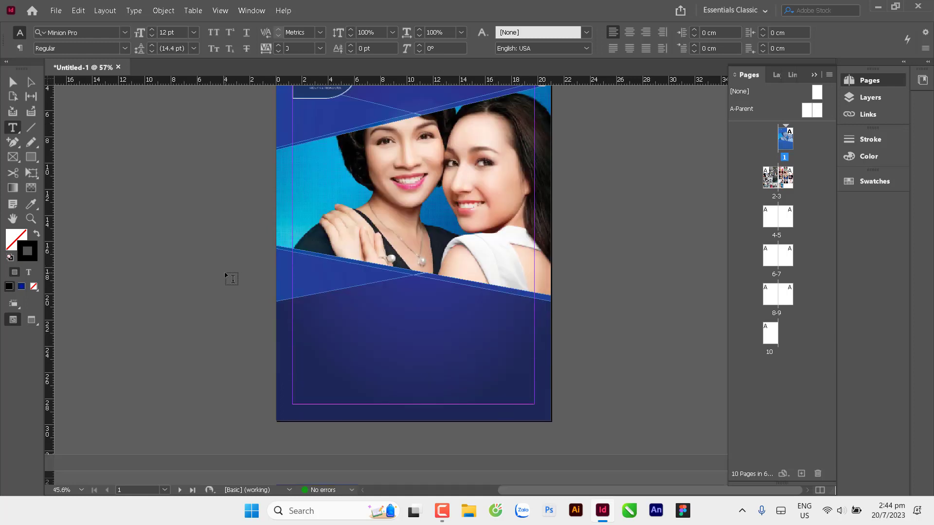
mouse_move(217, 254)
mouse_down()
mouse_move(288, 257)
mouse_move(359, 286)
mouse_up()
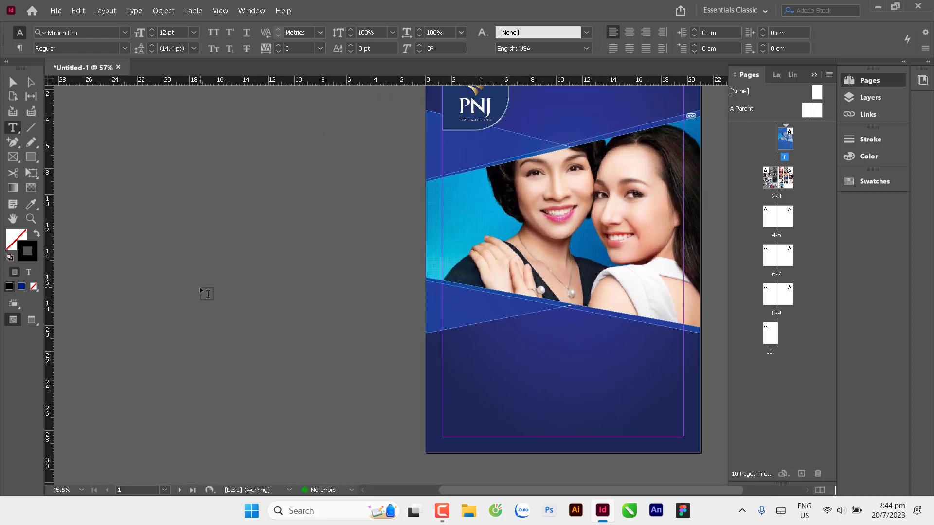
scroll(204, 292, left, 1)
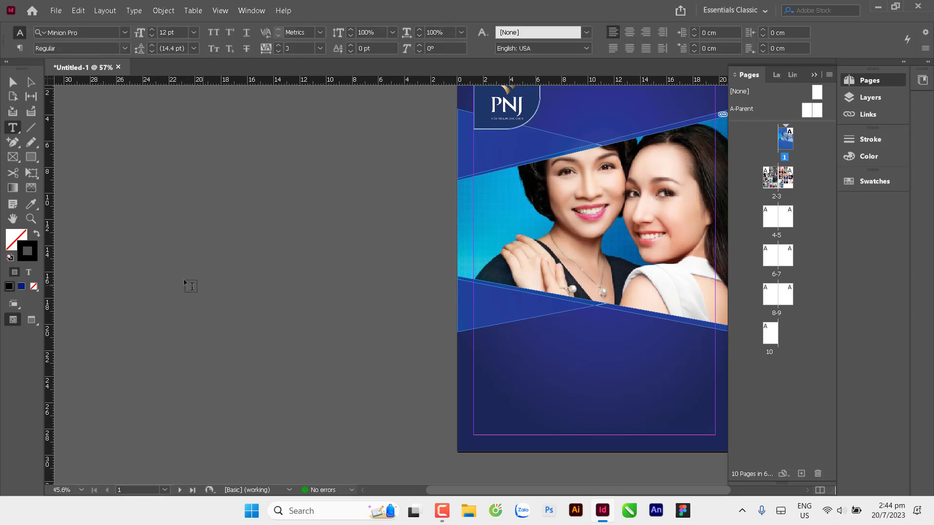
drag(189, 269, 193, 268)
drag(197, 261, 196, 262)
drag(128, 252, 388, 330)
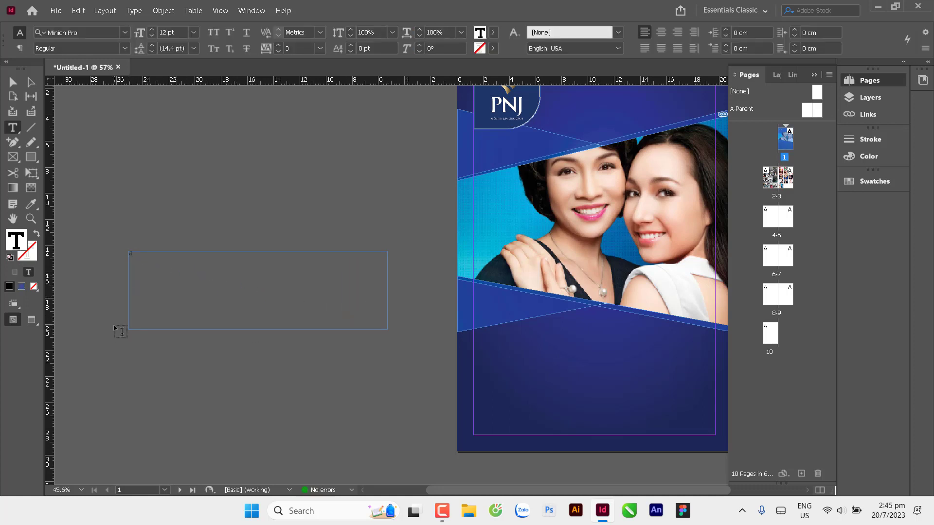
Step: Replace the test gibberish in the pasteboard frame with the word 'Jewelry'
text(fvohnsdvb isduvbisudjbvysdhv)
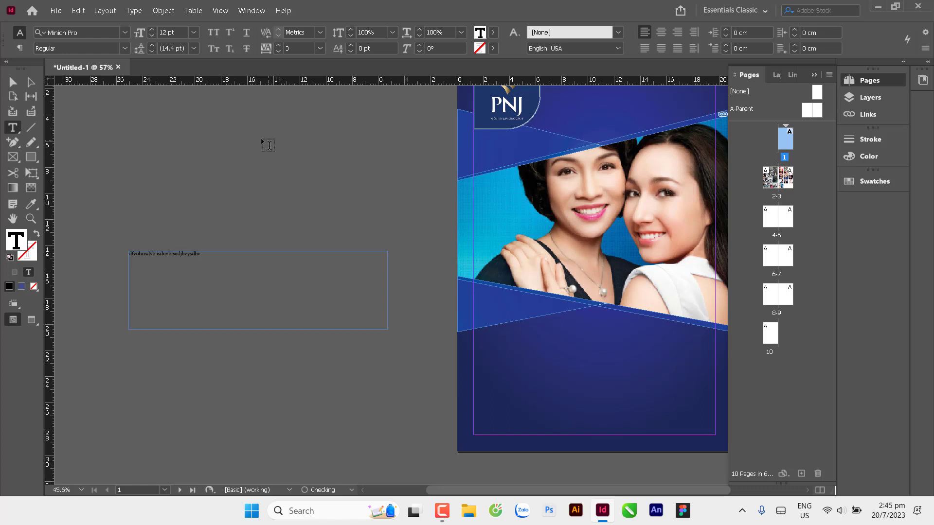
click(258, 150)
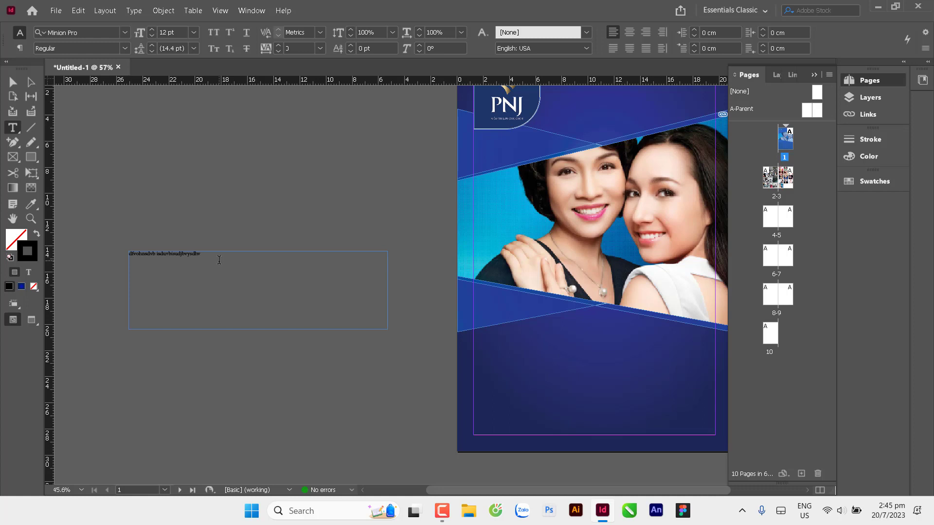
triple_click(219, 260)
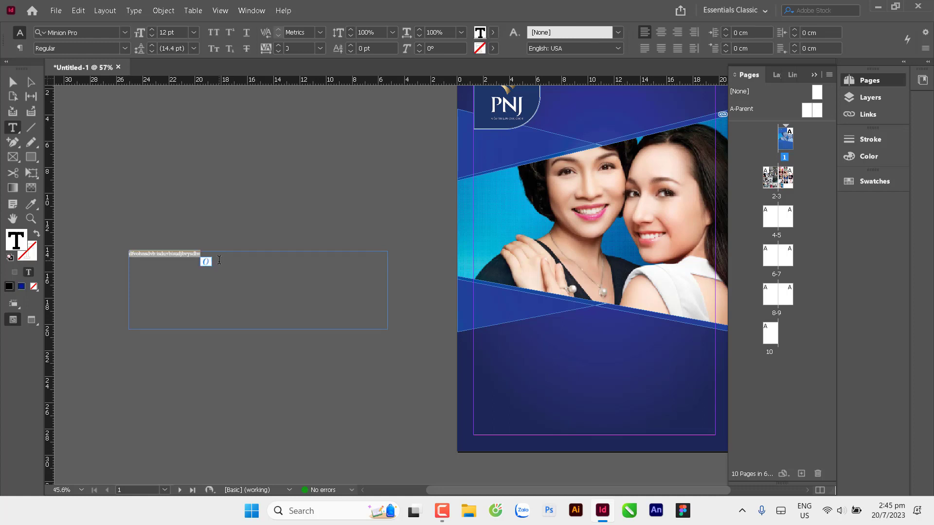
key(BackSpace)
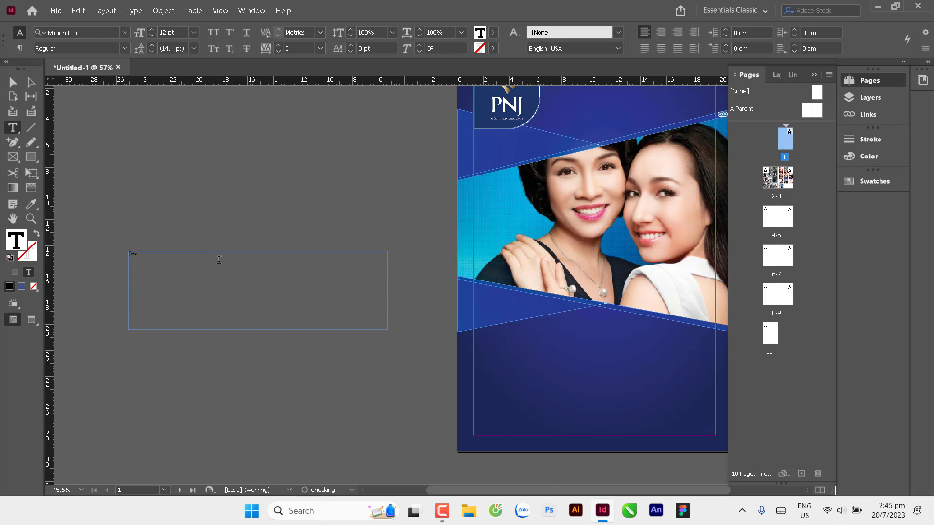
text(lew)
text(elry)
key(Escape)
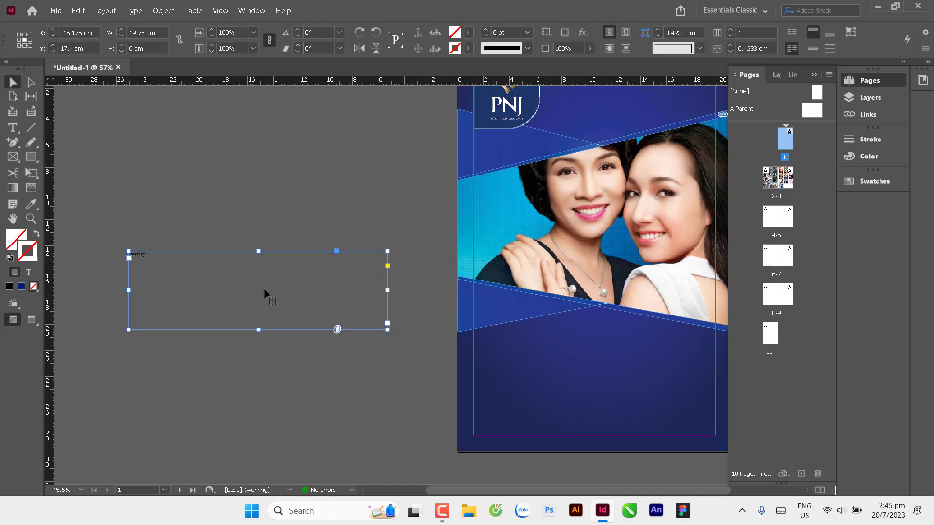
Step: Resize the Jewelry frame from 5.85 × 2.5 cm to 12.87 × 5.5 cm
drag(388, 329, 206, 284)
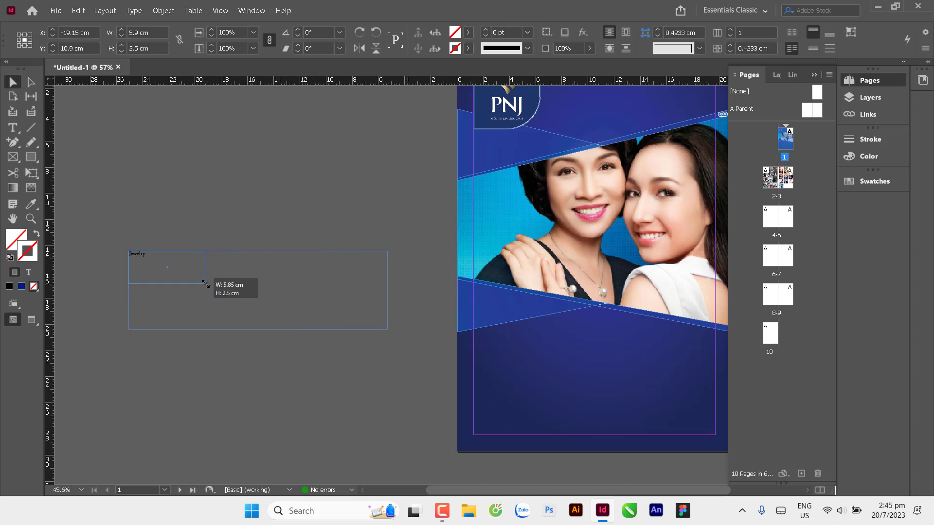
scroll(227, 270, up, 10)
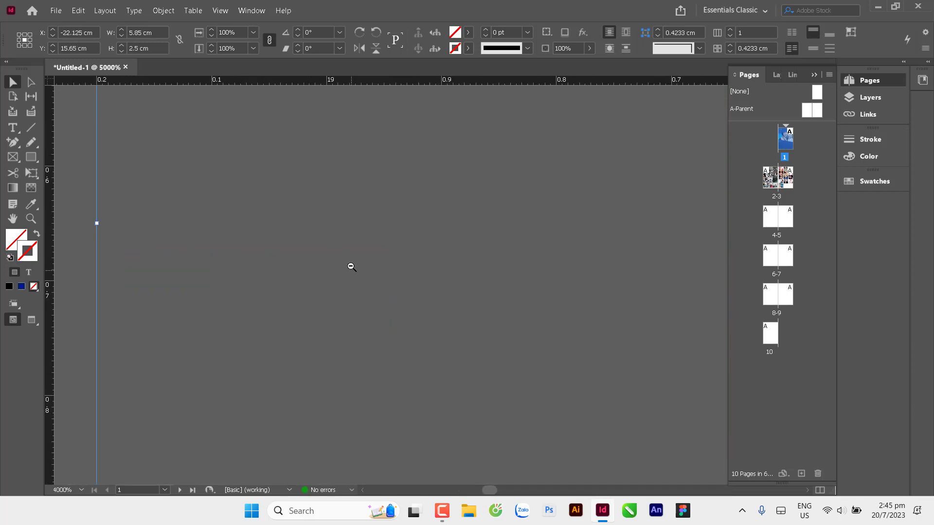
scroll(351, 267, down, 3)
scroll(351, 267, down, 1)
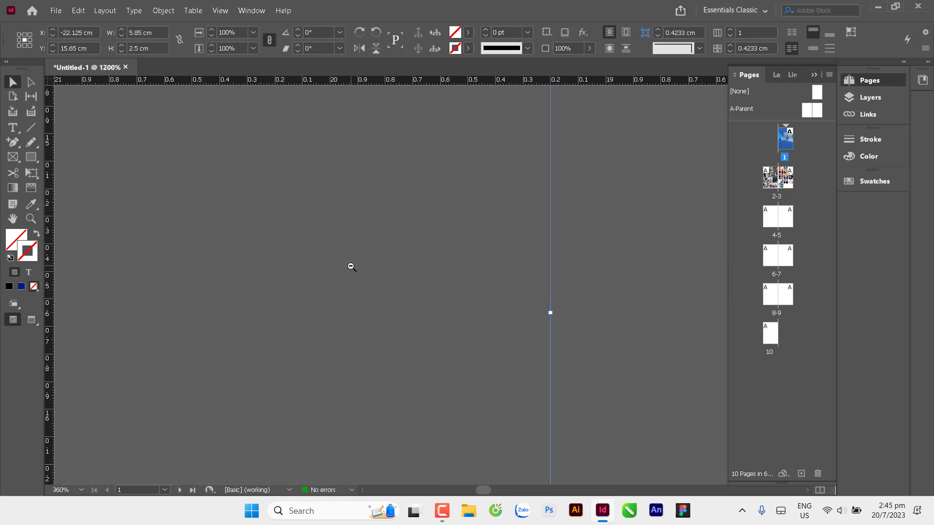
scroll(351, 267, down, 3)
scroll(352, 265, down, 3)
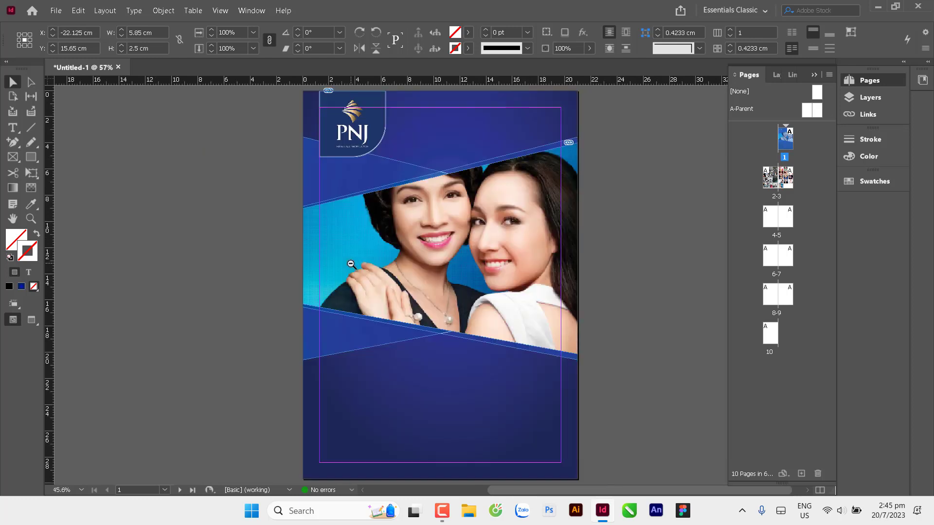
scroll(304, 250, left, 5)
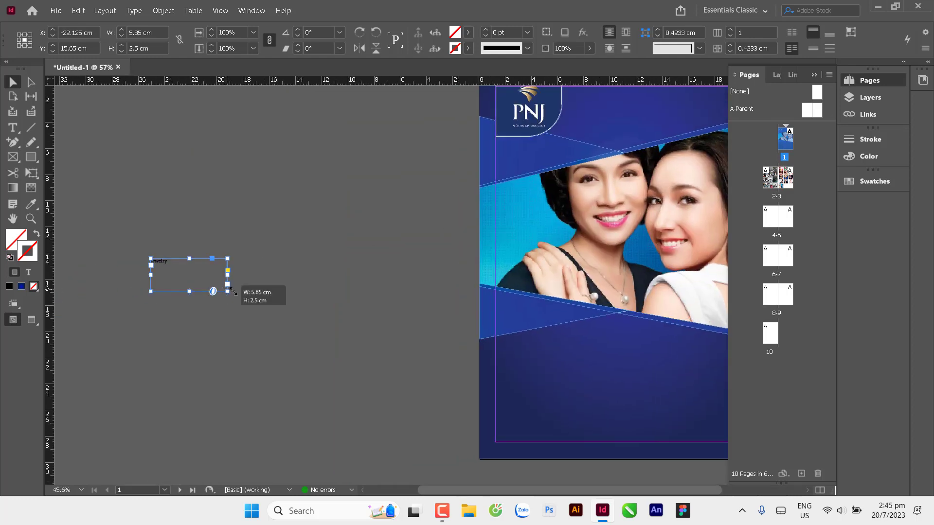
drag(234, 292, 320, 330)
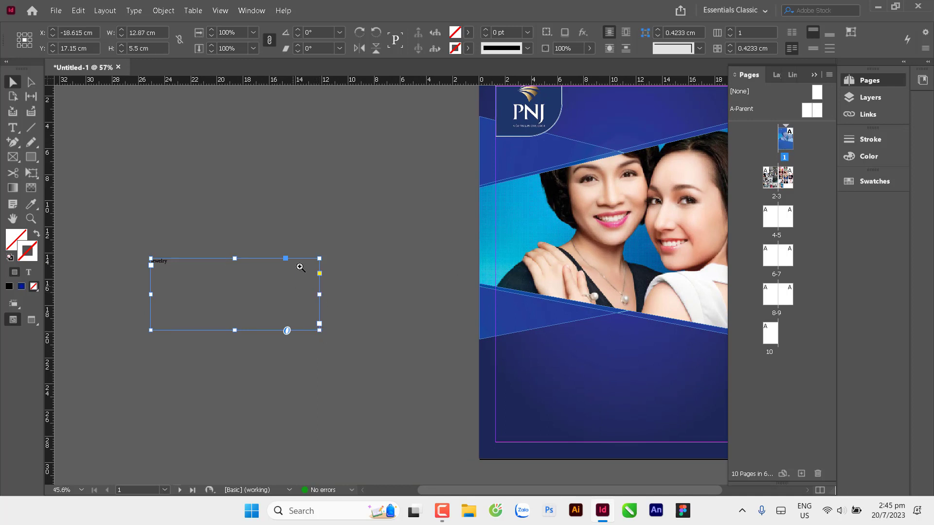
key(ctrl+equal)
key(ctrl+equal)
key(ctrl+minus)
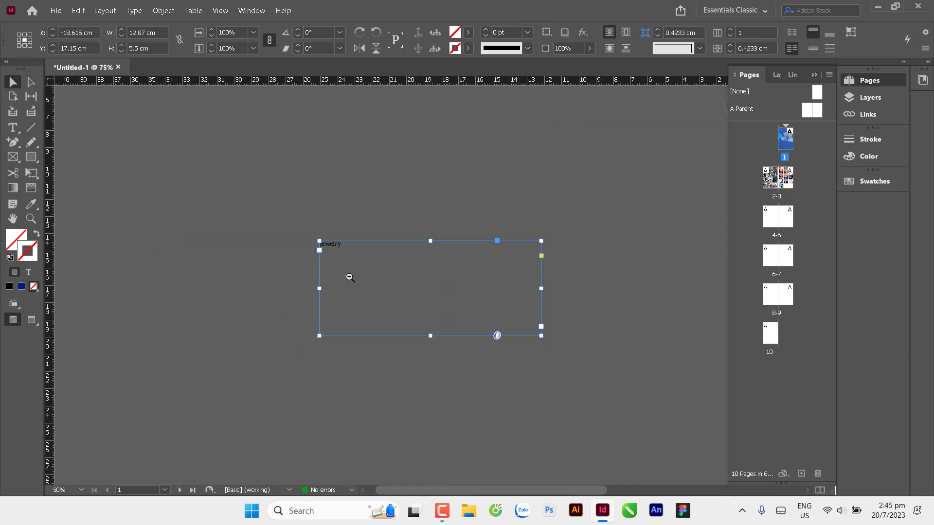
scroll(360, 270, right, 3)
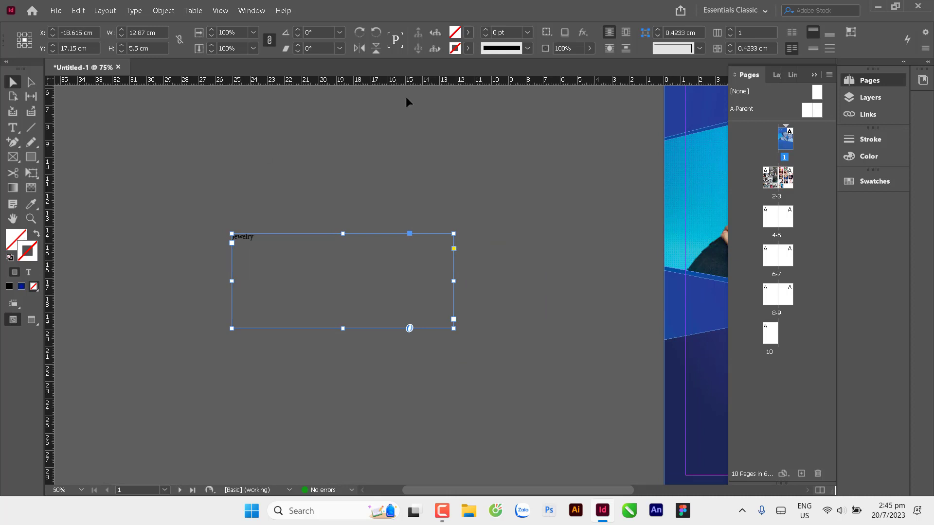
Step: Try a bright green fill on the Jewelry frame, then undo it to leave no fill
double_click(17, 239)
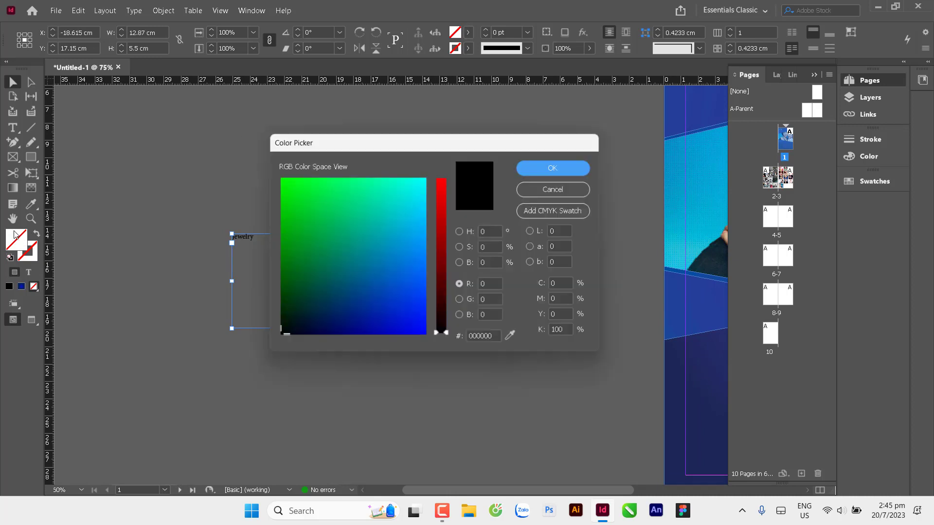
click(279, 192)
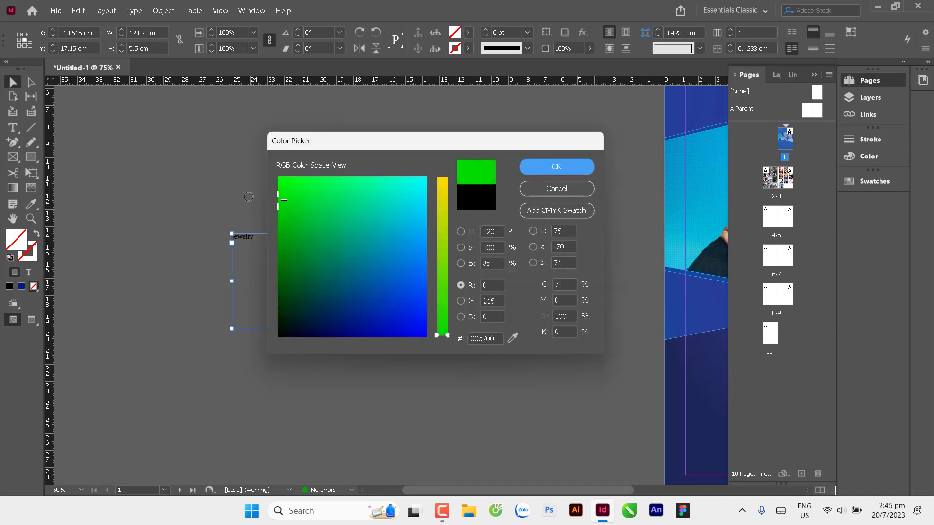
click(526, 168)
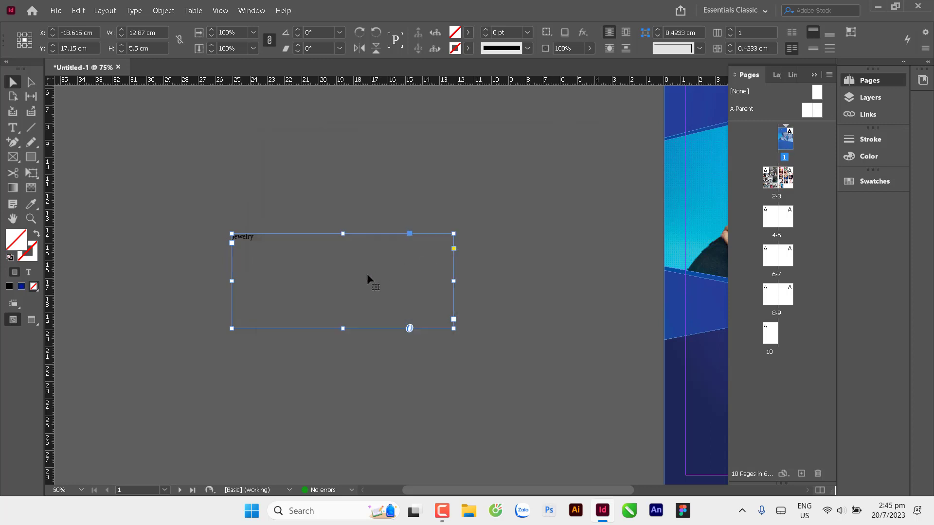
ctrl+click(451, 268)
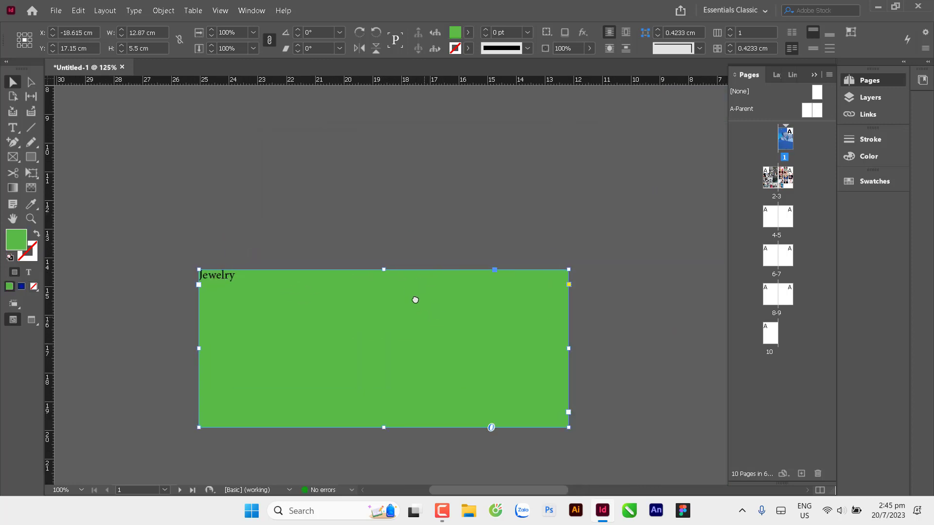
drag(415, 299, 399, 234)
key(ctrl+z)
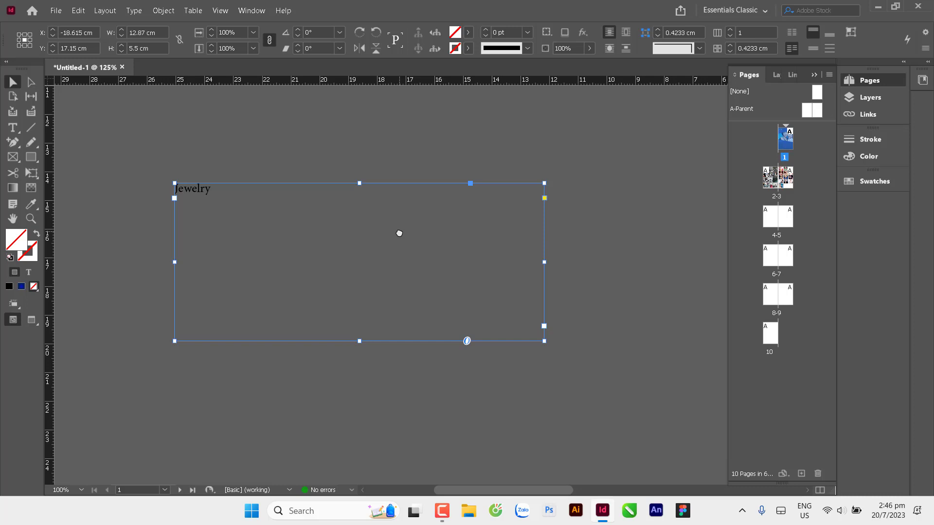
Step: Colour the word Jewelry pure white
double_click(205, 189)
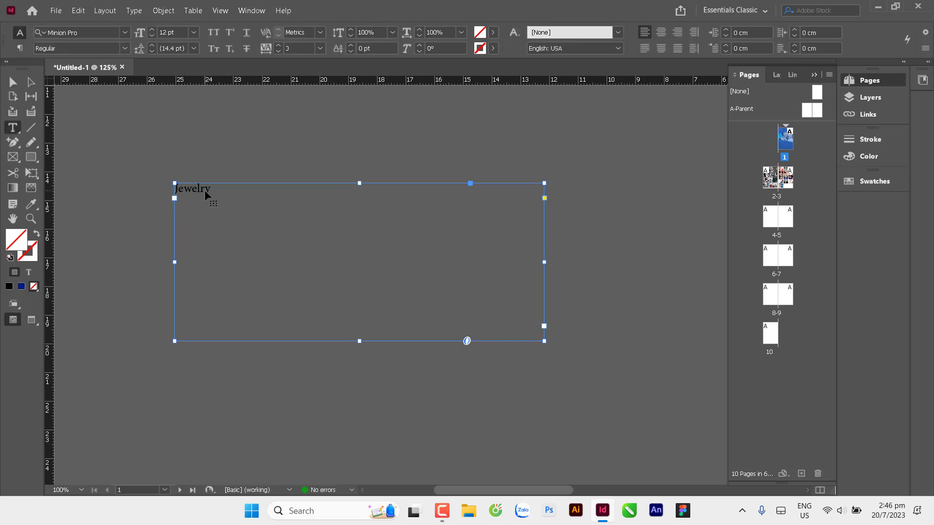
drag(213, 190, 169, 191)
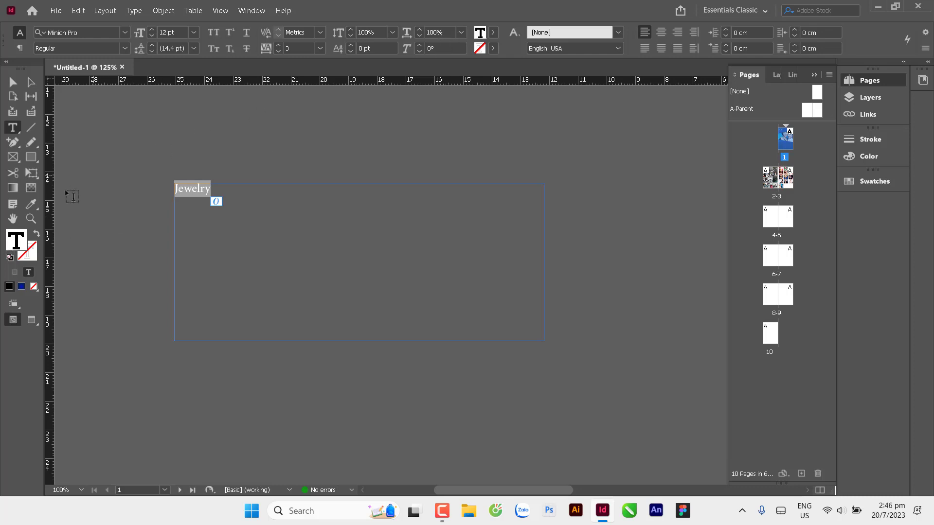
double_click(16, 239)
drag(391, 200, 431, 168)
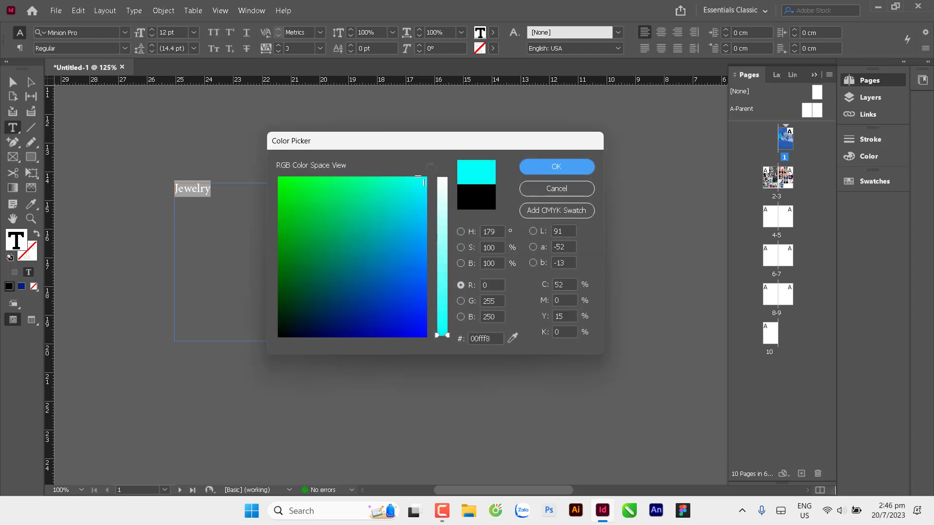
click(443, 178)
click(545, 166)
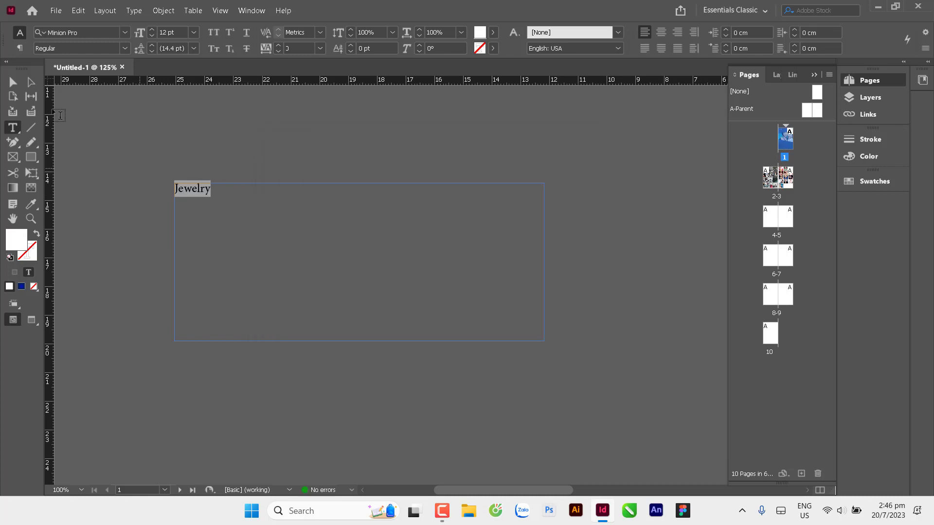
Step: Try a yellow fill on the Jewelry frame, then undo it
click(13, 81)
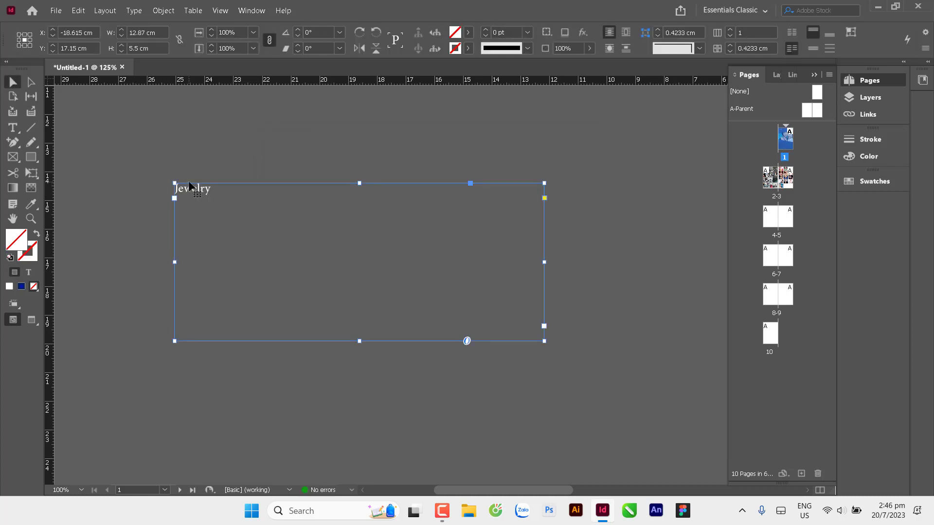
double_click(17, 243)
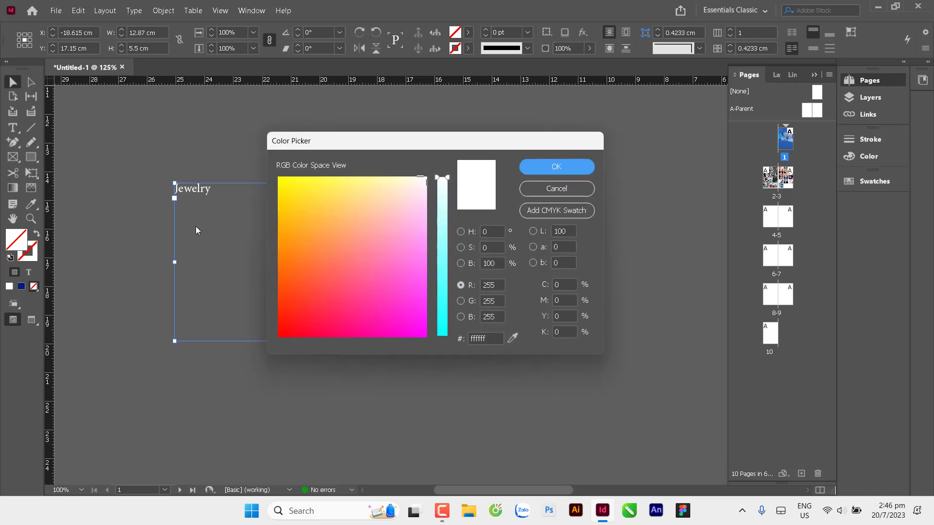
click(289, 175)
click(543, 169)
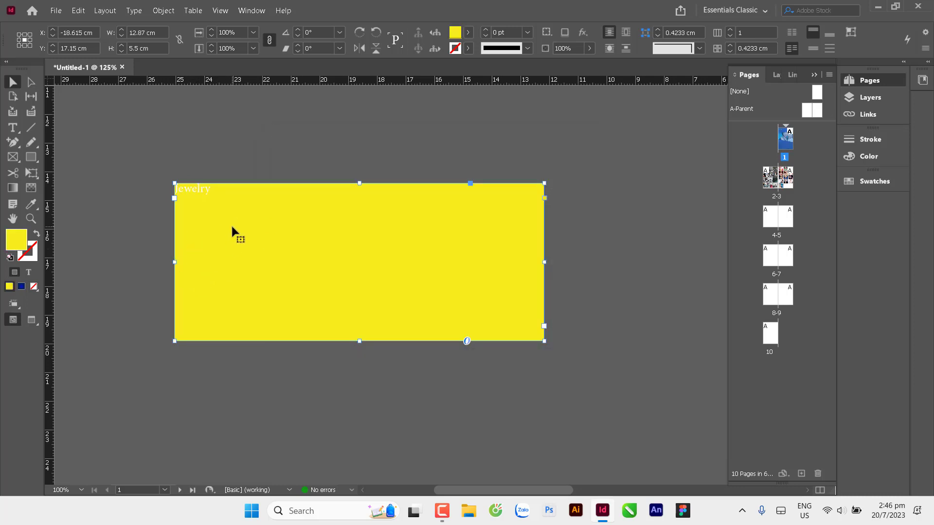
key(ctrl+z)
key(ctrl+z)
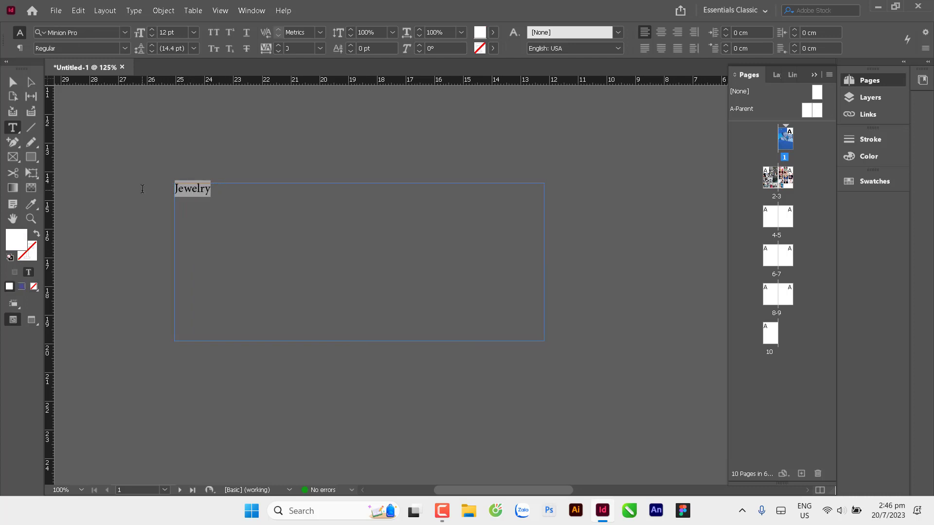
Step: Keep the text white and move the frame to X −16.615 cm, Y 16.7 cm
double_click(17, 239)
click(461, 231)
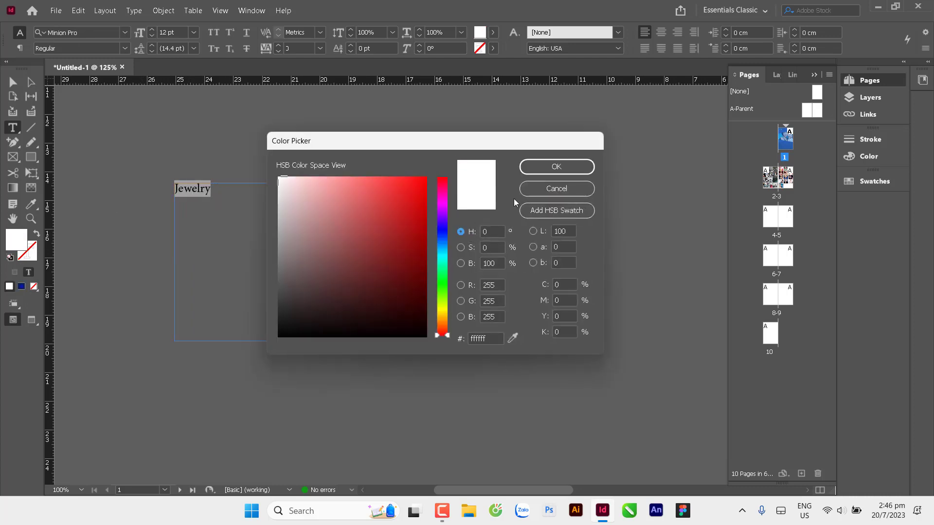
click(557, 167)
key(Escape)
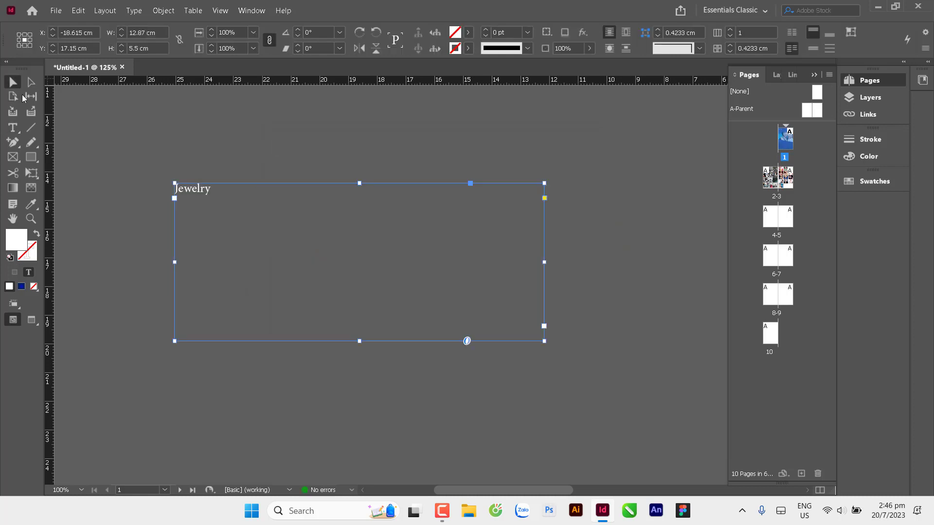
drag(218, 235, 276, 221)
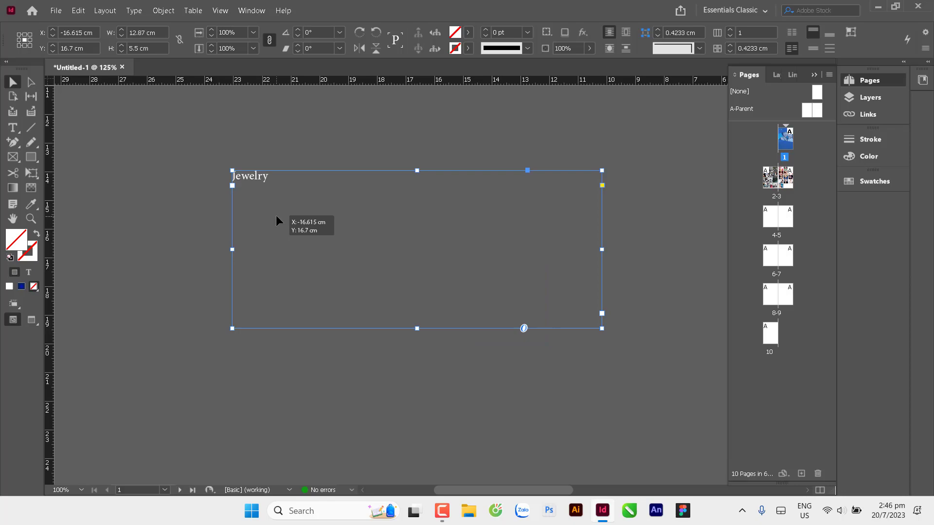
key(ctrl+alt+s)
drag(411, 382, 423, 388)
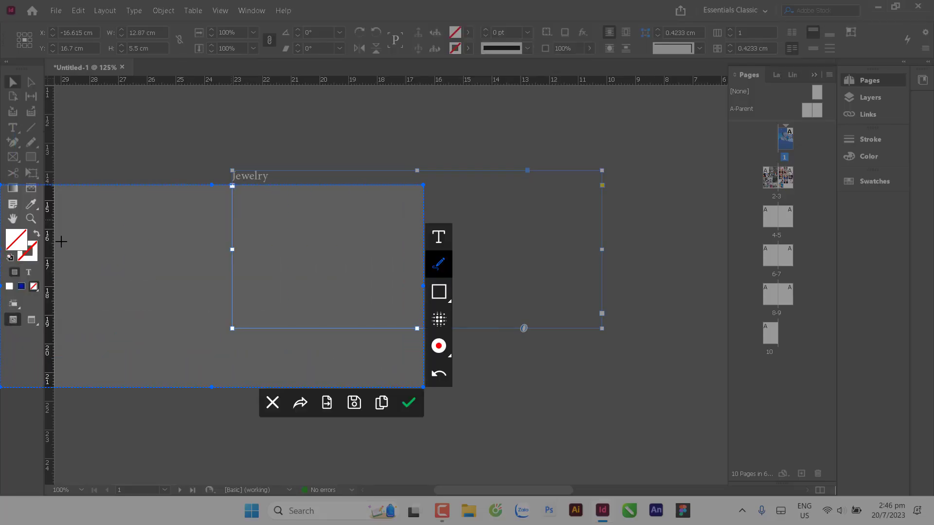
mouse_move(58, 227)
mouse_down()
mouse_move(10, 225)
mouse_move(49, 302)
mouse_move(89, 222)
mouse_up()
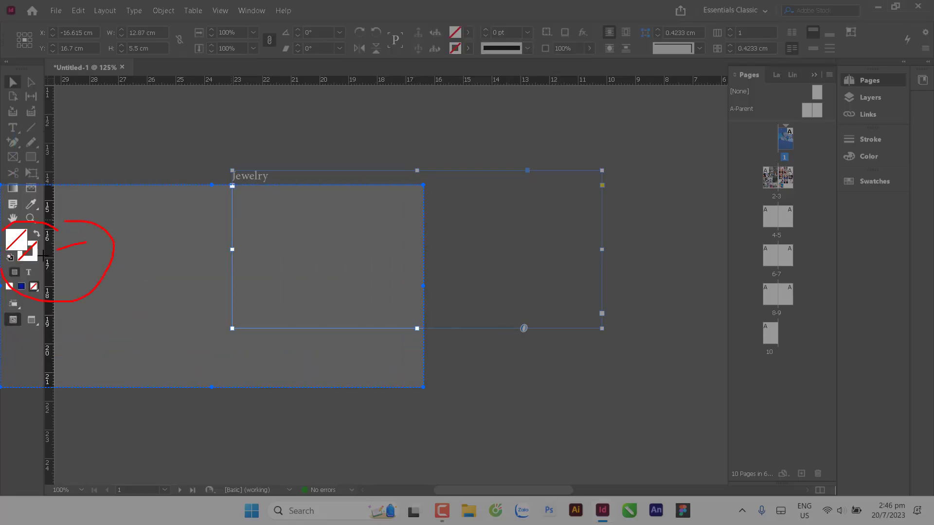
key(Return)
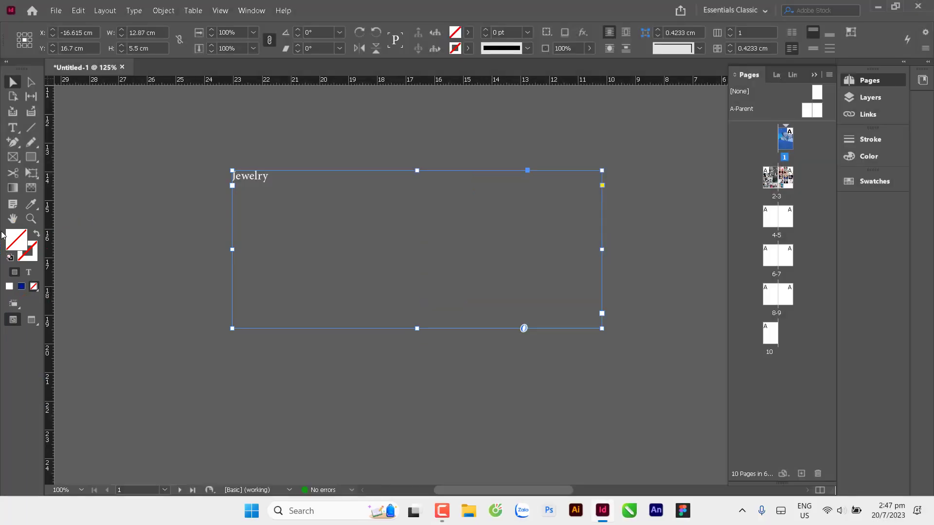
key(ctrl+alt+s)
drag(3, 224, 269, 366)
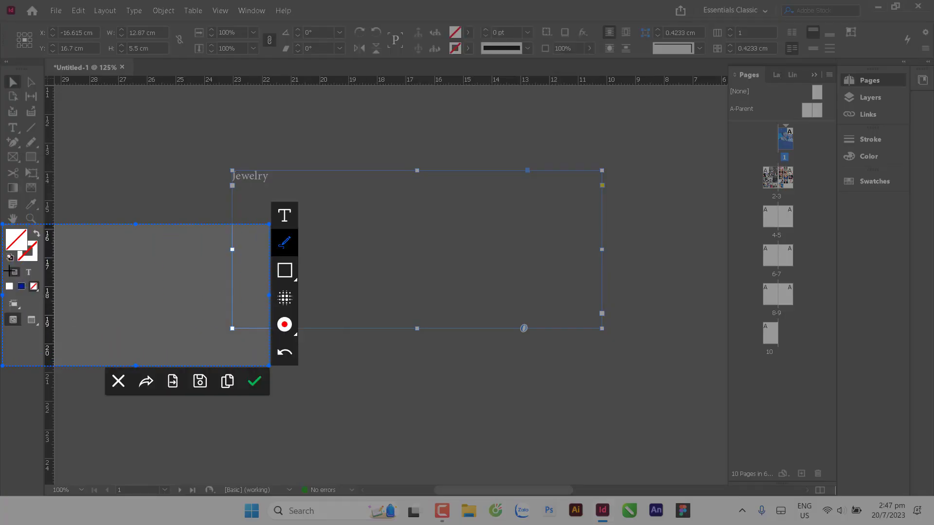
mouse_move(6, 264)
mouse_down()
mouse_move(32, 287)
mouse_move(10, 261)
mouse_up()
mouse_move(148, 269)
mouse_down()
mouse_move(79, 266)
mouse_move(59, 284)
mouse_up()
key(Return)
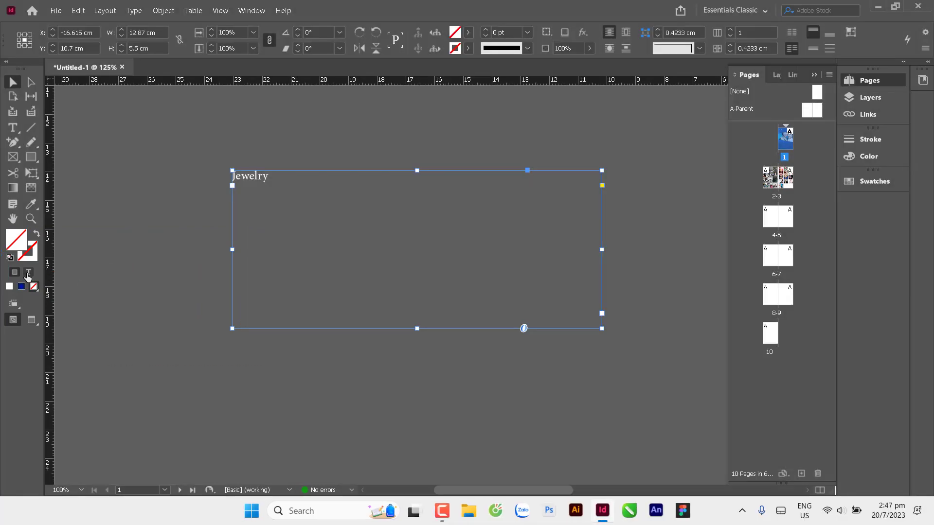
click(28, 275)
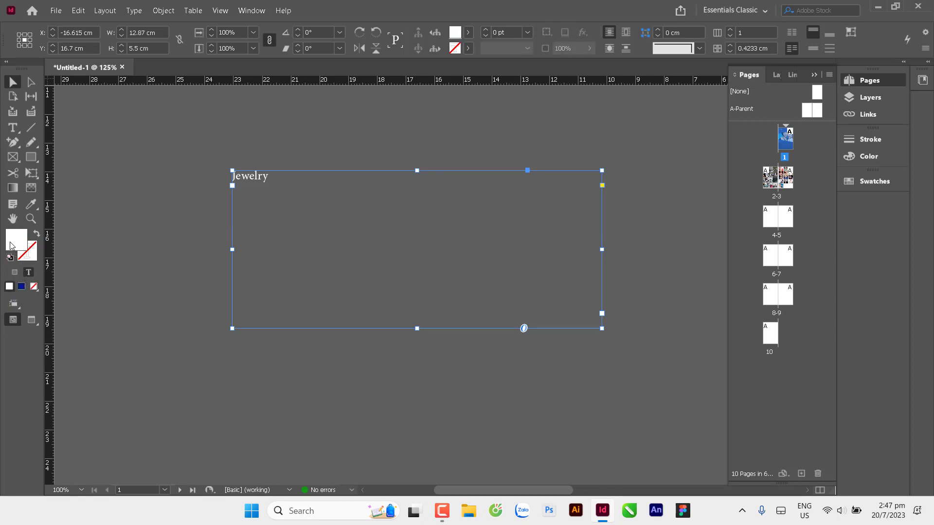
key(ctrl+alt+s)
drag(1, 221, 110, 305)
click(151, 319)
key(ctrl+v)
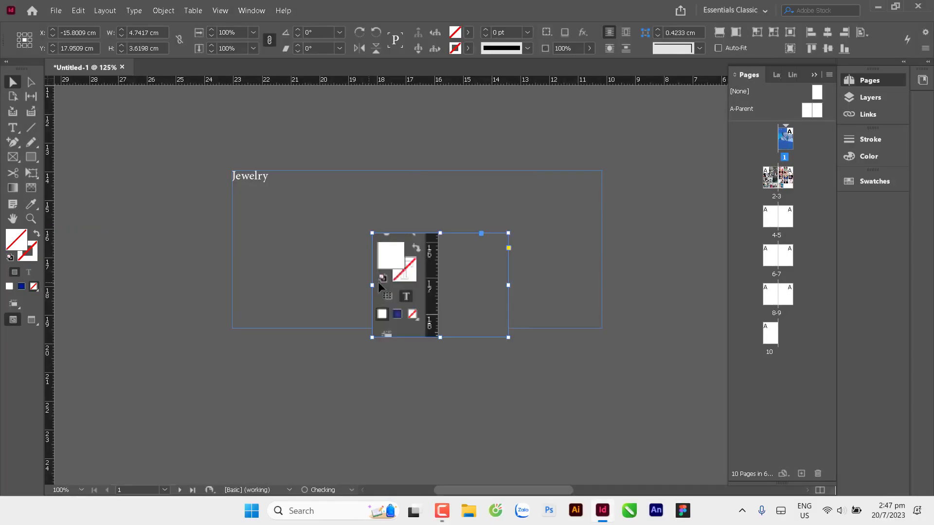
key(ctrl+equal)
key(ctrl+equal)
click(509, 323)
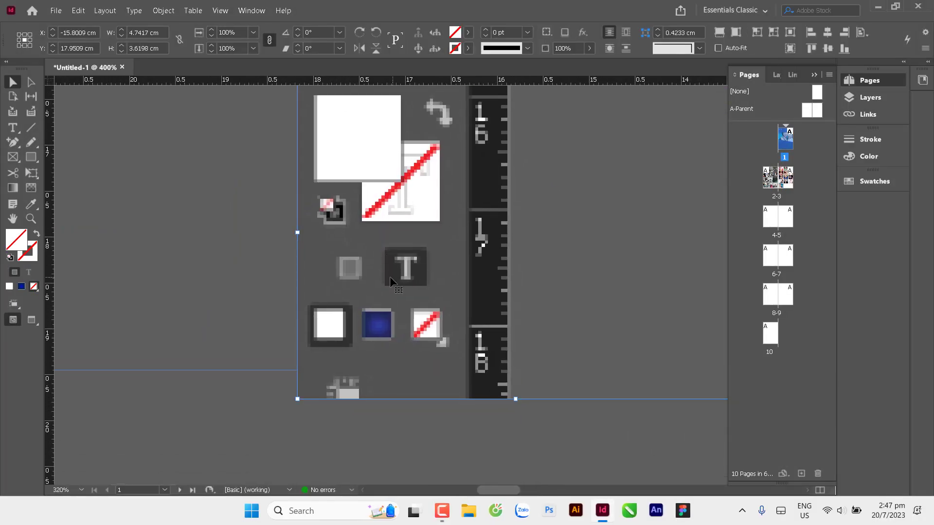
key(ctrl+alt+s)
drag(269, 156, 582, 357)
drag(610, 390, 647, 414)
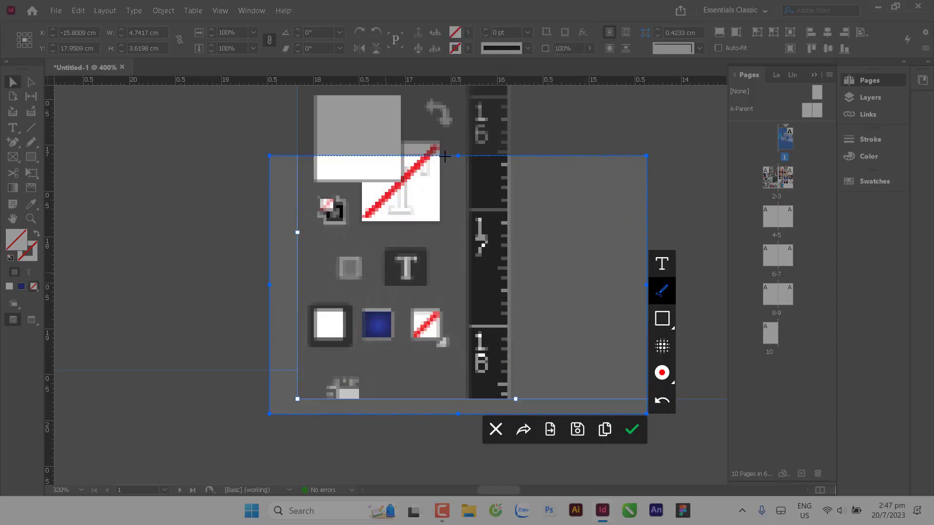
drag(458, 156, 458, 89)
drag(364, 243, 354, 236)
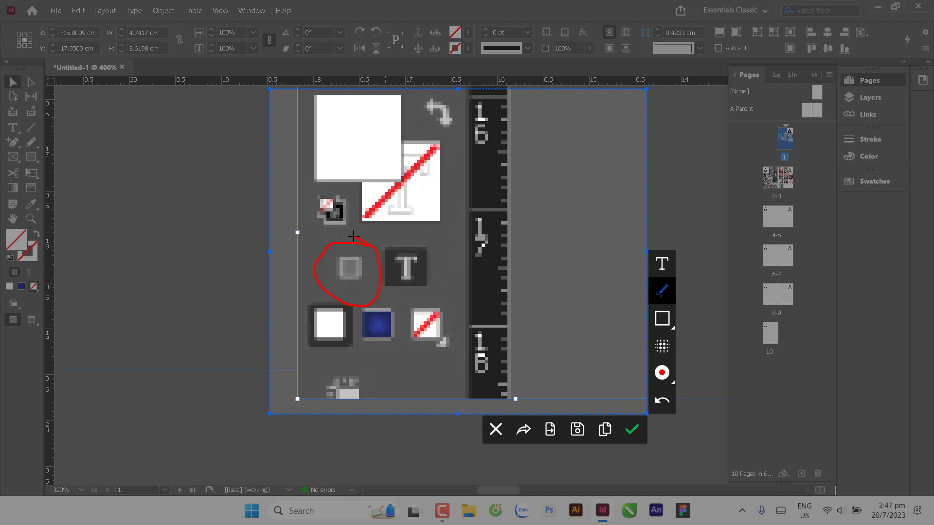
mouse_move(354, 236)
mouse_down()
mouse_move(447, 279)
mouse_move(409, 295)
mouse_move(368, 259)
mouse_move(442, 253)
mouse_move(400, 296)
mouse_move(410, 238)
mouse_move(442, 243)
mouse_up()
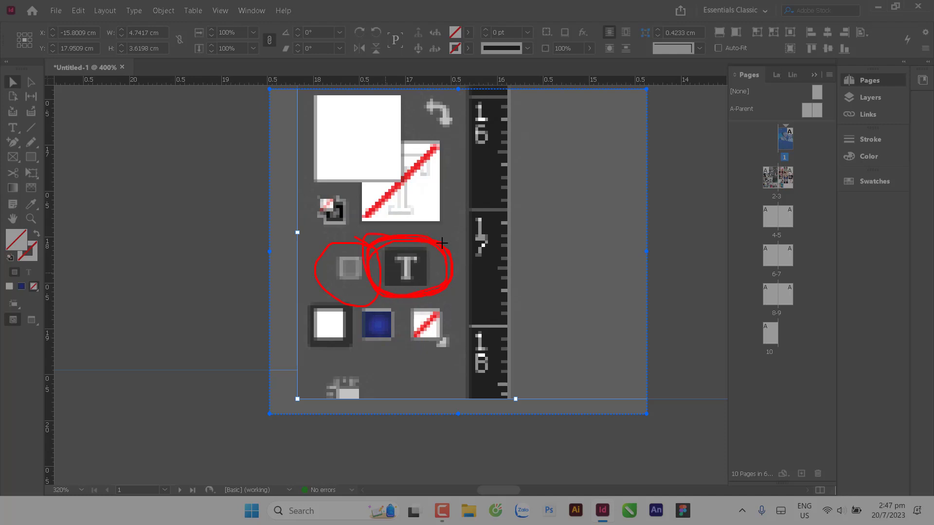
mouse_move(501, 166)
mouse_down()
mouse_move(373, 168)
mouse_move(469, 169)
mouse_up()
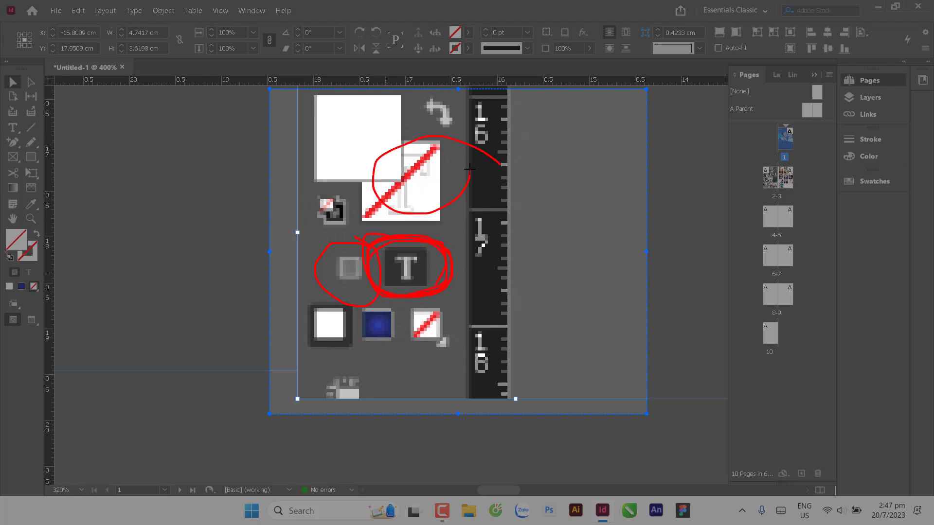
key(Escape)
key(Delete)
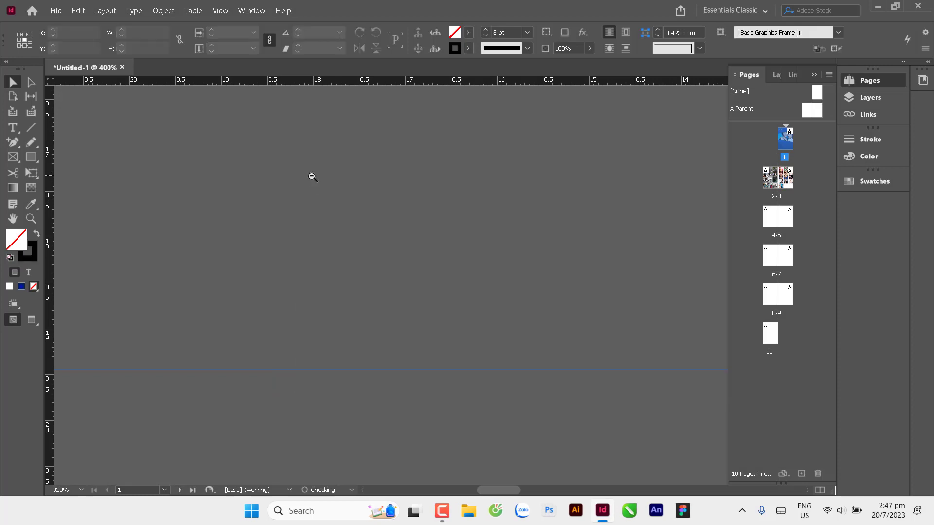
Step: Fill the Jewelry text with red (ff0000) and show its Minion Pro 12 pt character settings
scroll(313, 177, down, 3)
scroll(312, 177, down, 2)
click(363, 264)
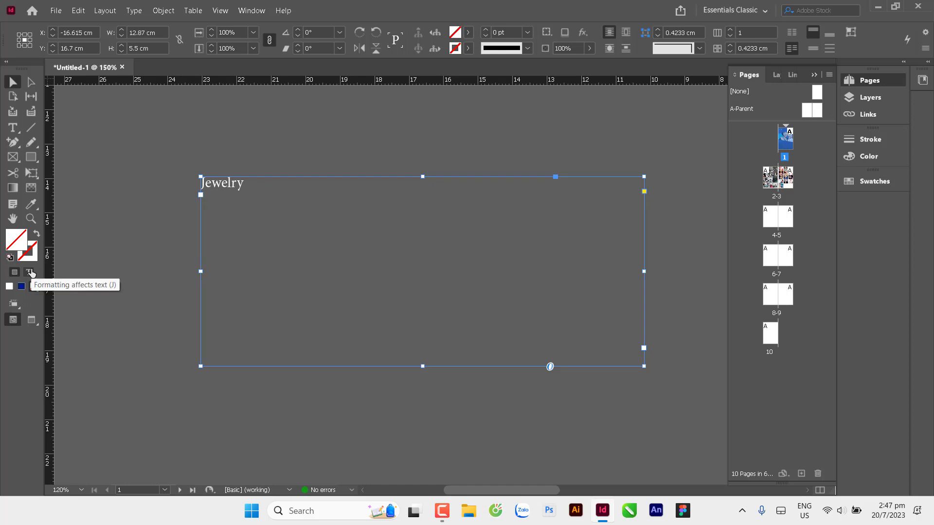
click(31, 273)
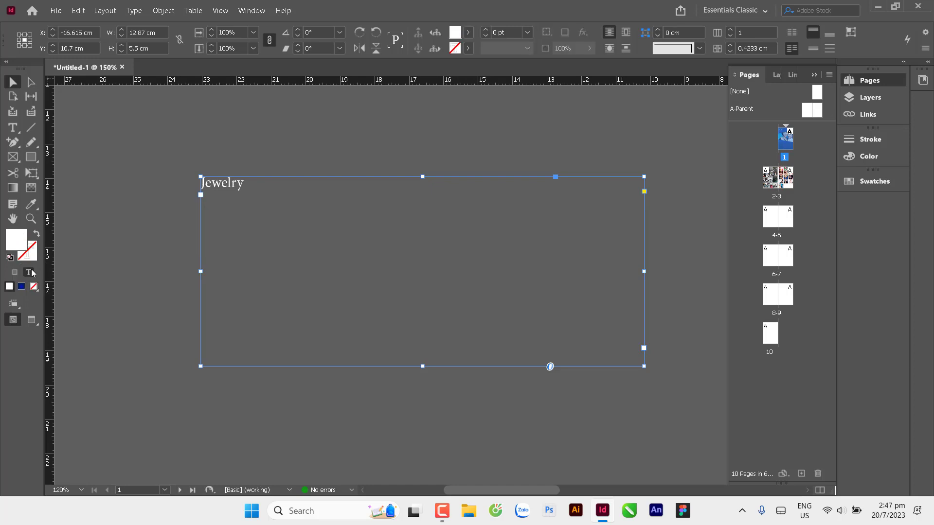
double_click(22, 238)
click(411, 206)
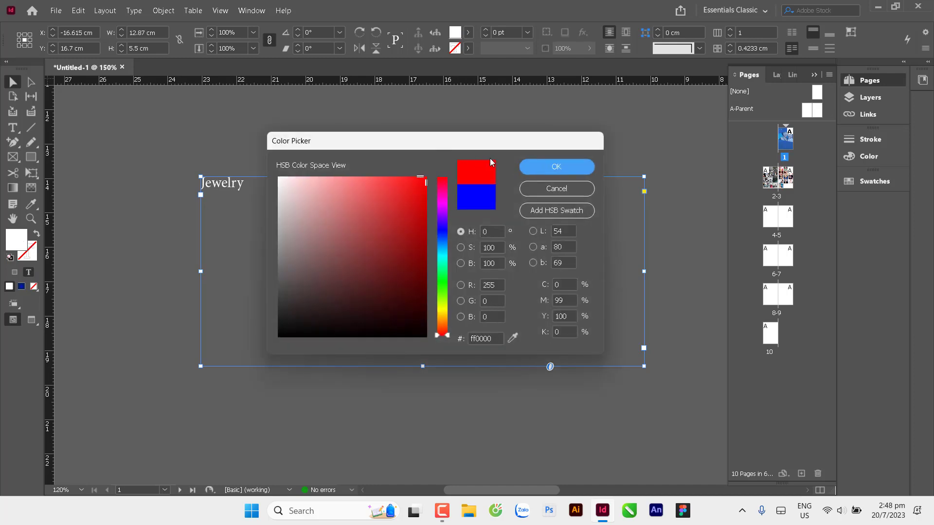
click(556, 167)
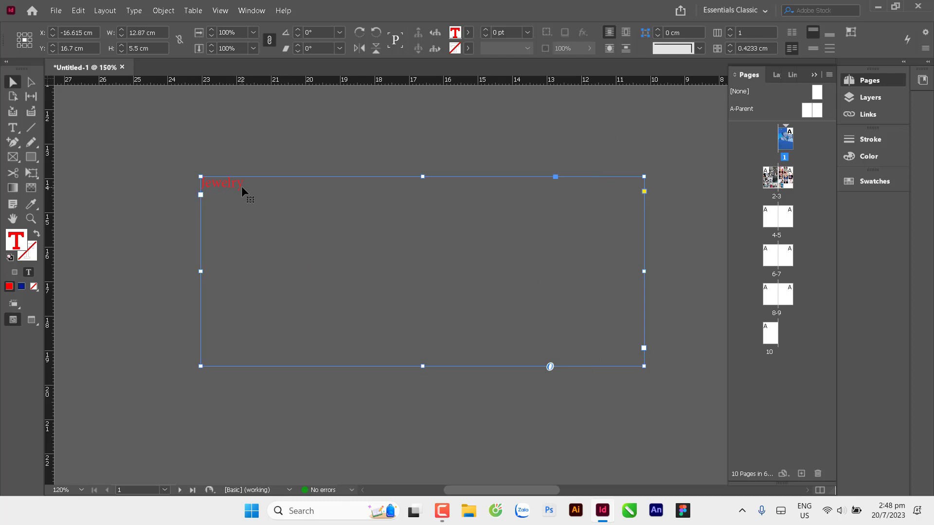
key(ctrl+t)
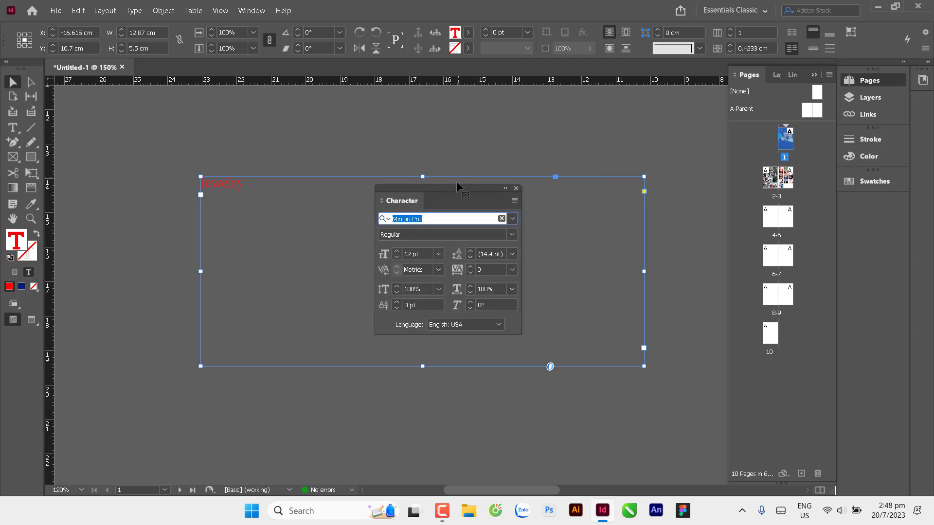
Step: Switch Jewelry to the SVN-Aaron Script font at 41 pt
drag(457, 187, 482, 117)
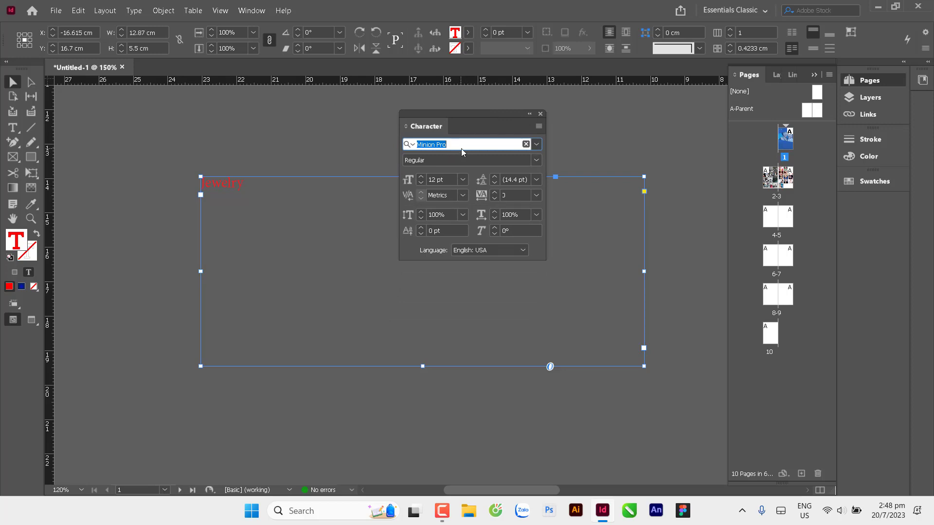
text(svn)
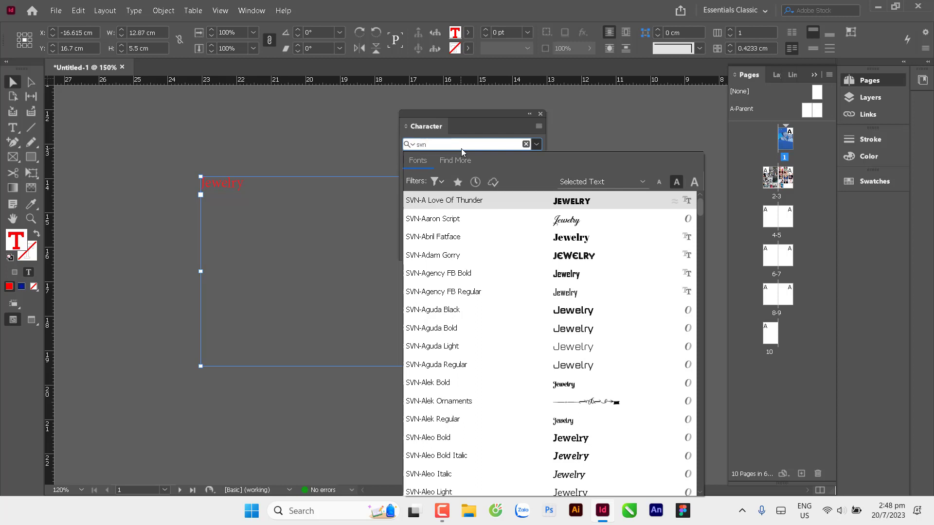
click(484, 223)
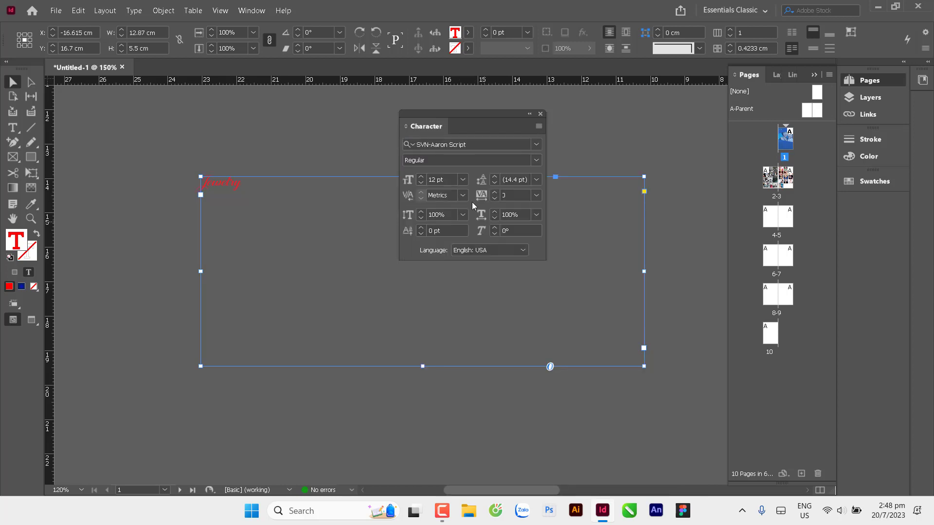
click(422, 177)
click(421, 177)
click(421, 177)
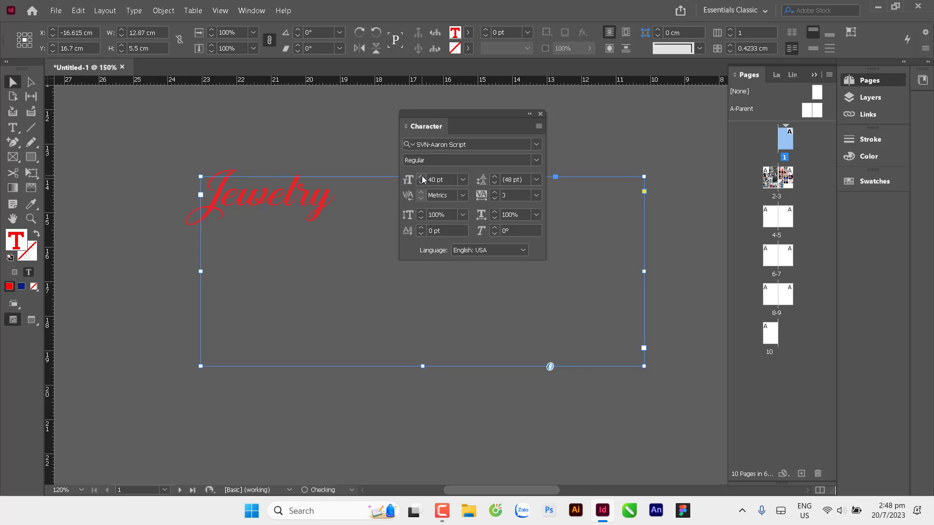
text(41)
Step: Set the Jewelry text back to white and close the Character panel
double_click(15, 240)
drag(361, 222, 249, 170)
click(557, 167)
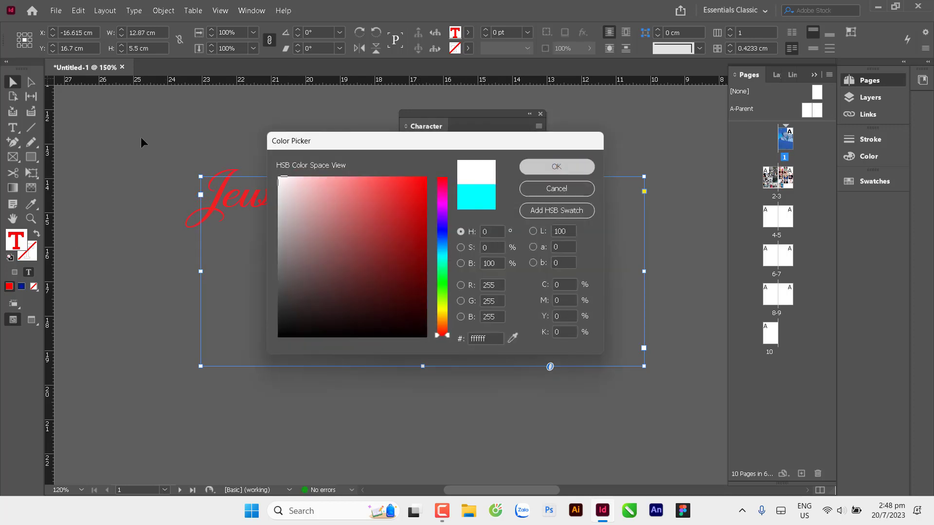
ctrl+alt+click(358, 140)
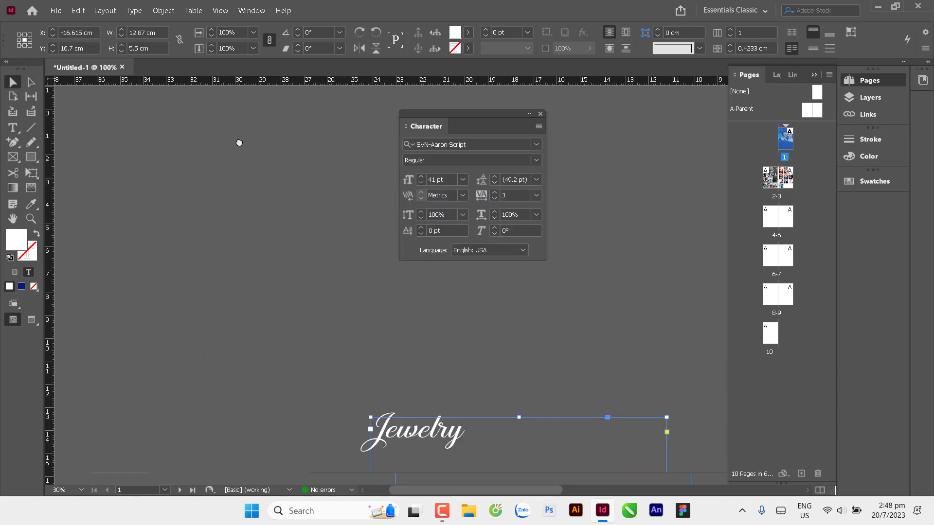
key(ctrl+minus)
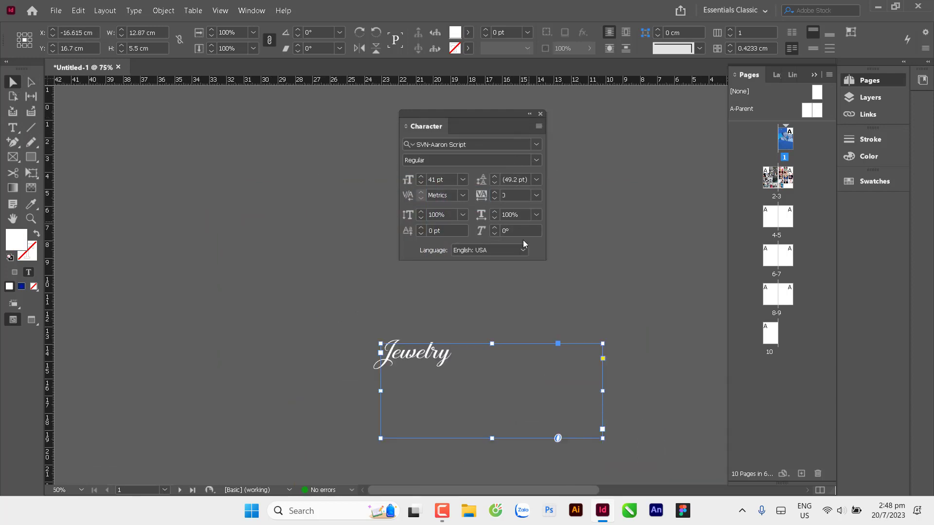
click(523, 250)
click(670, 159)
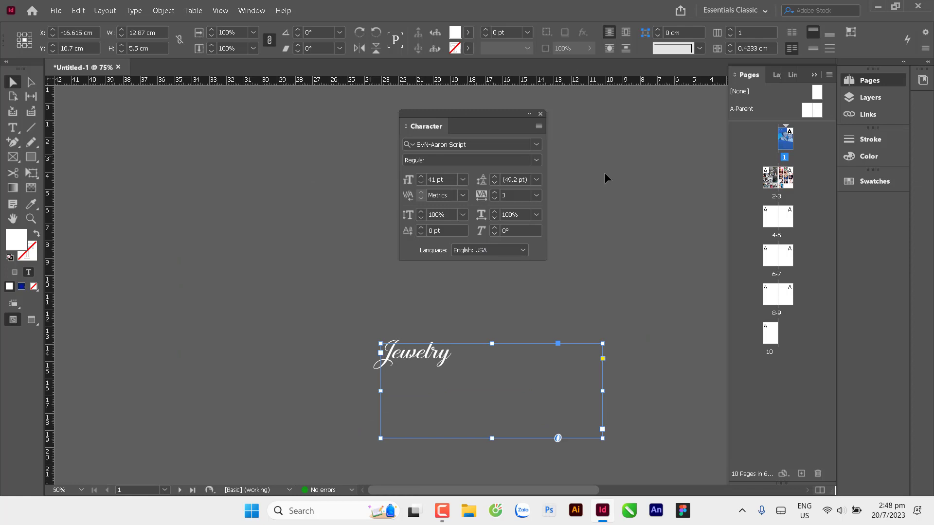
click(540, 114)
key(ctrl+minus)
key(ctrl+minus)
key(ctrl+minus)
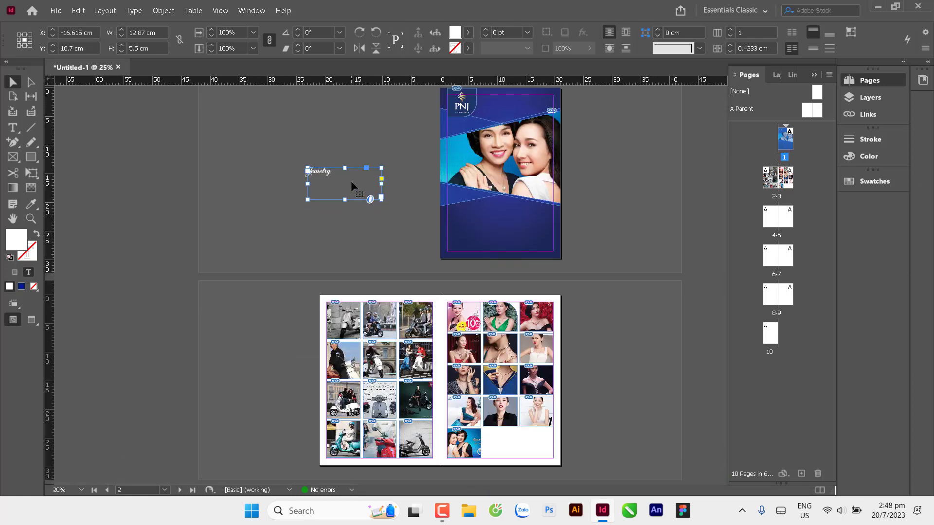
drag(351, 180, 503, 227)
click(582, 239)
key(ctrl+equal)
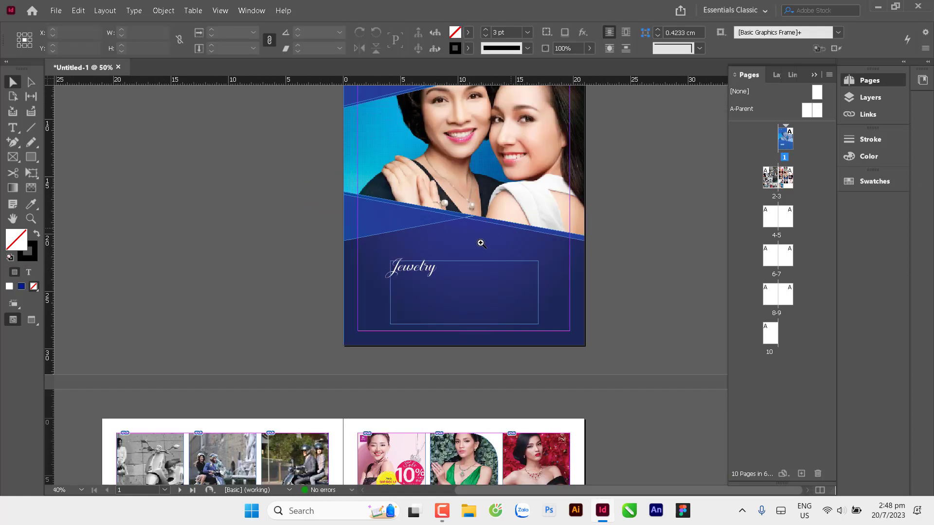
key(ctrl+equal)
drag(513, 303, 494, 308)
click(494, 308)
key(ctrl+equal)
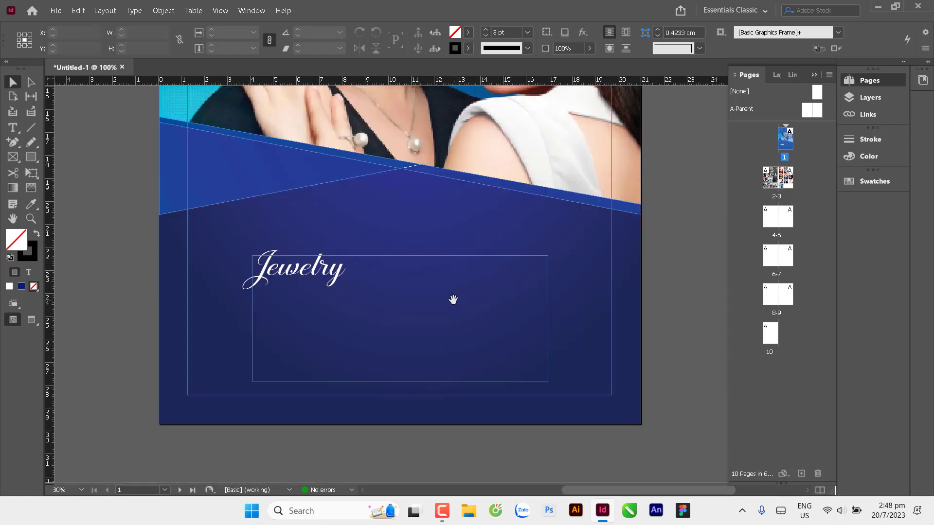
drag(417, 290, 402, 271)
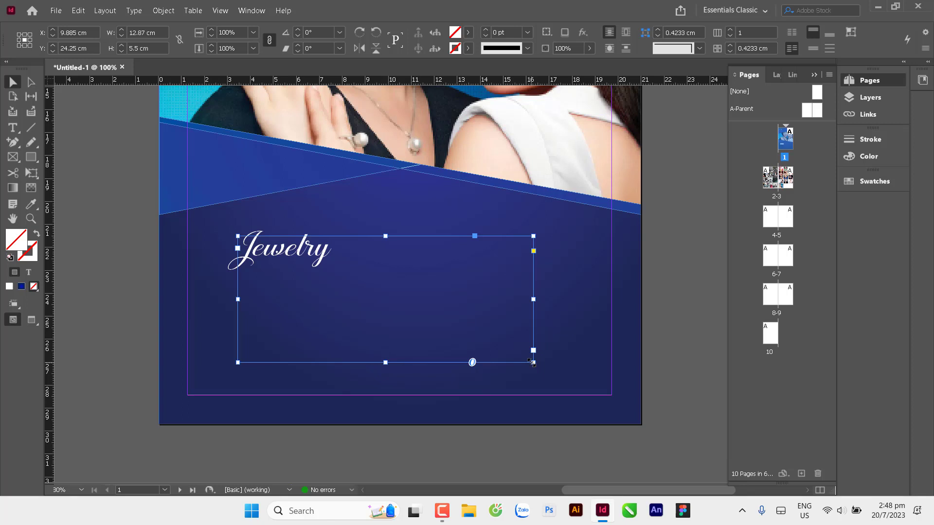
mouse_move(532, 363)
mouse_down()
mouse_move(347, 286)
mouse_move(337, 271)
mouse_up()
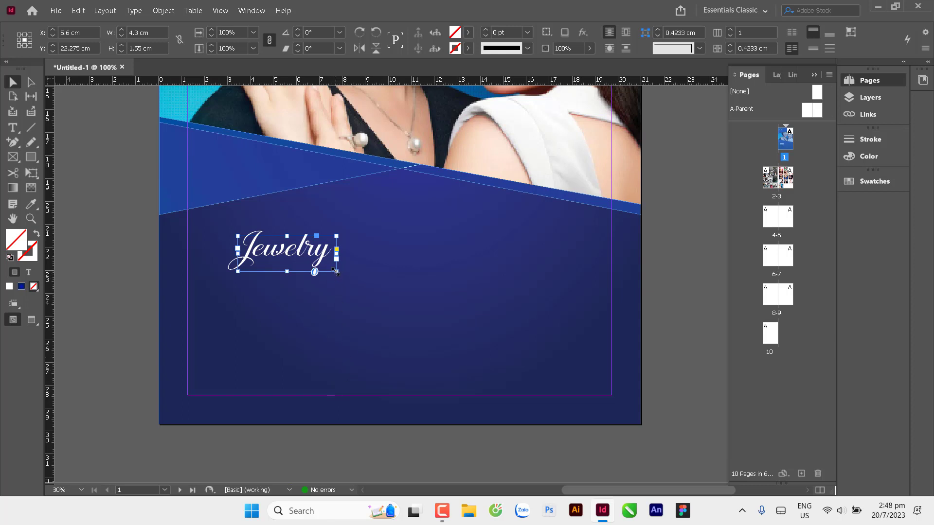
key(ctrl+z)
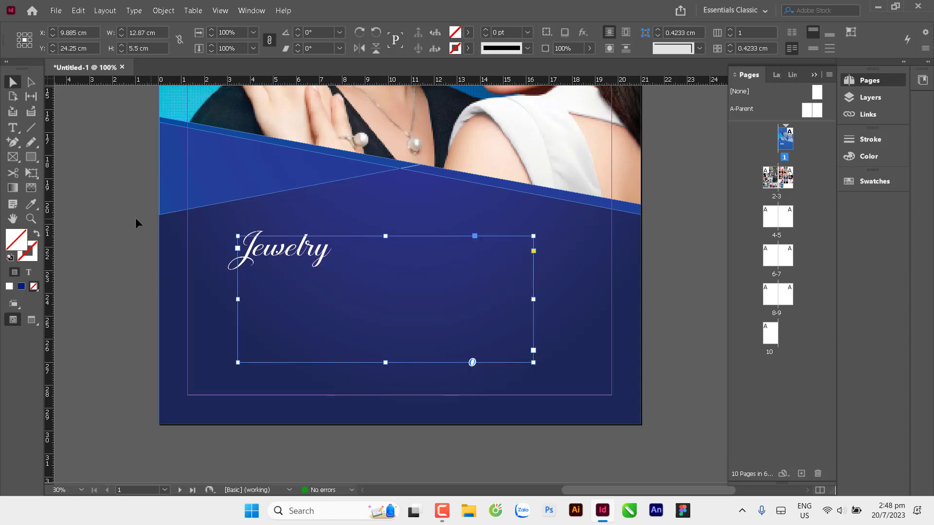
click(136, 217)
click(289, 254)
key(ctrl+alt+c)
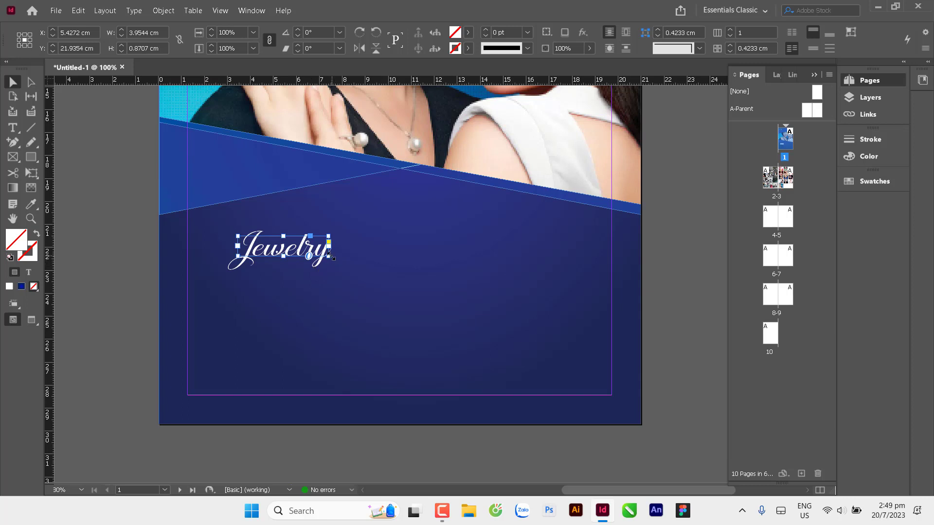
mouse_move(331, 257)
mouse_down()
mouse_move(518, 306)
mouse_move(510, 296)
mouse_up()
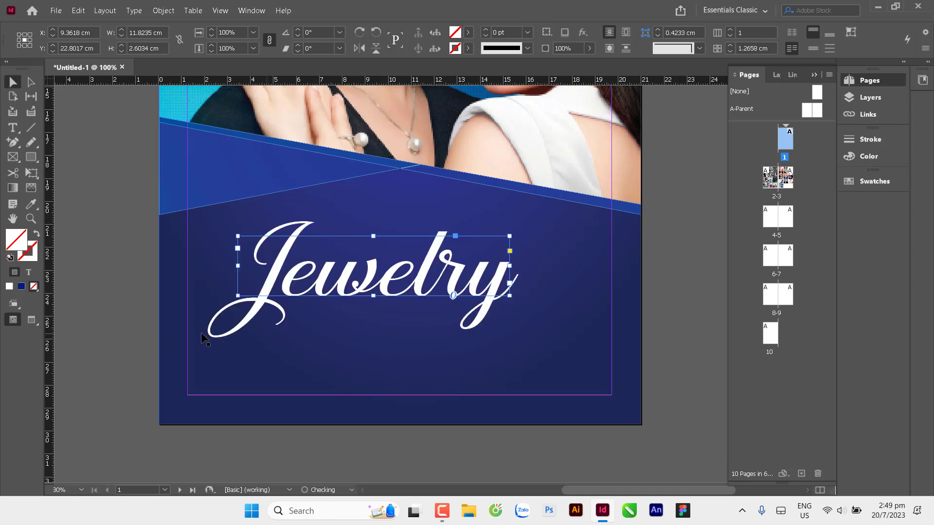
click(109, 279)
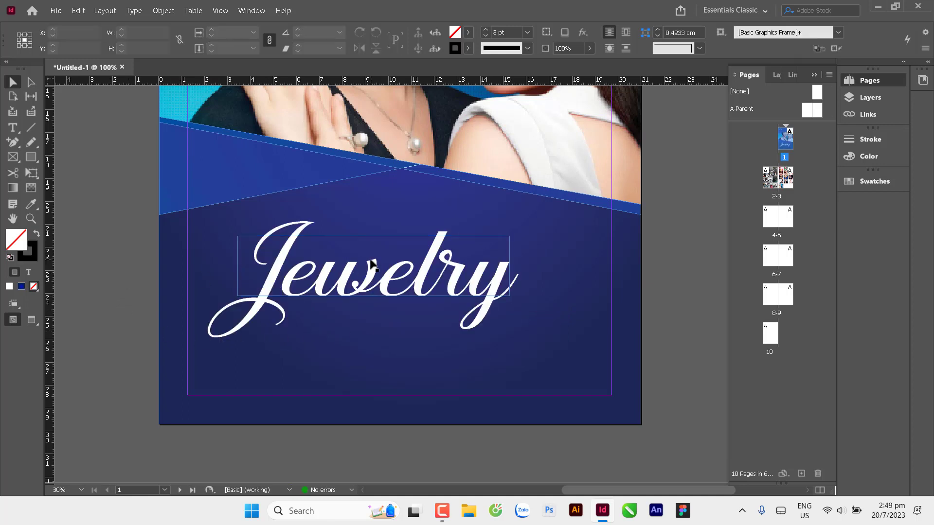
key(ctrl+0)
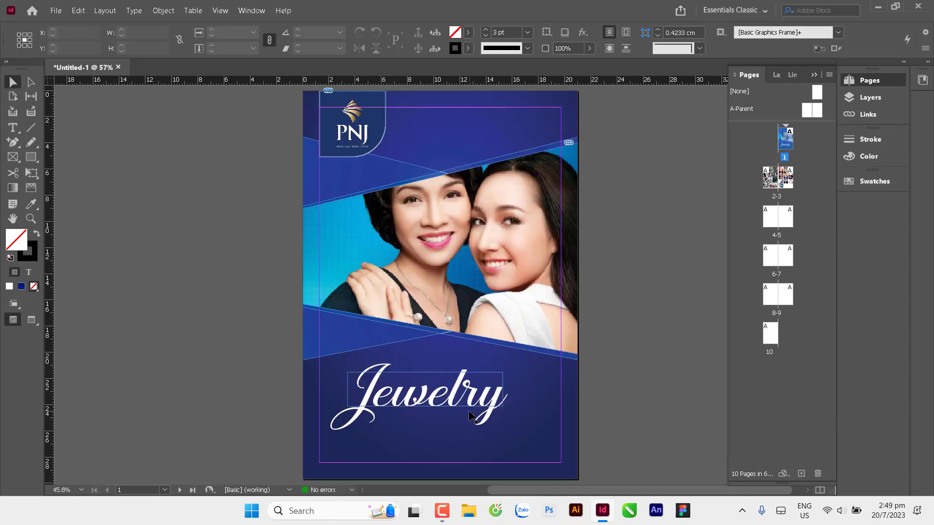
click(487, 412)
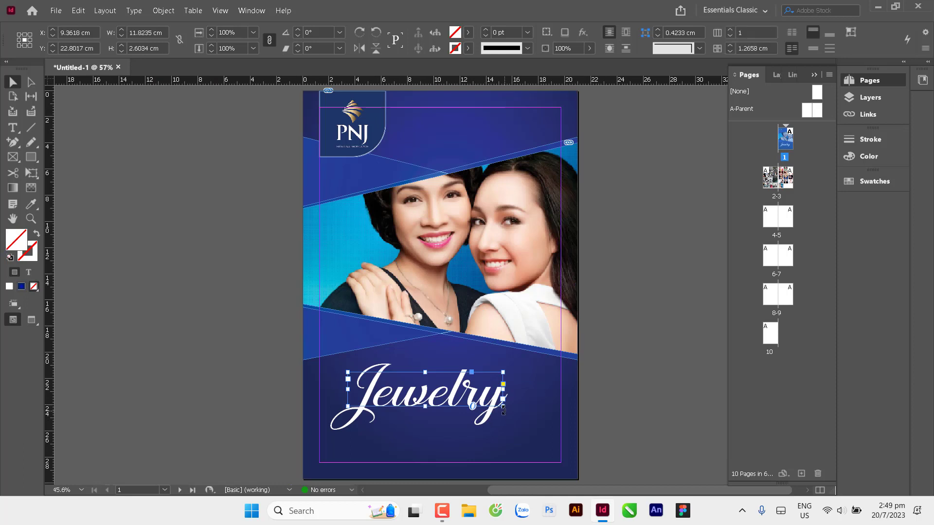
mouse_move(504, 409)
mouse_down()
mouse_move(578, 423)
mouse_move(504, 408)
mouse_move(513, 388)
mouse_up()
click(606, 386)
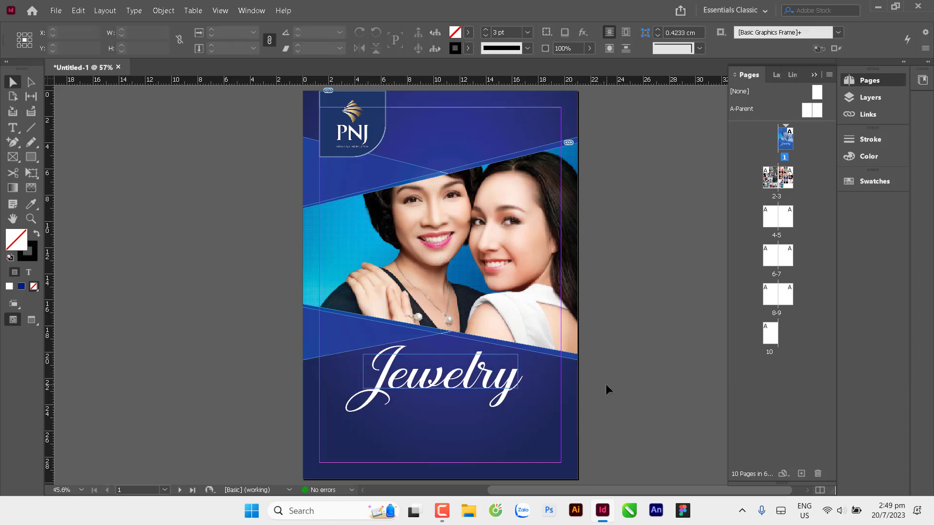
scroll(606, 384, down, 3)
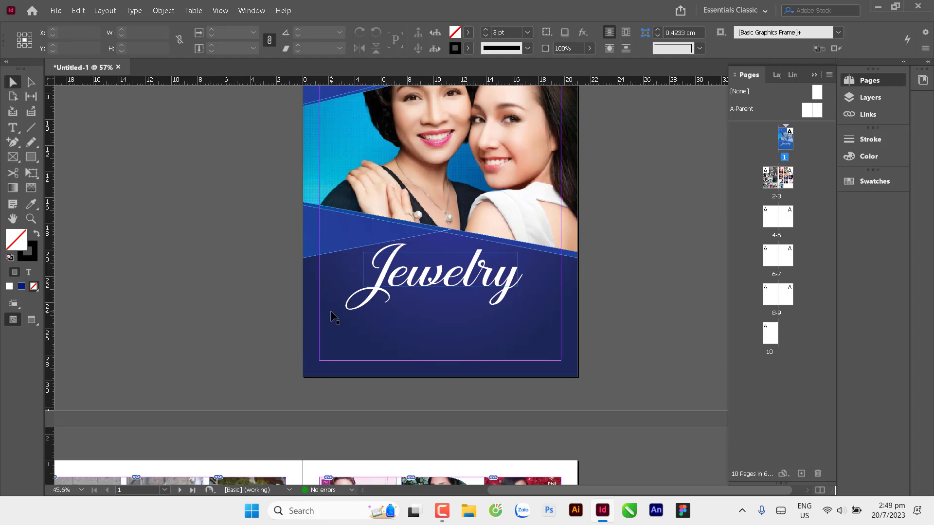
key(t)
scroll(375, 313, up, 3)
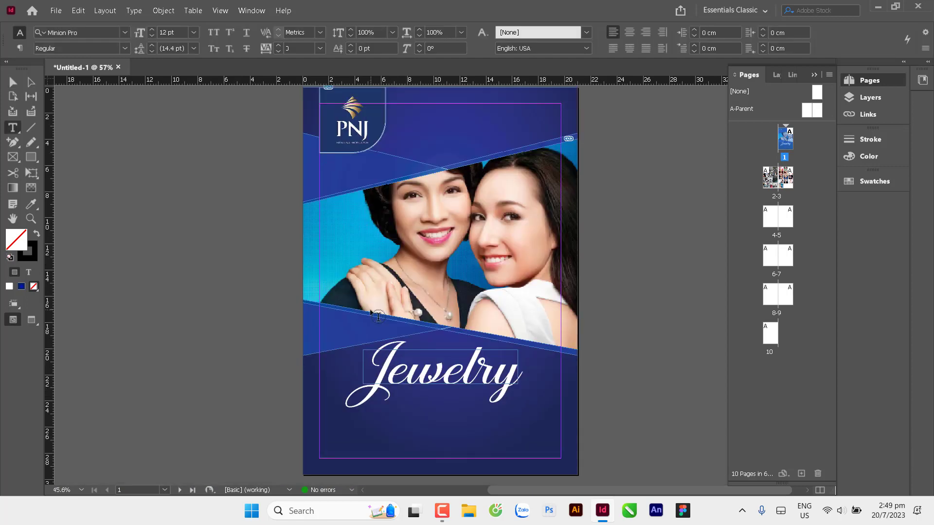
scroll(378, 316, down, 2)
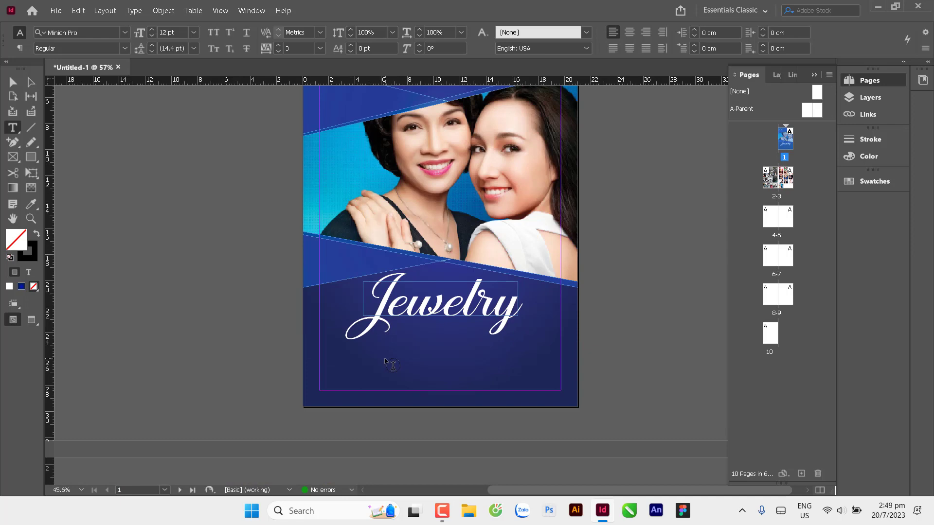
scroll(393, 366, up, 2)
scroll(393, 366, up, 1)
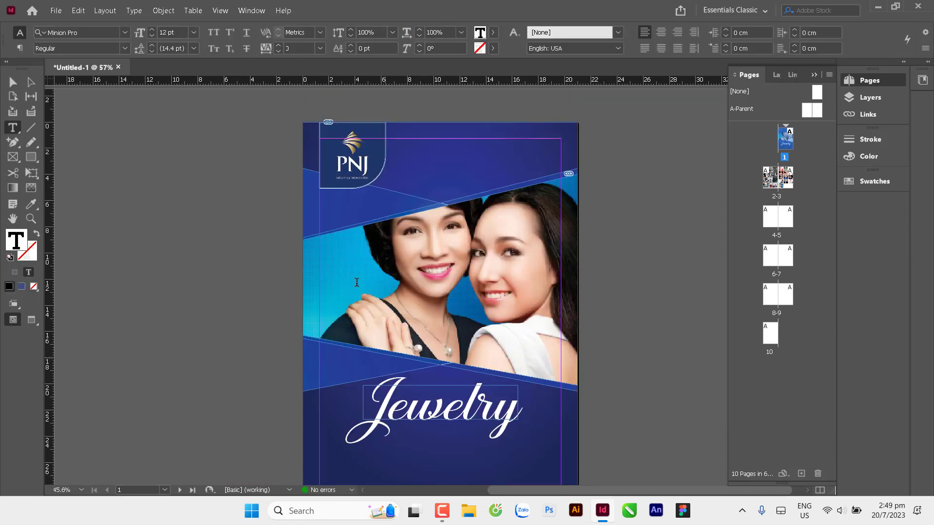
click(14, 82)
click(409, 175)
key(ctrl+1)
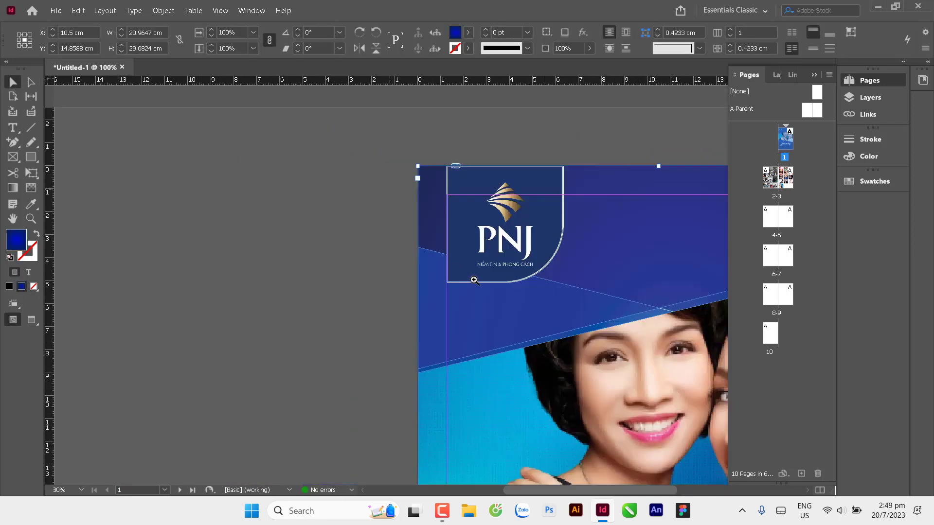
key(t)
scroll(565, 337, down, 2)
scroll(565, 336, down, 6)
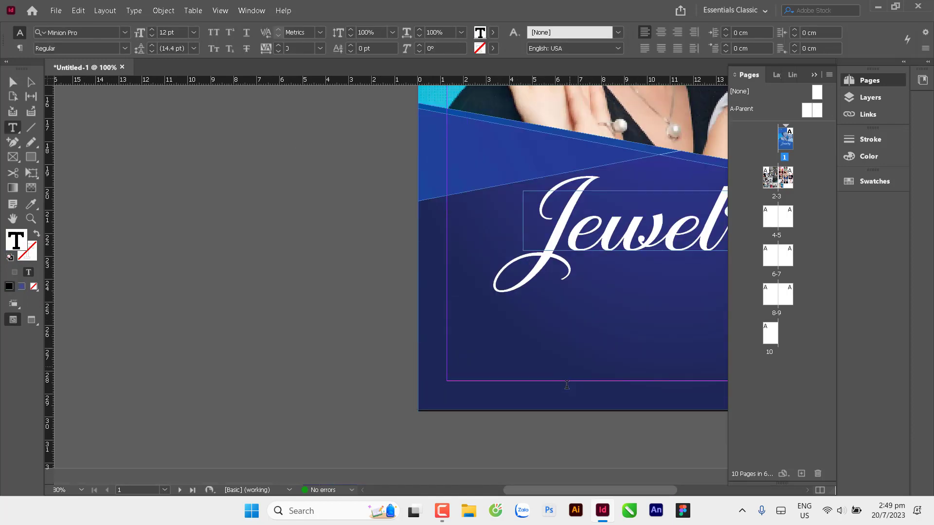
text(sdkuvgsdbviusbdviusbd)
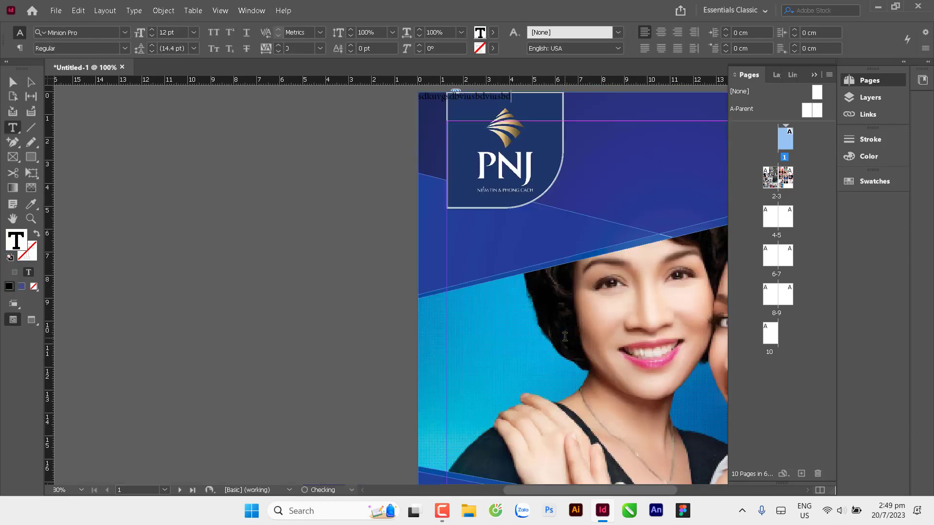
text(viusdviubsdiuvbsiudvbiusdv)
key(ctrl+a)
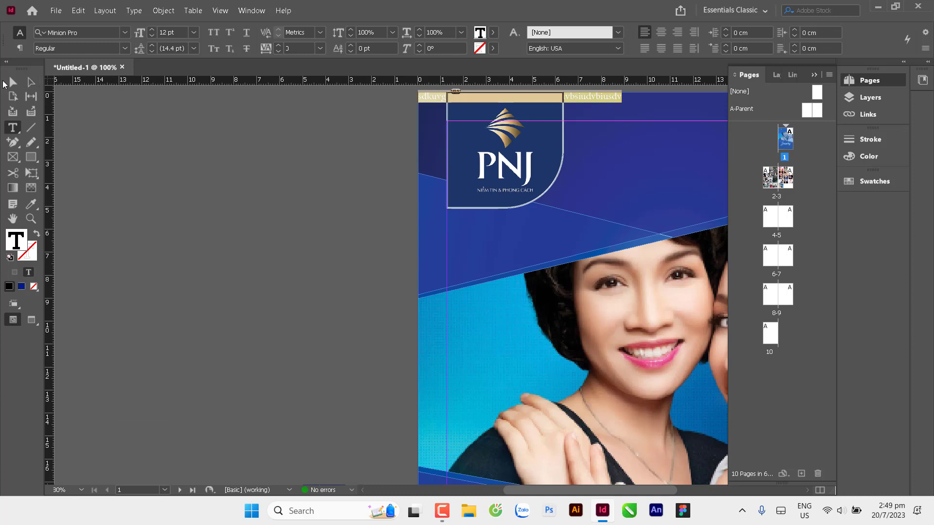
key(BackSpace)
click(11, 82)
click(344, 184)
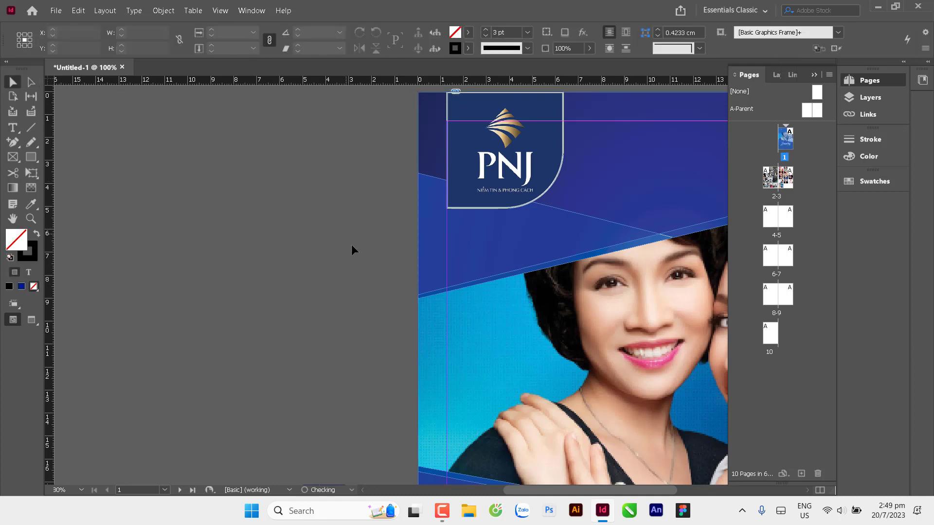
key(ctrl+minus)
key(ctrl+minus)
drag(410, 314, 241, 271)
scroll(451, 386, down, 1)
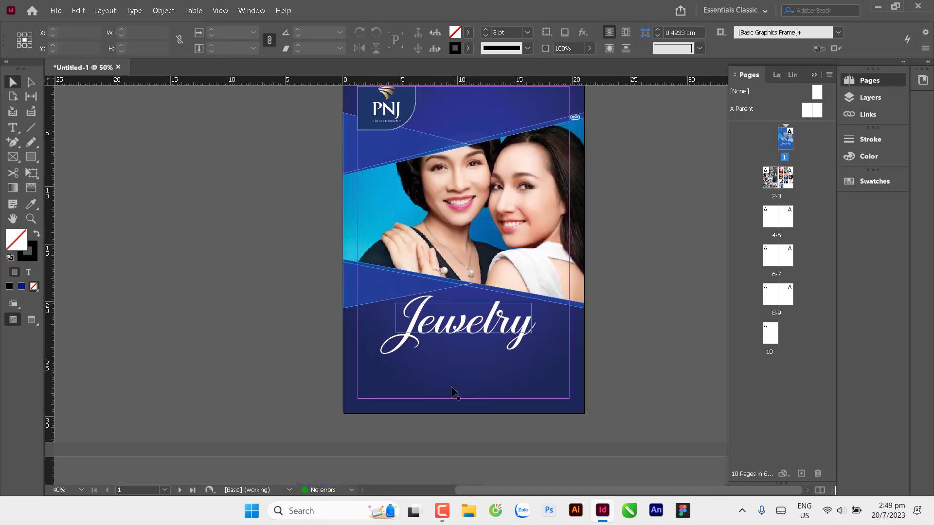
key(t)
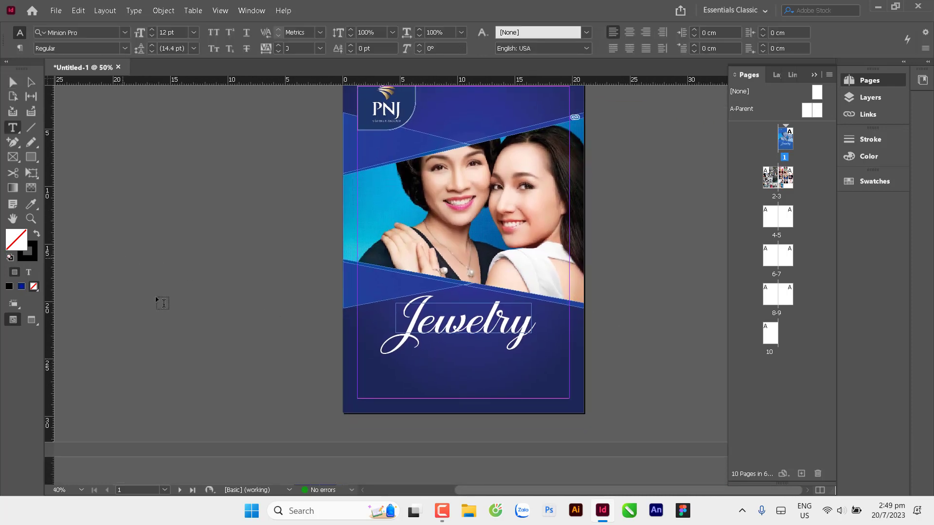
Step: Draw a text frame below the Jewelry title with white [Paper] text
drag(396, 363, 569, 395)
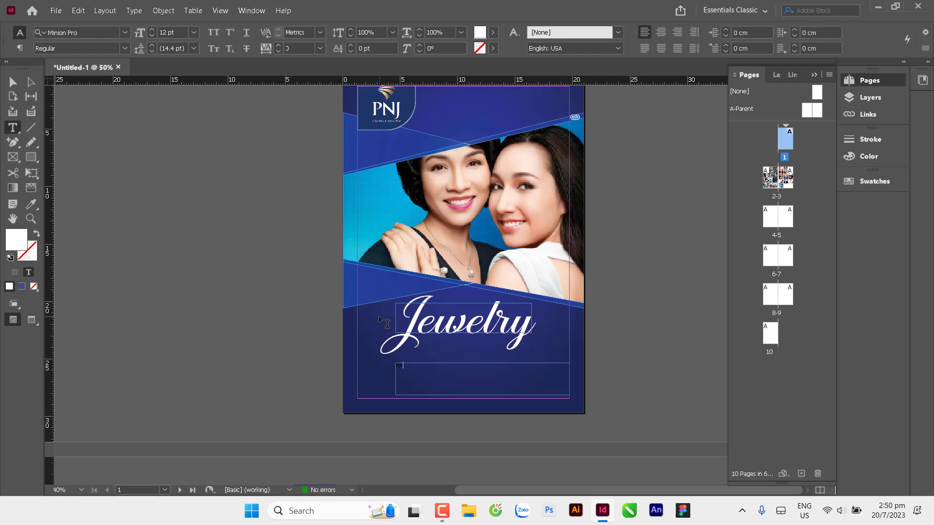
text(ong)
drag(396, 366, 411, 366)
click(493, 32)
click(400, 96)
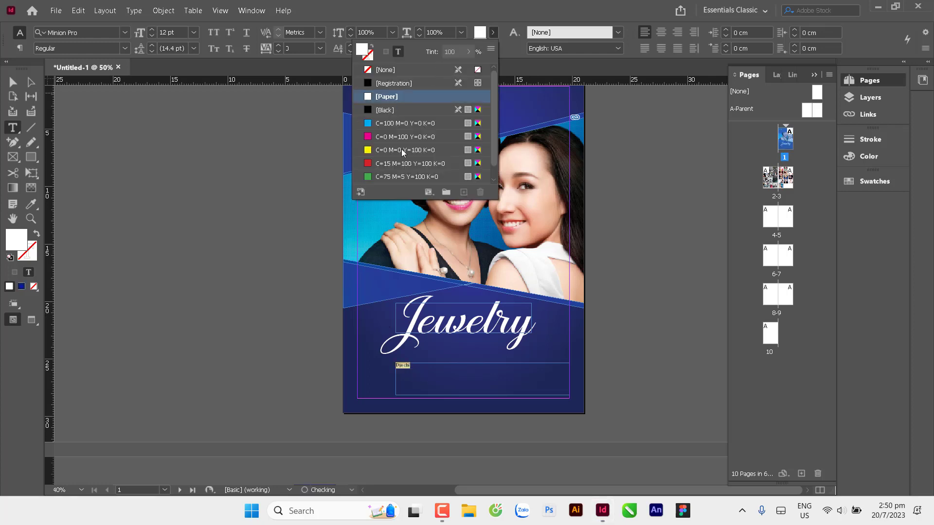
click(419, 369)
Step: Type the store address, hotline number and website pnj.com.vn, then size all lines 14 pt
text(:)
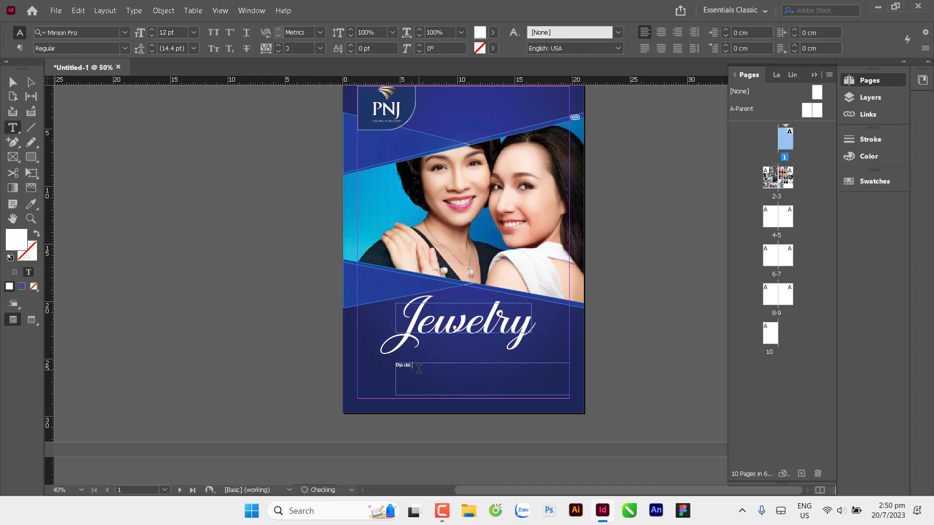
text(Văn)
text(ượng)
text(z)
text( Gia)
text(Nội)
key(Return)
text(line:)
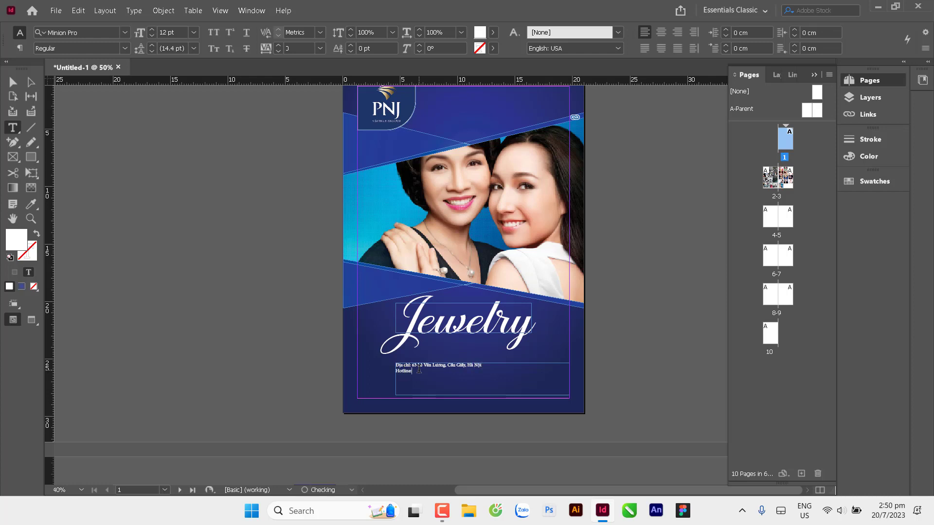
text(ebsite:)
text( p)
text(nj.)
text(com.vn)
key(ctrl+a)
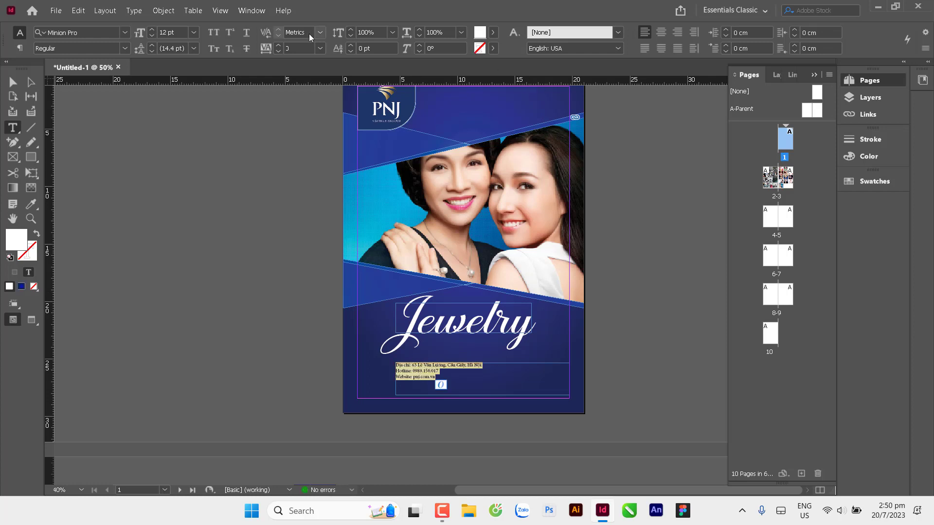
click(150, 30)
click(150, 29)
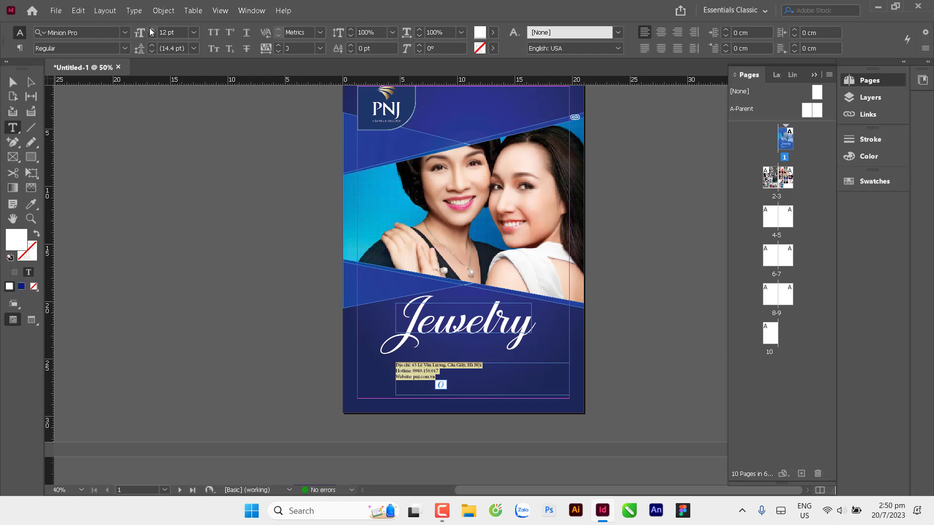
Step: Enlarge the contact lines to 19 pt and set them in UTM Avo Italic
click(152, 29)
click(152, 29)
click(151, 29)
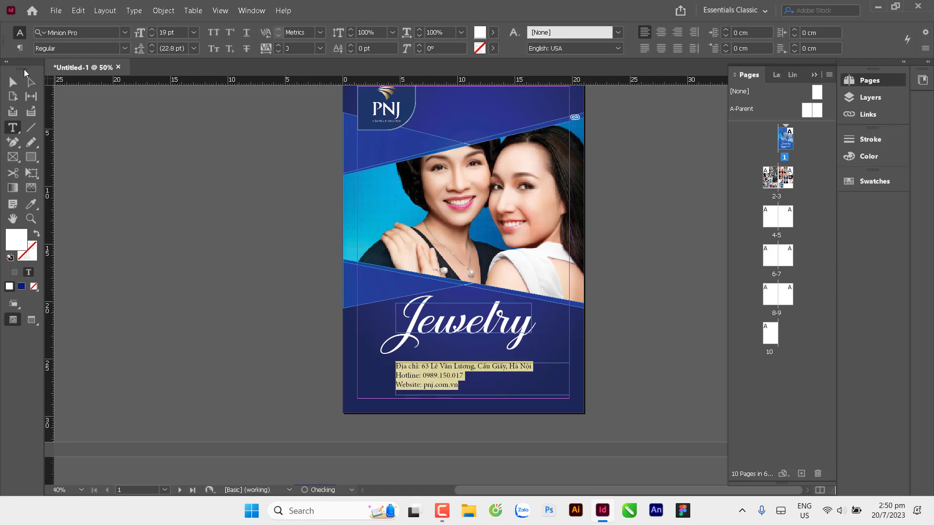
click(87, 32)
text(u)
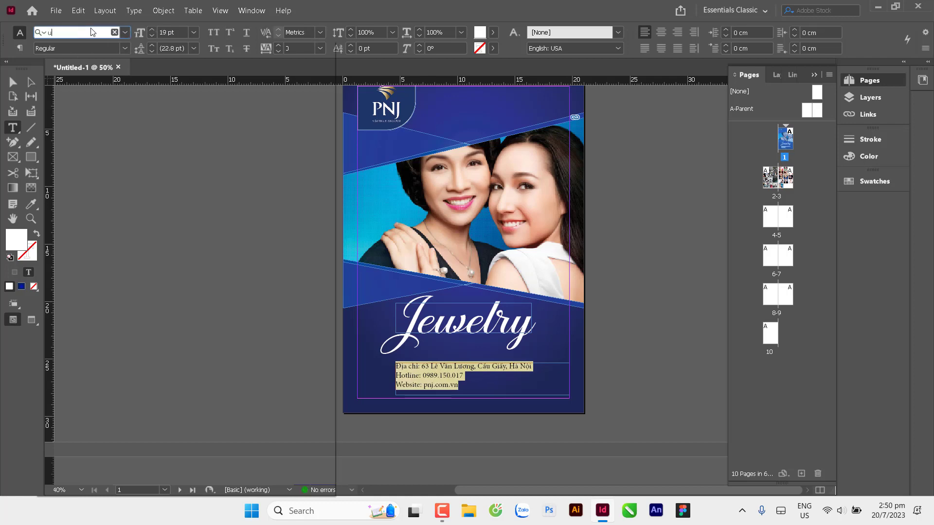
text(tm avo)
key(Down)
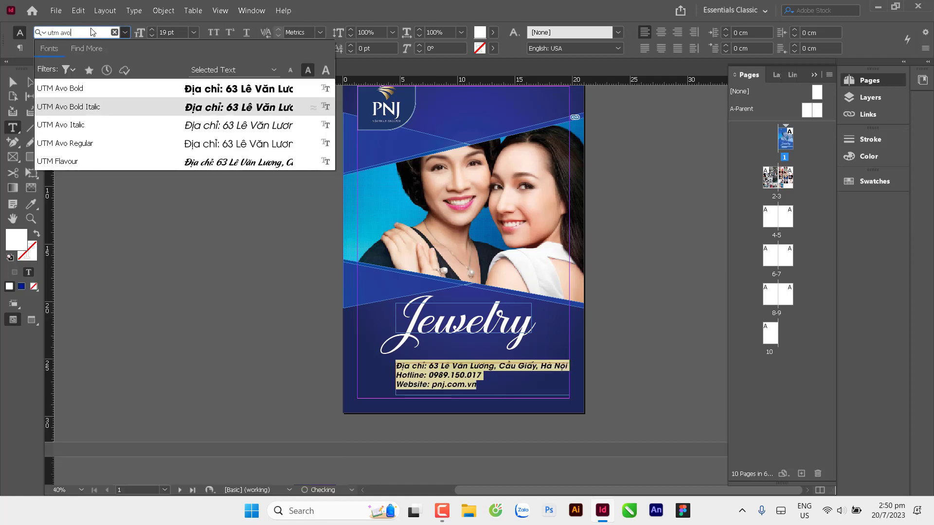
key(Down)
key(Return)
click(13, 82)
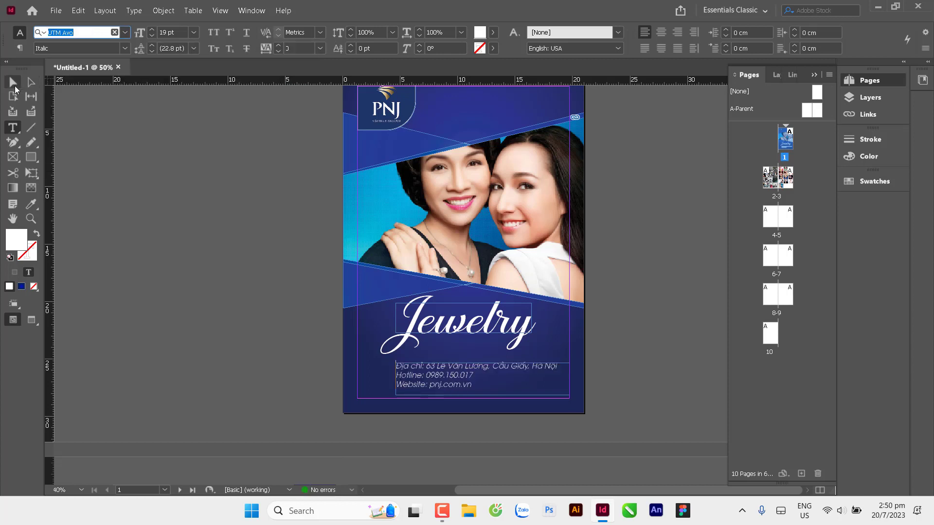
click(267, 361)
Step: Lower and scale down the contact block, then move and enlarge the Jewelry title above it
scroll(472, 341, up, 2)
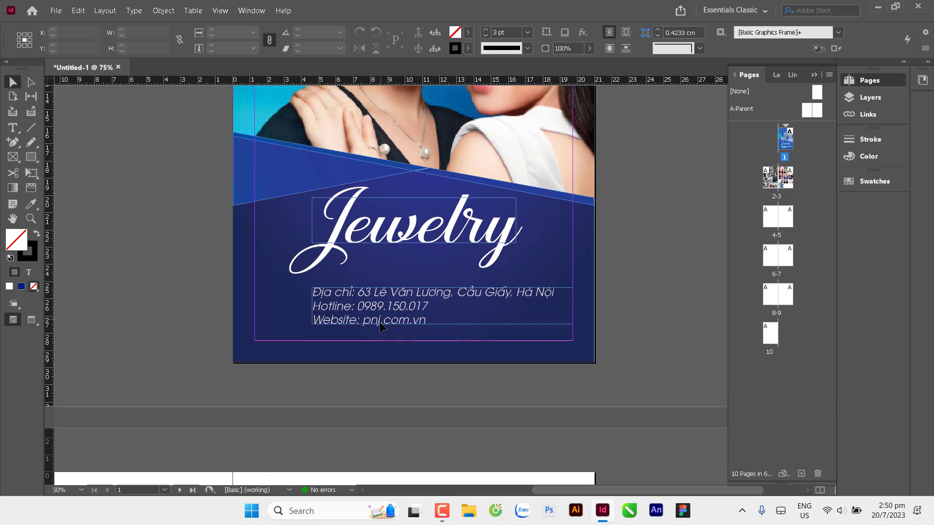
drag(378, 320, 378, 336)
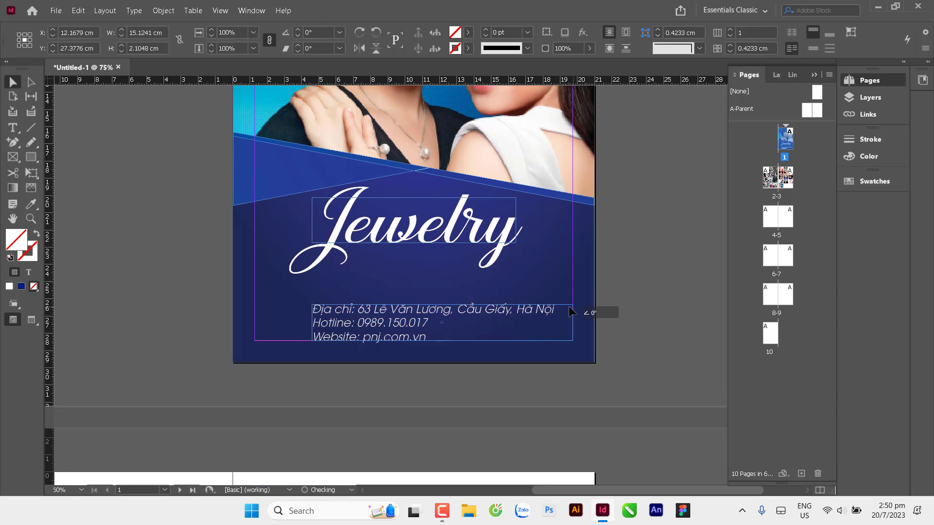
drag(571, 305, 530, 311)
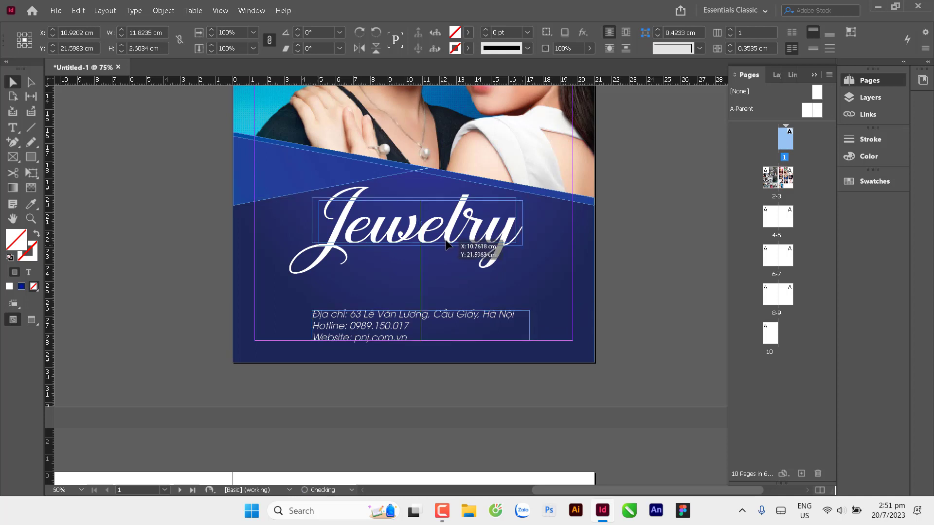
drag(444, 245, 449, 260)
mouse_move(519, 257)
mouse_down()
mouse_move(547, 262)
mouse_move(511, 252)
mouse_up()
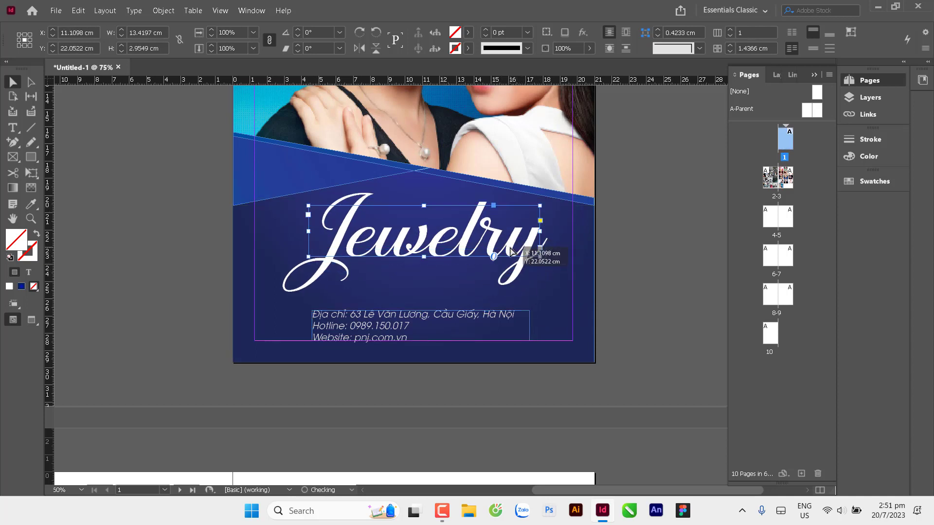
key(ctrl+0)
Step: Switch the cover to Preview mode and show the two-women photo at High Quality Display
click(284, 268)
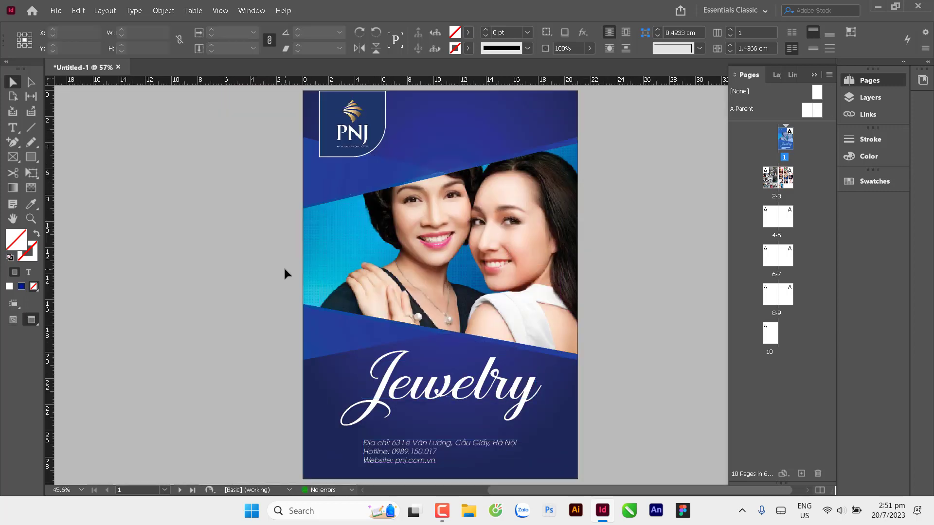
key(w)
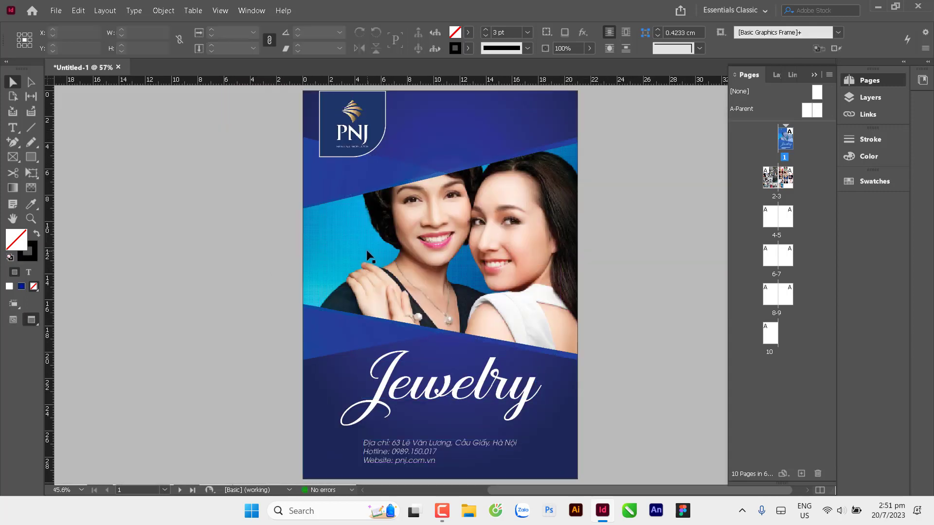
click(366, 250)
right_click(366, 250)
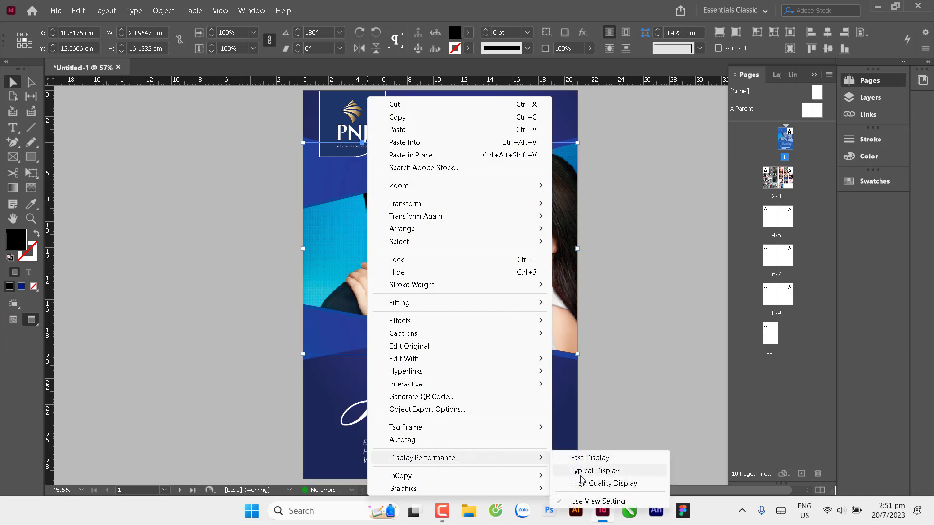
click(586, 483)
click(617, 359)
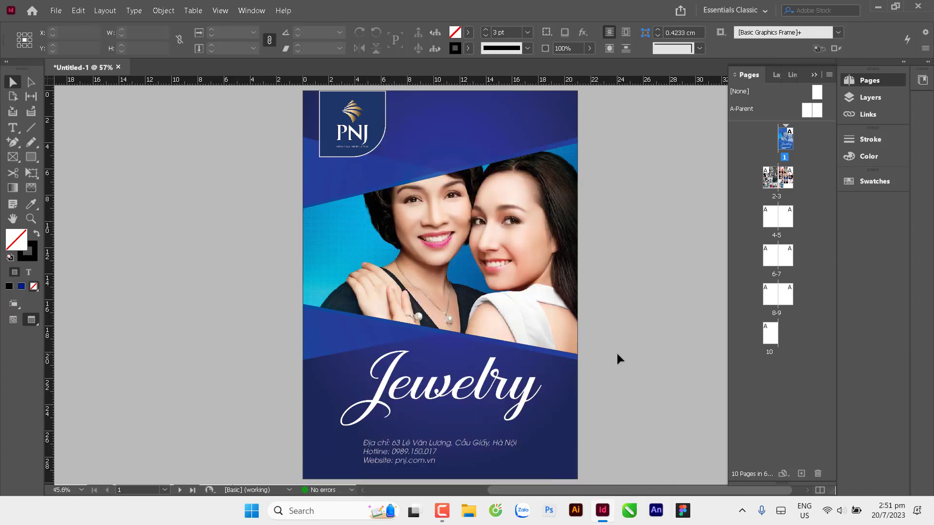